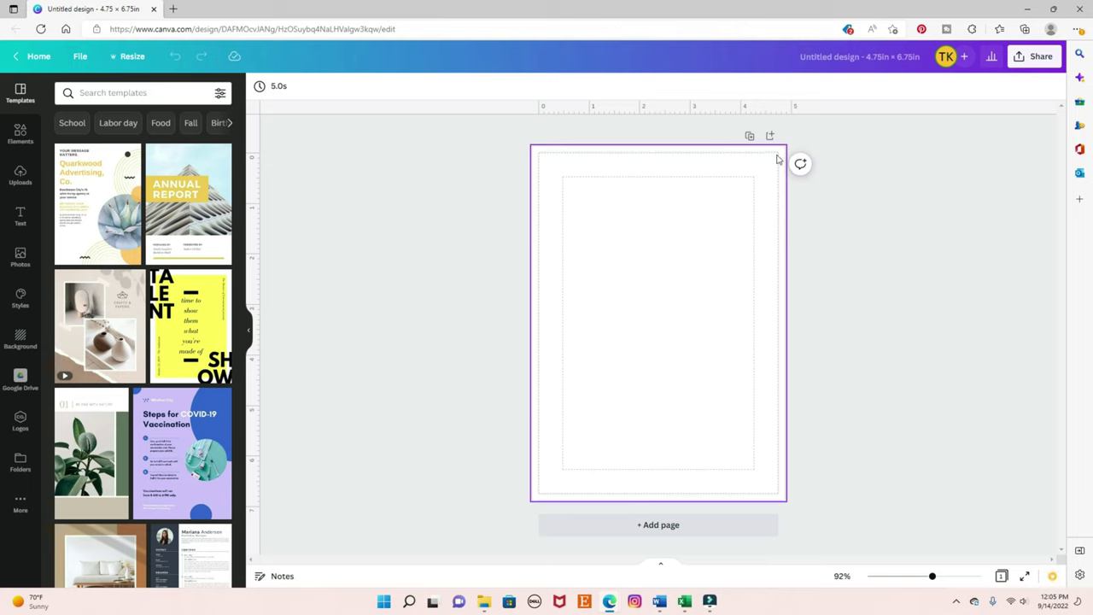
pyautogui.moveTo(777, 158); pyautogui.dragTo(778, 286)
pyautogui.moveTo(549, 187); pyautogui.dragTo(556, 466)
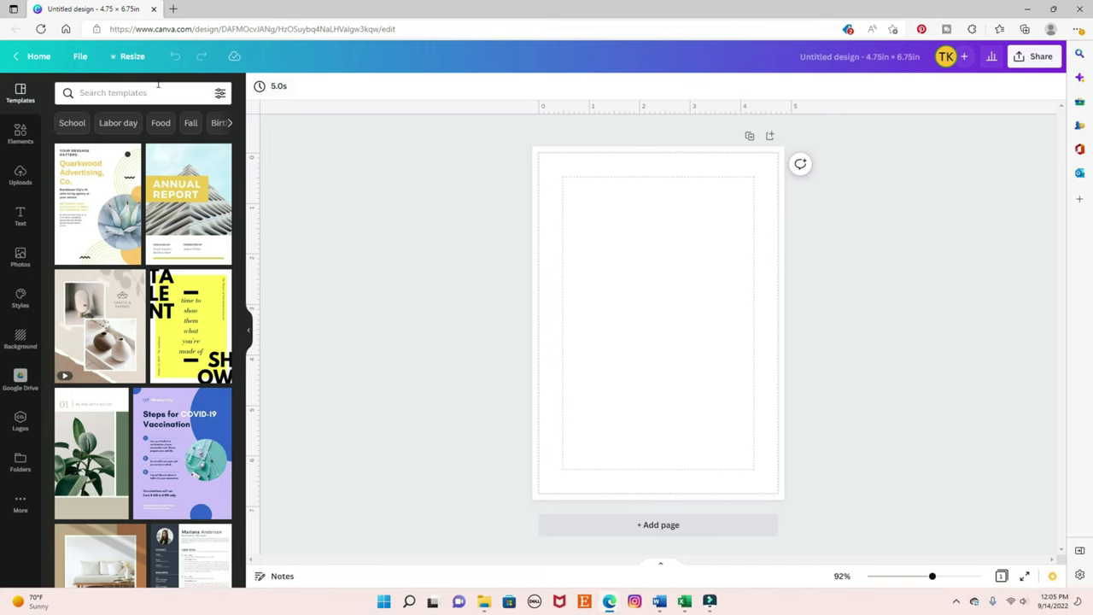
pyautogui.click(79, 55)
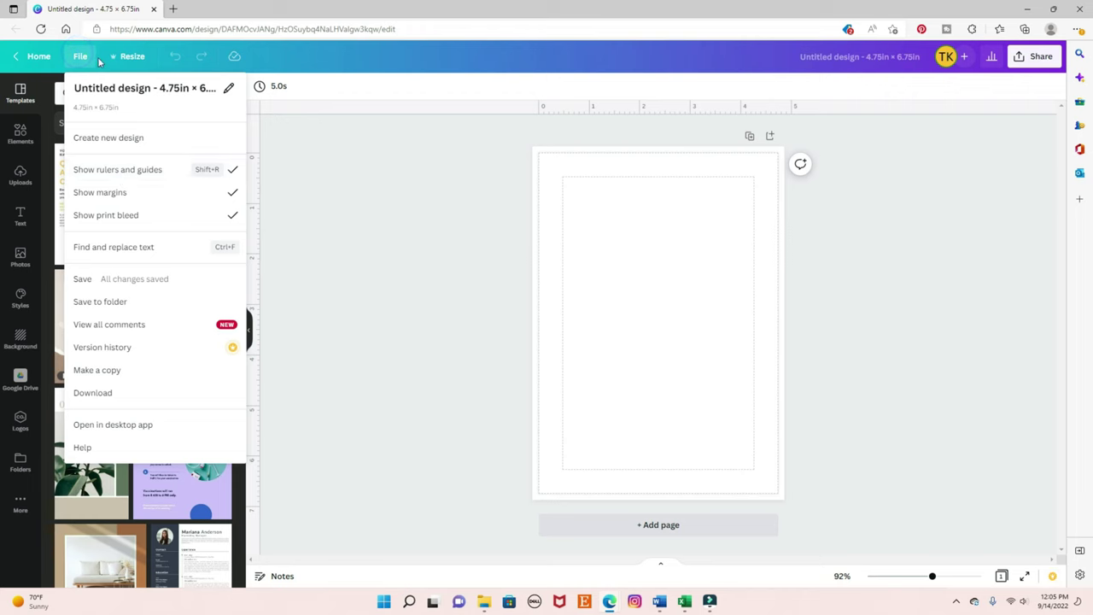
pyautogui.click(80, 56)
# Step: Turn off the display of the margins and the print bleed
pyautogui.click(78, 55)
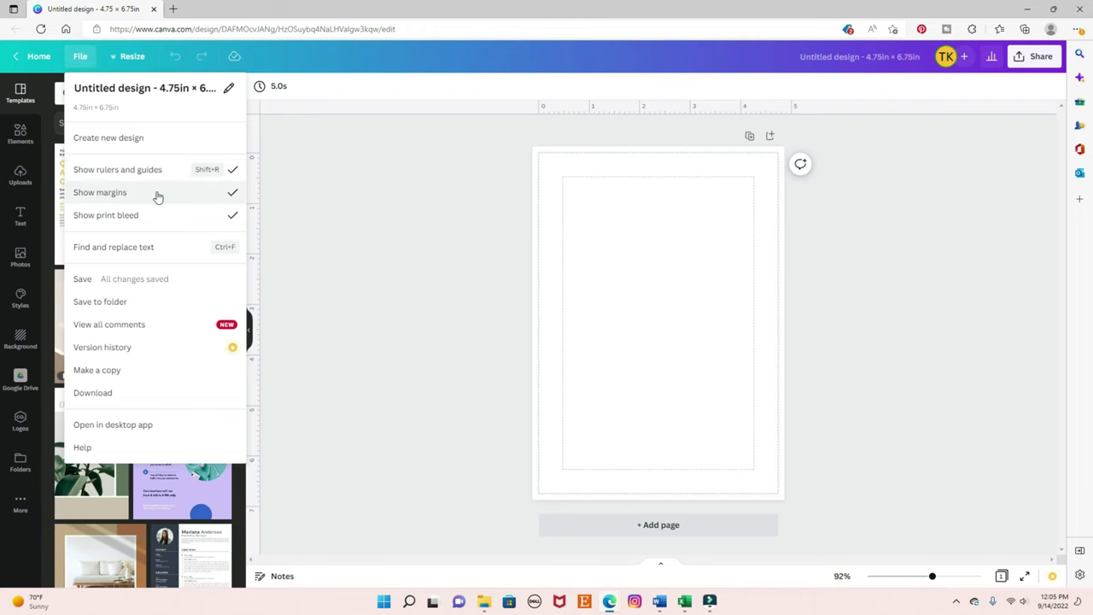
pyautogui.click(98, 196)
pyautogui.click(79, 56)
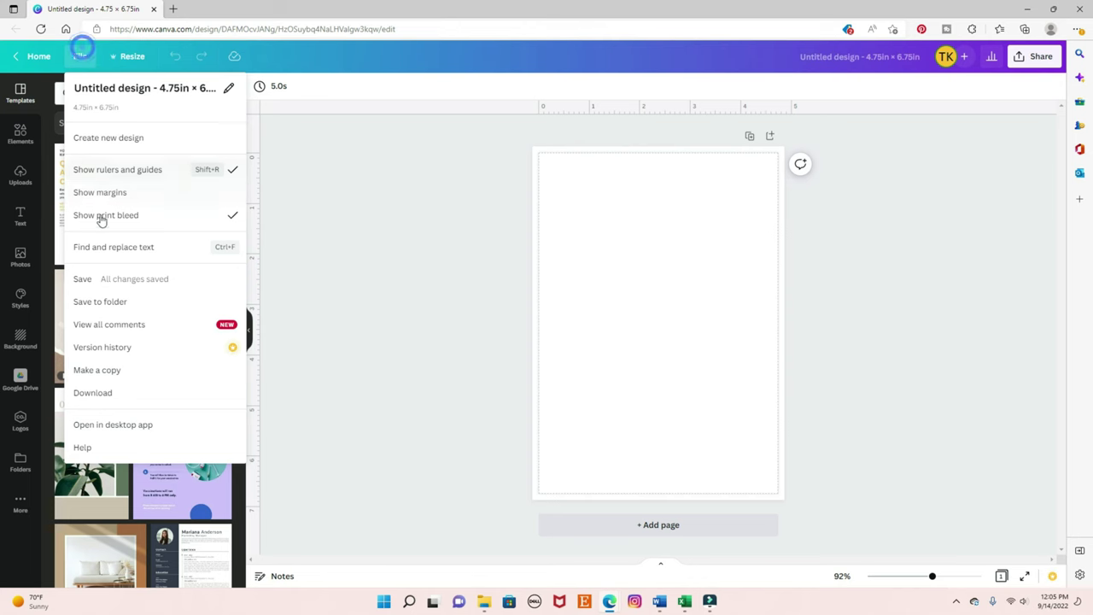
pyautogui.click(101, 218)
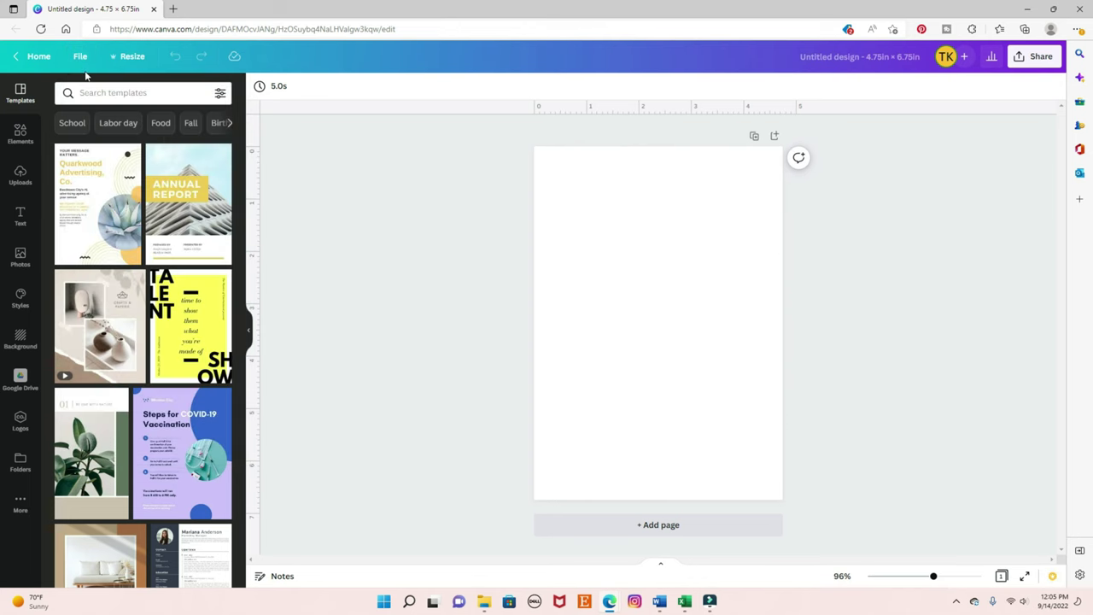
# Step: Turn the display of the margins and the print bleed back on
pyautogui.click(79, 57)
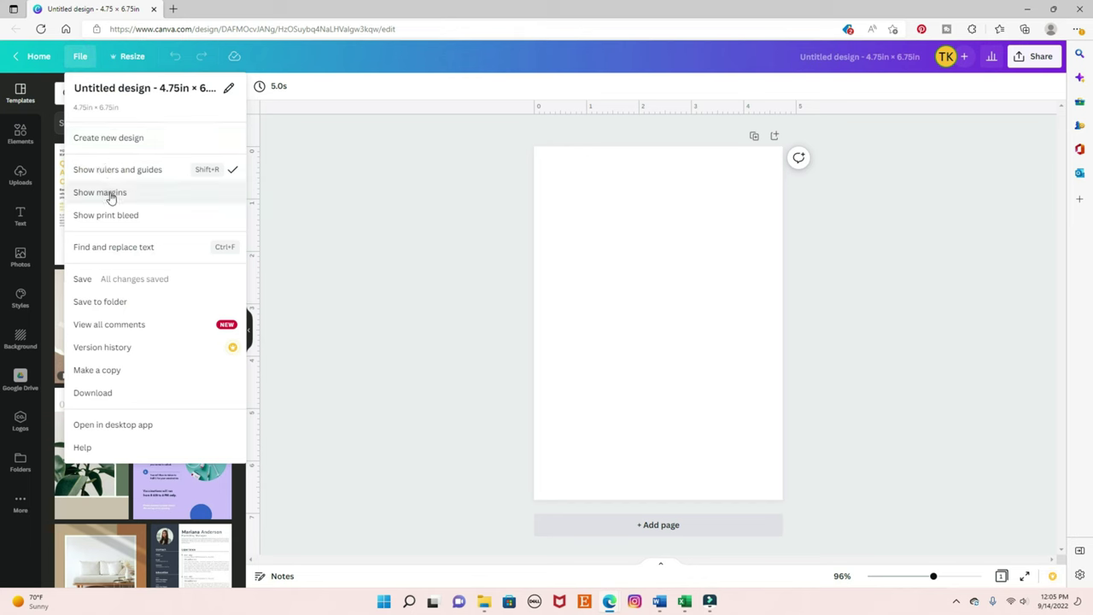
pyautogui.click(109, 195)
pyautogui.click(79, 56)
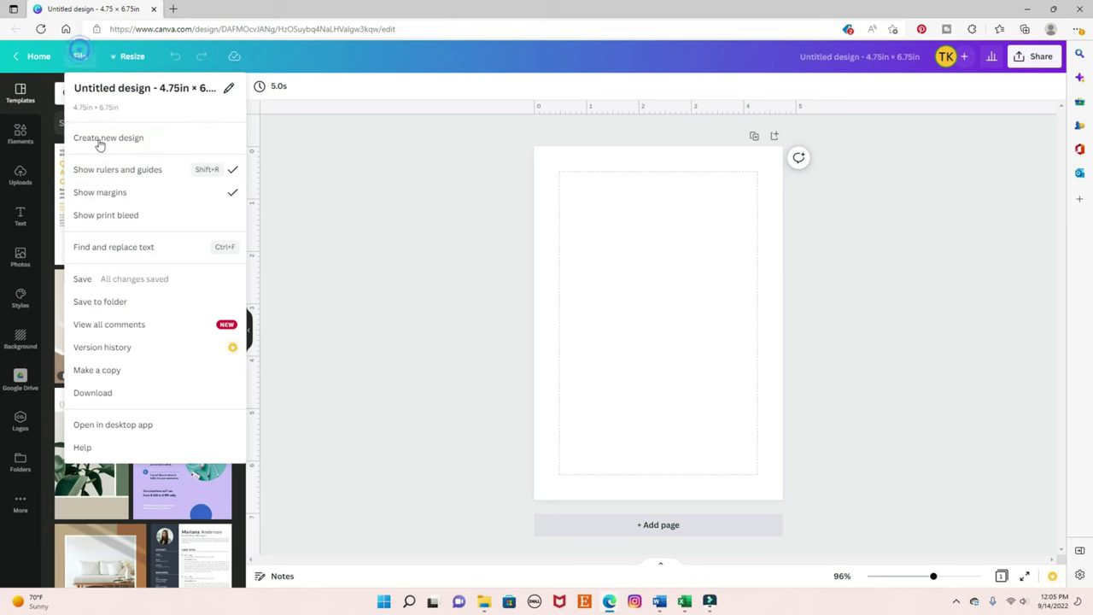
pyautogui.click(115, 217)
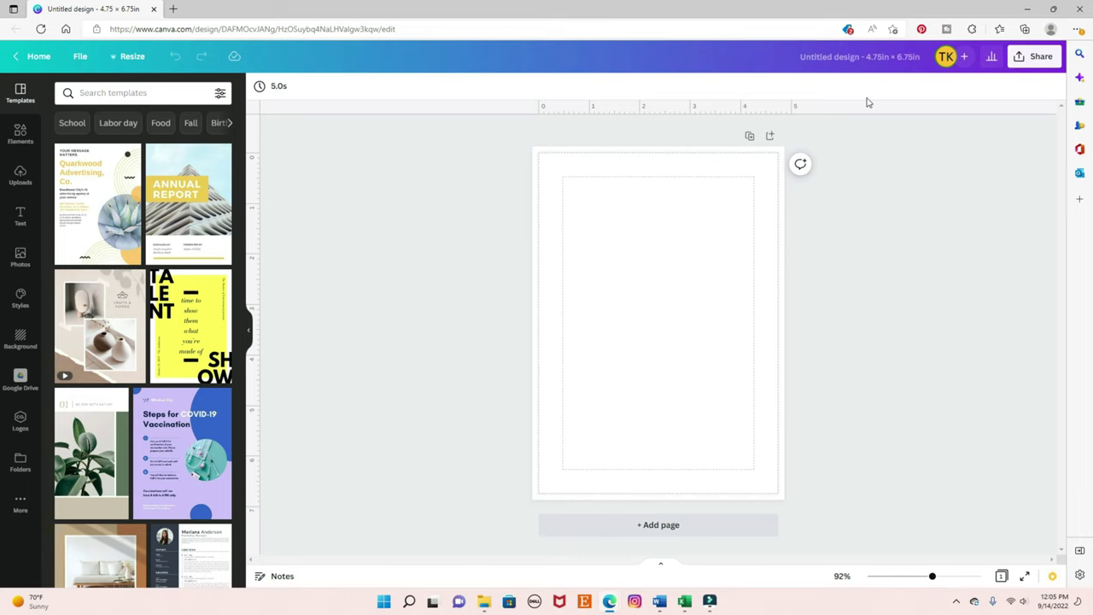
# Step: Hide the rulers and guides, show them again, and try out a guide from the vertical ruler
pyautogui.click(76, 57)
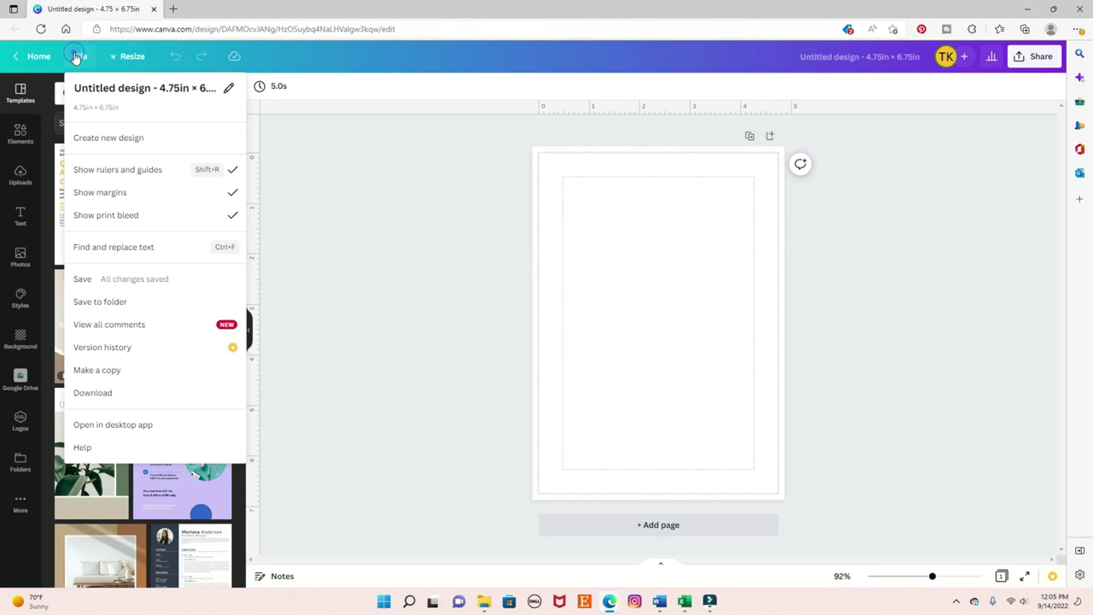
pyautogui.click(127, 169)
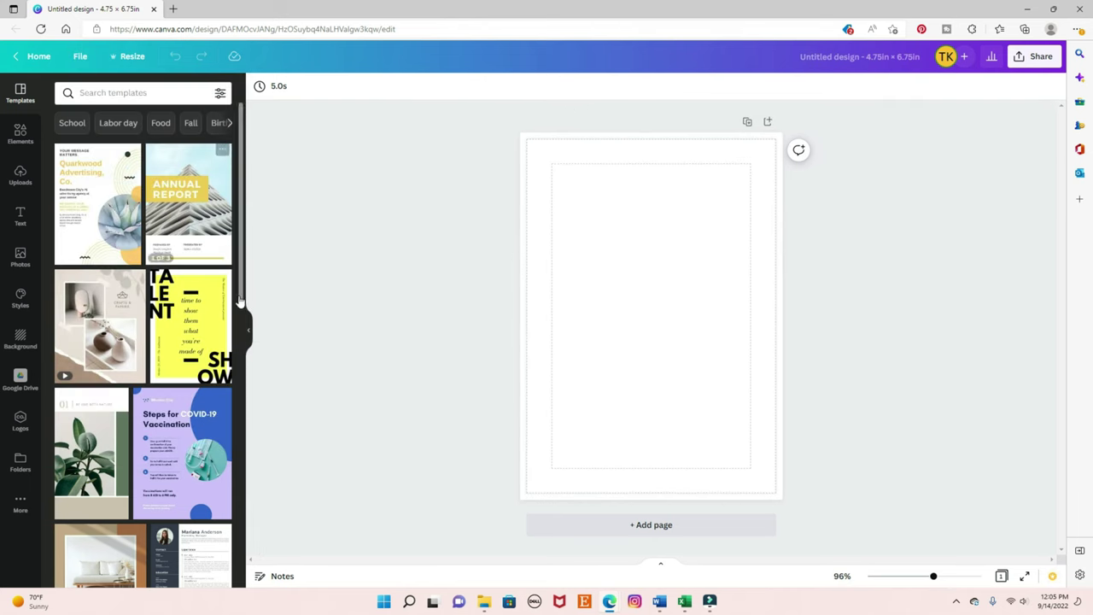
pyautogui.click(79, 57)
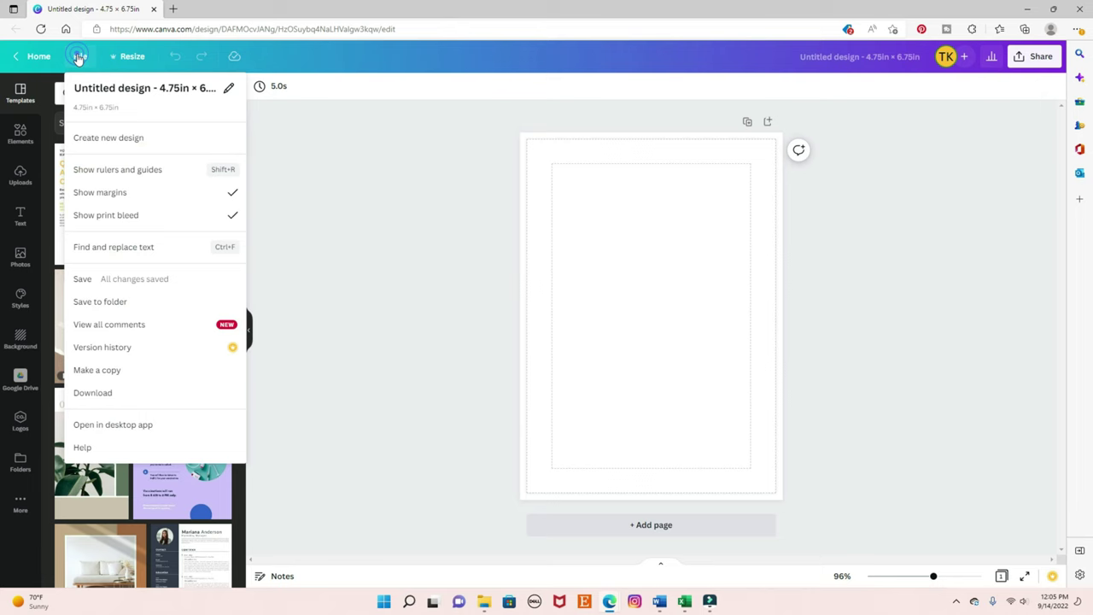
pyautogui.click(148, 169)
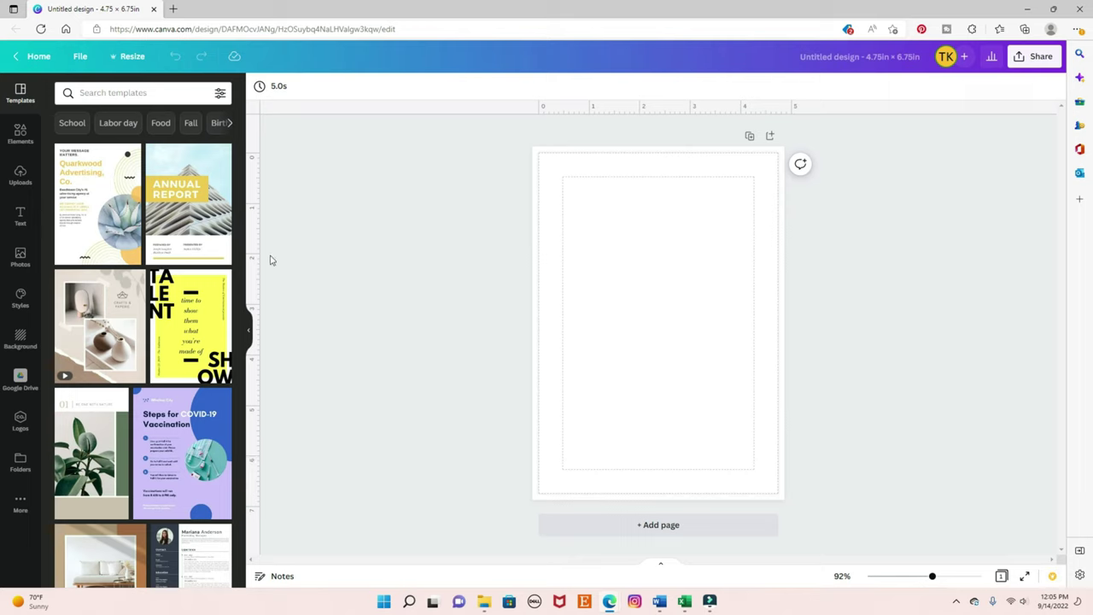
pyautogui.moveTo(258, 254)
pyautogui.mouseDown()
pyautogui.moveTo(577, 245)
pyautogui.moveTo(246, 246)
pyautogui.mouseUp()
# Step: Add a subheading text box to the page with the text "Inbox"
pyautogui.click(20, 215)
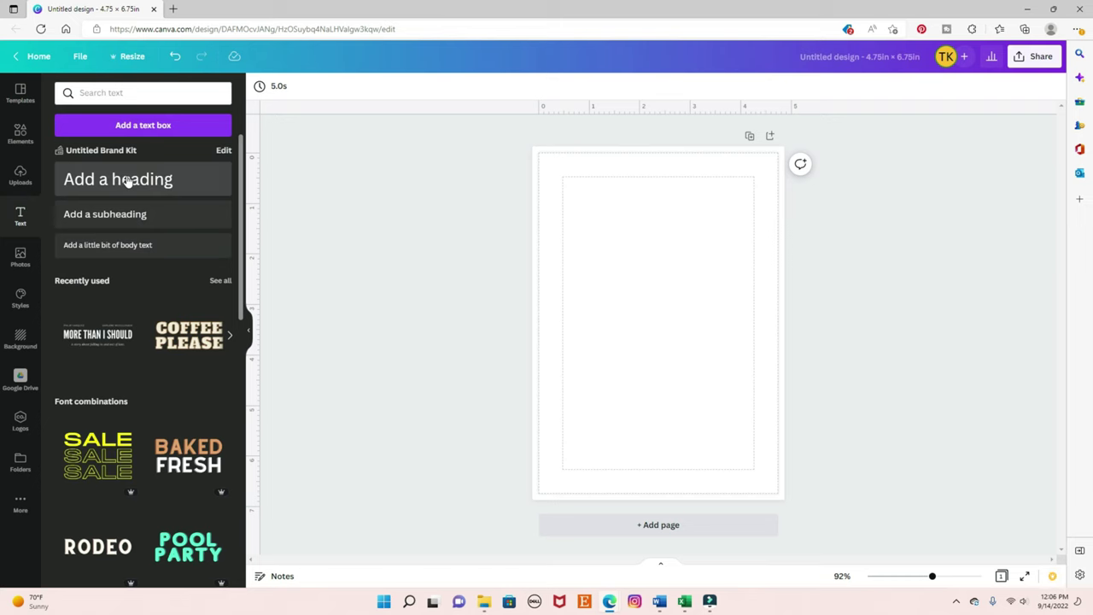
pyautogui.click(134, 214)
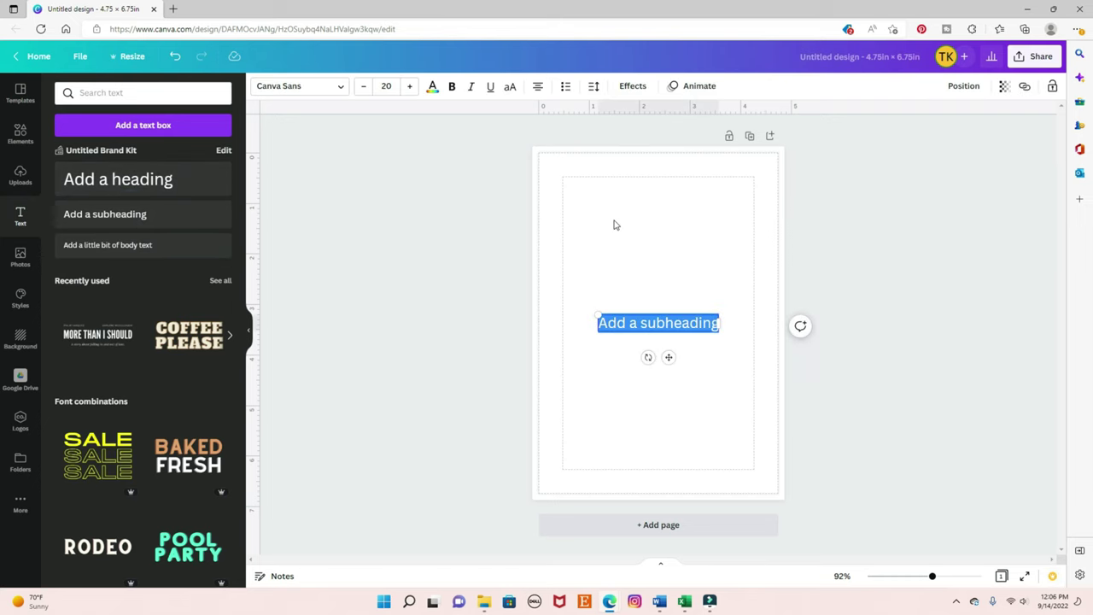
pyautogui.write('Inbox')
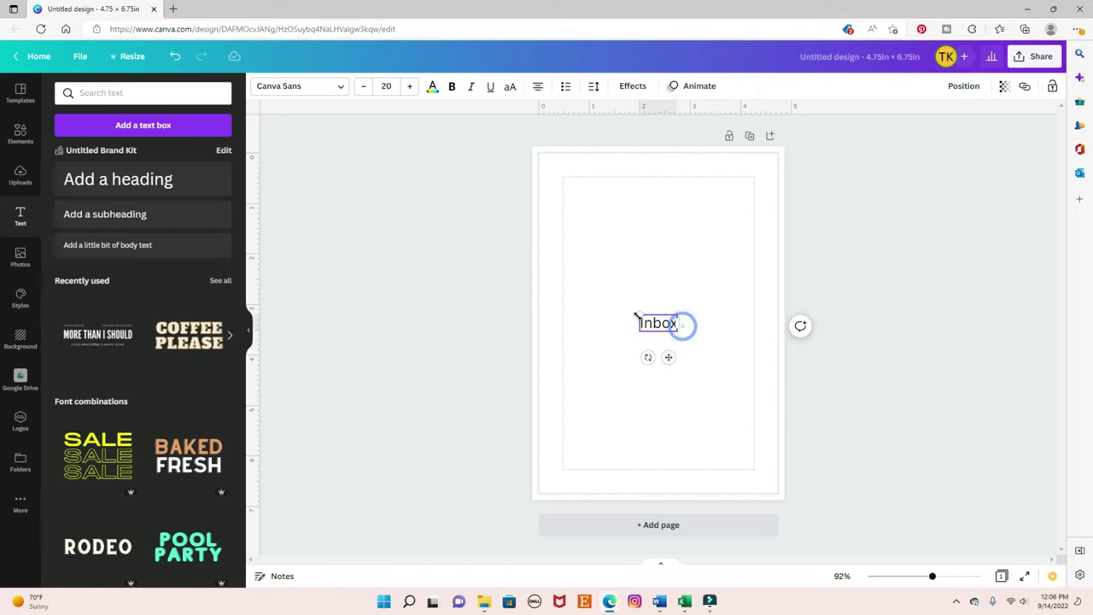
# Step: Enlarge the "Inbox" text to a font size of about 67.6 and move it to the lower part of the page
pyautogui.moveTo(639, 315); pyautogui.dragTo(582, 226)
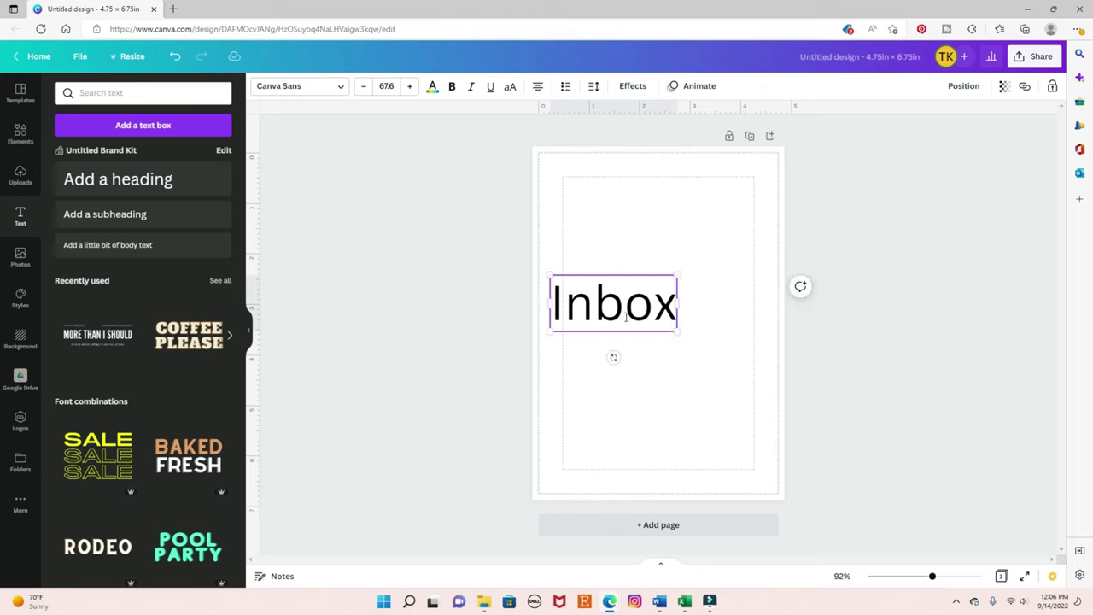
pyautogui.click(666, 391)
pyautogui.moveTo(625, 314); pyautogui.dragTo(658, 446)
# Step: Set the "Inbox" font size to 50 and place the text in the lower-right corner of the page margins
pyautogui.click(386, 86)
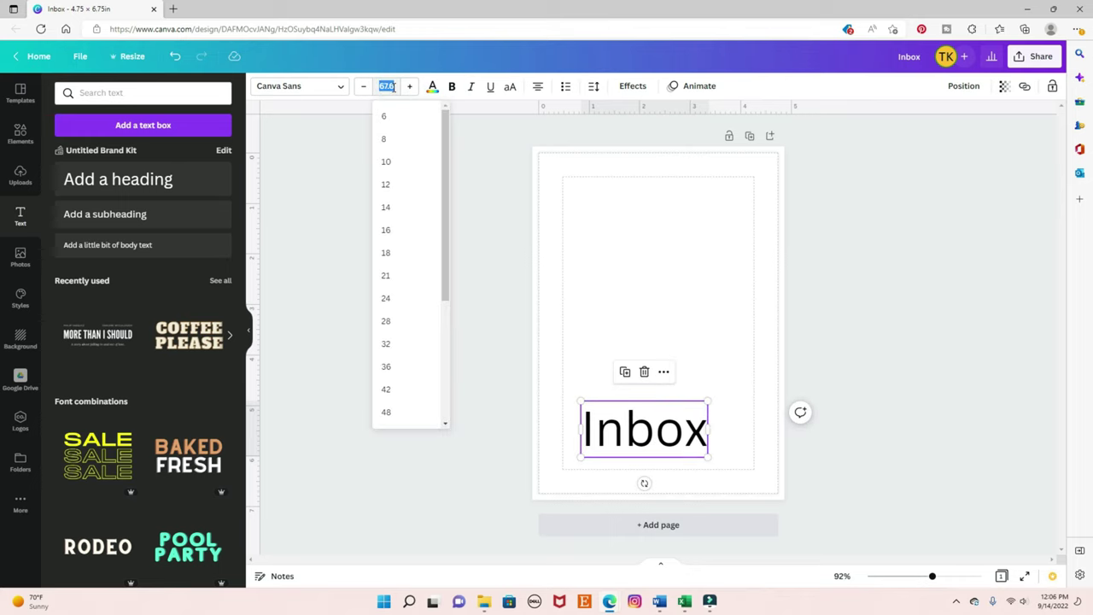
pyautogui.write('50')
pyautogui.press('Return')
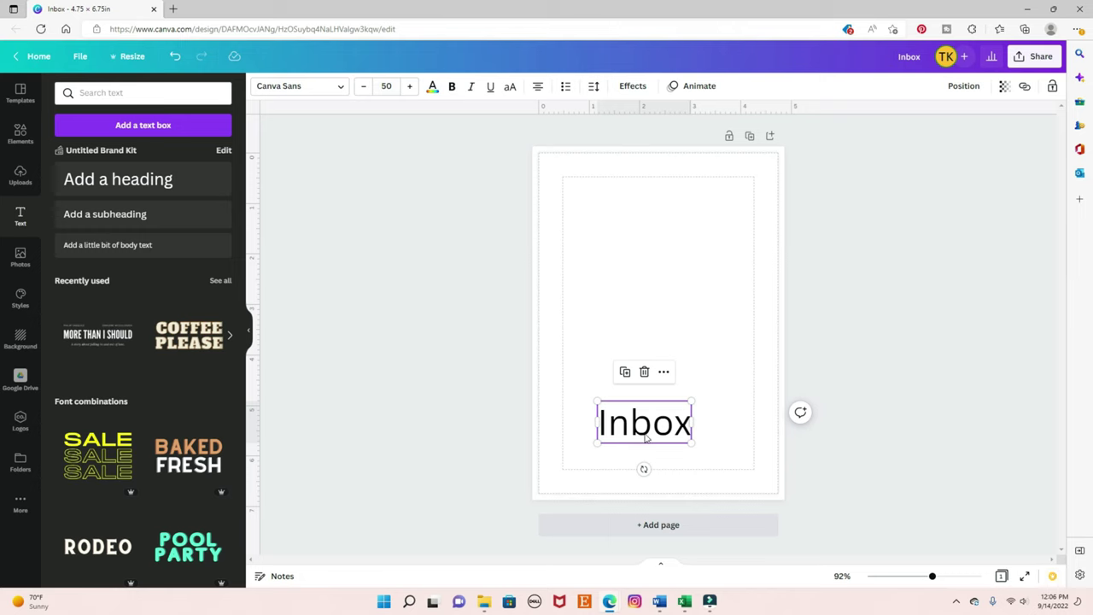
pyautogui.moveTo(646, 437); pyautogui.dragTo(705, 457)
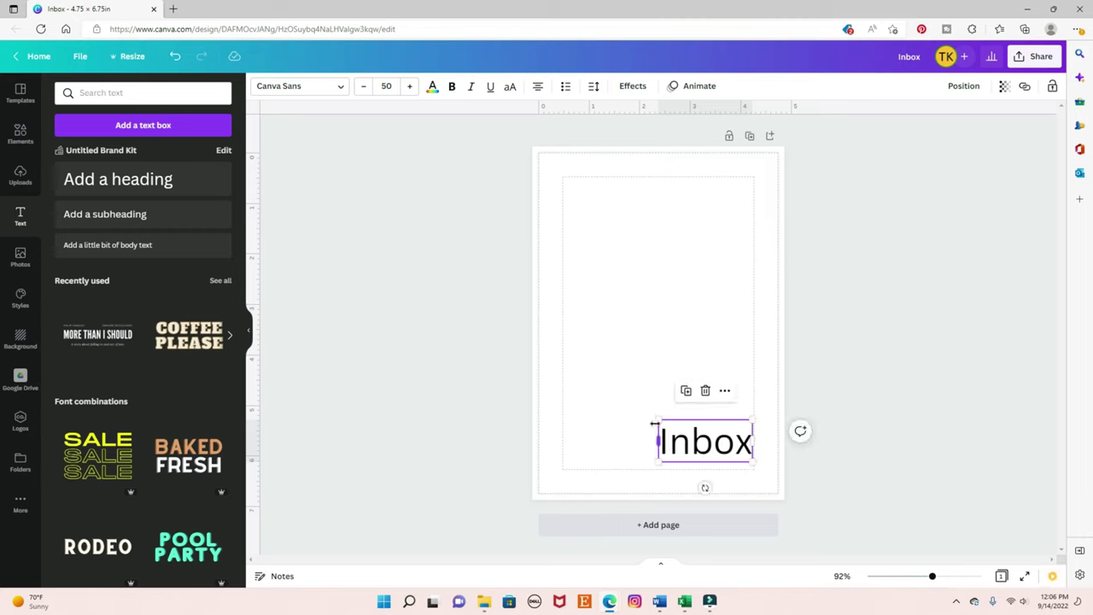
# Step: Enlarge the "Inbox" text to a font size of about 57.6 and move it toward the lower-left of the page margins
pyautogui.moveTo(657, 419); pyautogui.dragTo(645, 414)
pyautogui.click(700, 363)
pyautogui.moveTo(709, 431); pyautogui.dragTo(646, 426)
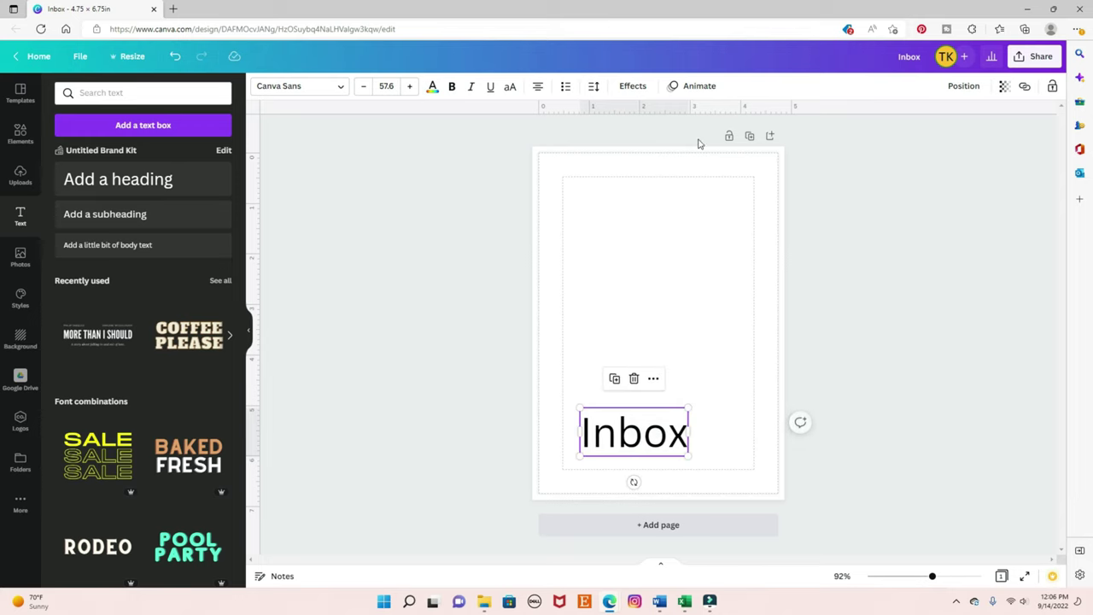
# Step: Duplicate the page and replace the text on page 2 with "Finances"
pyautogui.click(749, 139)
pyautogui.click(649, 441)
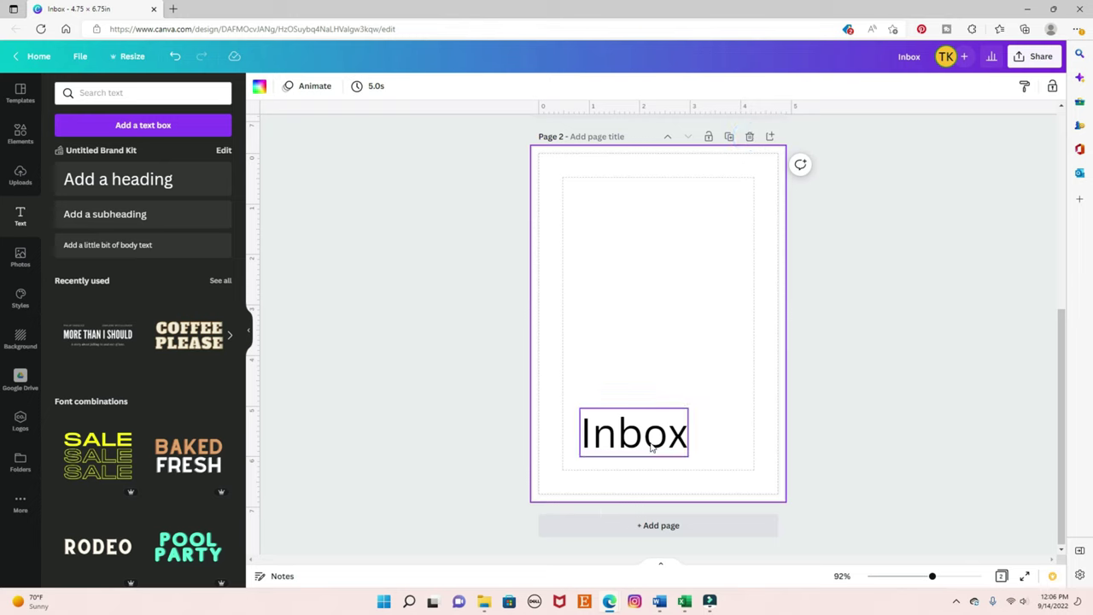
pyautogui.doubleClick(651, 440)
pyautogui.write('Finances')
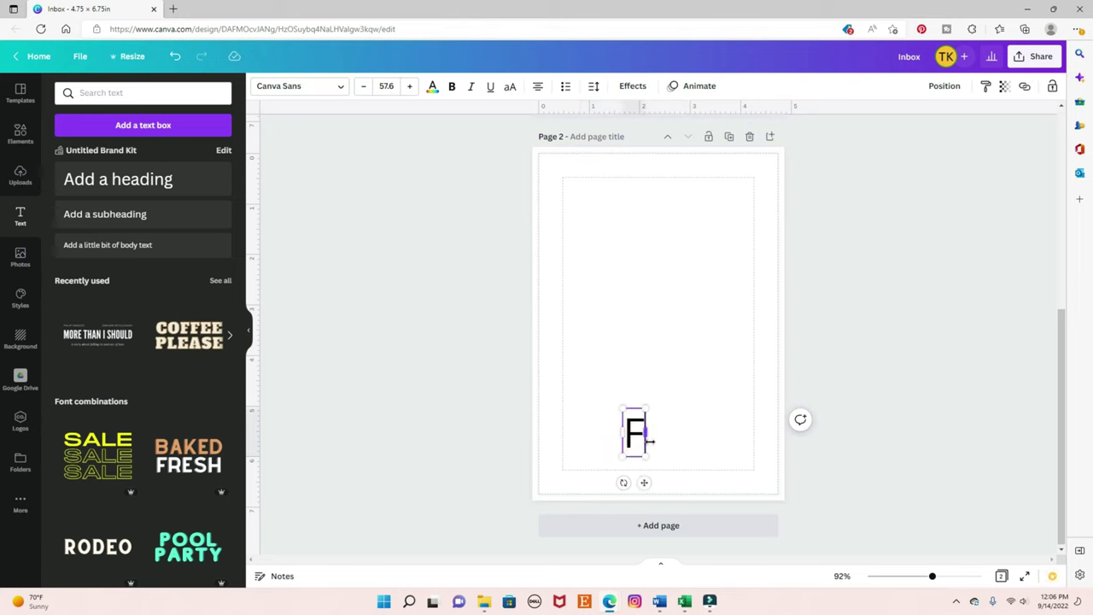
pyautogui.click(595, 383)
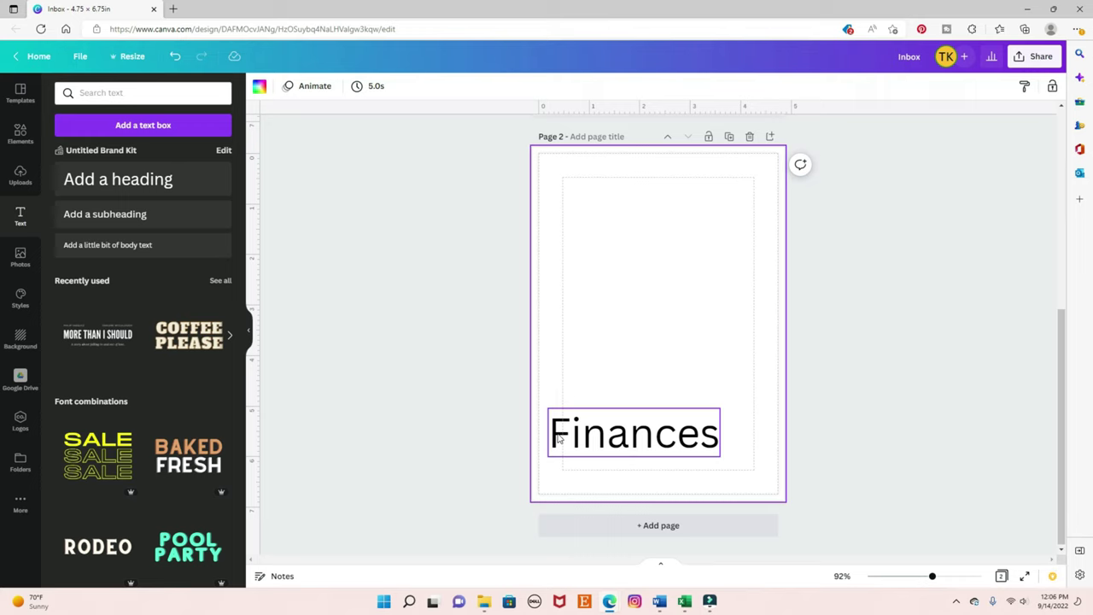
# Step: Add a vertical guide along the left edge of "Inbox" on page 1 and align the left edge of "Finances" on page 2 with it
pyautogui.scroll(4, 646, 367)
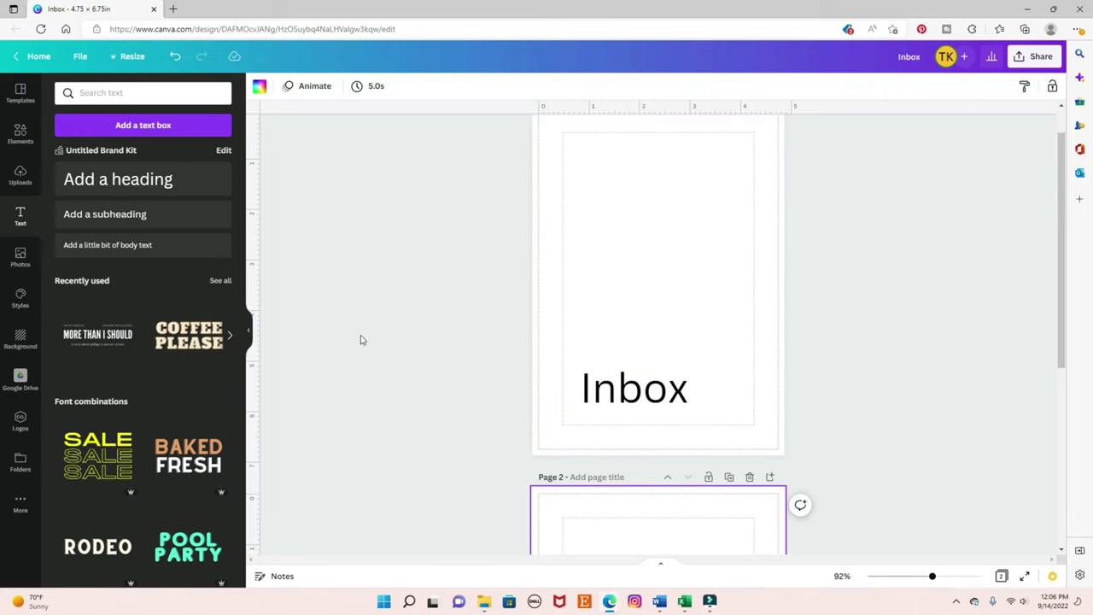
pyautogui.moveTo(267, 298); pyautogui.dragTo(579, 328)
pyautogui.scroll(-4, 625, 387)
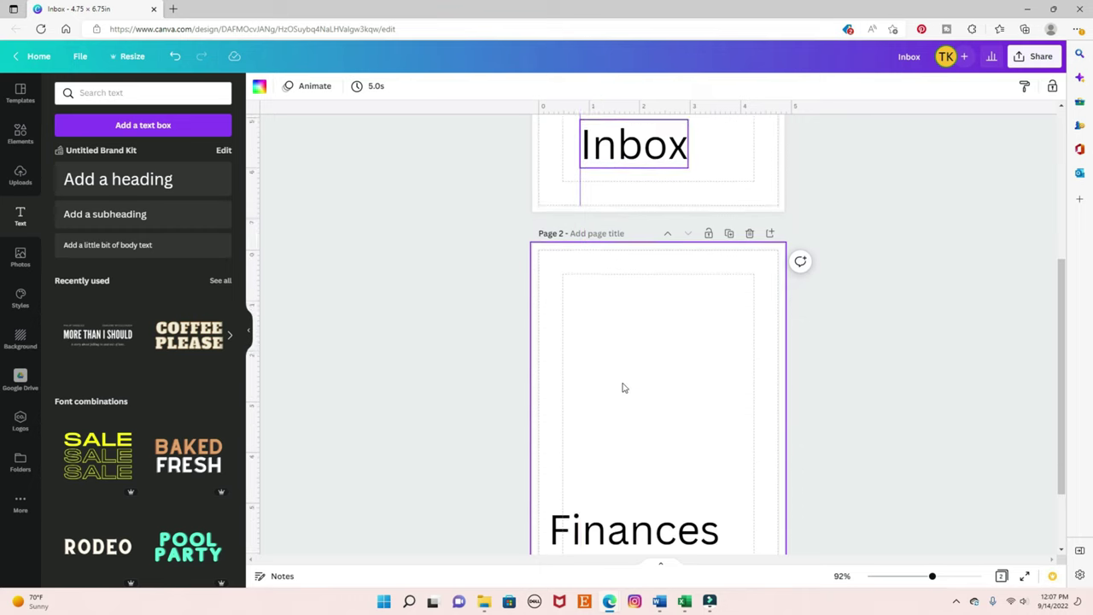
pyautogui.moveTo(628, 433); pyautogui.dragTo(666, 436)
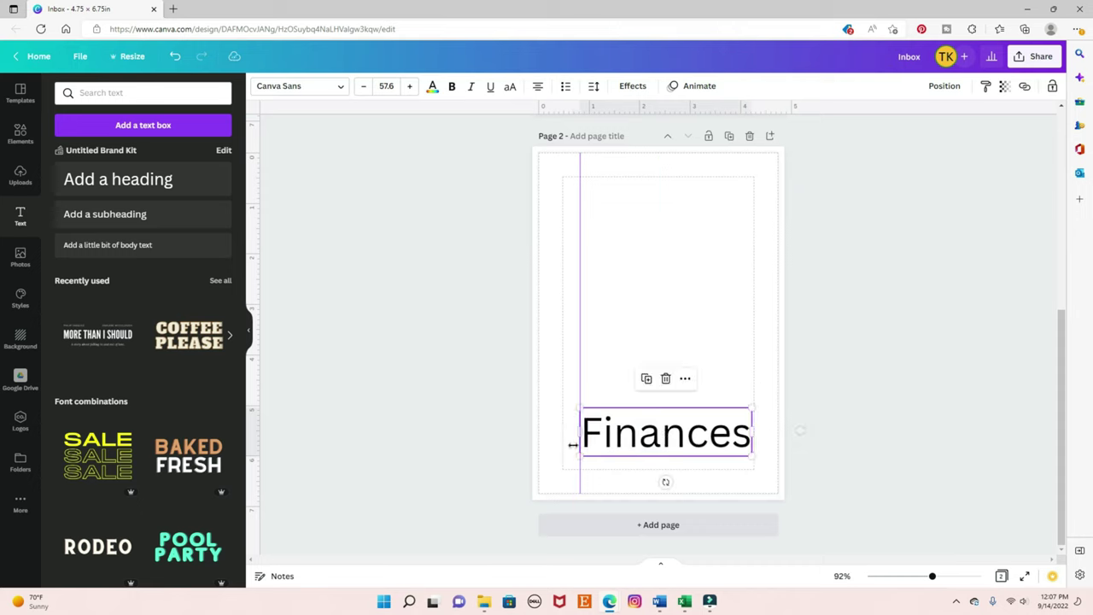
pyautogui.click(655, 353)
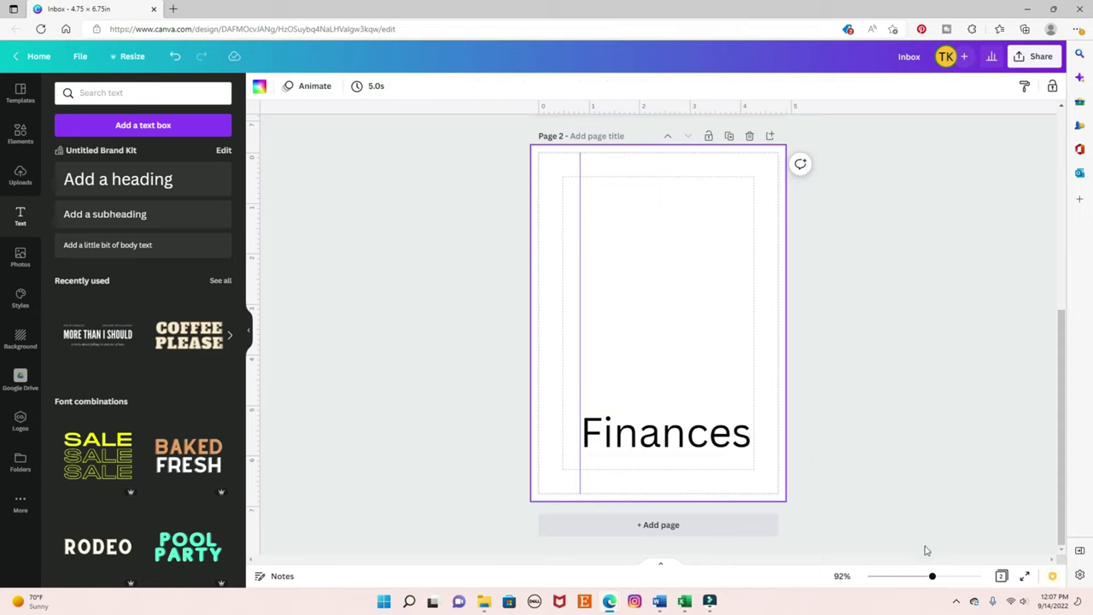
# Step: Compare the text alignment of the two pages, also in grid view, and reopen page 1 for editing
pyautogui.click(856, 418)
pyautogui.scroll(5, 854, 417)
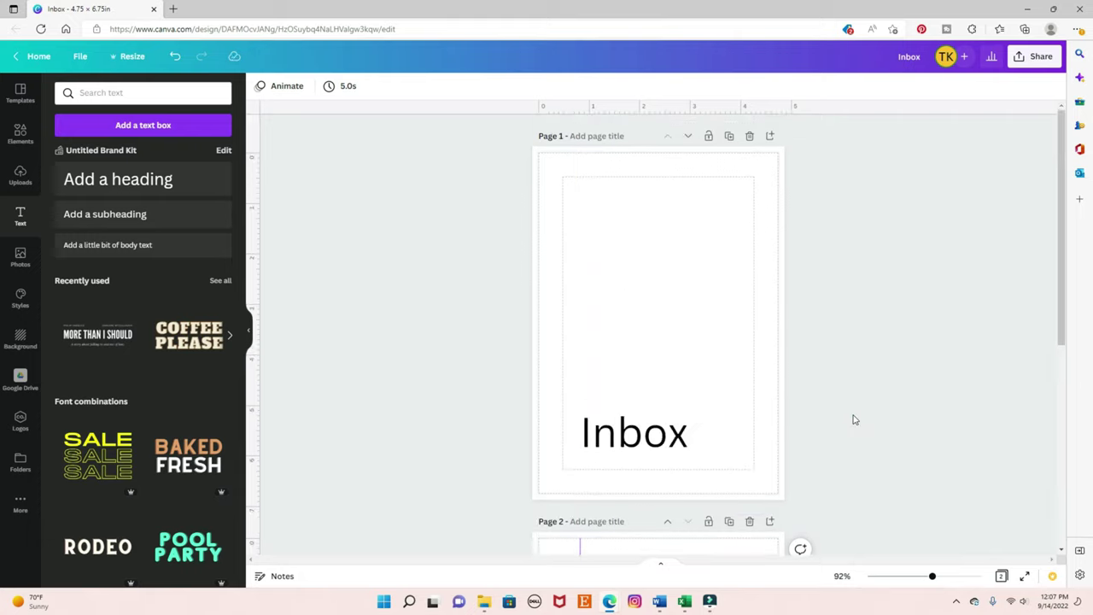
pyautogui.scroll(-5, 849, 417)
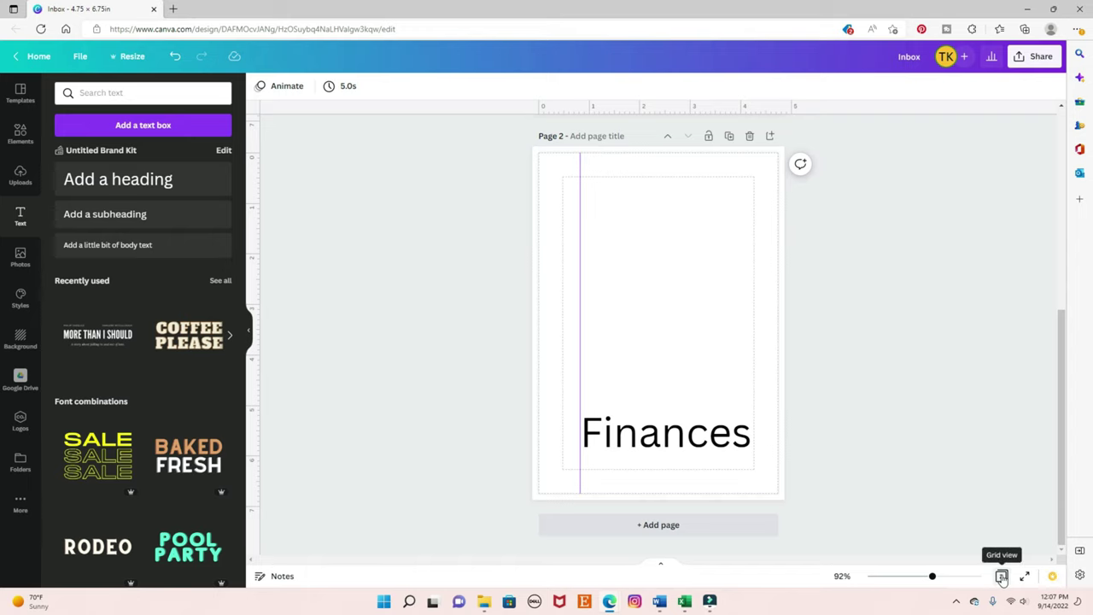
pyautogui.click(1001, 577)
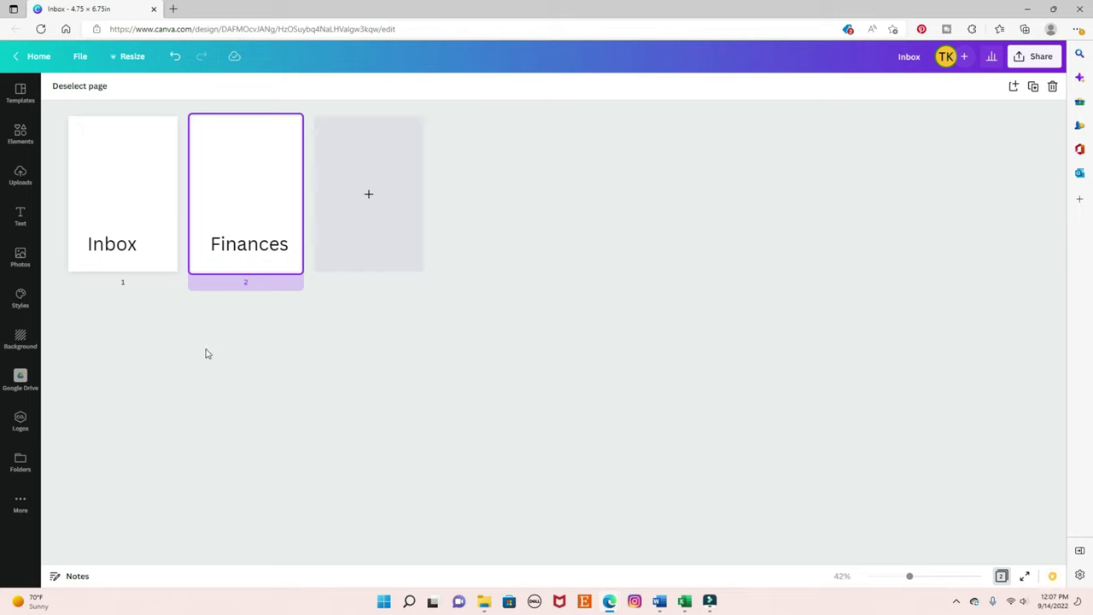
pyautogui.moveTo(117, 241)
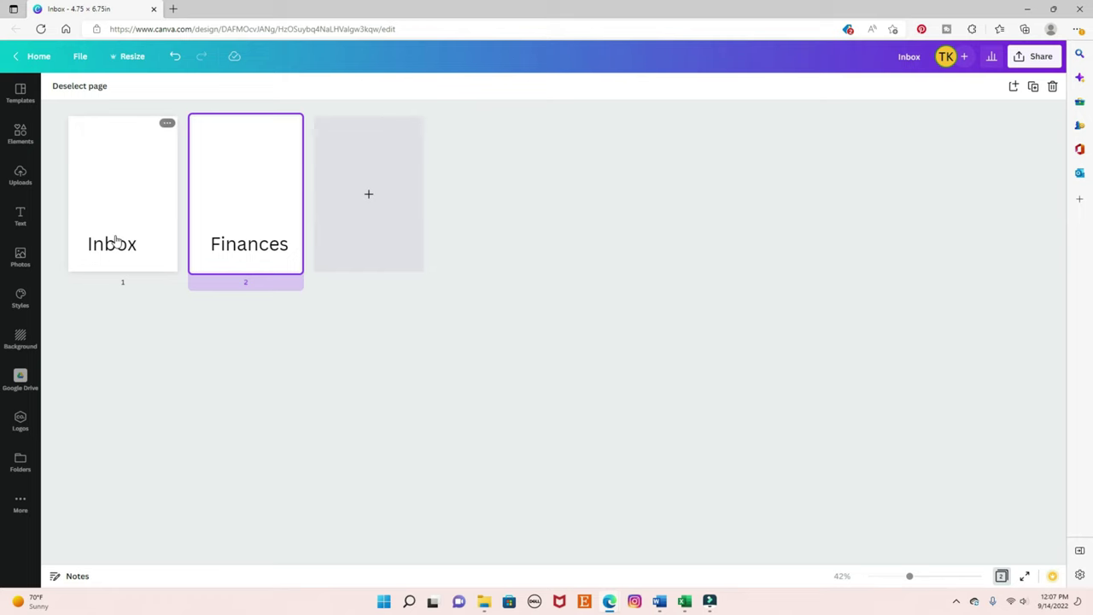
pyautogui.doubleClick(113, 177)
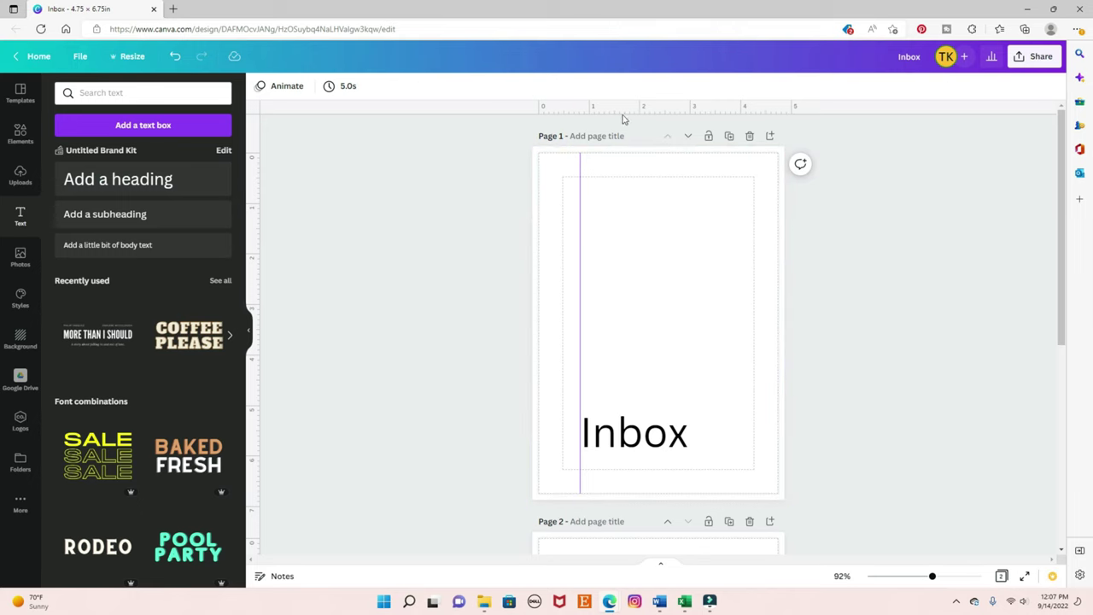
# Step: Add a horizontal guide along the top of the text and another about 3 in below the top of the page
pyautogui.moveTo(623, 113); pyautogui.dragTo(649, 409)
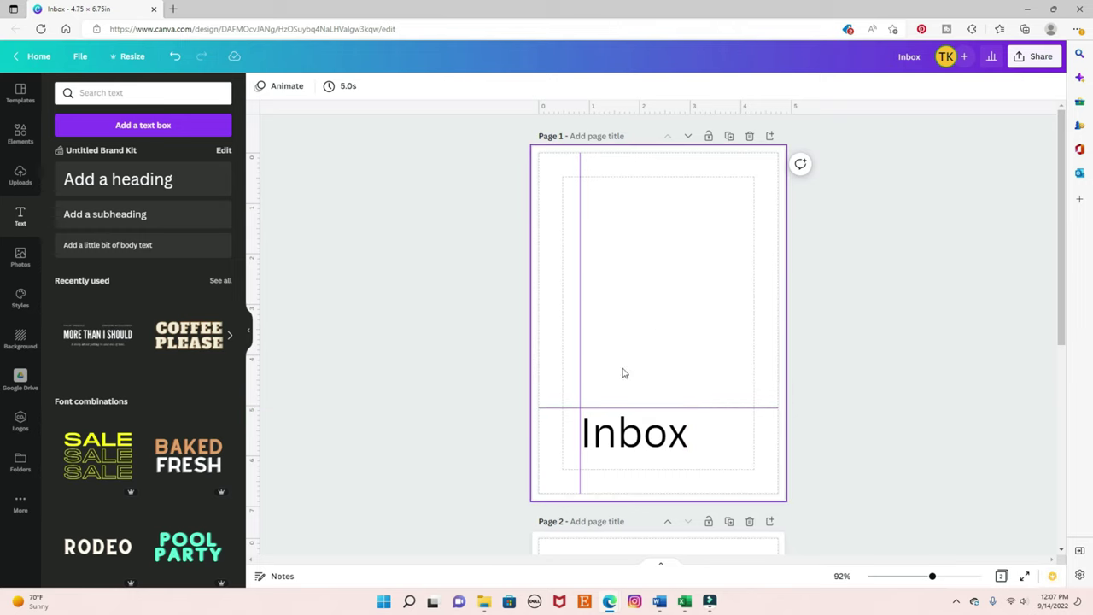
pyautogui.scroll(-5, 623, 368)
pyautogui.scroll(5, 627, 363)
pyautogui.scroll(-5, 714, 370)
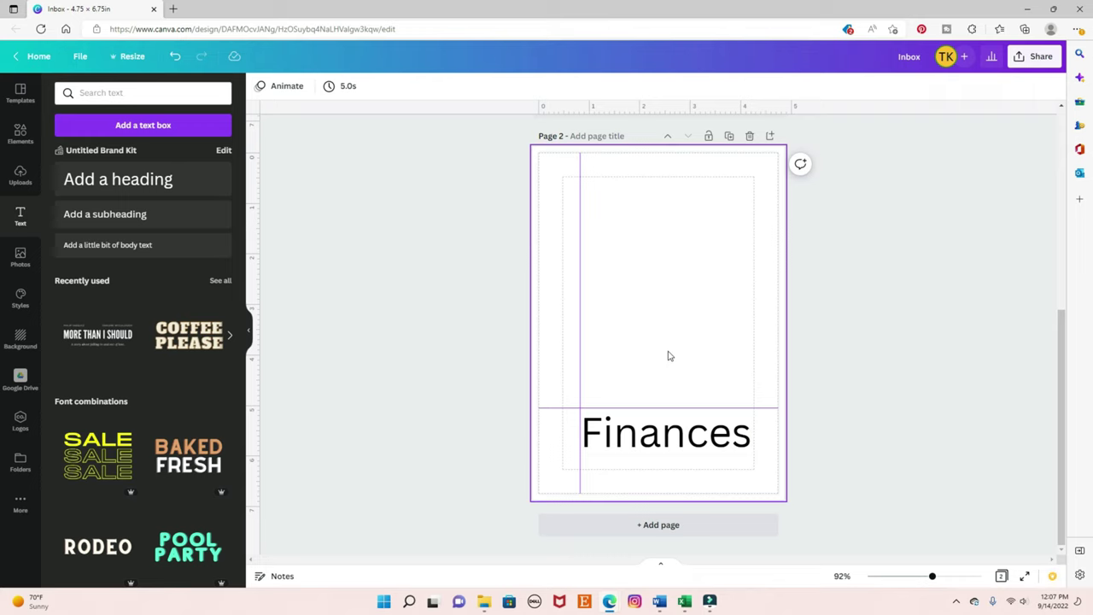
pyautogui.moveTo(624, 110); pyautogui.dragTo(637, 303)
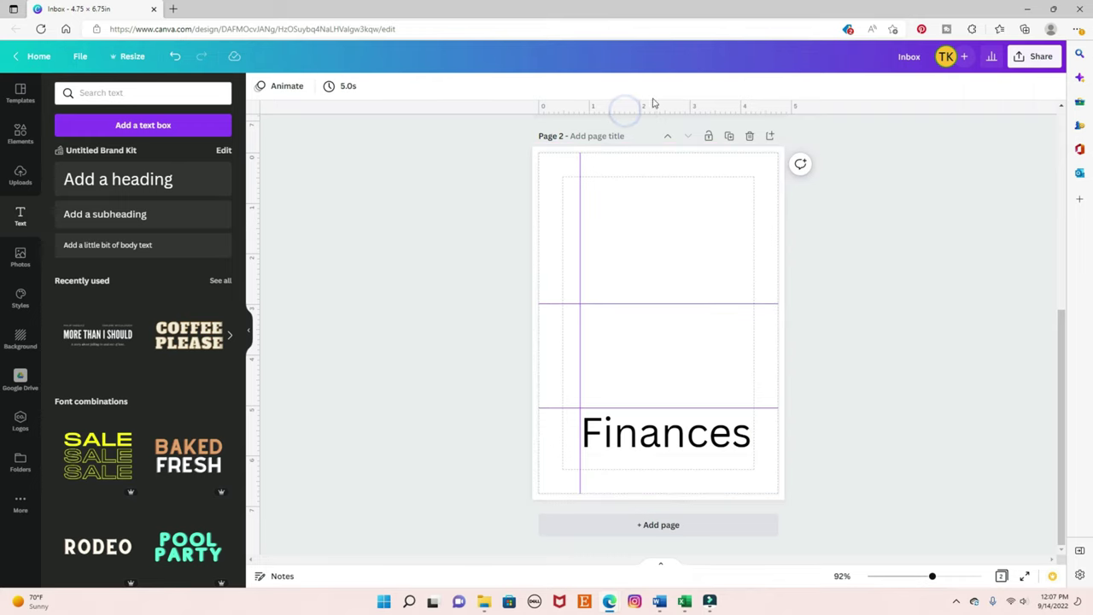
# Step: Remove the vertical guide and both horizontal guides from the "Finances" page
pyautogui.moveTo(262, 237); pyautogui.dragTo(290, 276)
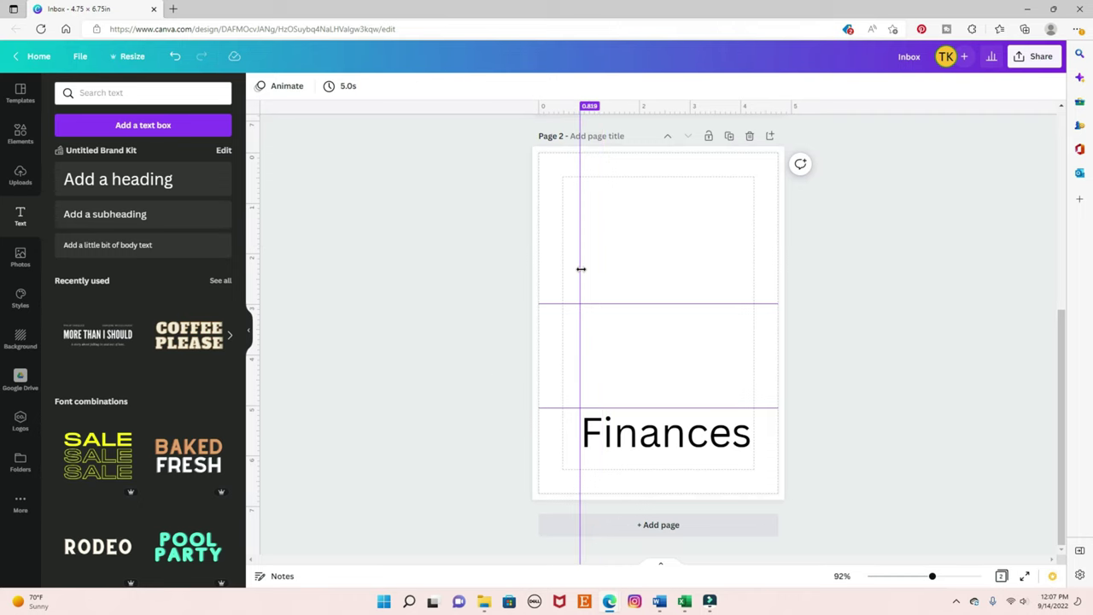
pyautogui.moveTo(580, 269); pyautogui.dragTo(279, 288)
pyautogui.moveTo(654, 300); pyautogui.dragTo(647, 91)
pyautogui.moveTo(689, 409); pyautogui.dragTo(680, 101)
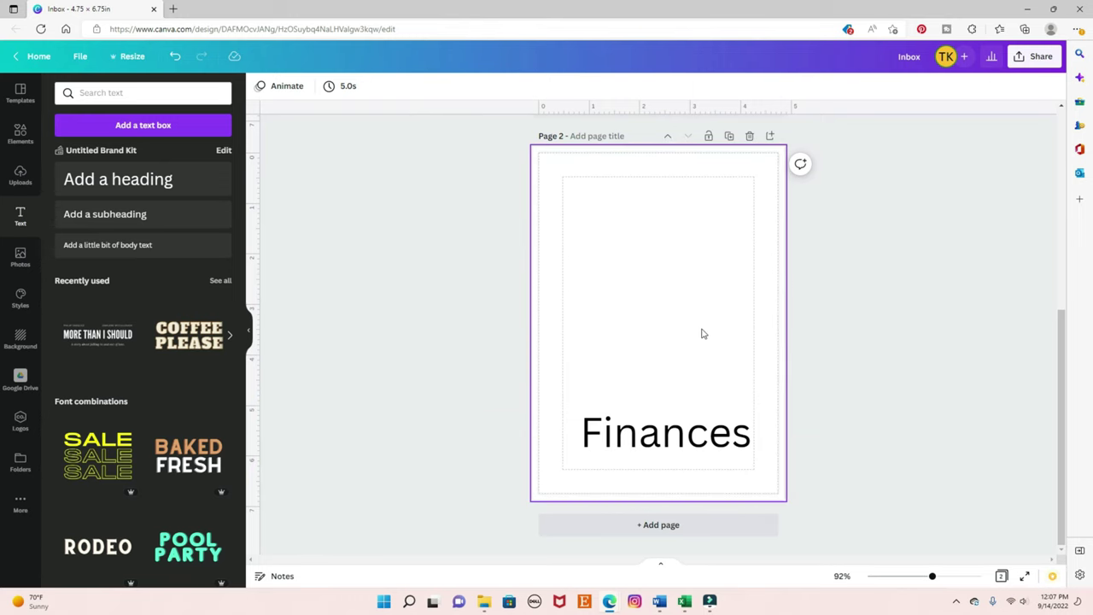
pyautogui.scroll(5, 702, 333)
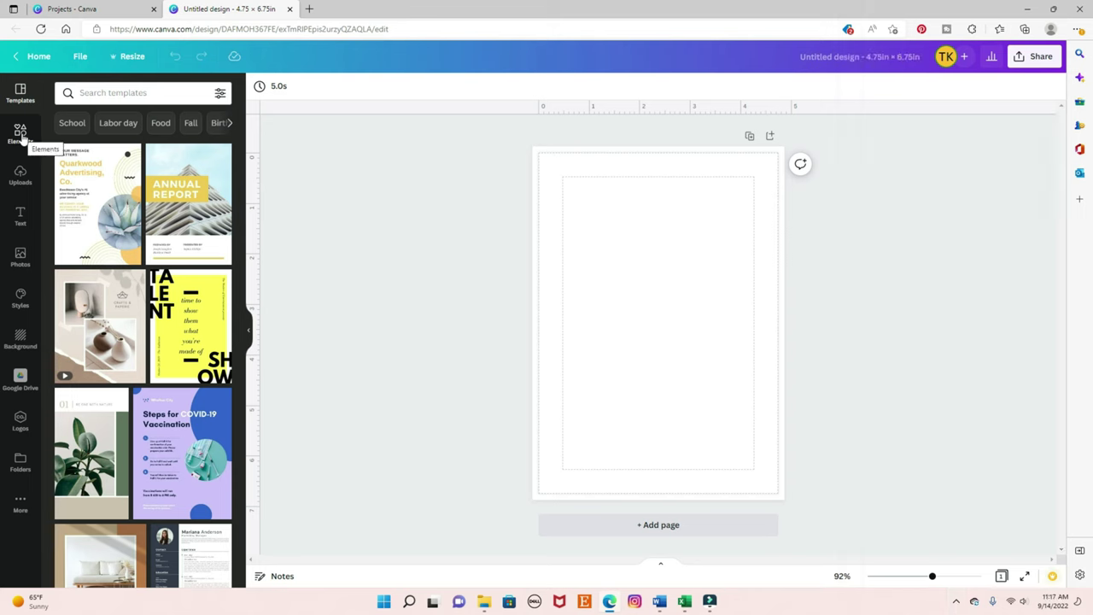
# Step: In the blank 4.75 × 6.75 in design, search the elements library for "FLOWERS"
pyautogui.click(20, 135)
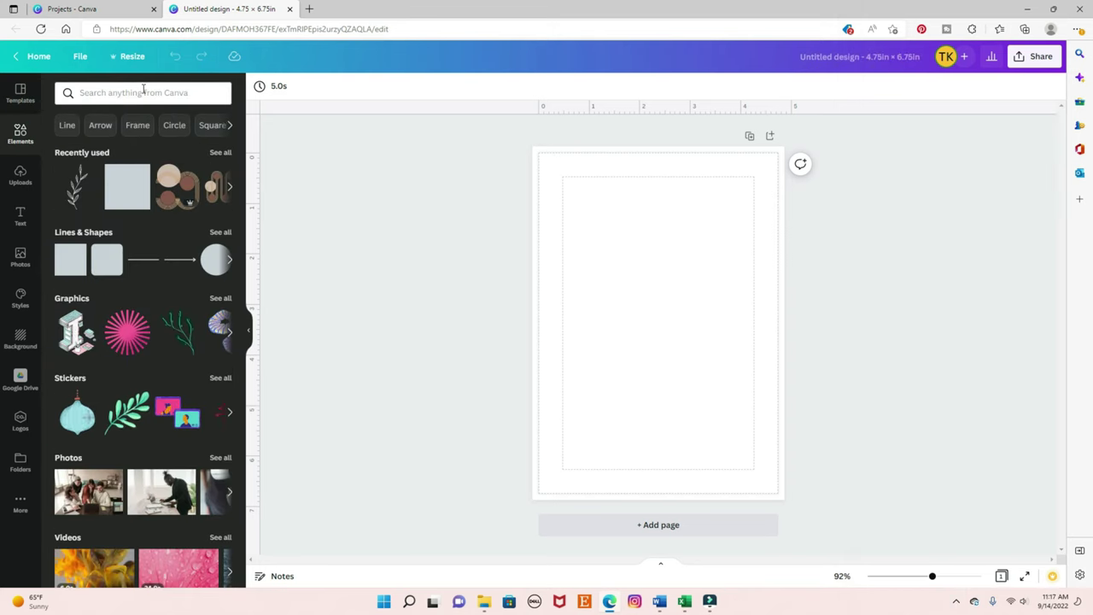
pyautogui.click(162, 92)
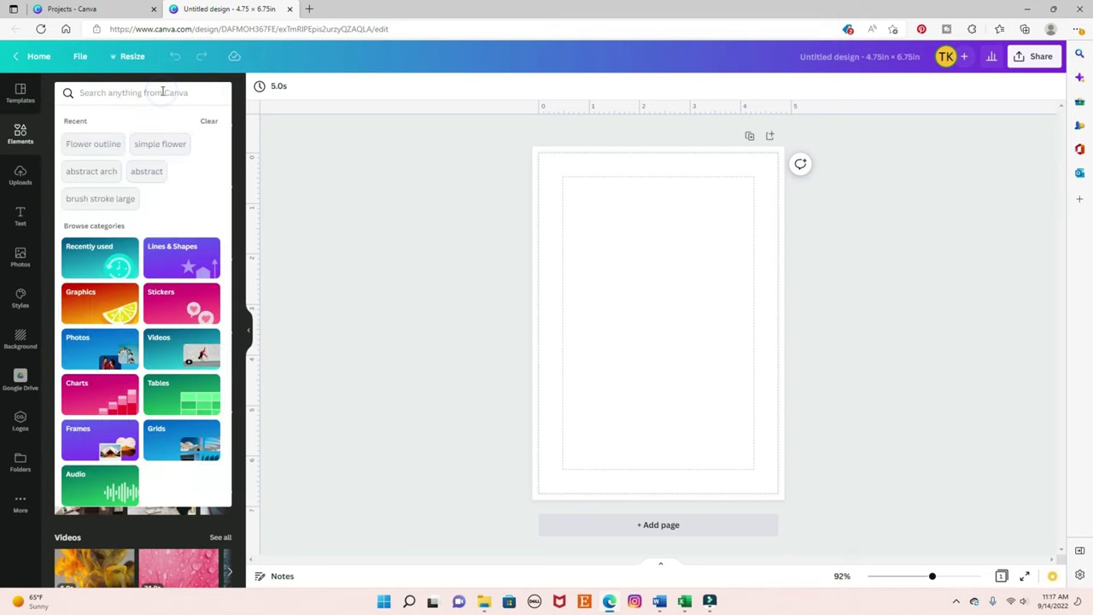
pyautogui.write('FLOWERS')
pyautogui.press('Return')
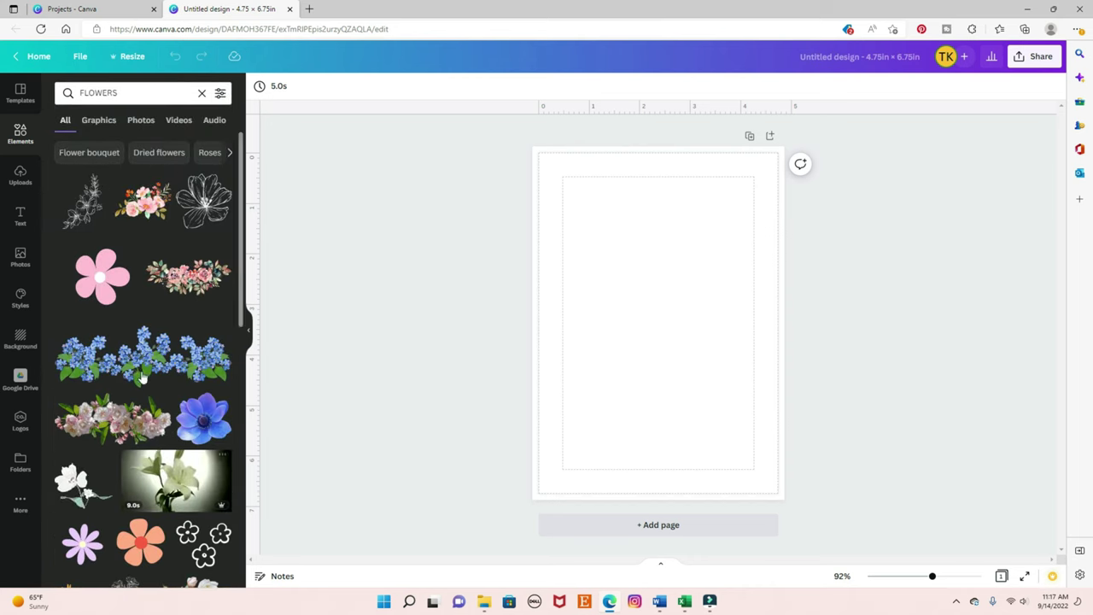
# Step: Look through all flower element results, including the graphics-only and photos-only results
pyautogui.scroll(-3, 153, 369)
pyautogui.scroll(4, 152, 316)
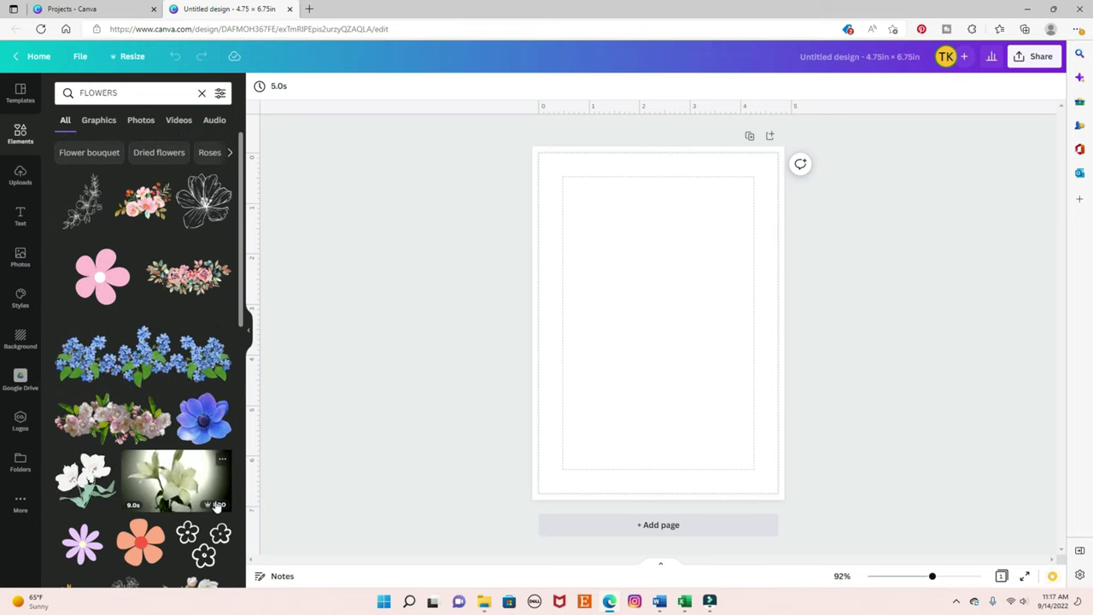
pyautogui.scroll(-3, 181, 410)
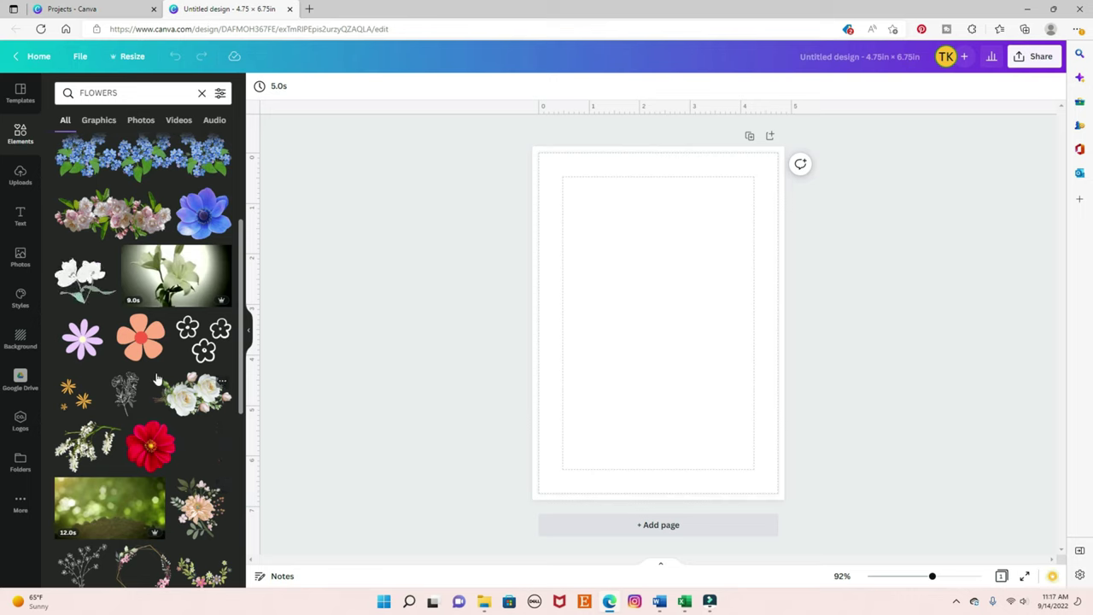
pyautogui.scroll(3, 145, 413)
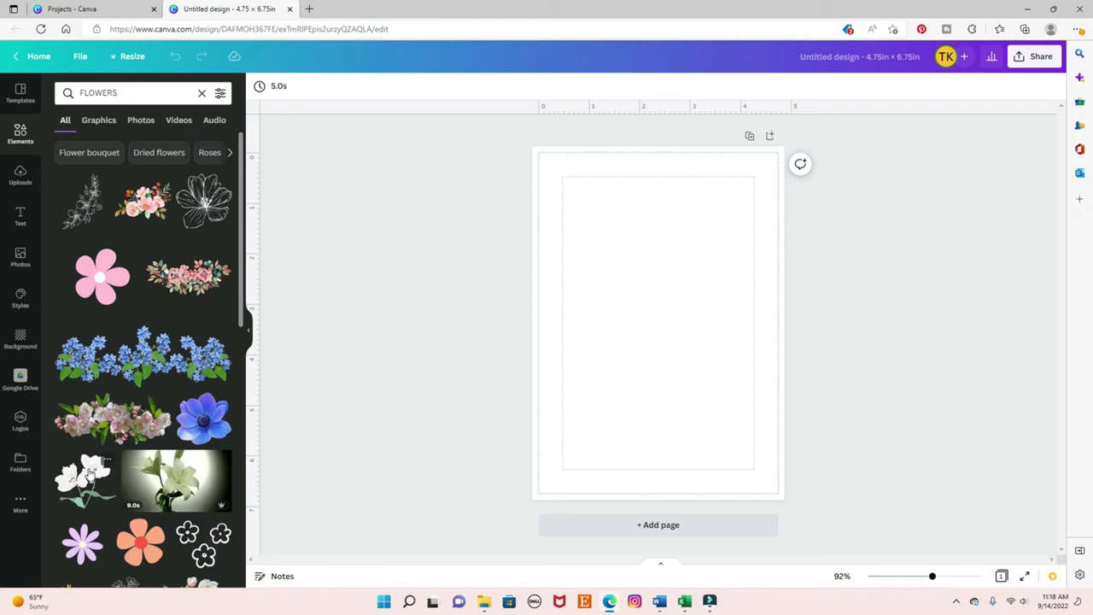
pyautogui.scroll(-2, 111, 290)
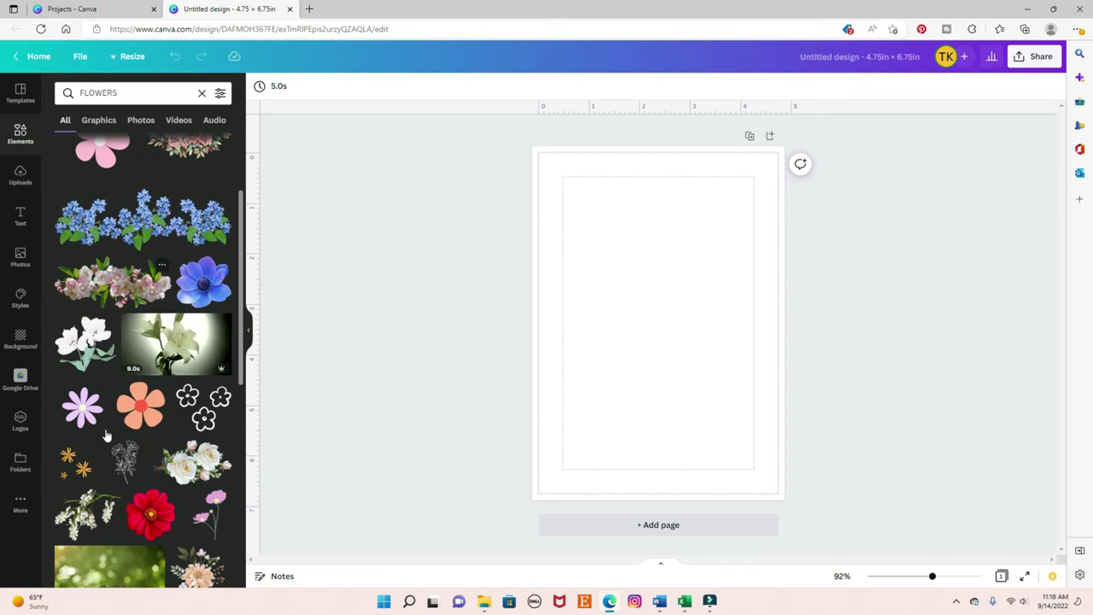
pyautogui.scroll(2, 128, 290)
pyautogui.click(98, 124)
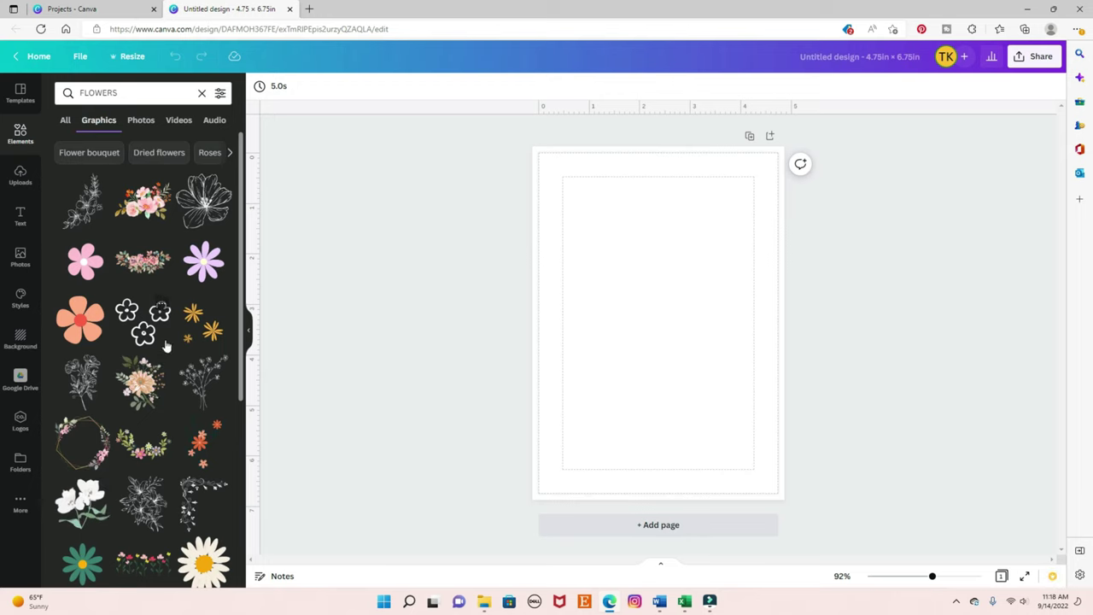
pyautogui.click(141, 121)
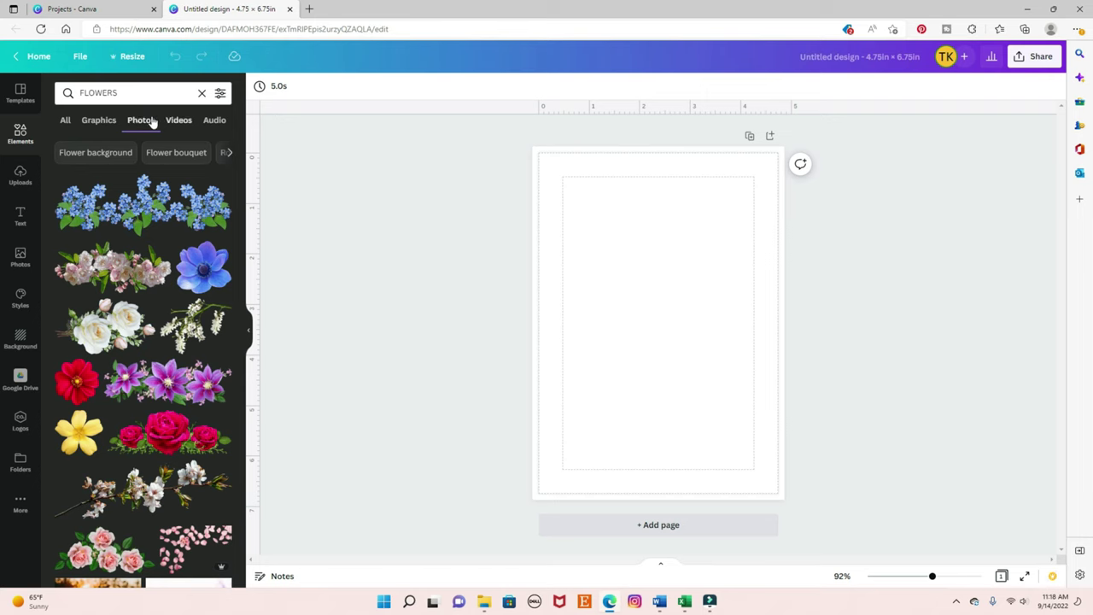
# Step: Search the design templates for "flowers"
pyautogui.click(20, 94)
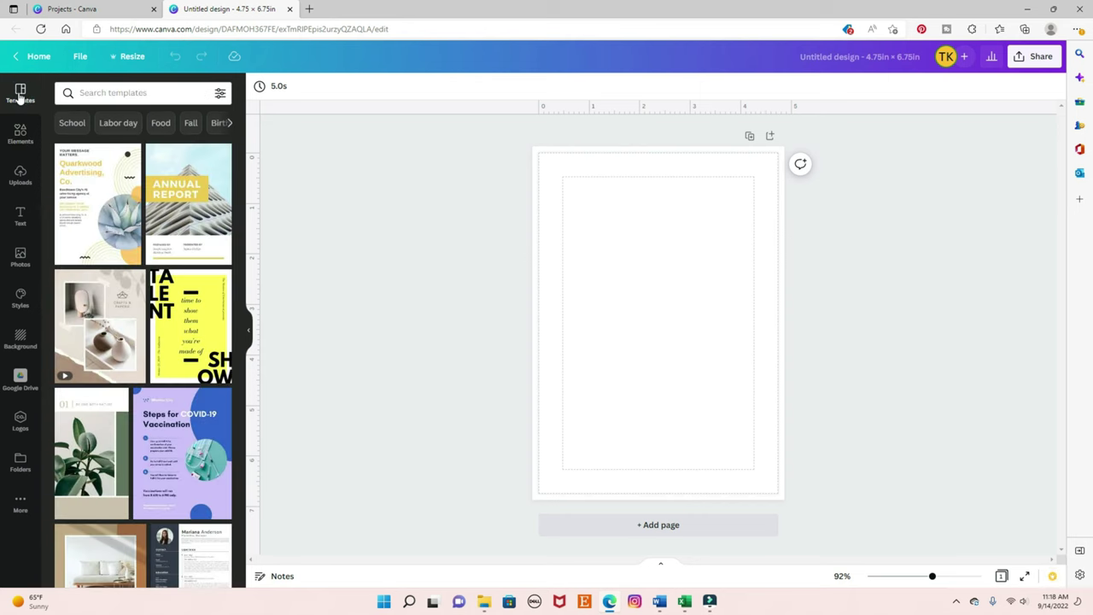
pyautogui.click(142, 91)
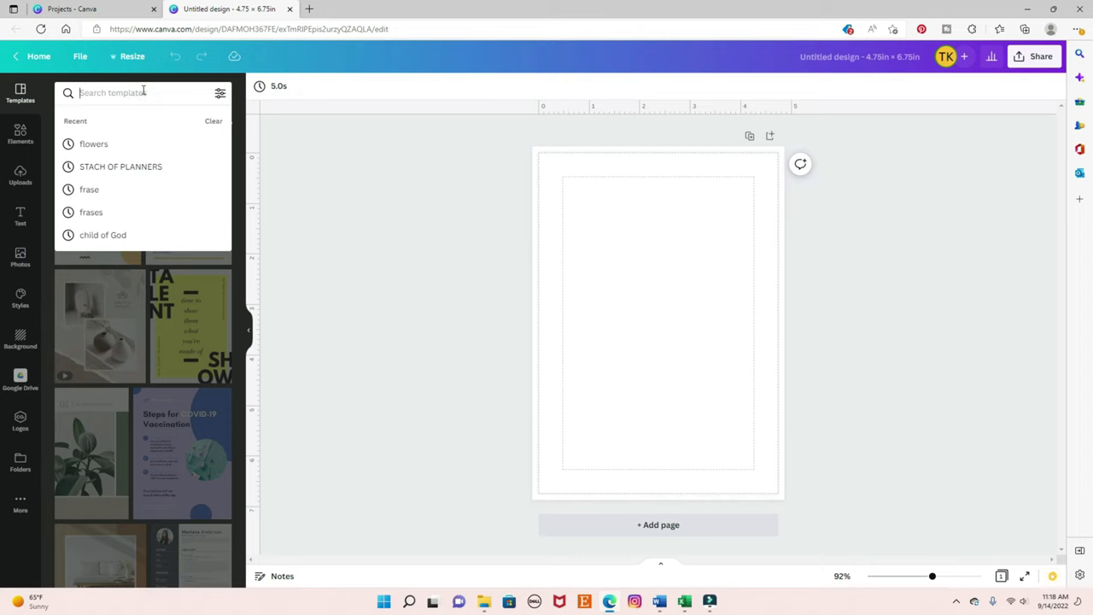
pyautogui.write('flowers')
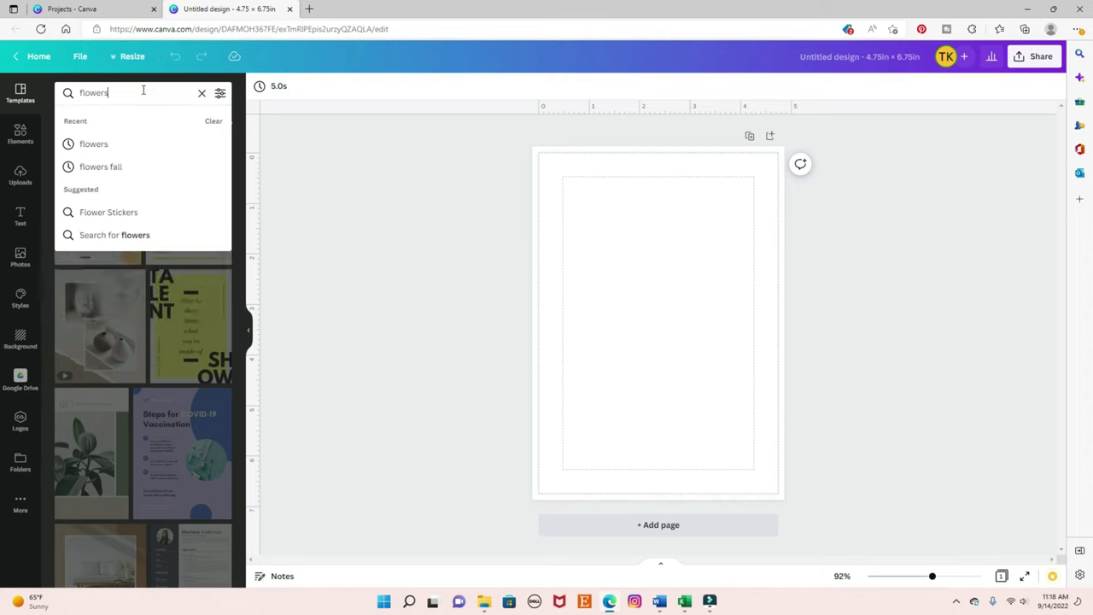
pyautogui.press('Return')
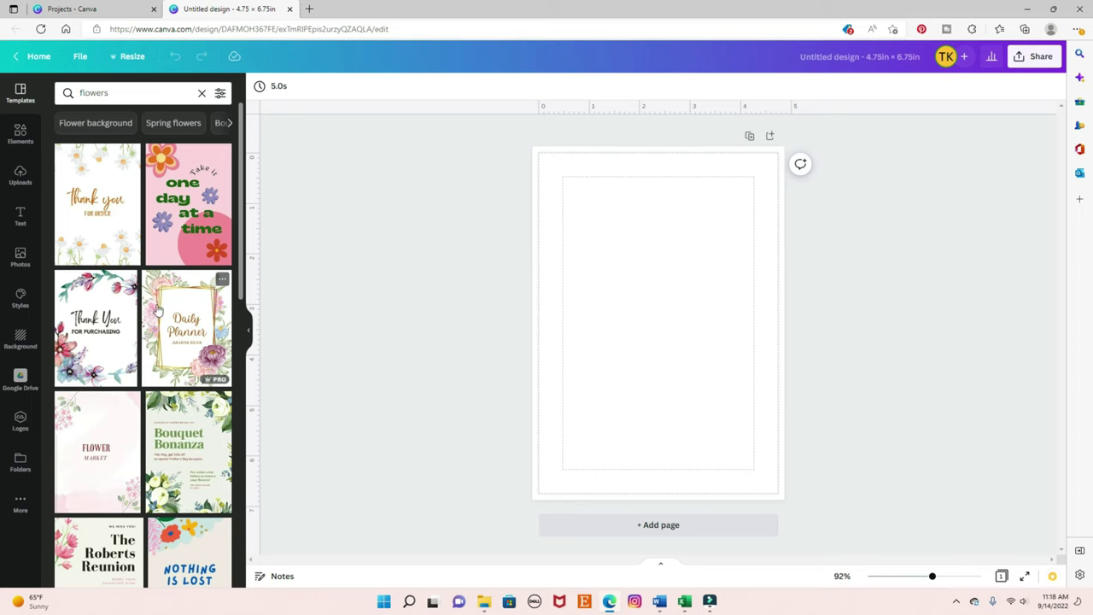
# Step: Browse the flower templates for layouts and artwork suited to the blank design
pyautogui.scroll(-5, 157, 309)
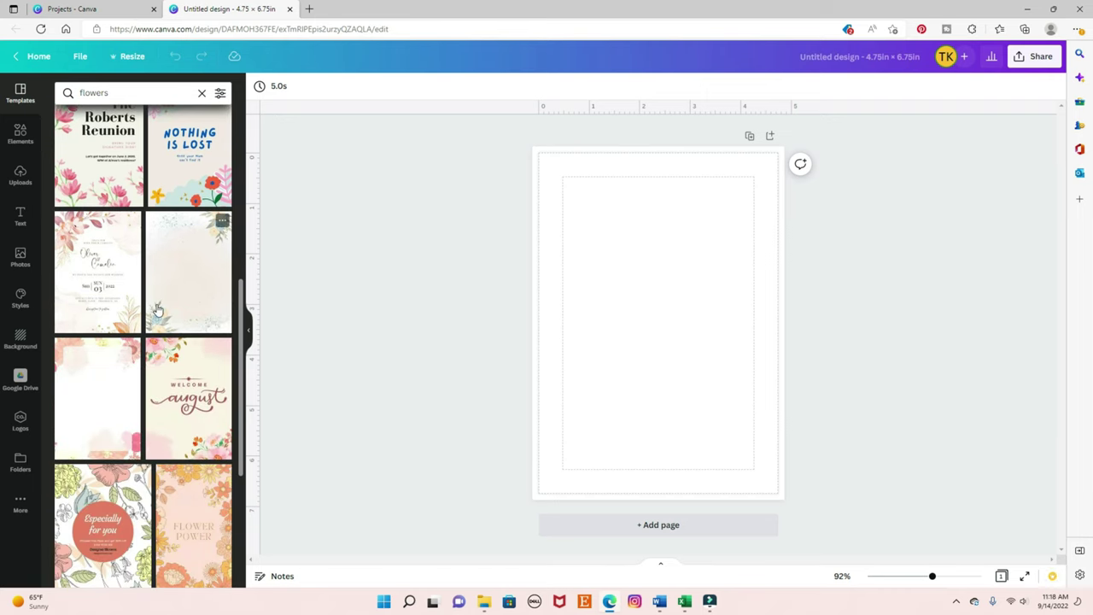
pyautogui.scroll(-6, 157, 309)
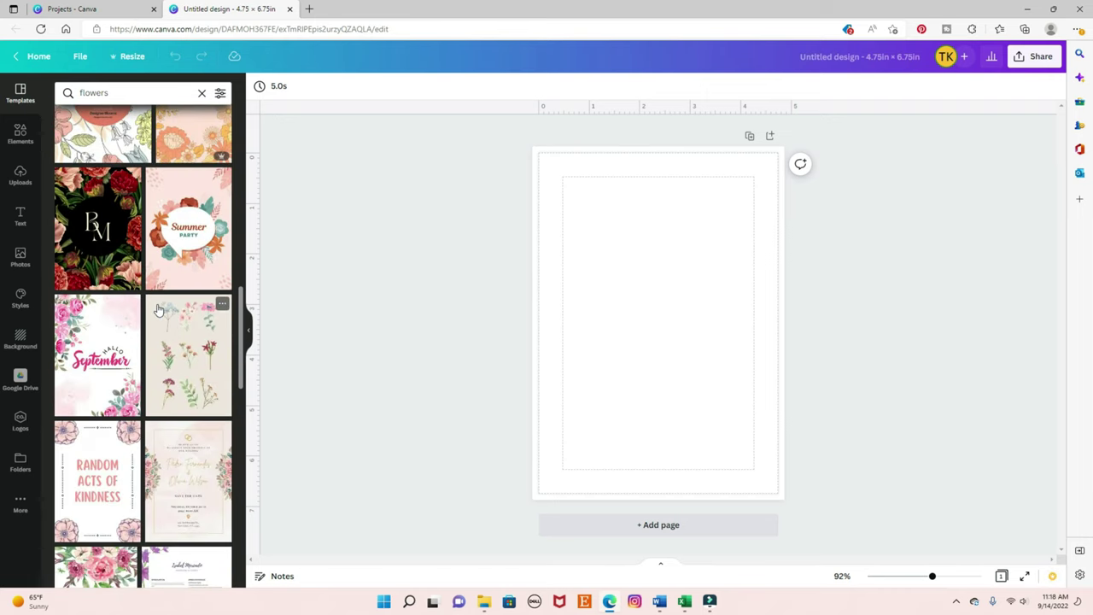
pyautogui.scroll(-3, 157, 309)
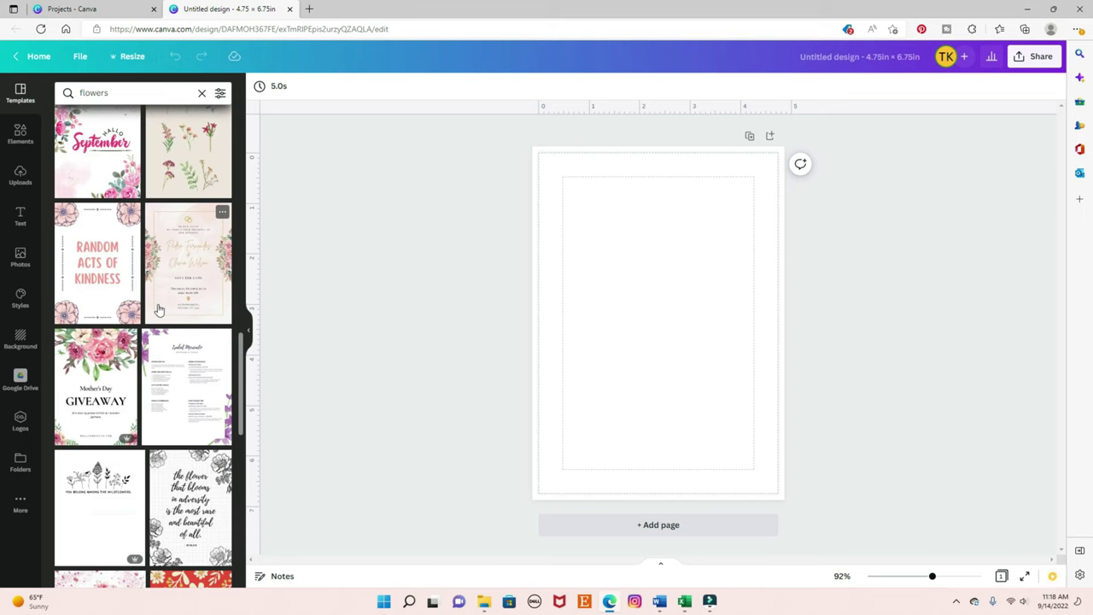
pyautogui.scroll(-4, 171, 307)
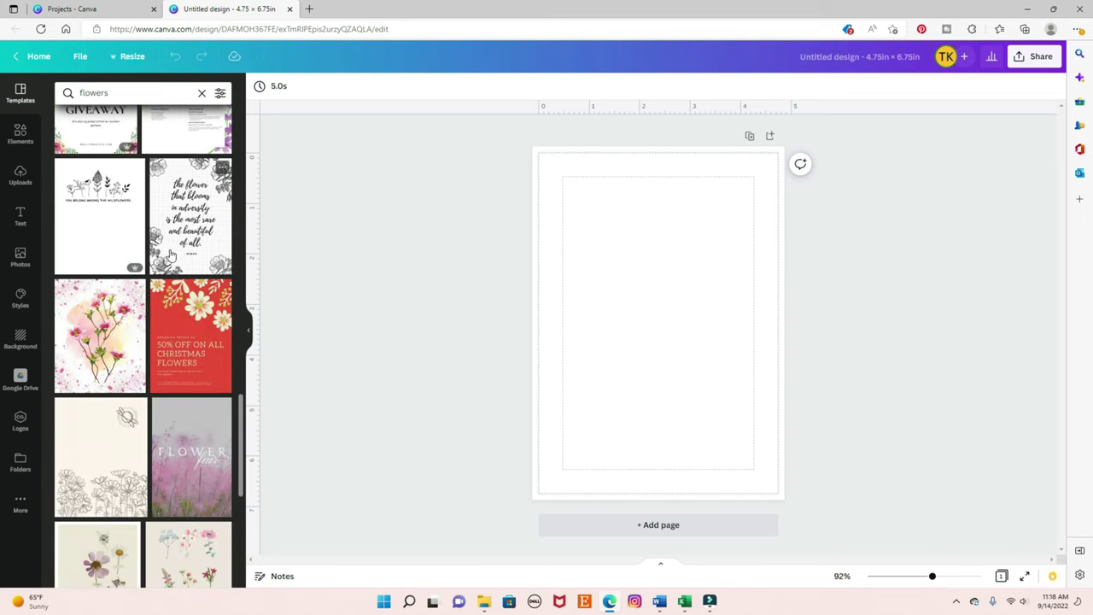
pyautogui.scroll(-3, 170, 255)
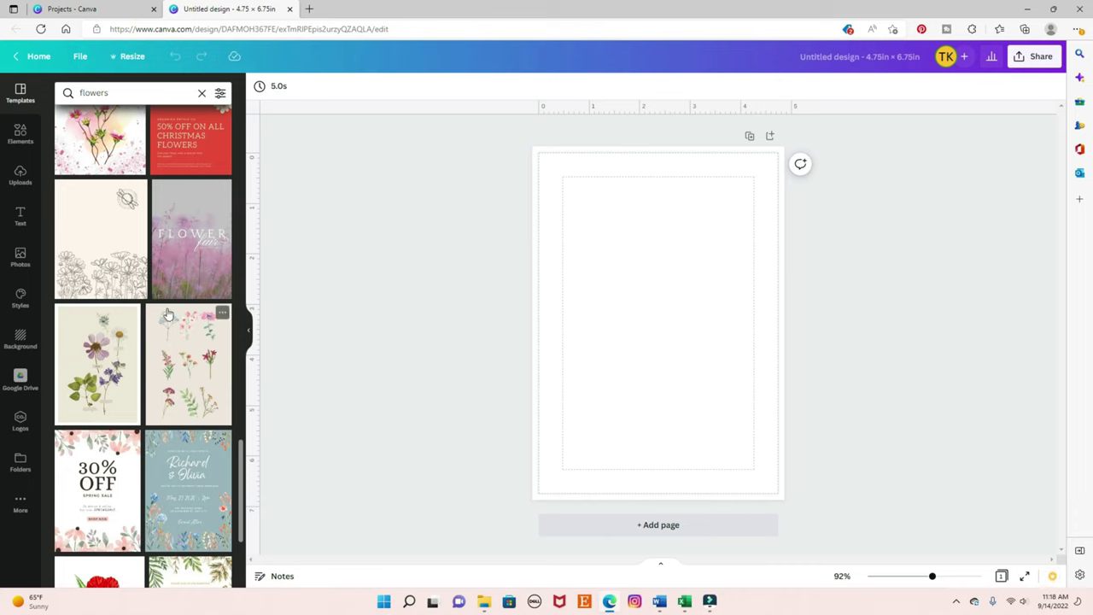
pyautogui.scroll(-3, 171, 315)
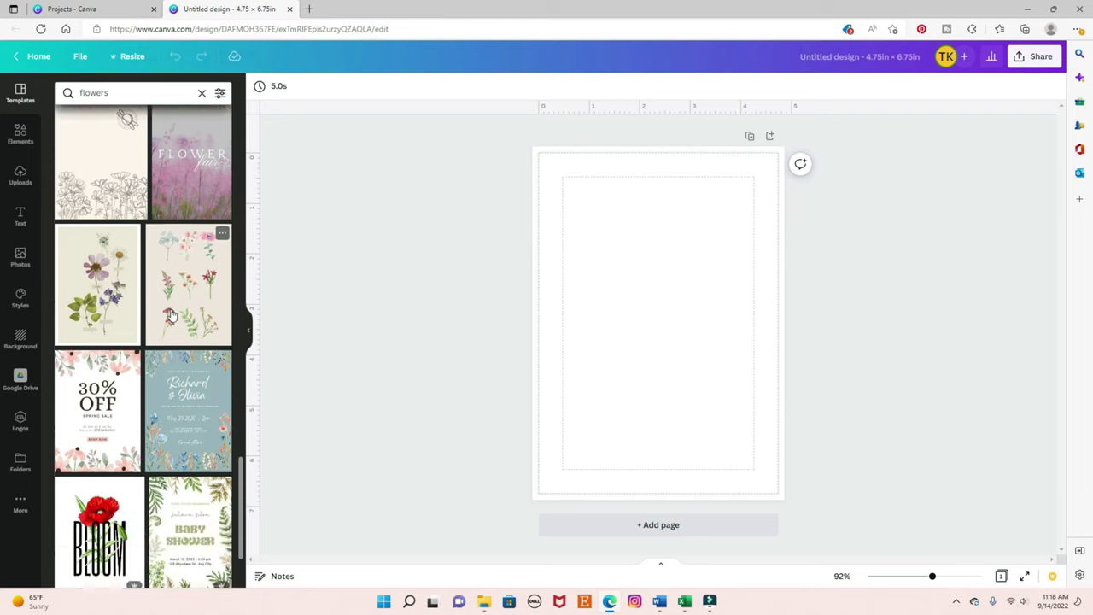
pyautogui.scroll(-5, 170, 315)
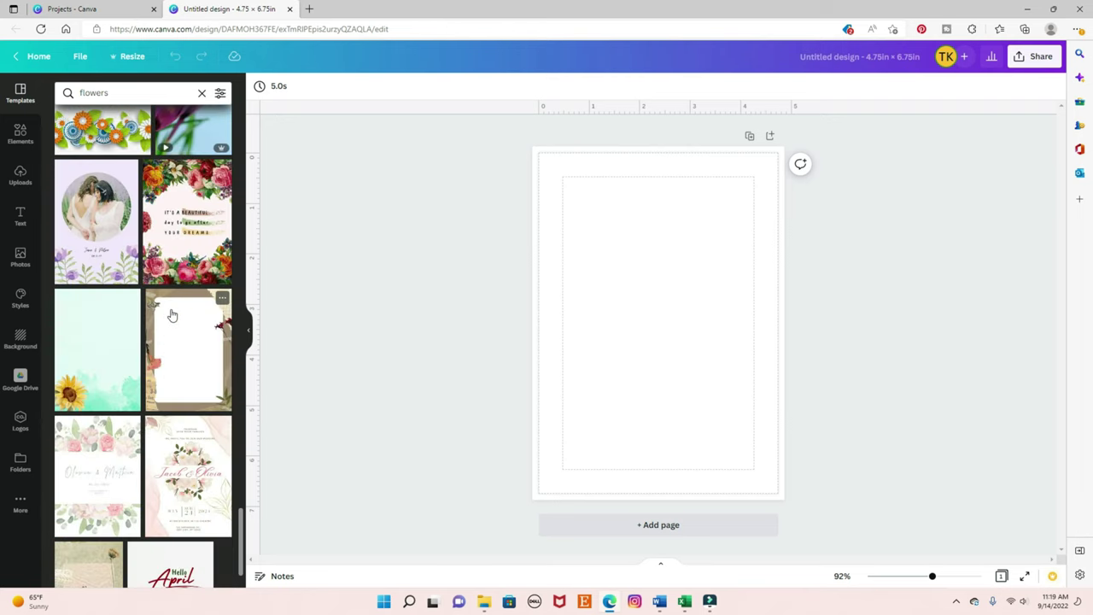
pyautogui.scroll(-10, 171, 315)
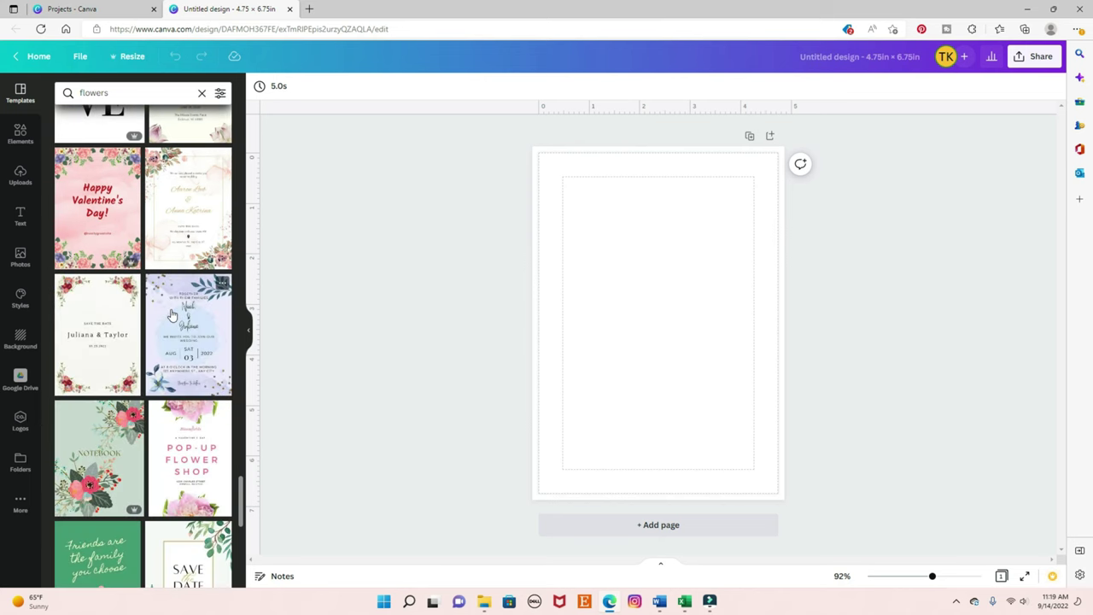
pyautogui.scroll(-6, 171, 315)
pyautogui.scroll(-2, 173, 313)
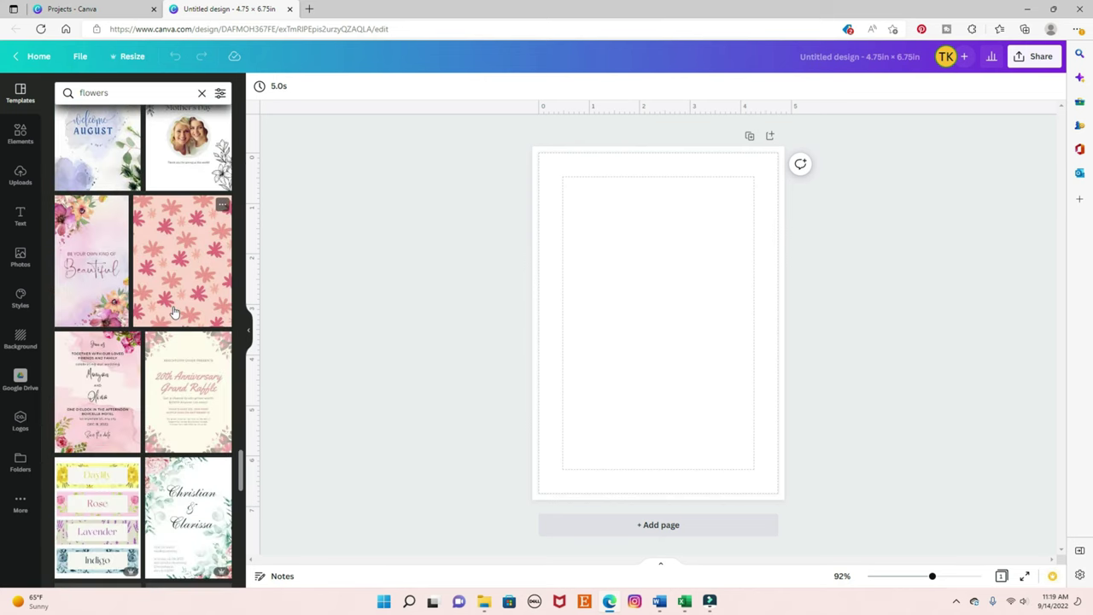
pyautogui.scroll(-8, 173, 313)
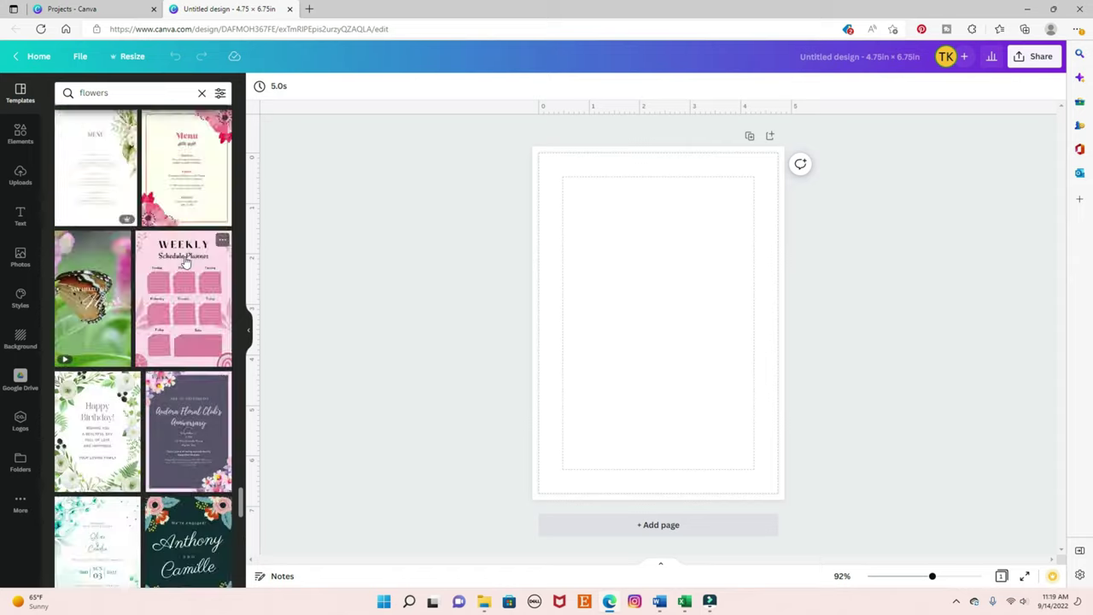
pyautogui.scroll(-5, 185, 262)
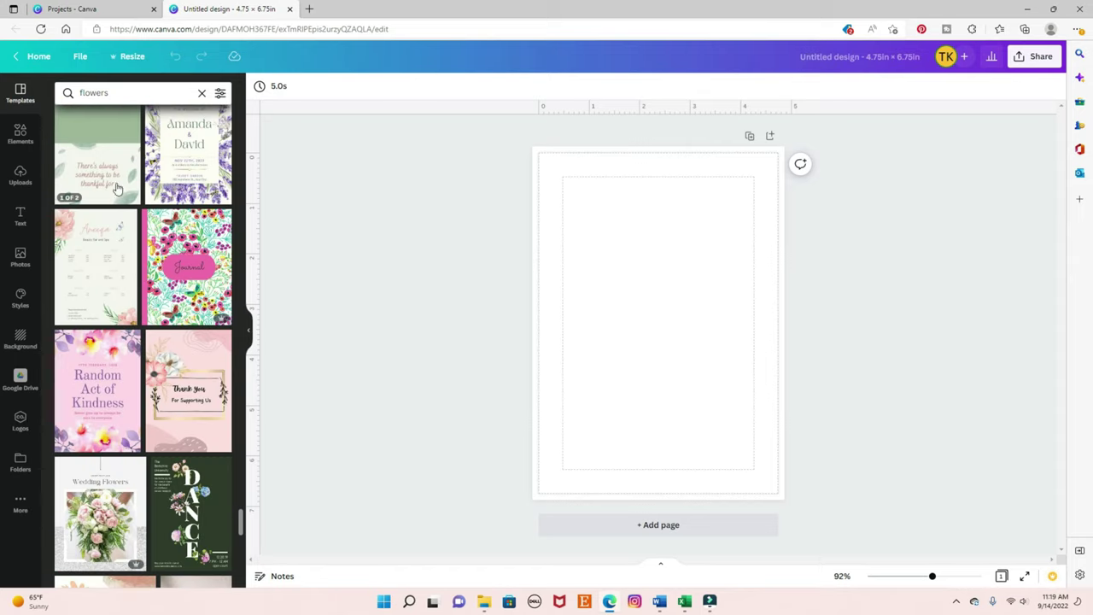
pyautogui.scroll(-5, 179, 285)
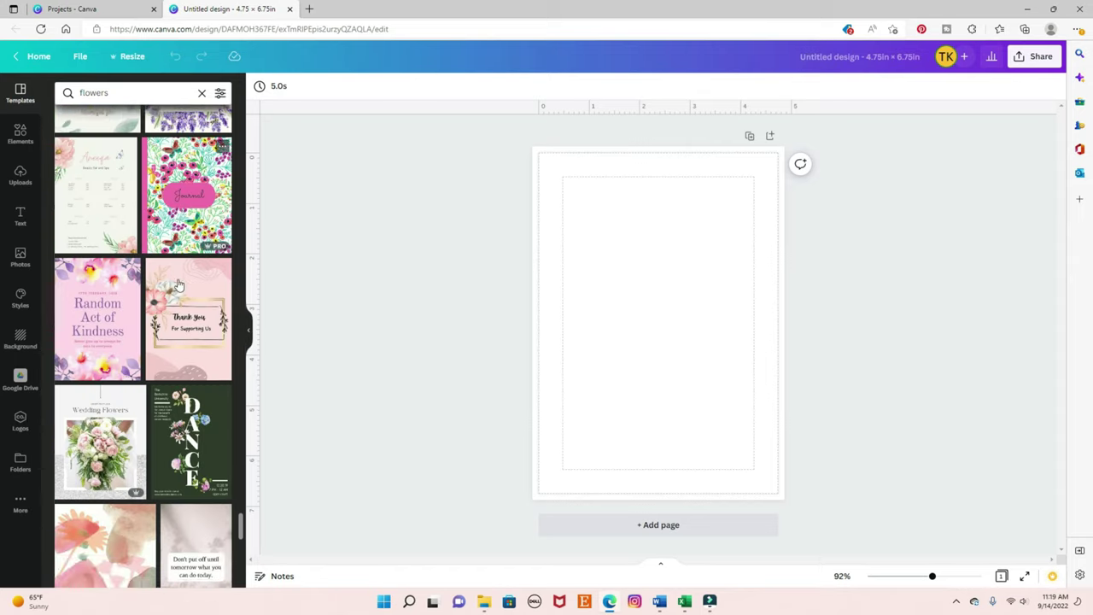
pyautogui.scroll(-6, 178, 284)
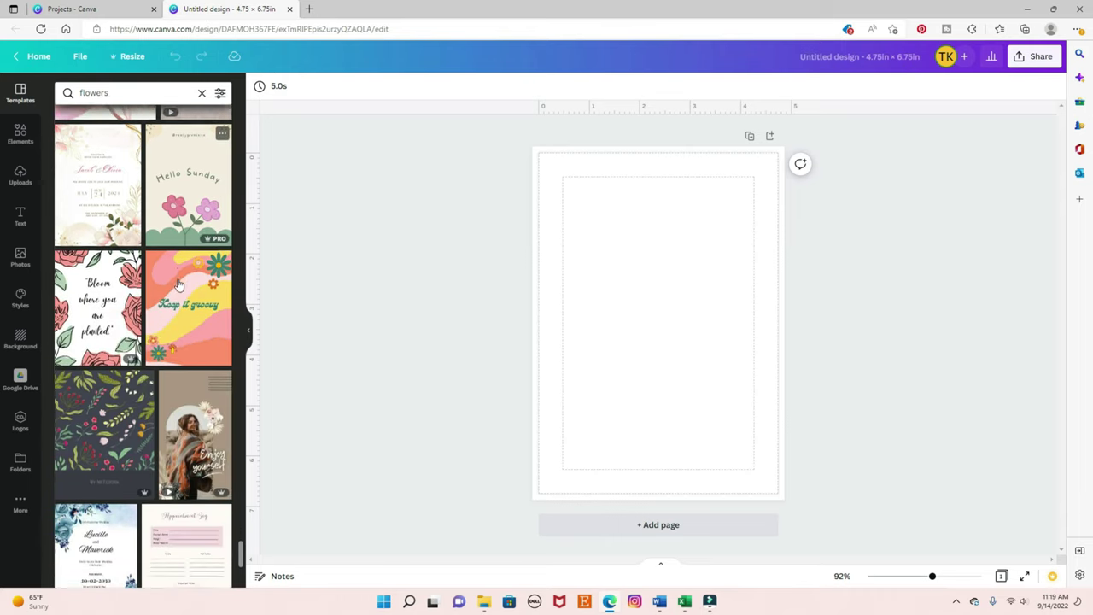
pyautogui.scroll(-5, 179, 284)
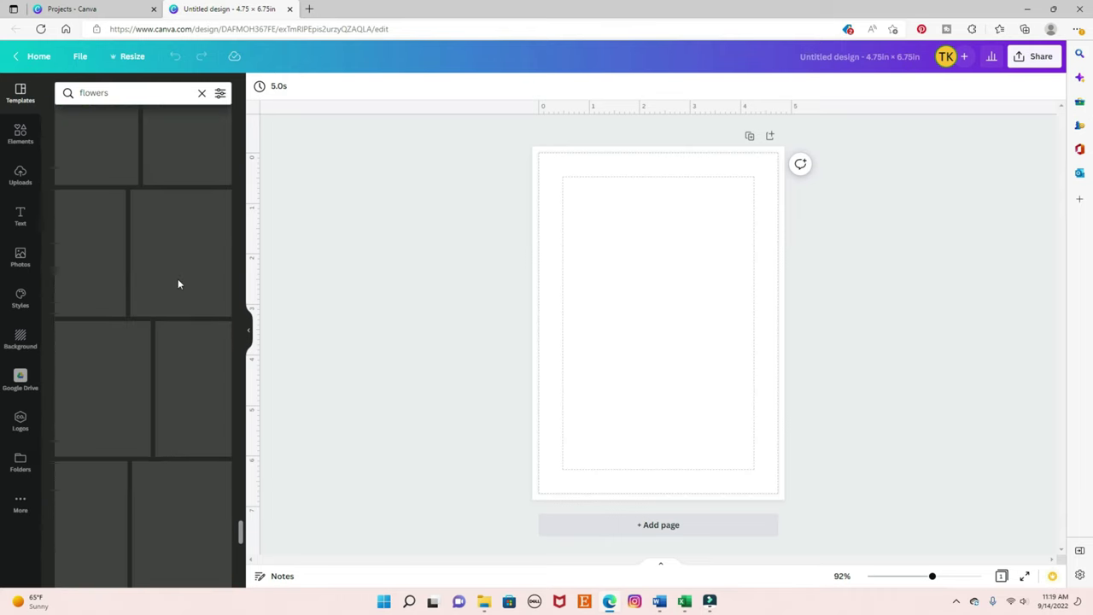
pyautogui.scroll(-5, 179, 285)
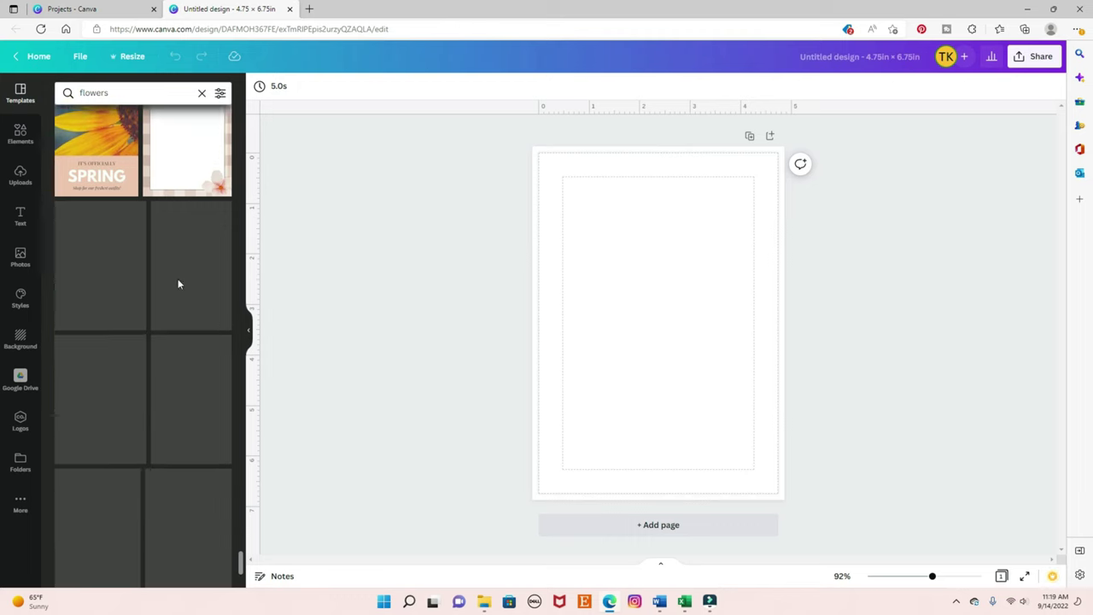
pyautogui.scroll(-3, 179, 284)
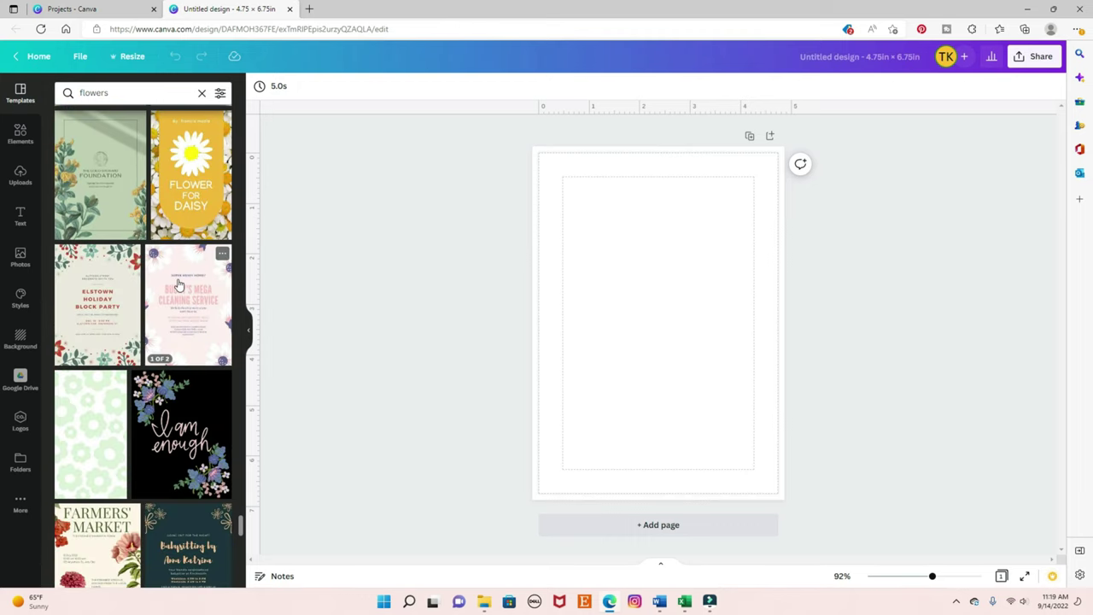
pyautogui.scroll(-8, 178, 285)
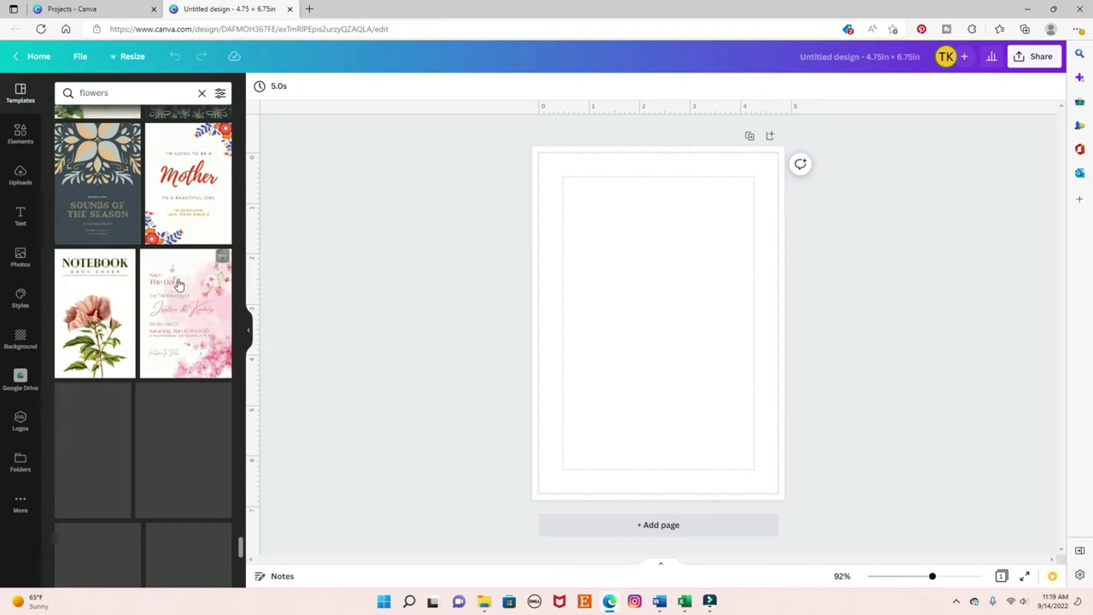
pyautogui.scroll(-5, 178, 279)
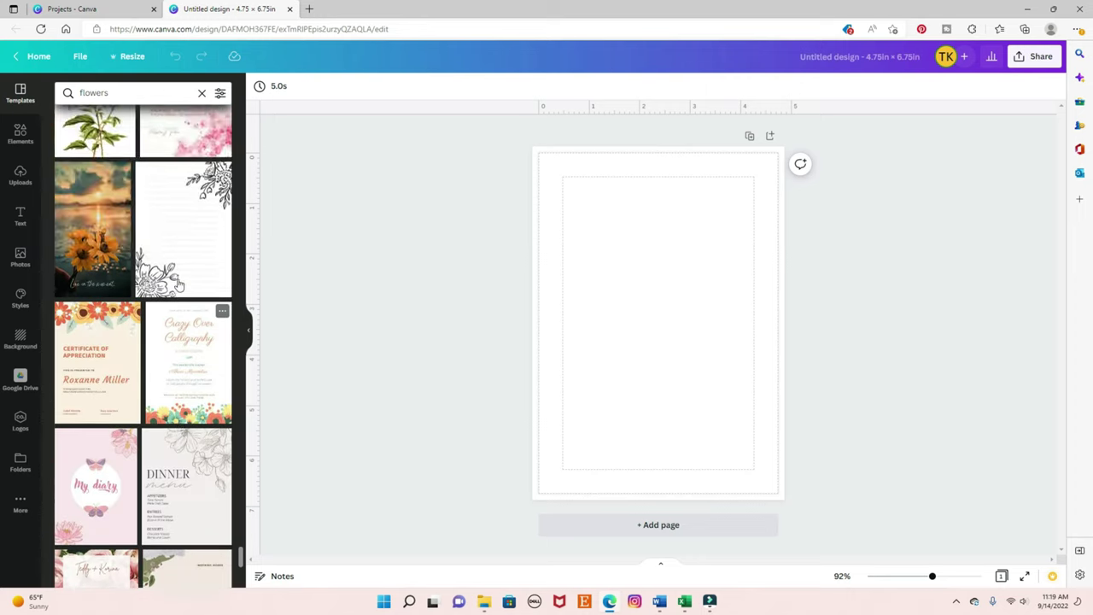
pyautogui.scroll(-5, 179, 284)
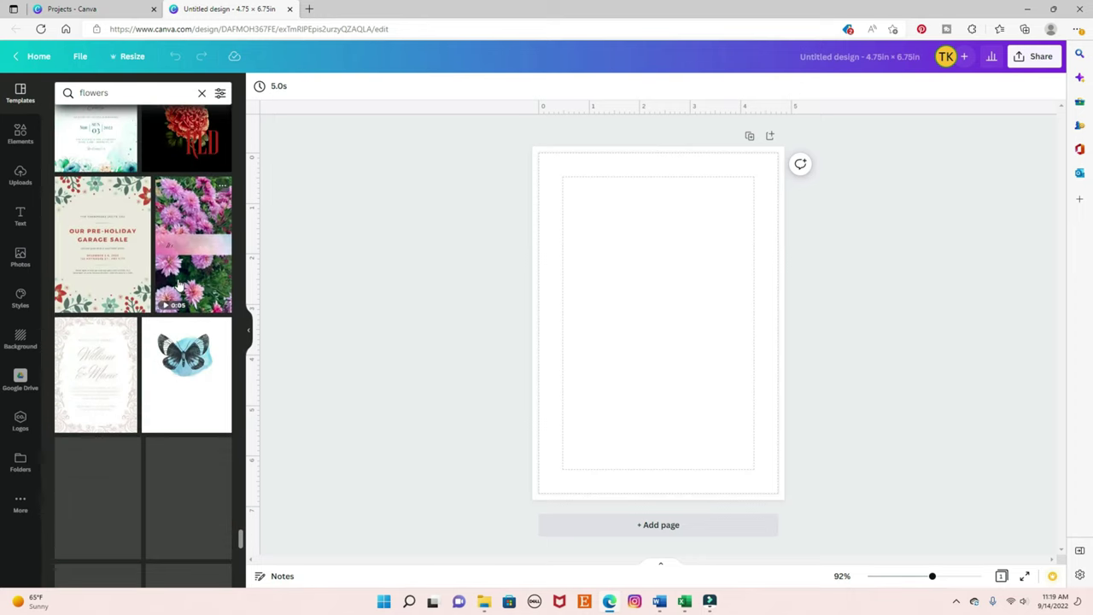
# Step: Apply the blue butterfly page of the watercolour T-shirt template to the blank page, then duplicate the page and delete the copy
pyautogui.click(188, 357)
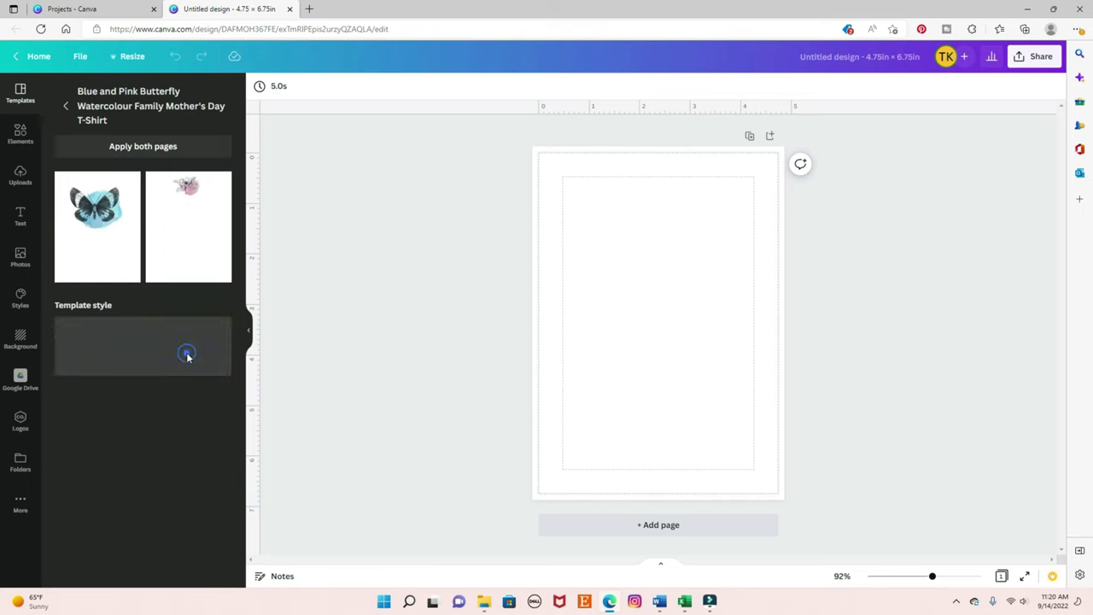
pyautogui.click(97, 227)
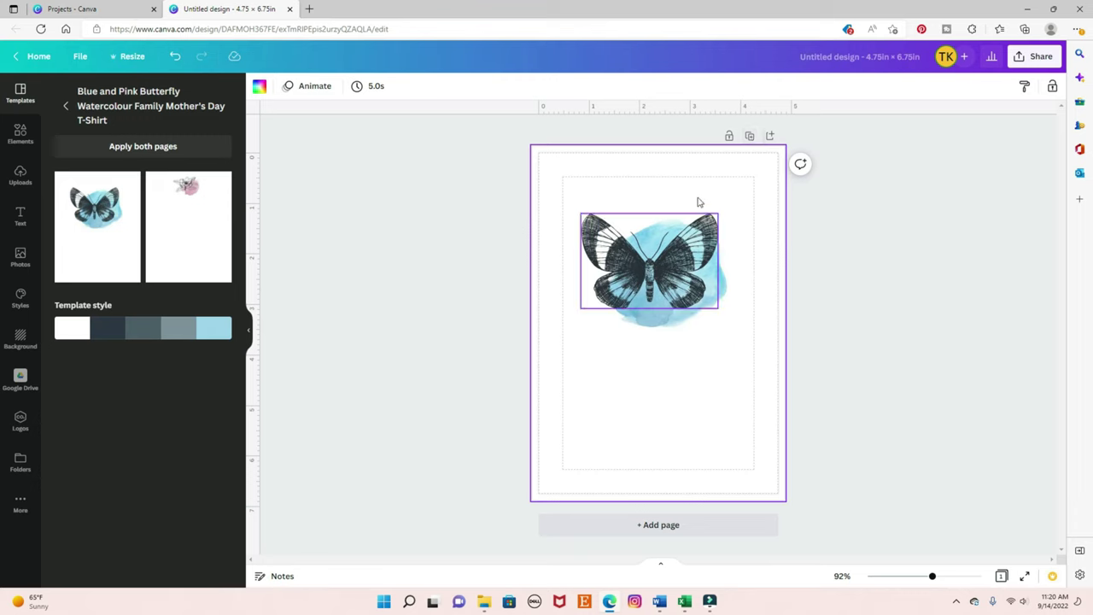
pyautogui.click(749, 137)
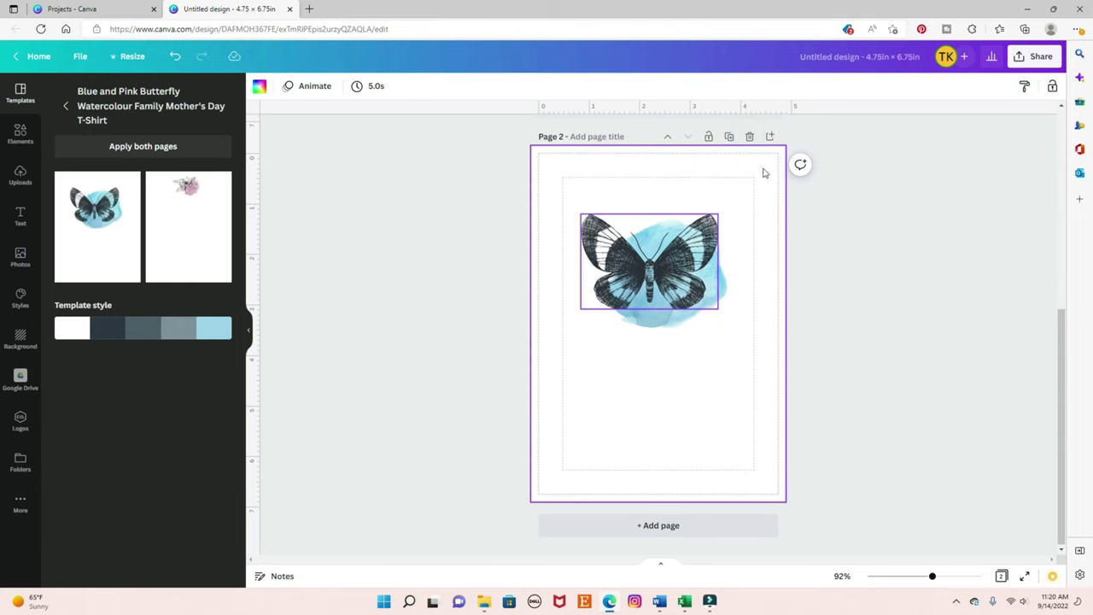
pyautogui.click(749, 138)
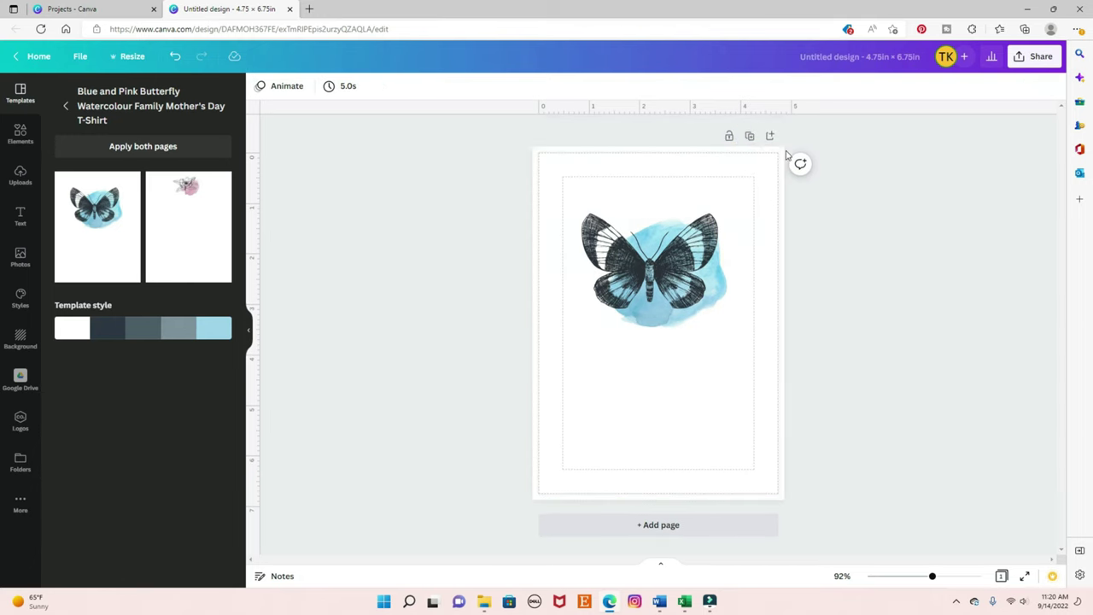
# Step: Add a blank page and reorder the pages so the blank one is page 1 and the butterfly page is page 2
pyautogui.click(772, 138)
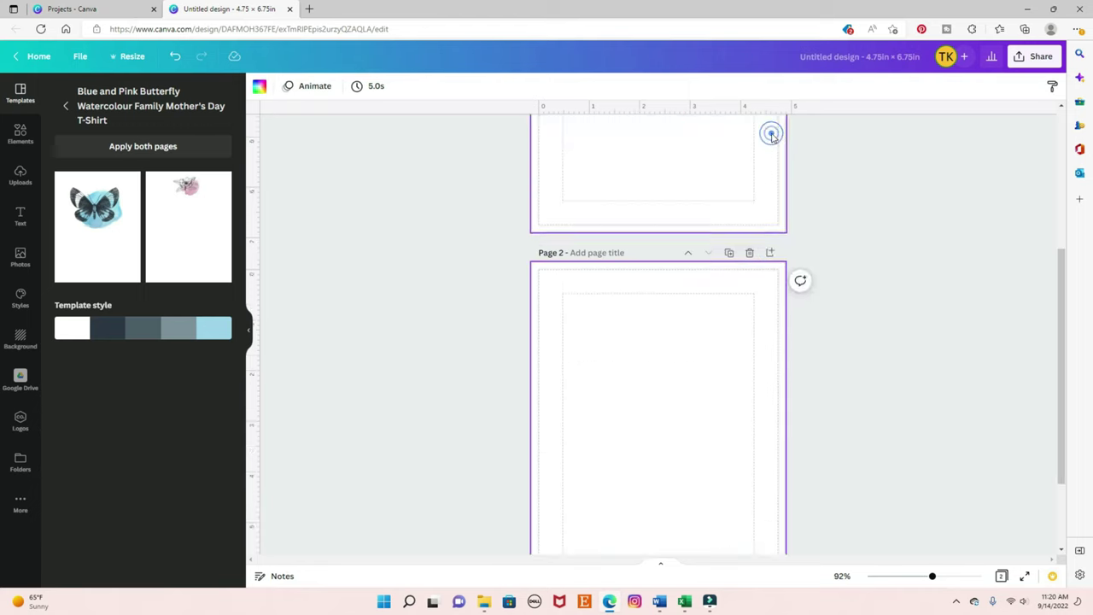
pyautogui.scroll(5, 719, 230)
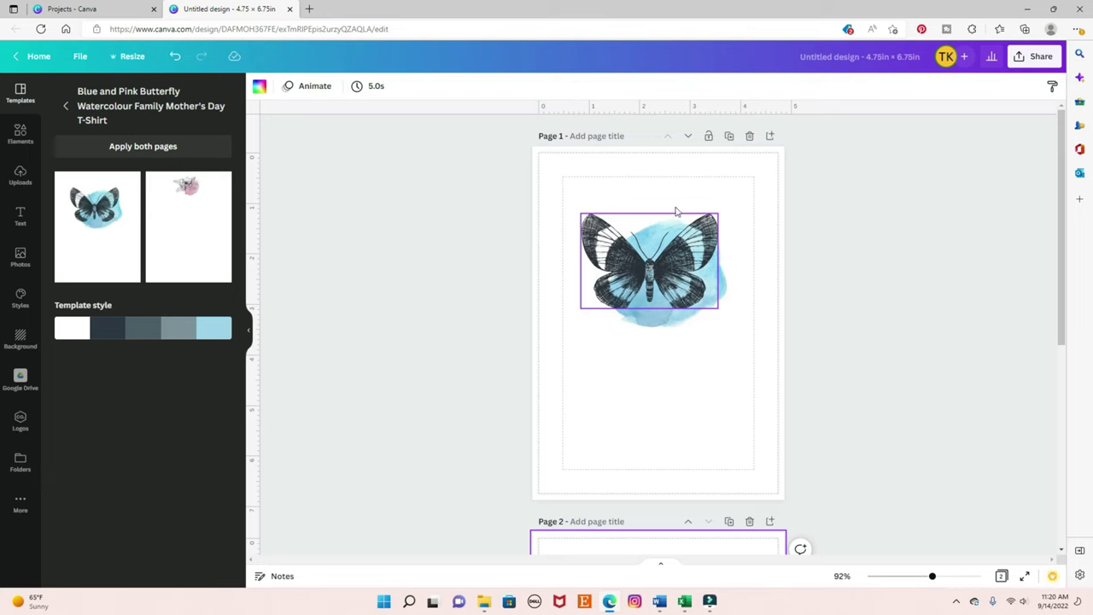
pyautogui.click(688, 139)
pyautogui.scroll(3, 749, 278)
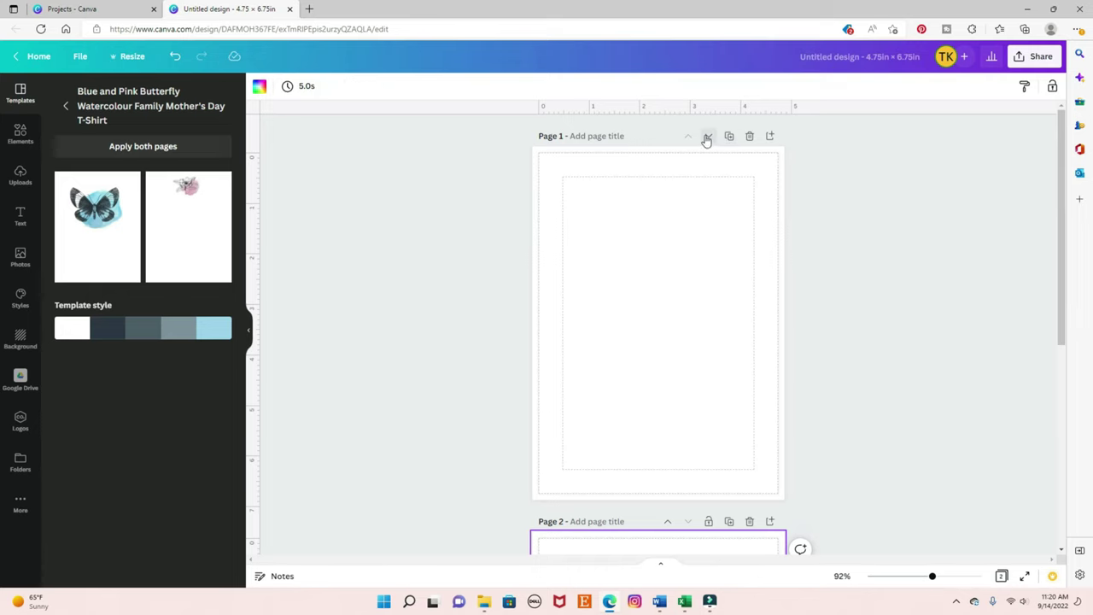
pyautogui.click(667, 522)
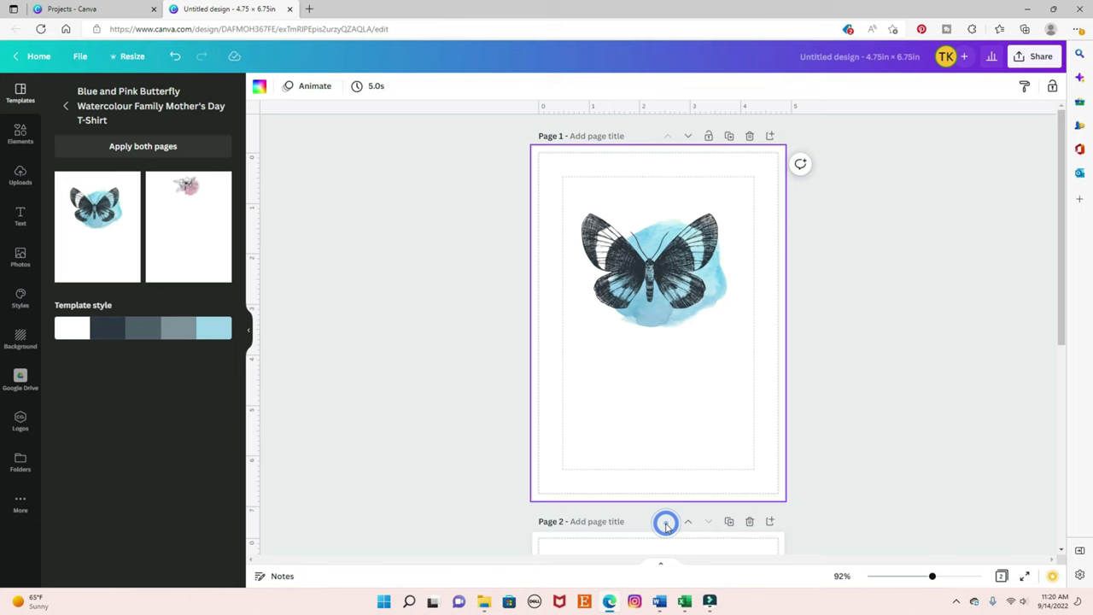
pyautogui.click(688, 137)
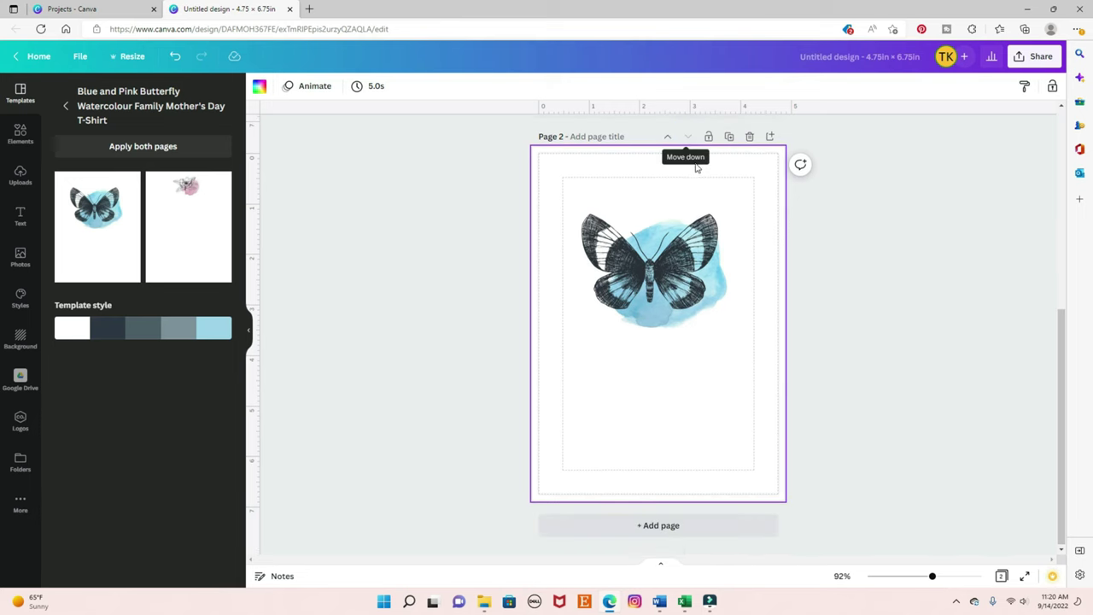
# Step: Go back to the flower templates and apply the floral "Save the Date" design with the brown arch to page 1
pyautogui.click(64, 109)
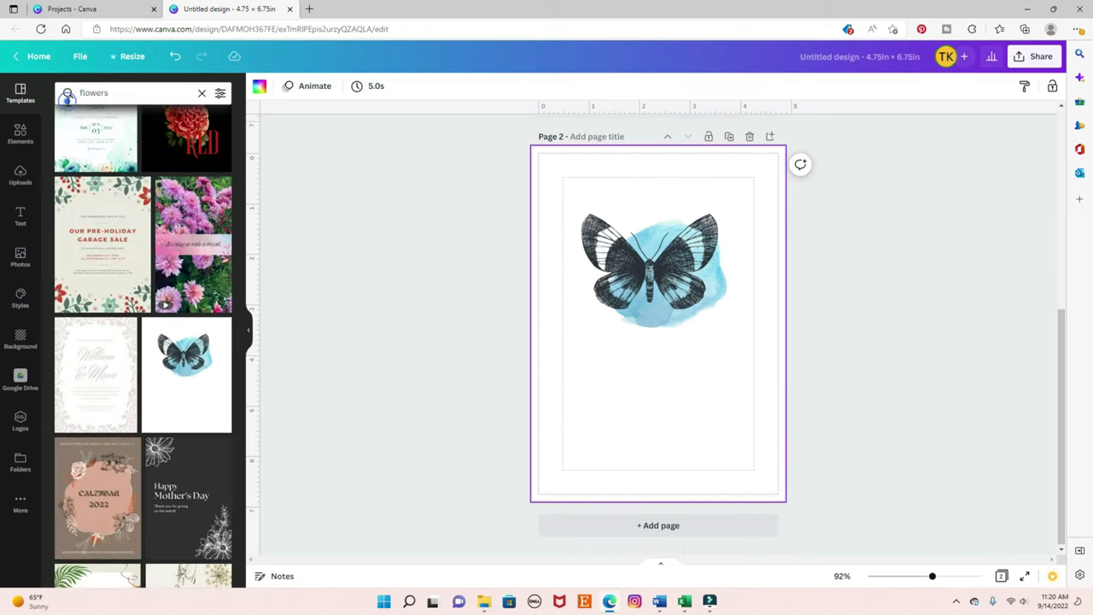
pyautogui.scroll(-1, 142, 341)
pyautogui.scroll(2, 704, 334)
pyautogui.scroll(3, 704, 334)
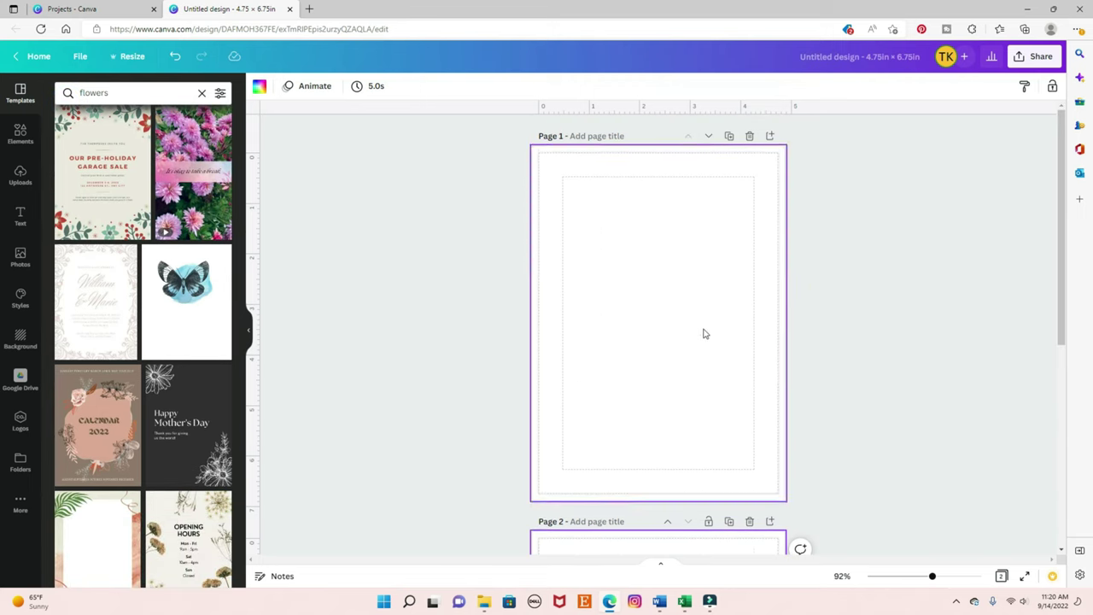
pyautogui.scroll(-3, 161, 225)
pyautogui.scroll(-10, 163, 265)
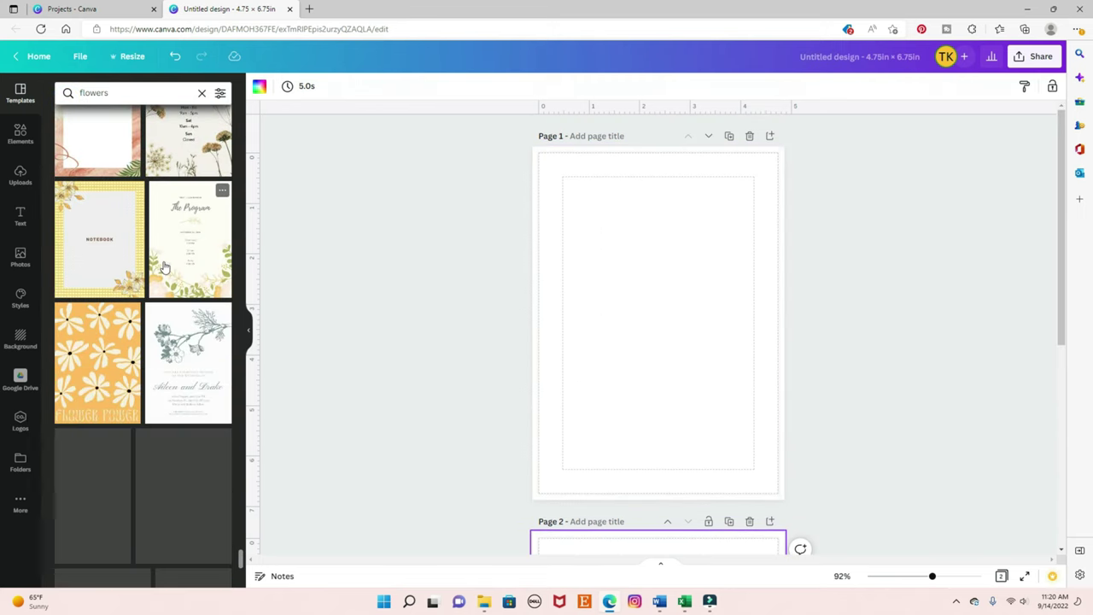
pyautogui.scroll(-3, 163, 261)
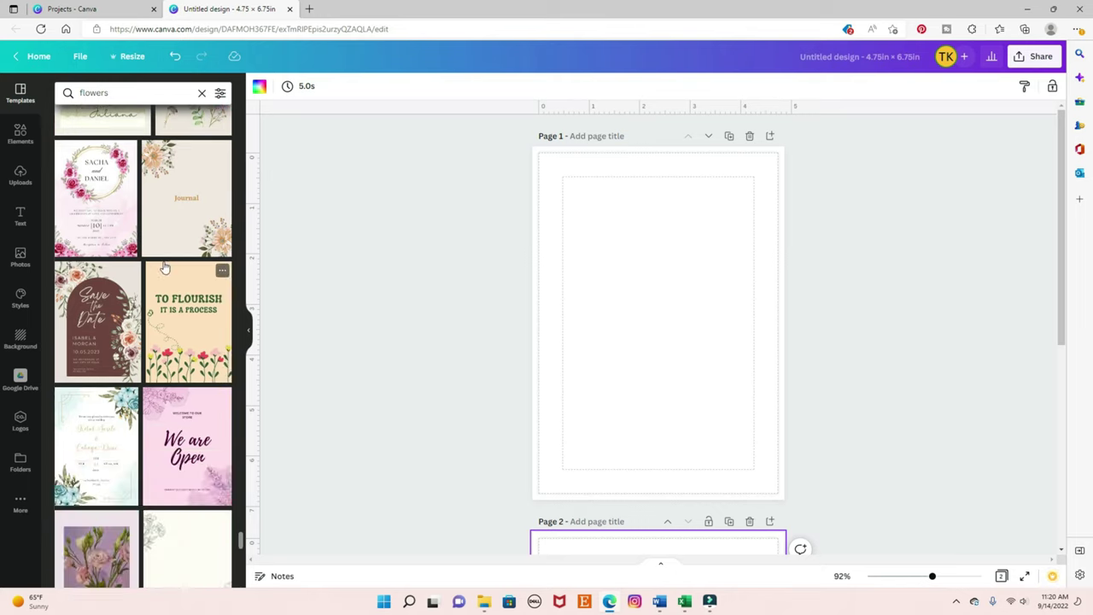
pyautogui.scroll(2, 165, 268)
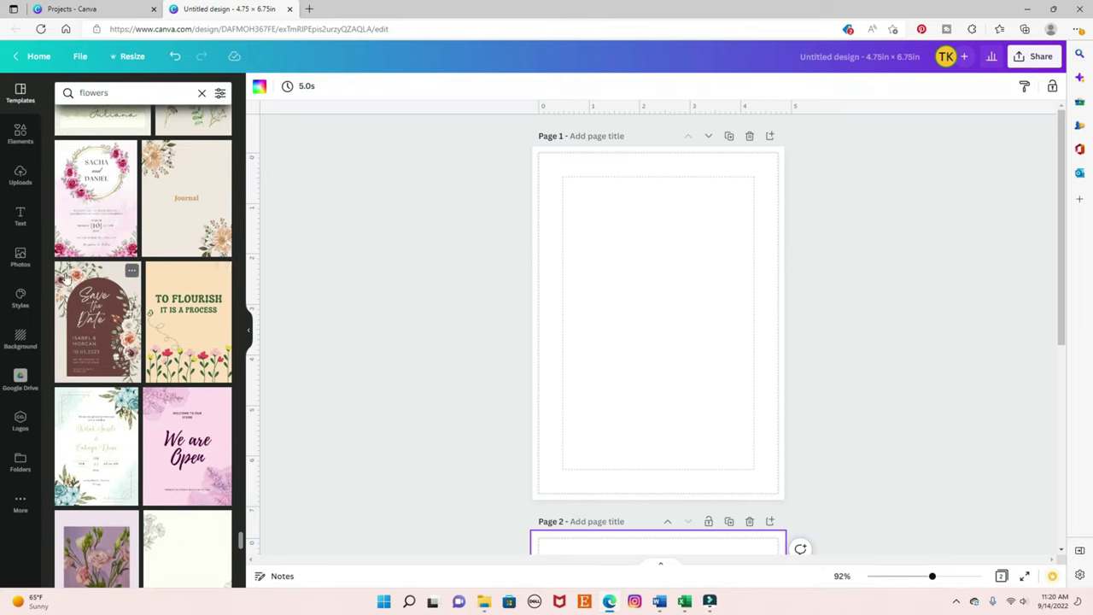
pyautogui.click(94, 282)
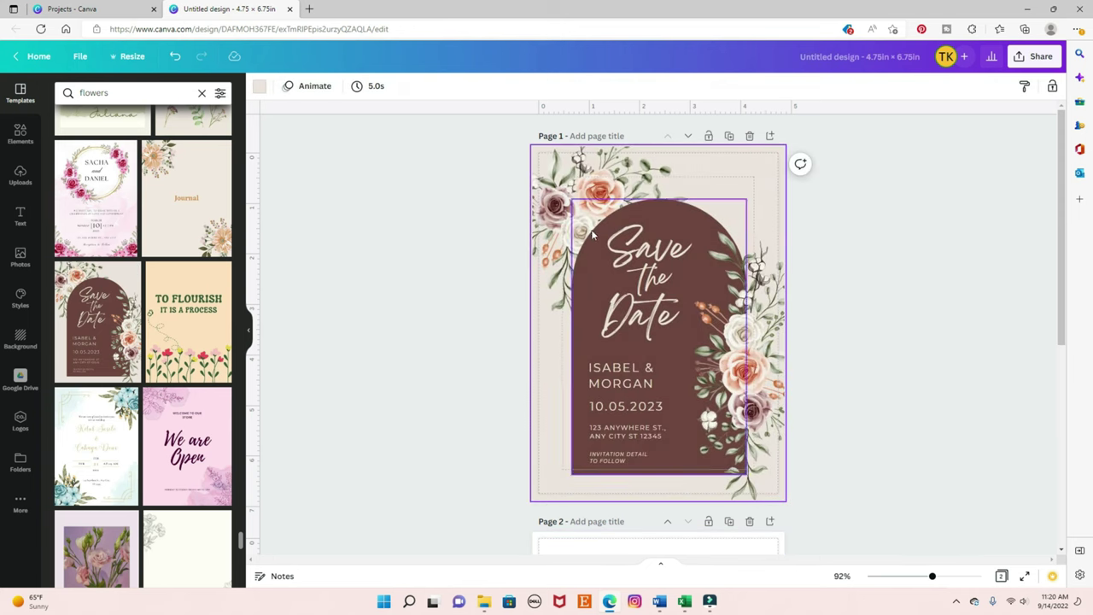
# Step: Delete the three script words "Save", "the" and "Date" from the brown arch on page 1
pyautogui.click(708, 217)
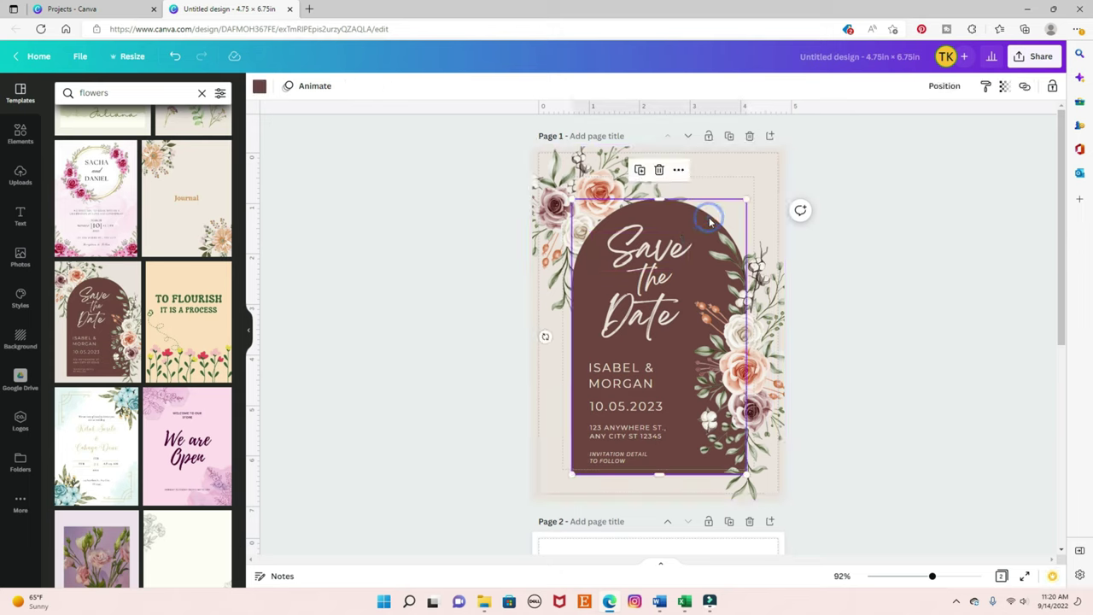
pyautogui.click(651, 267)
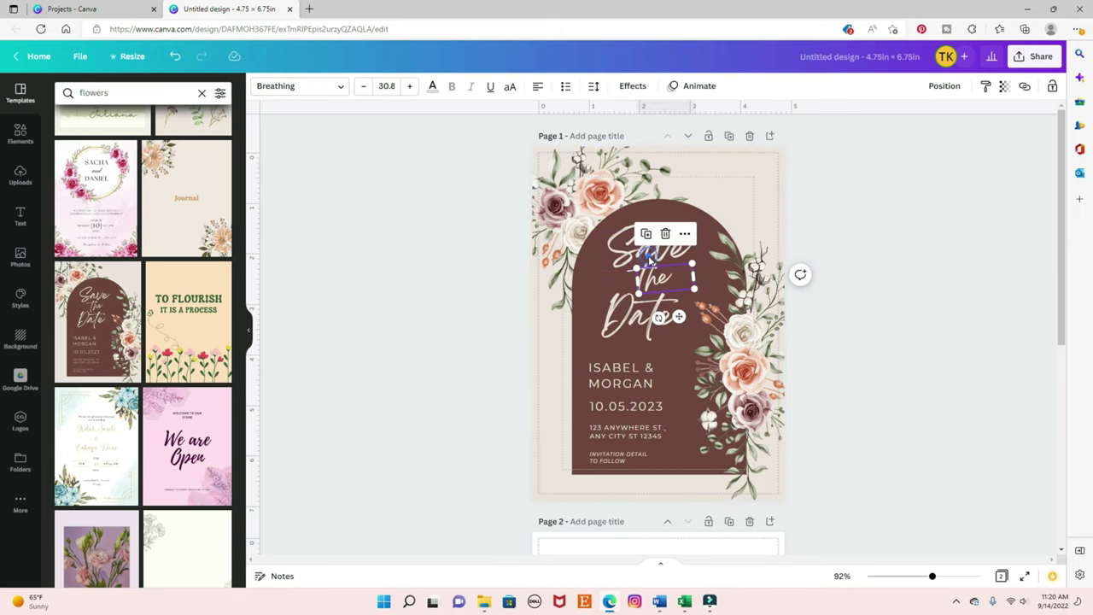
pyautogui.press('Delete')
pyautogui.click(649, 248)
pyautogui.press('Delete')
pyautogui.click(639, 308)
pyautogui.press('Delete')
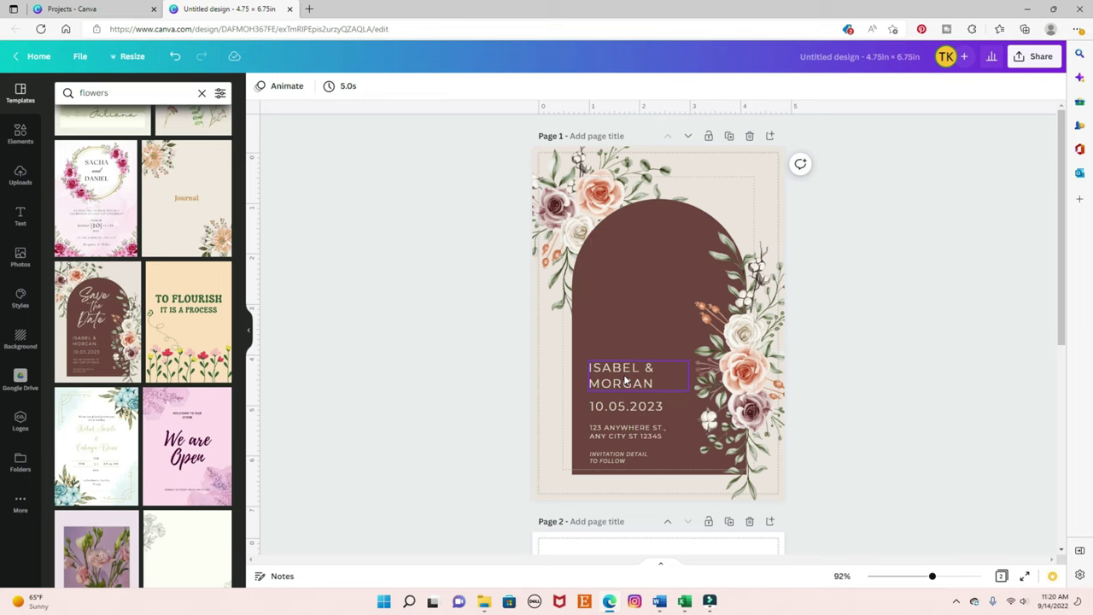
# Step: Delete the couple's names, the date, the address and the "Invitation detail to follow" text from page 1
pyautogui.click(626, 381)
pyautogui.press('Delete')
pyautogui.click(626, 407)
pyautogui.press('Delete')
pyautogui.click(620, 427)
pyautogui.press('Delete')
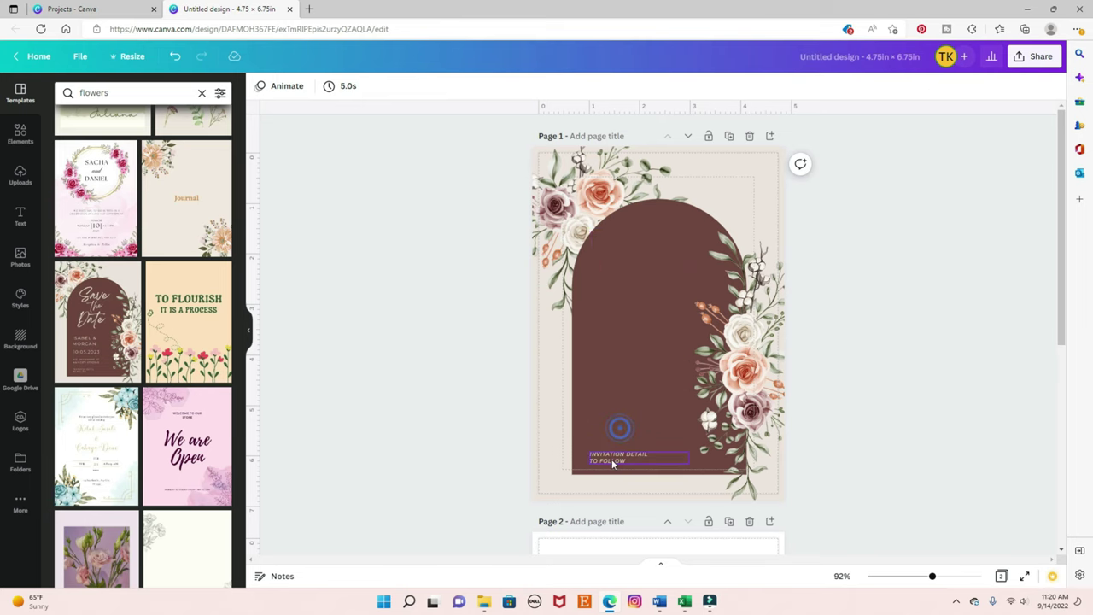
pyautogui.click(612, 461)
pyautogui.press('Delete')
# Step: Delete the brown arch shape behind the flowers on page 1
pyautogui.click(621, 373)
pyautogui.press('Delete')
pyautogui.click(652, 285)
# Step: Rotate the tall flower spray 90° to lie horizontally and place it along the bottom edge of page 1
pyautogui.click(743, 375)
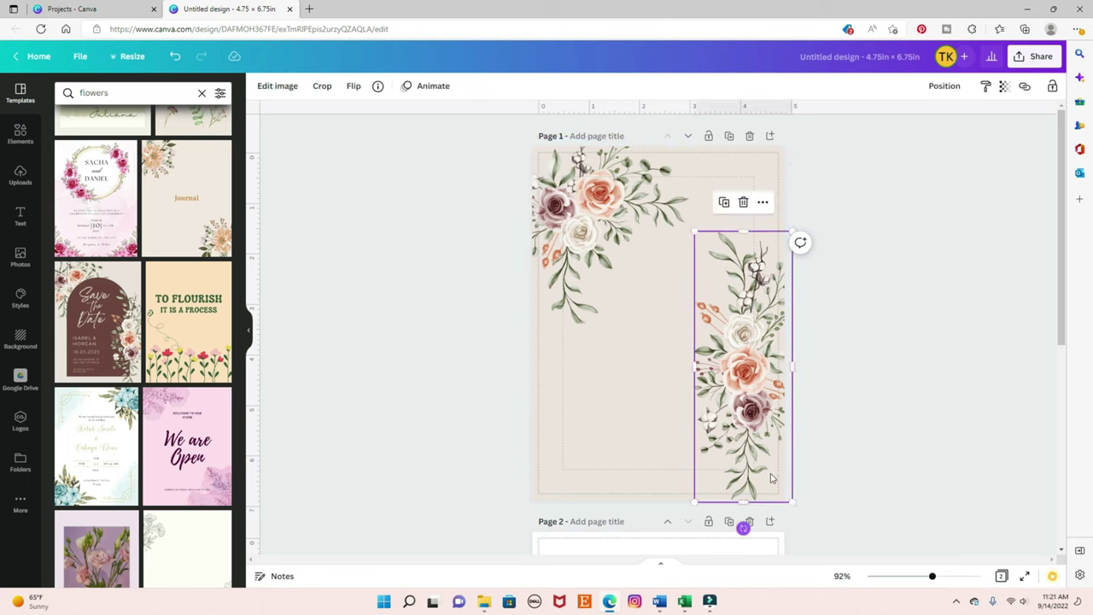
pyautogui.moveTo(751, 345); pyautogui.dragTo(733, 325)
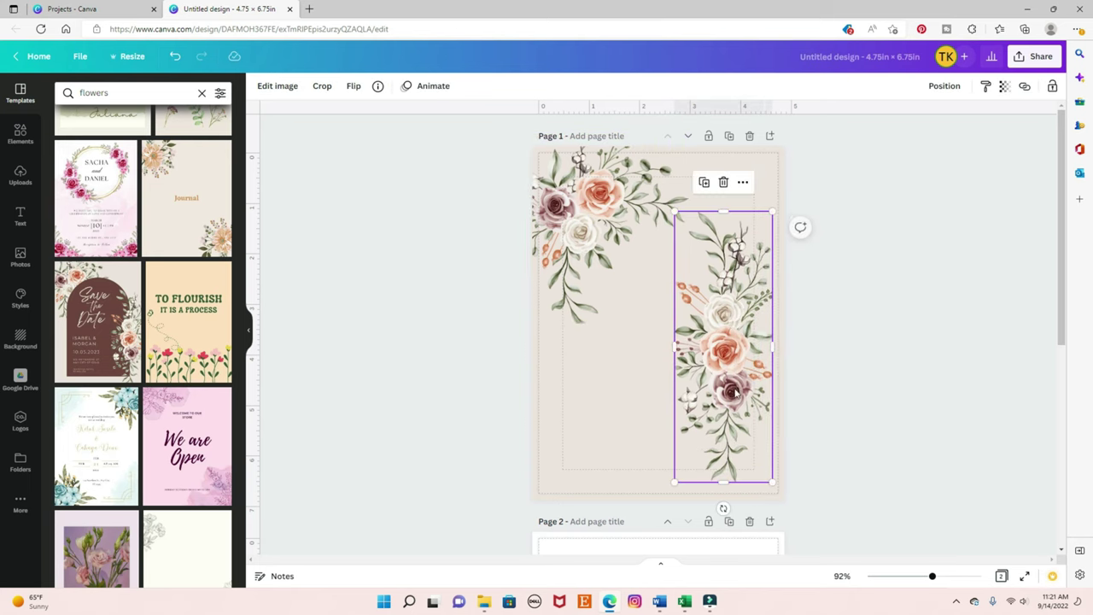
pyautogui.moveTo(723, 508); pyautogui.dragTo(602, 348)
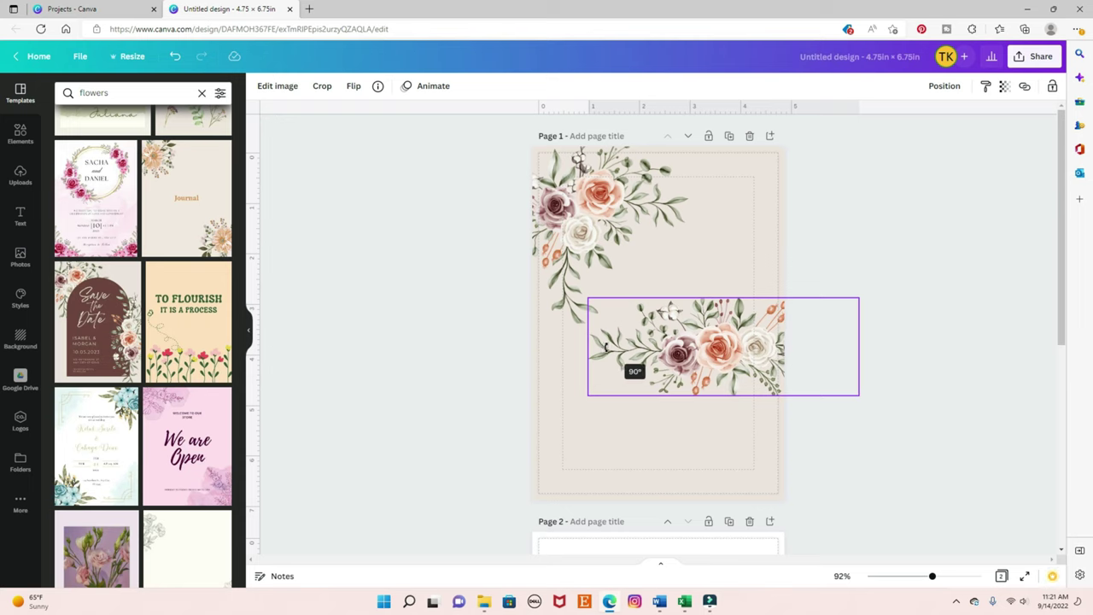
pyautogui.moveTo(605, 345); pyautogui.dragTo(604, 346)
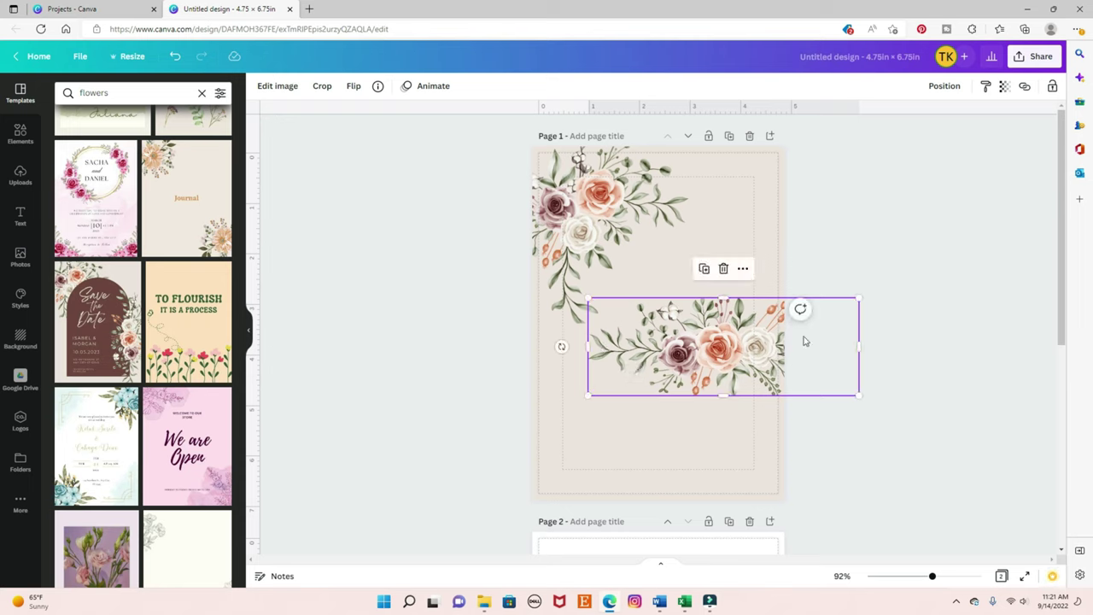
pyautogui.moveTo(749, 376); pyautogui.dragTo(705, 473)
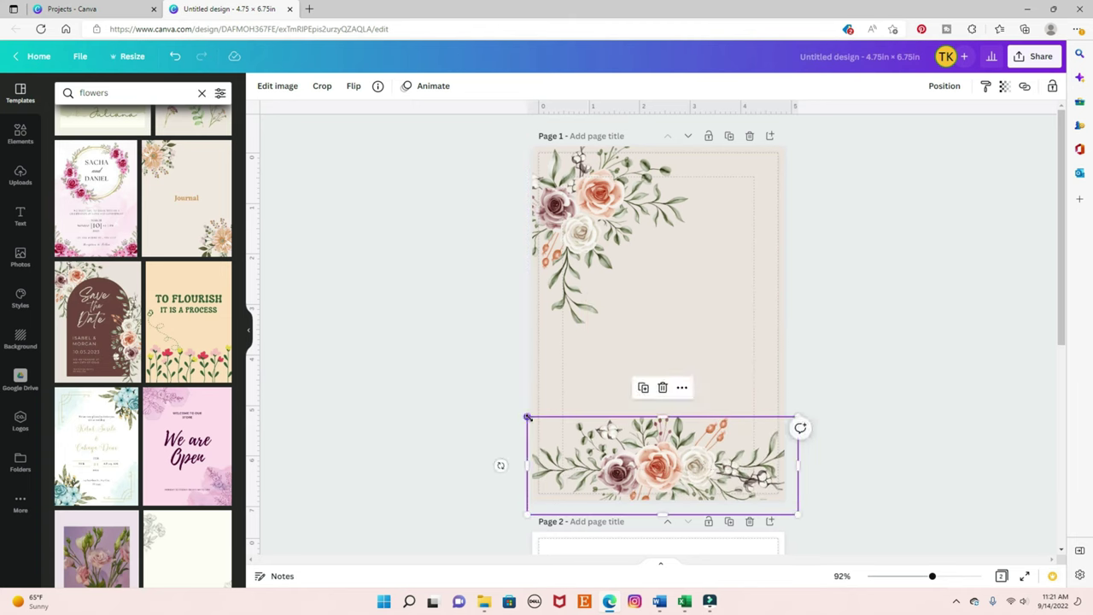
# Step: Enlarge the bottom flower spray past the page width, centre it horizontally, and shift the upper-left bouquet closer to the page corner
pyautogui.moveTo(527, 417); pyautogui.dragTo(507, 350)
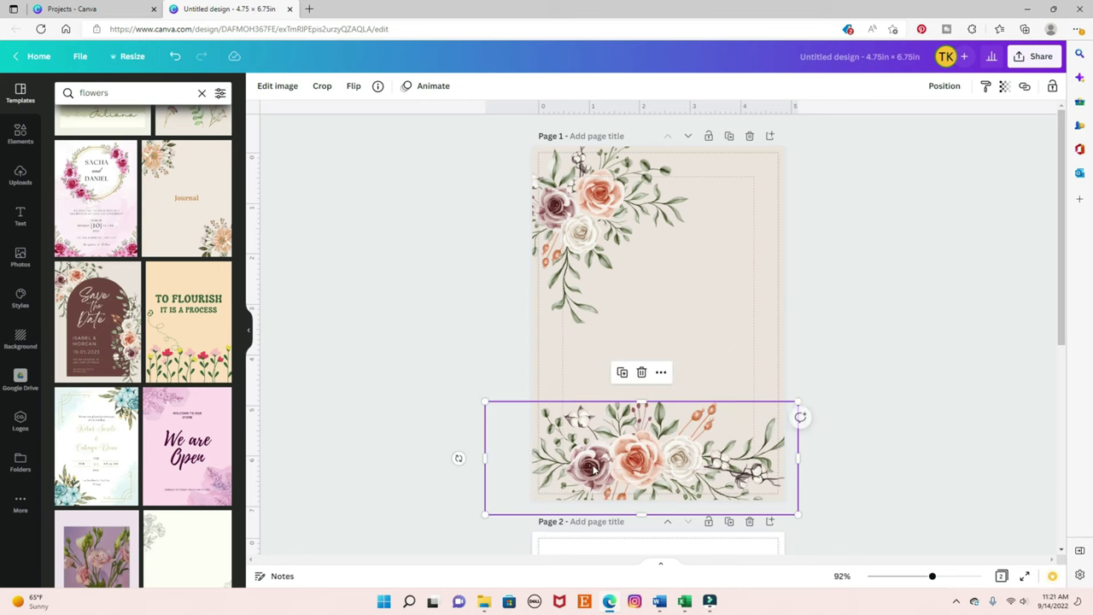
pyautogui.moveTo(596, 467); pyautogui.dragTo(641, 459)
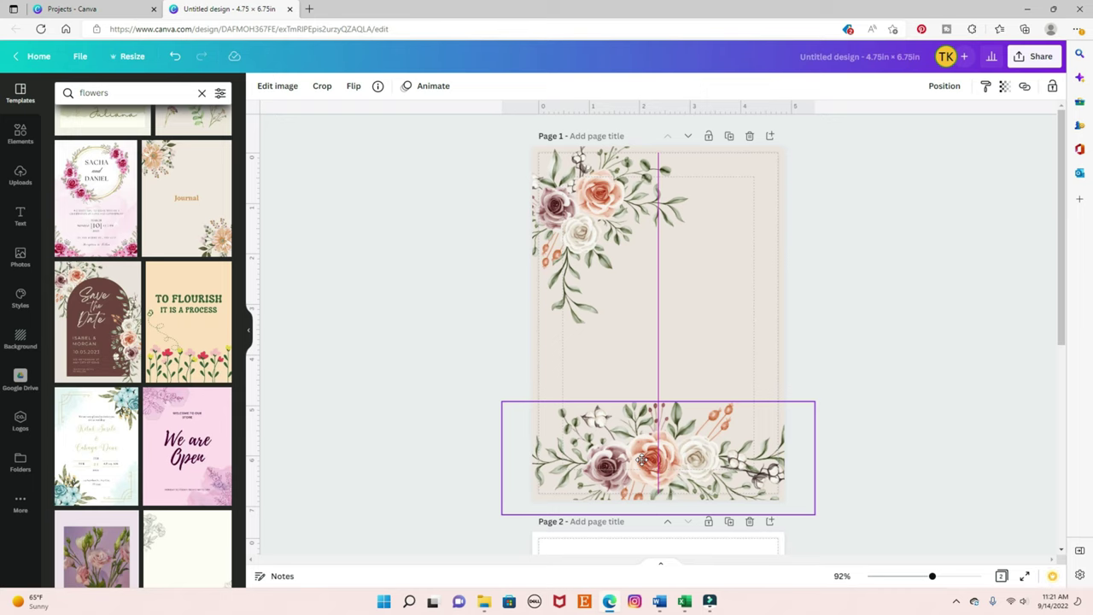
pyautogui.moveTo(642, 459); pyautogui.dragTo(642, 459)
pyautogui.moveTo(613, 212); pyautogui.dragTo(600, 200)
pyautogui.click(728, 312)
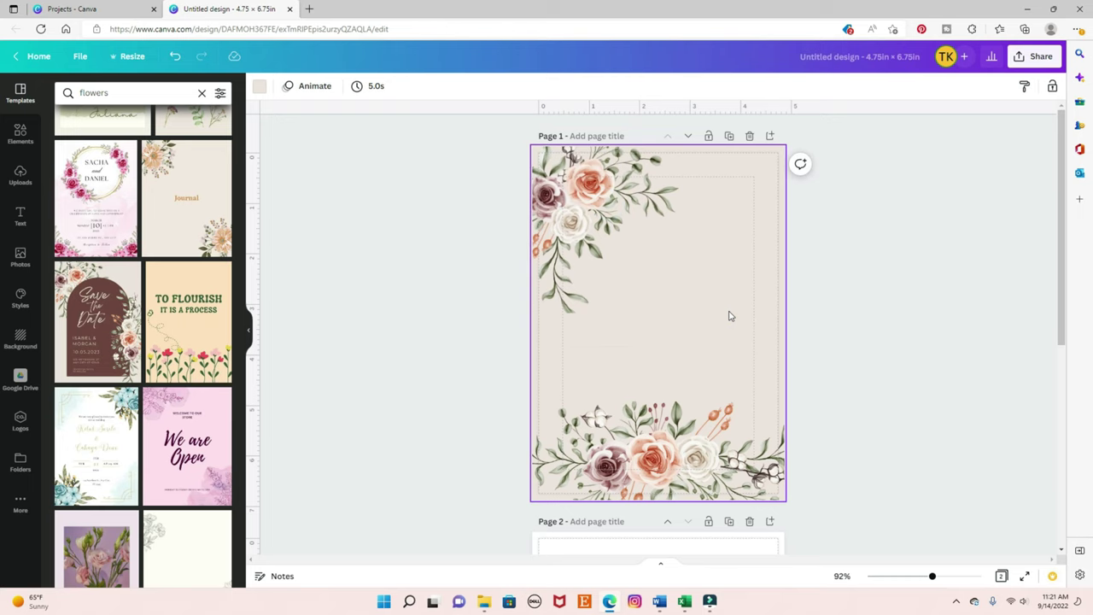
# Step: Delete the beige background of page 1 and lower the bottom flower spray slightly, keeping it centred horizontally
pyautogui.click(728, 278)
pyautogui.press('Delete')
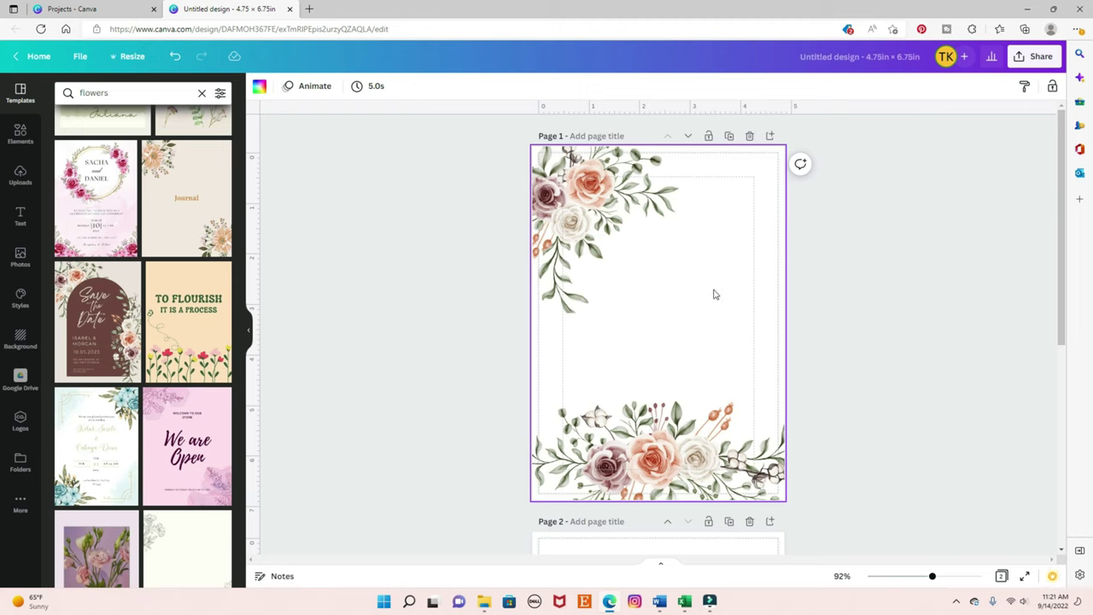
pyautogui.click(710, 316)
pyautogui.click(680, 440)
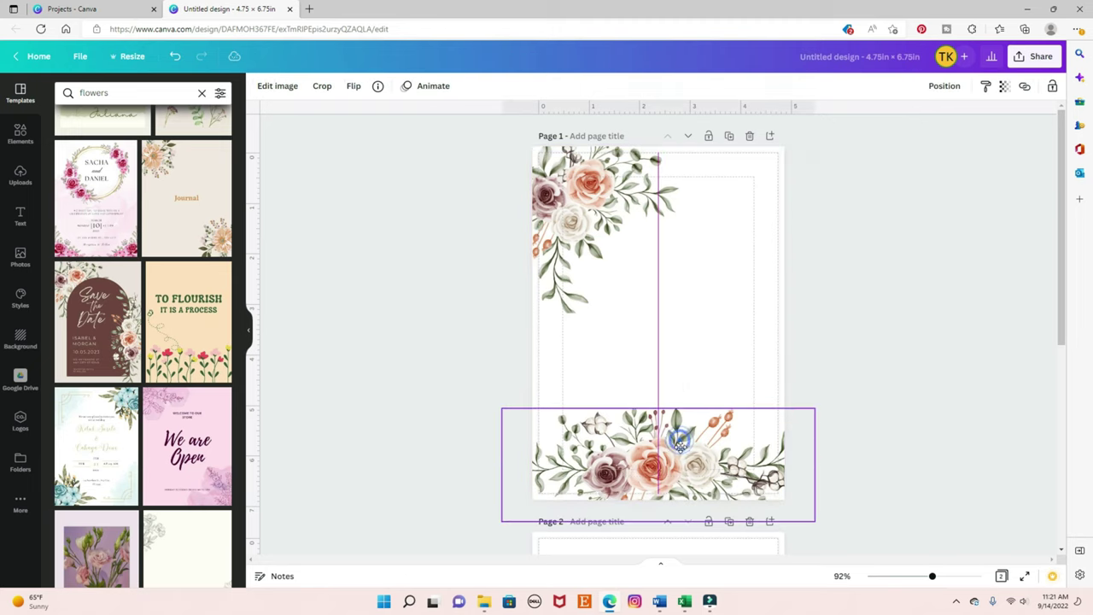
# Step: Search the web for "joshua 1:9" in a new browser tab, open the Bible Gateway NIV result and copy the verse text
pyautogui.click(312, 12)
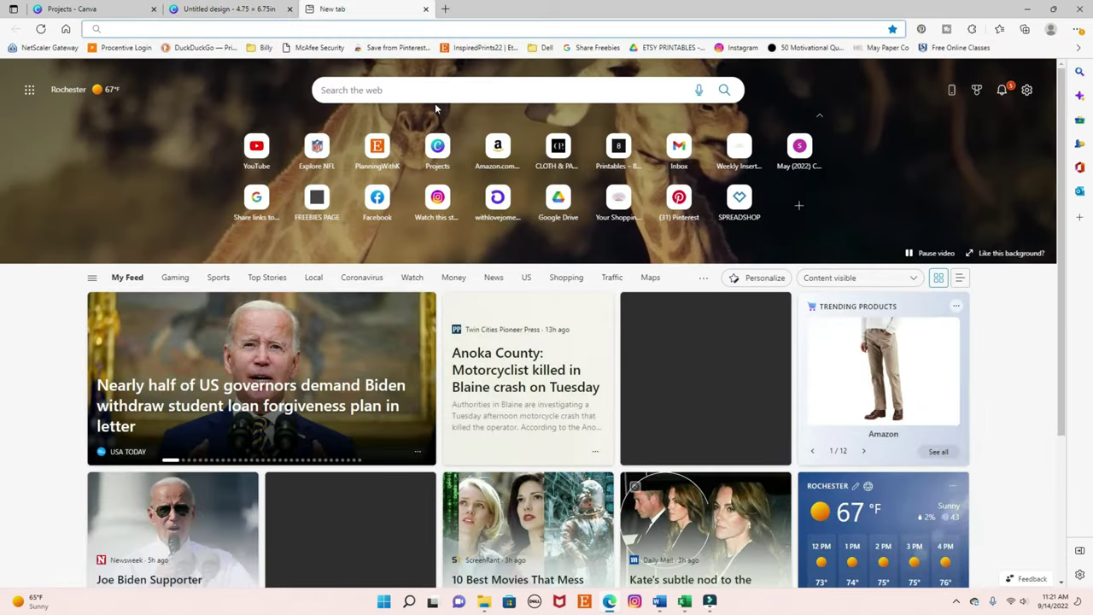
pyautogui.click(441, 90)
pyautogui.write('jos')
pyautogui.press('Down')
pyautogui.press('Return')
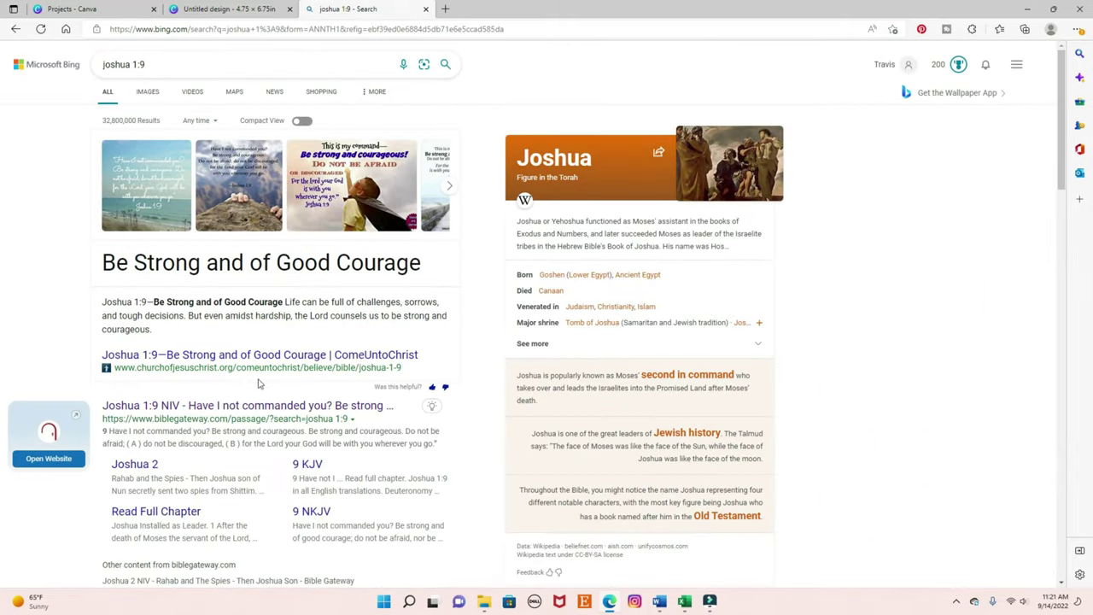
pyautogui.click(260, 408)
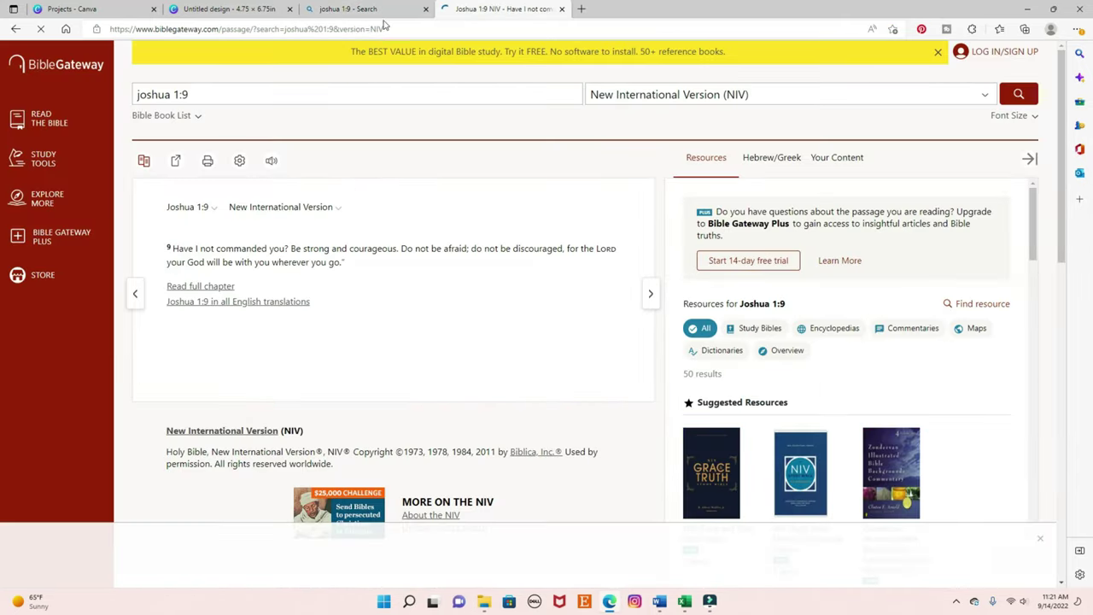
pyautogui.moveTo(171, 247); pyautogui.dragTo(340, 267)
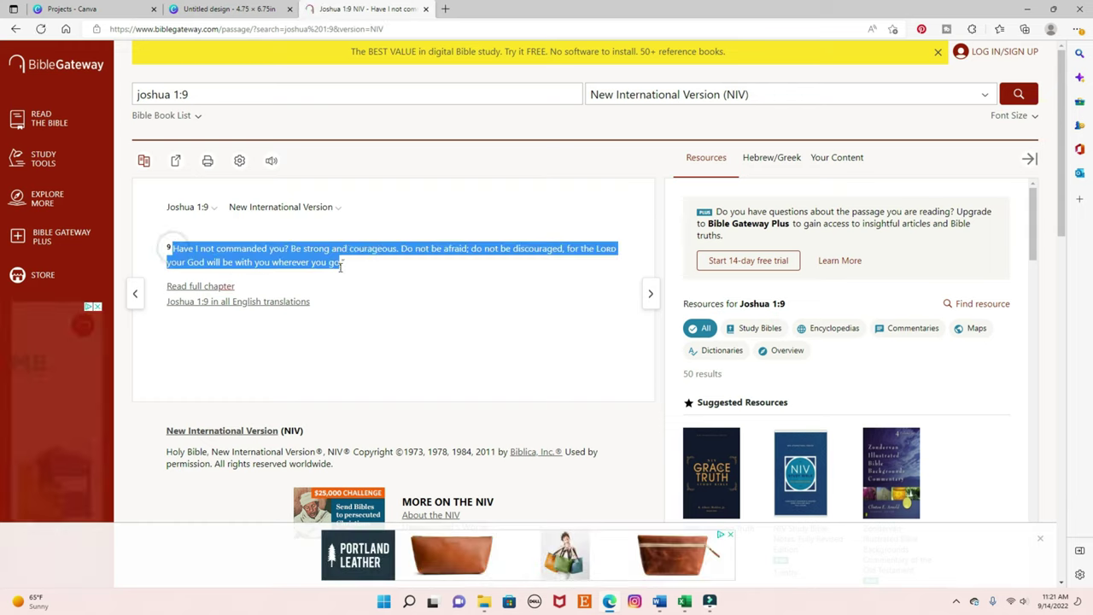
# Step: Switch back to the Canva design and show the options for adding text
pyautogui.click(229, 9)
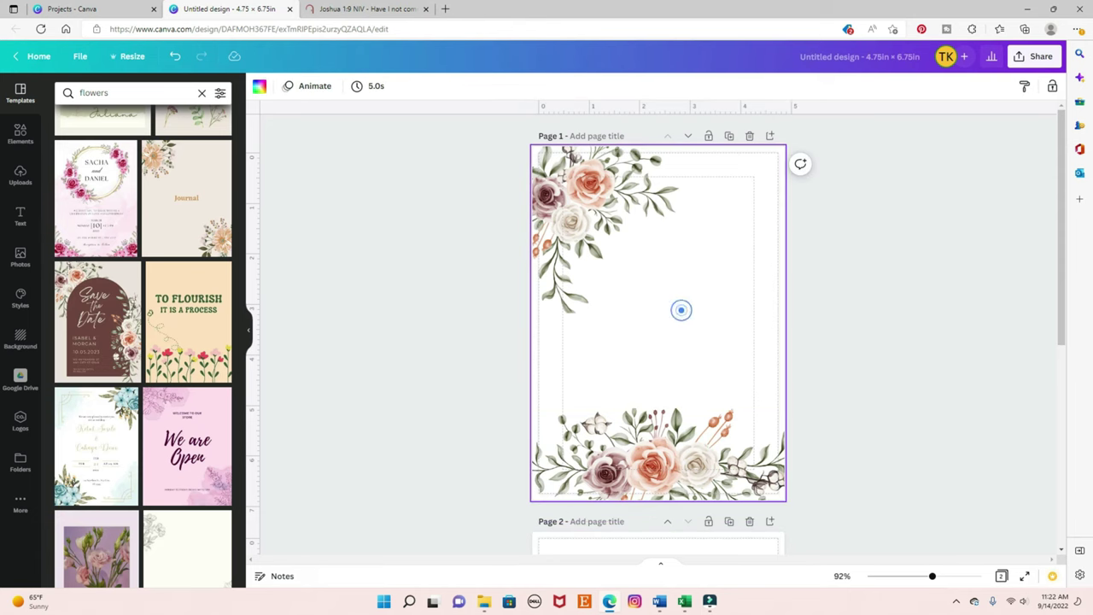
pyautogui.click(22, 218)
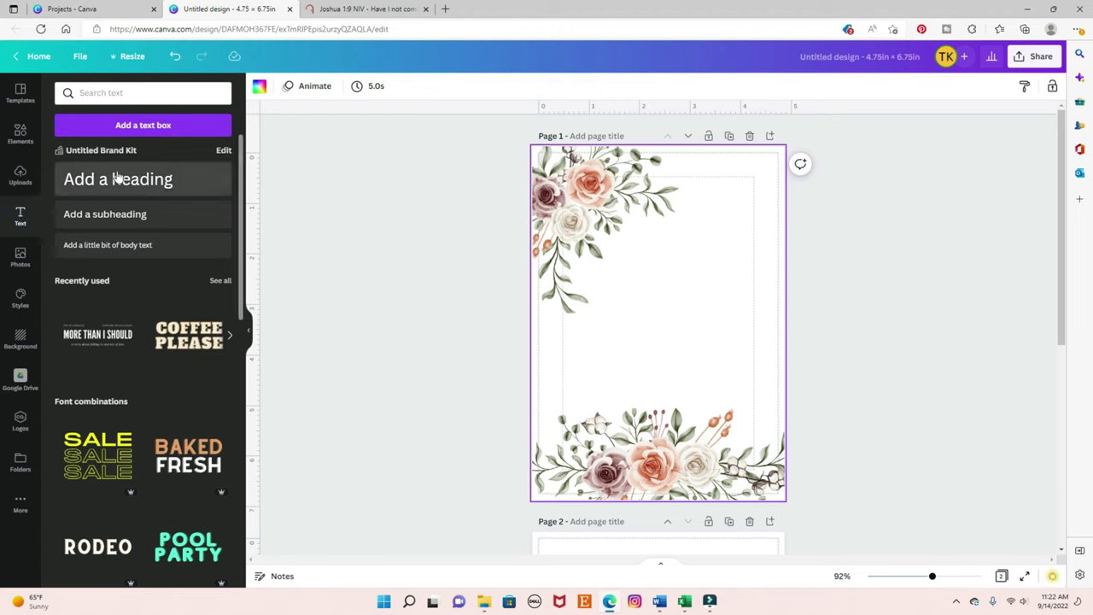
pyautogui.click(128, 246)
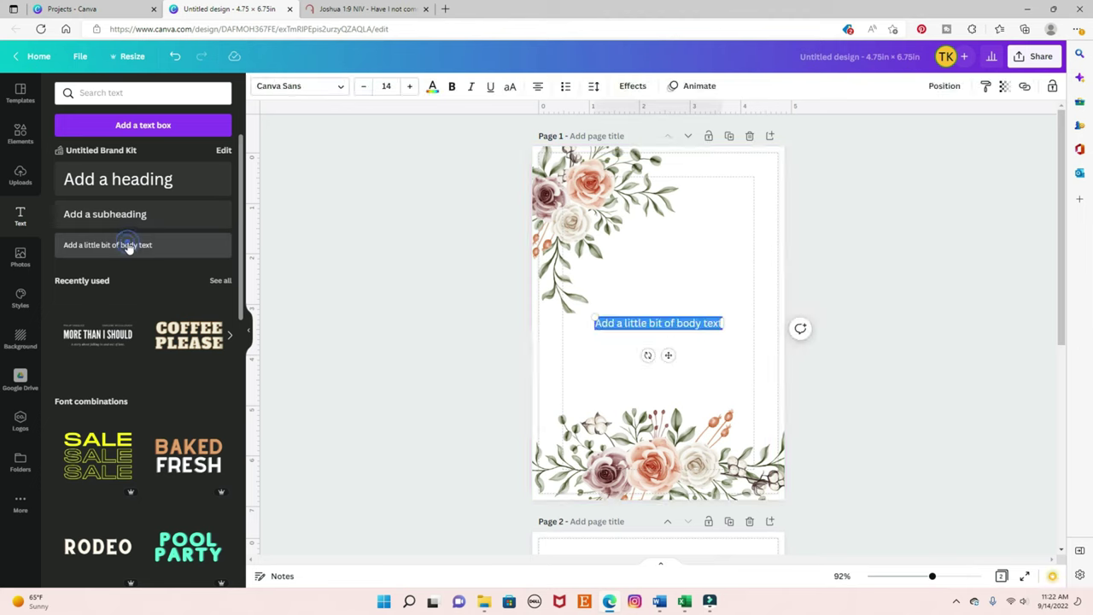
pyautogui.moveTo(595, 316); pyautogui.dragTo(509, 173)
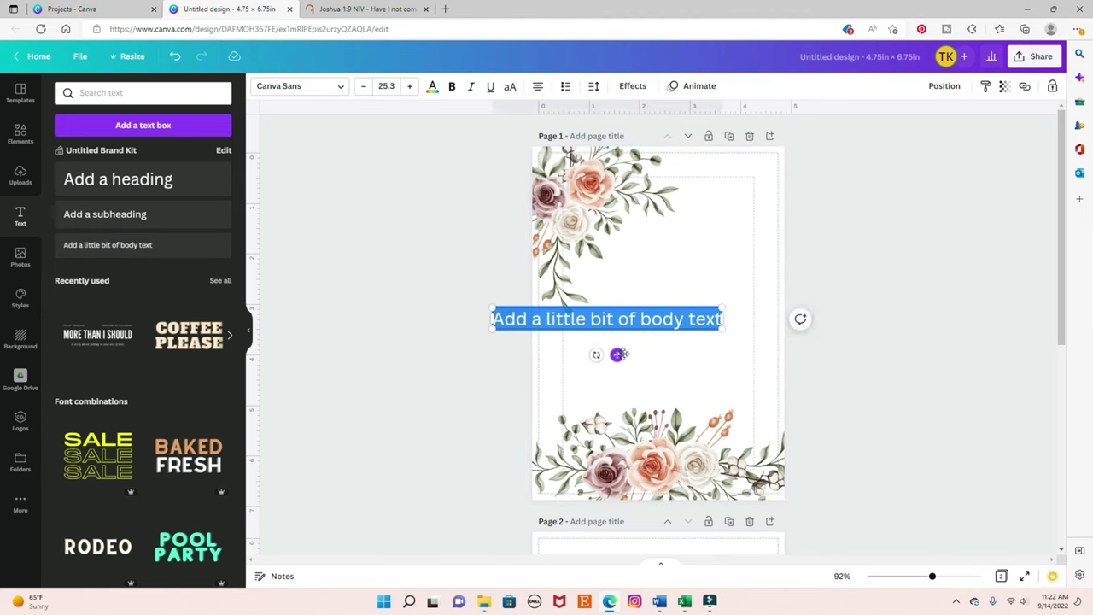
pyautogui.moveTo(619, 354); pyautogui.dragTo(668, 345)
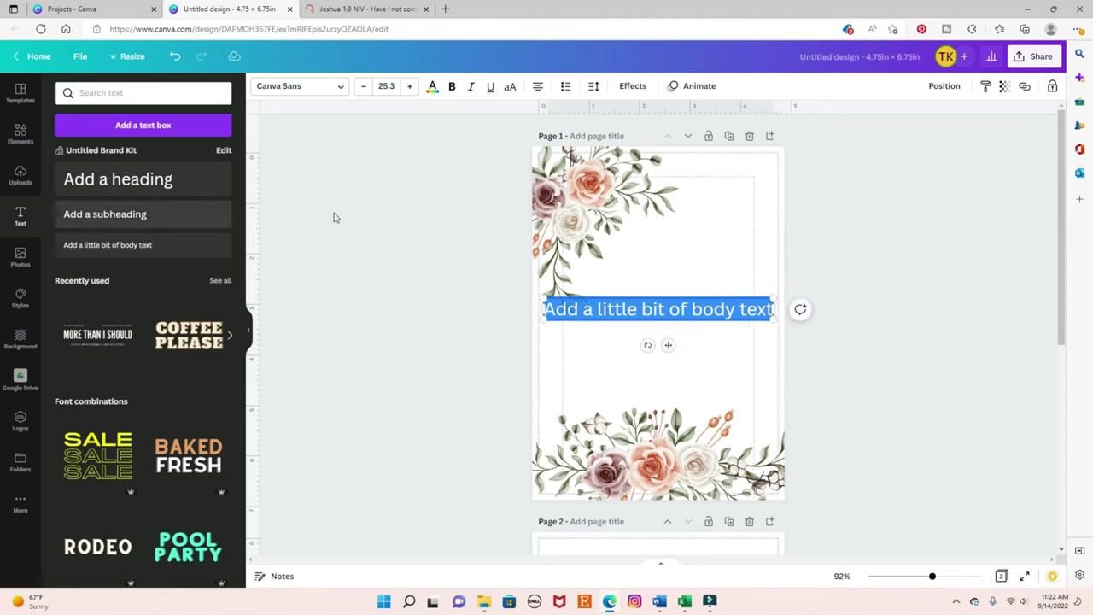
pyautogui.click(124, 178)
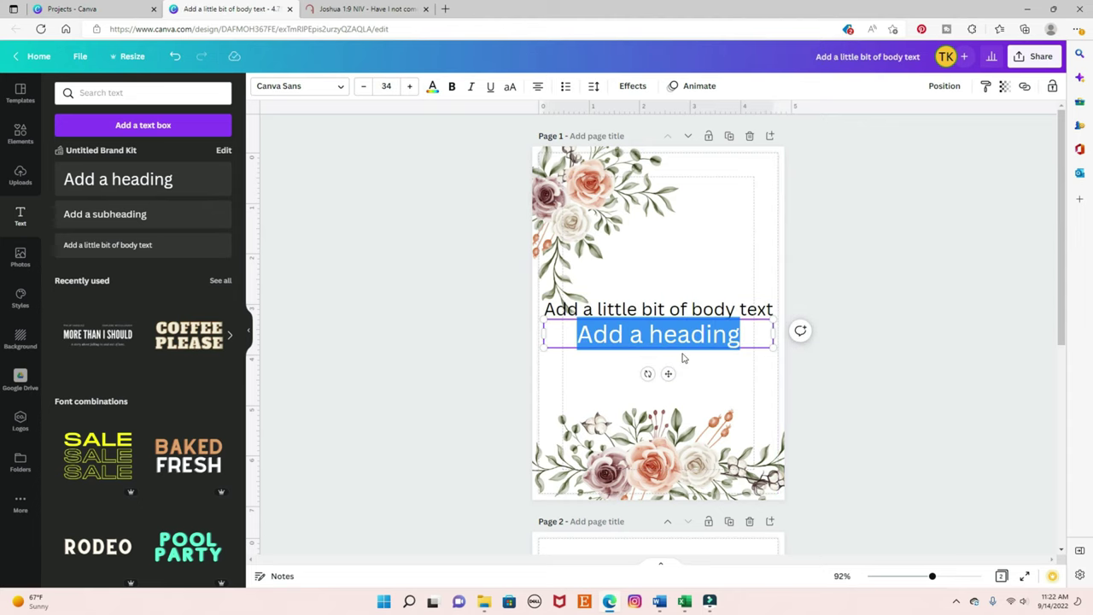
pyautogui.moveTo(771, 346); pyautogui.dragTo(673, 354)
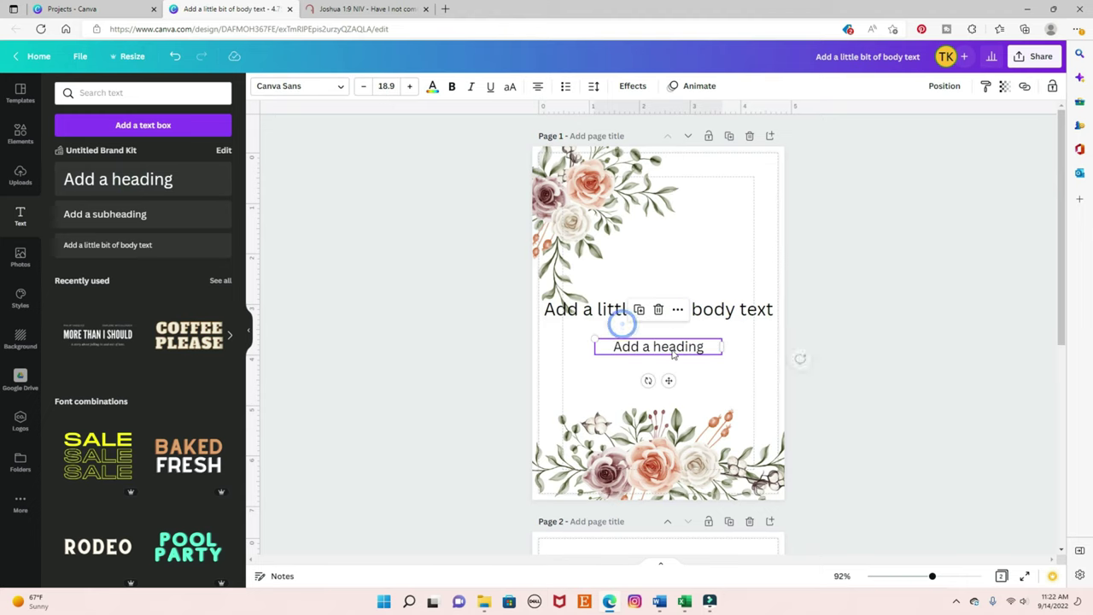
pyautogui.press('Delete')
pyautogui.click(674, 309)
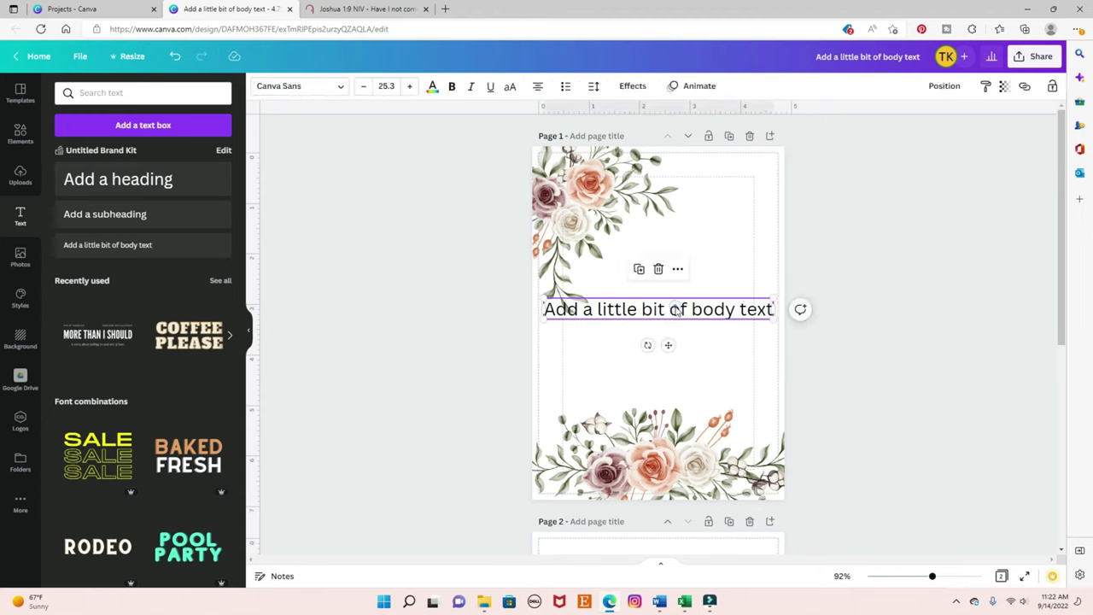
pyautogui.press('Delete')
# Step: Add a subheading text box to page 1 and replace its placeholder with the Joshua 1:9 verse copied from Bible Gateway
pyautogui.click(109, 214)
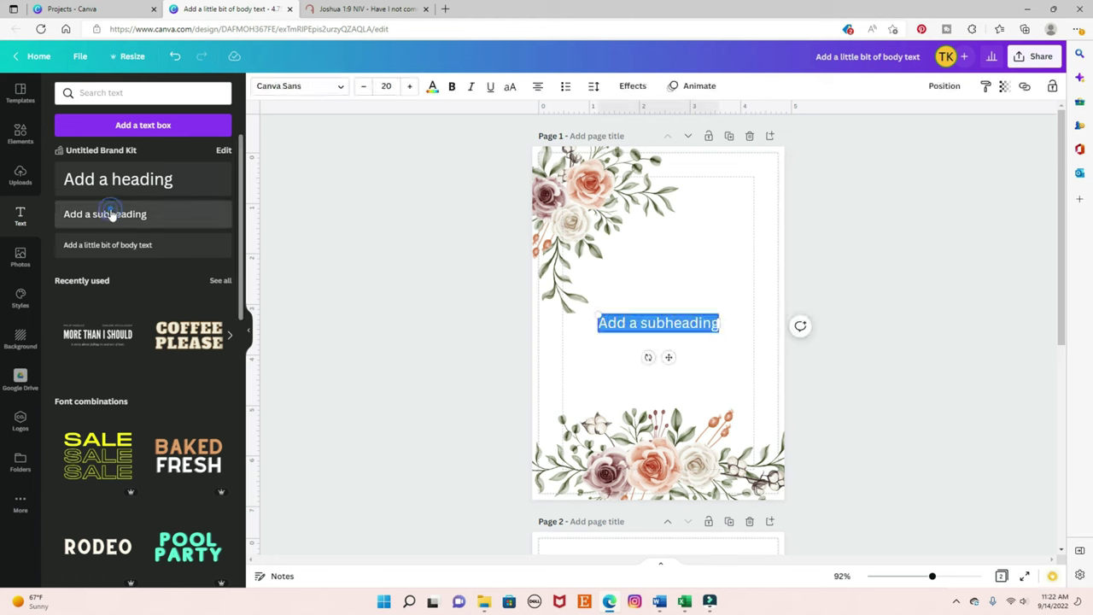
pyautogui.click(367, 8)
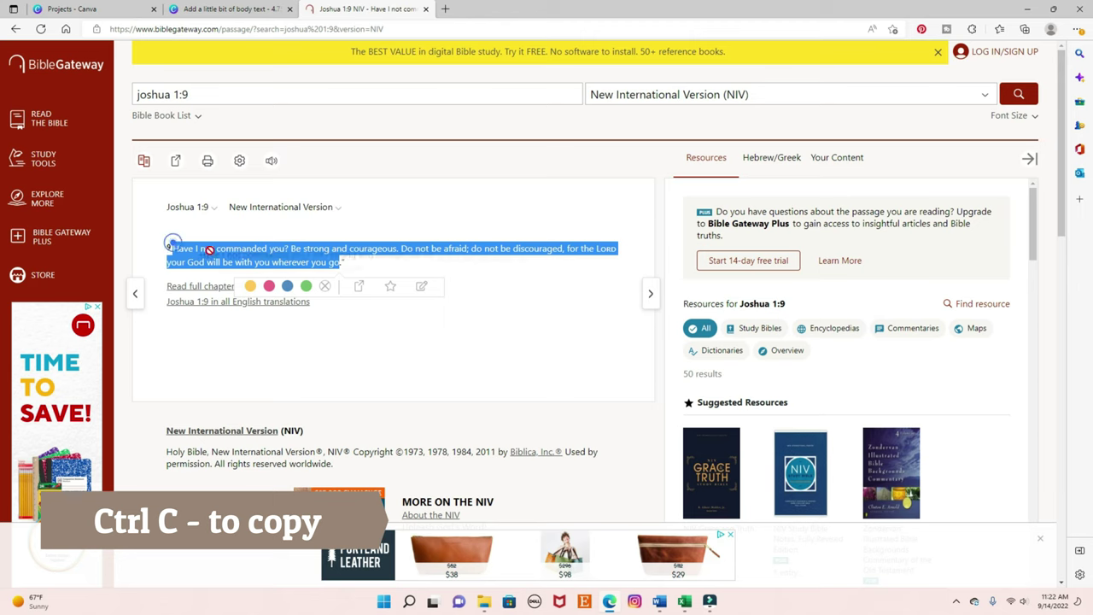
pyautogui.moveTo(173, 247); pyautogui.dragTo(342, 264)
pyautogui.click(231, 9)
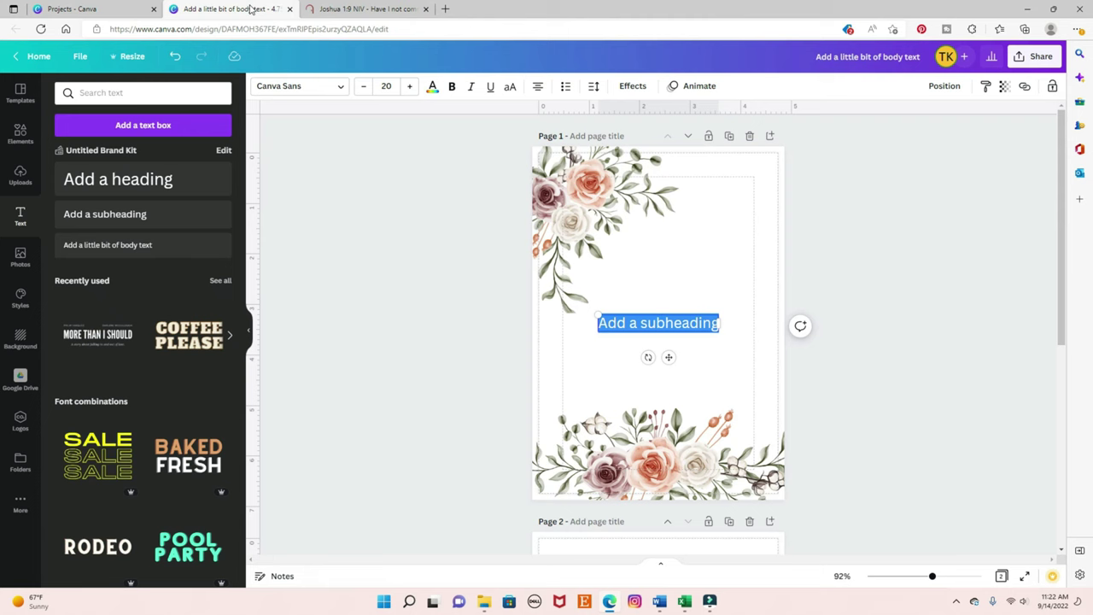
pyautogui.doubleClick(649, 323)
pyautogui.click(649, 323)
pyautogui.click(649, 323)
pyautogui.tripleClick(649, 323)
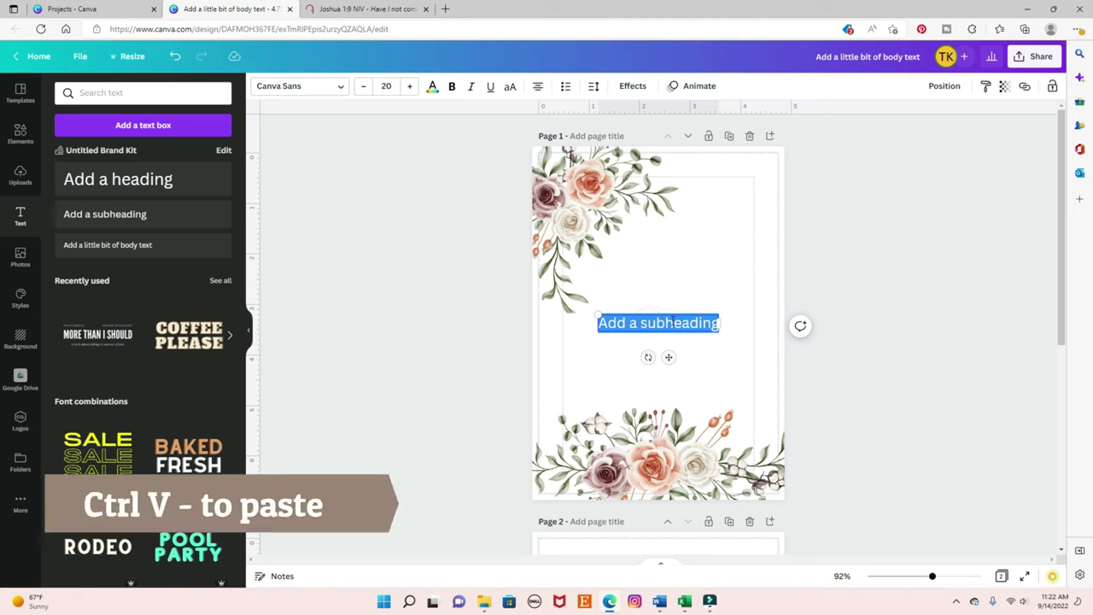
pyautogui.write('Have I not commanded you? Be strong and courageous. Do not be afraid; do not be discouraged, for the Lord your God will be with you wherever you go')
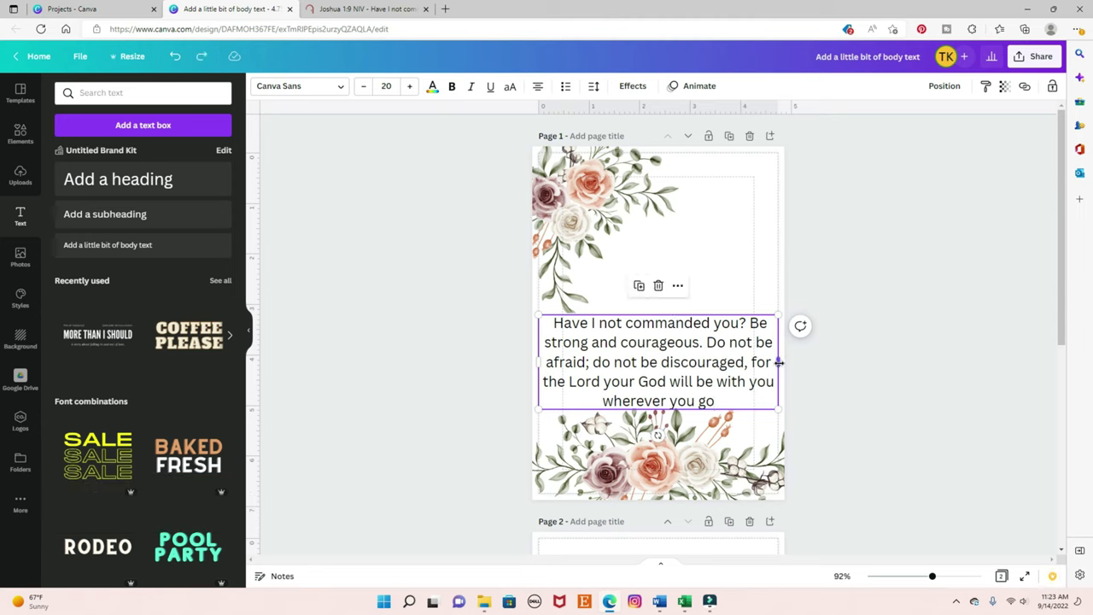
# Step: Fit the verse between the two floral arrangements by narrowing its text box to about 2.8 in and setting the font size to 18
pyautogui.moveTo(779, 362); pyautogui.dragTo(682, 361)
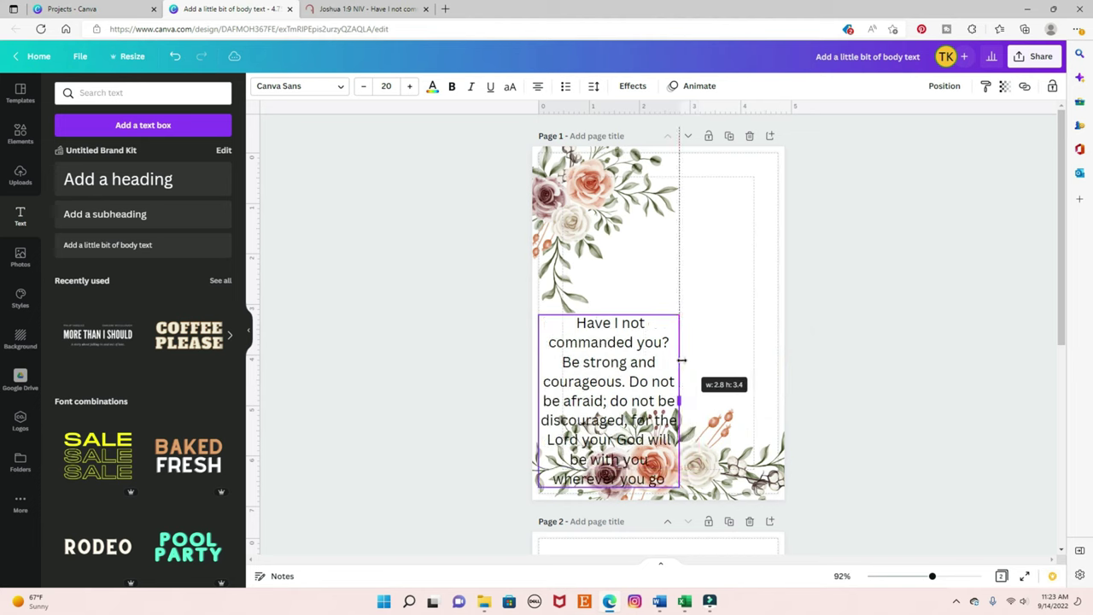
pyautogui.moveTo(609, 394); pyautogui.dragTo(665, 313)
pyautogui.click(367, 86)
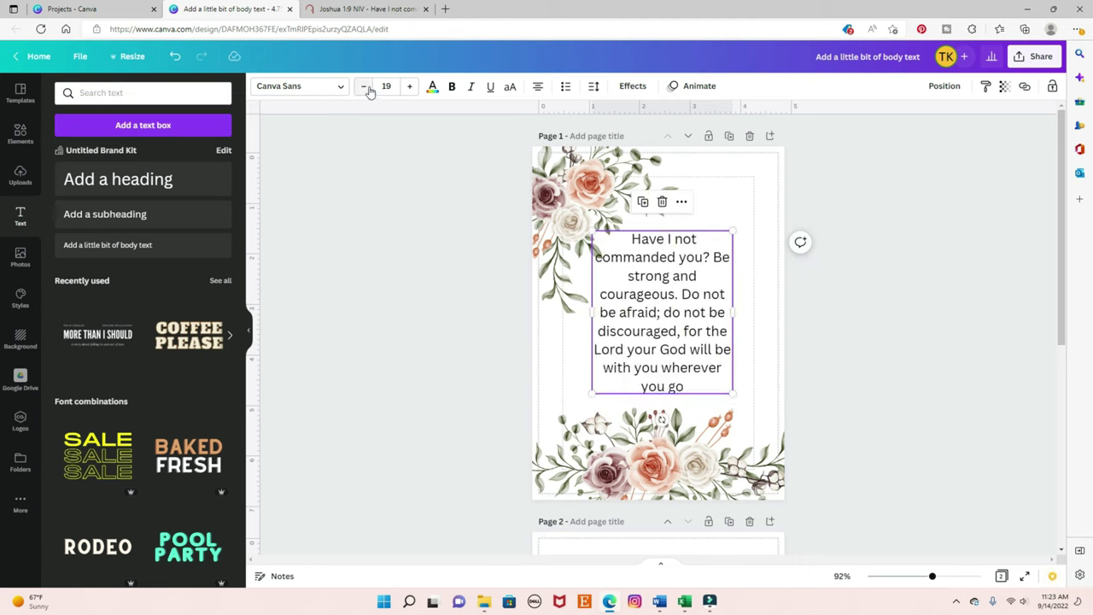
pyautogui.click(368, 86)
pyautogui.moveTo(682, 318); pyautogui.dragTo(738, 313)
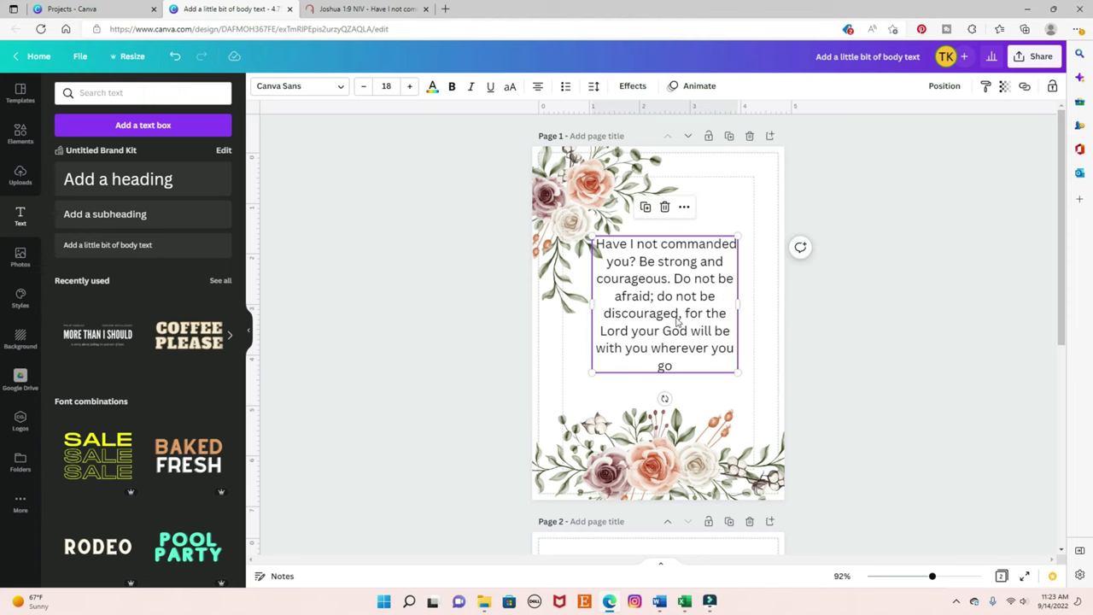
# Step: Try the other text alignments on the whole verse and return it to centred
pyautogui.click(689, 374)
pyautogui.moveTo(686, 367); pyautogui.dragTo(587, 248)
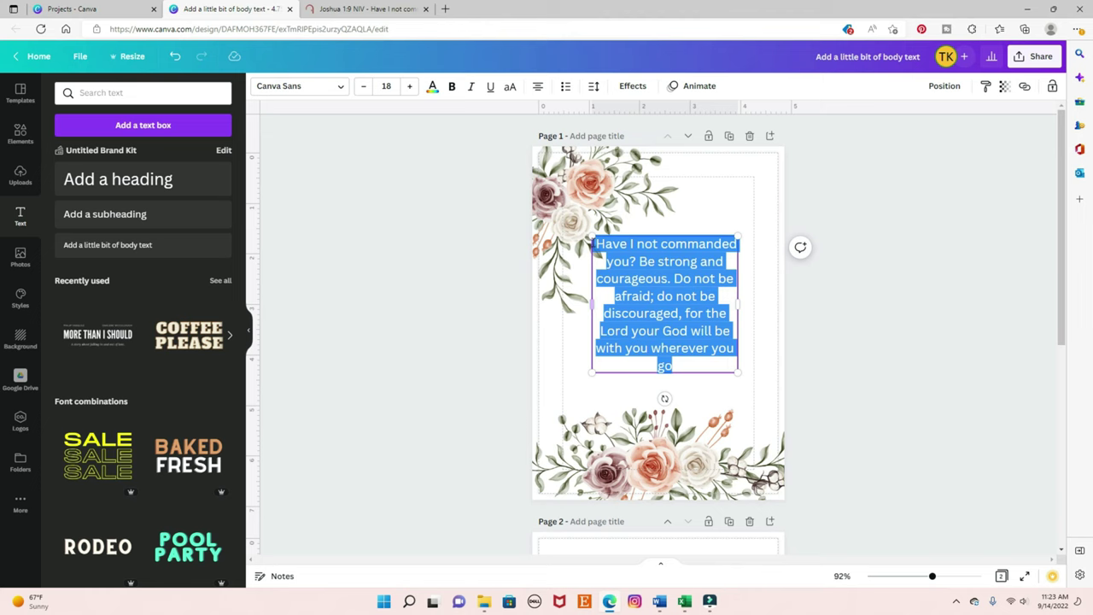
pyautogui.click(537, 86)
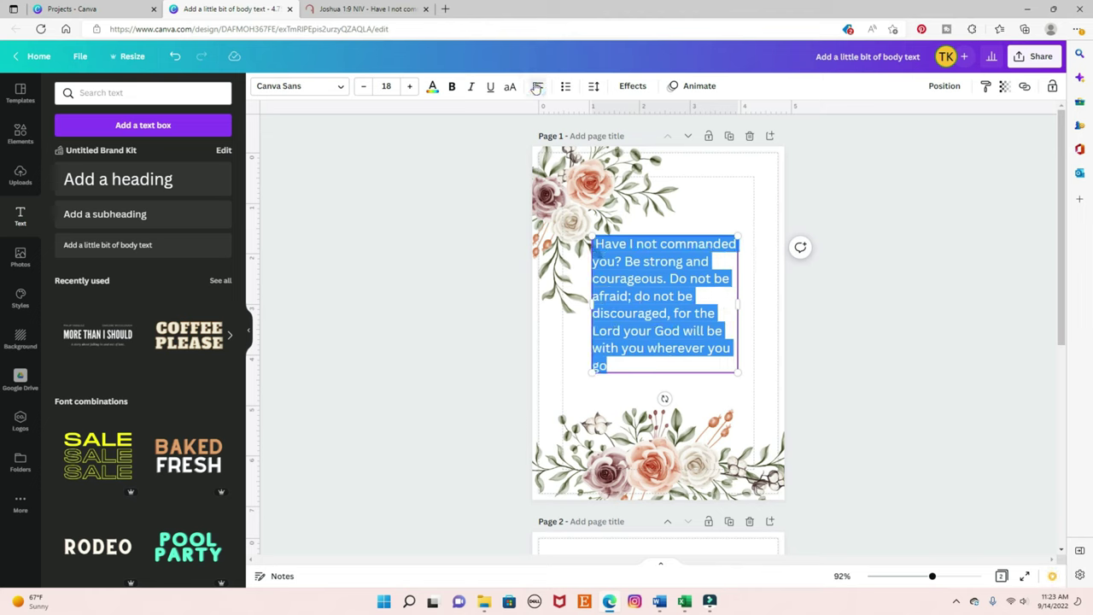
pyautogui.click(538, 86)
pyautogui.click(537, 87)
pyautogui.click(537, 86)
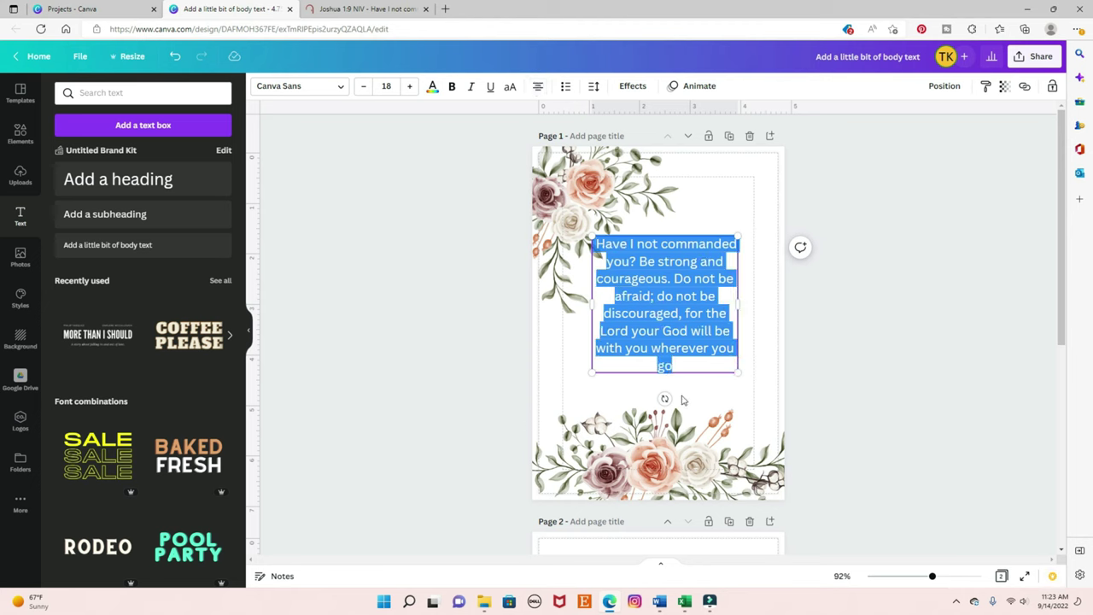
# Step: Widen the verse text box slightly to the left and add a period after "wherever you go"
pyautogui.moveTo(589, 303); pyautogui.dragTo(581, 304)
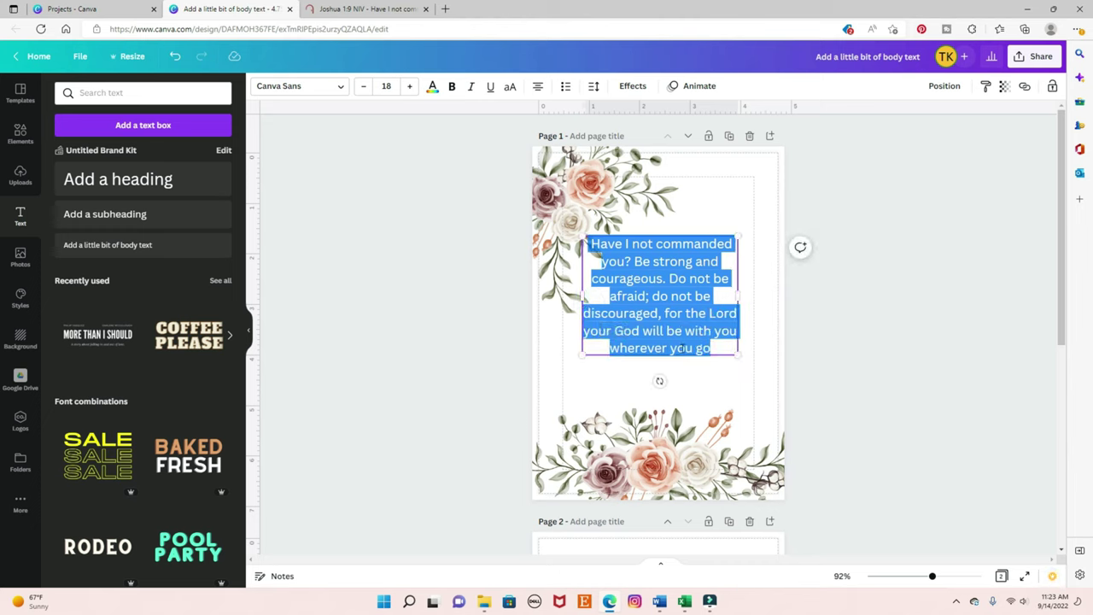
pyautogui.click(709, 348)
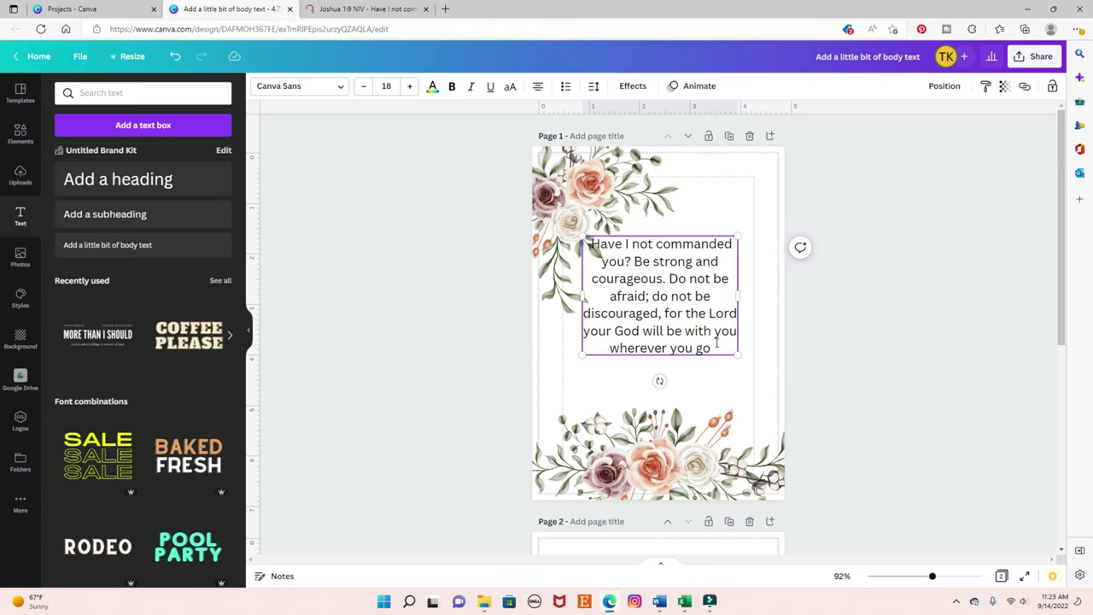
pyautogui.write('.')
pyautogui.click(717, 374)
# Step: Change the verse's font to Brittany from the Handwriting font category
pyautogui.click(677, 297)
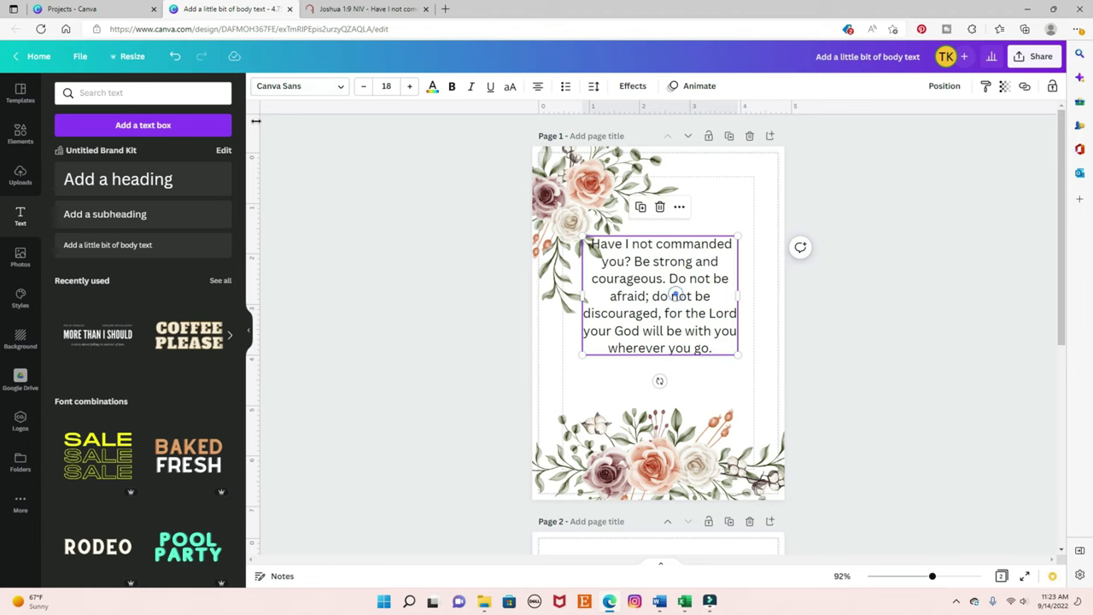
pyautogui.click(340, 91)
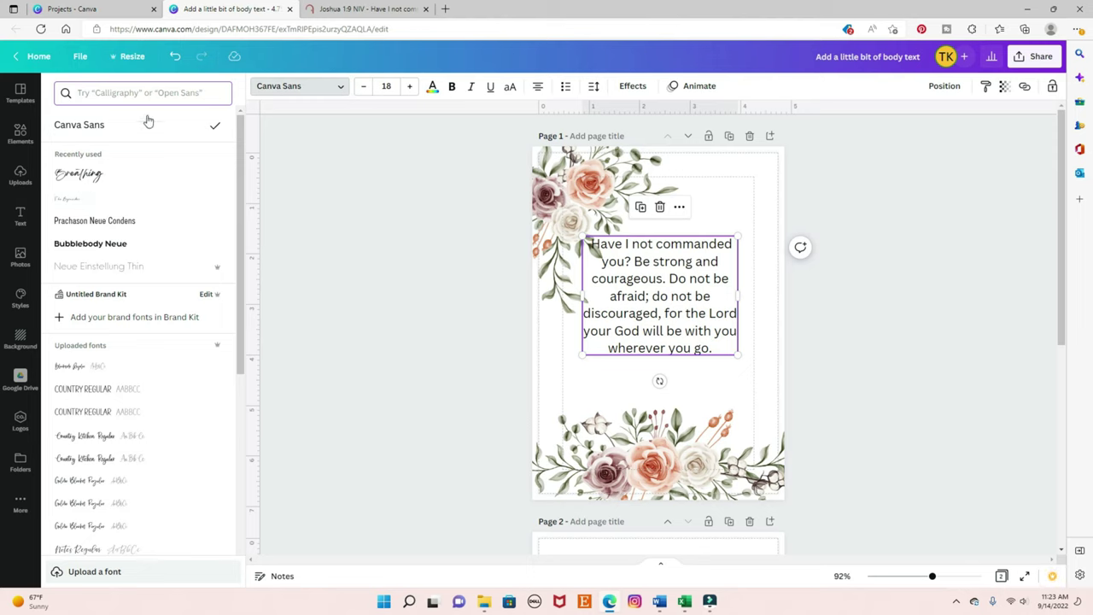
pyautogui.click(87, 94)
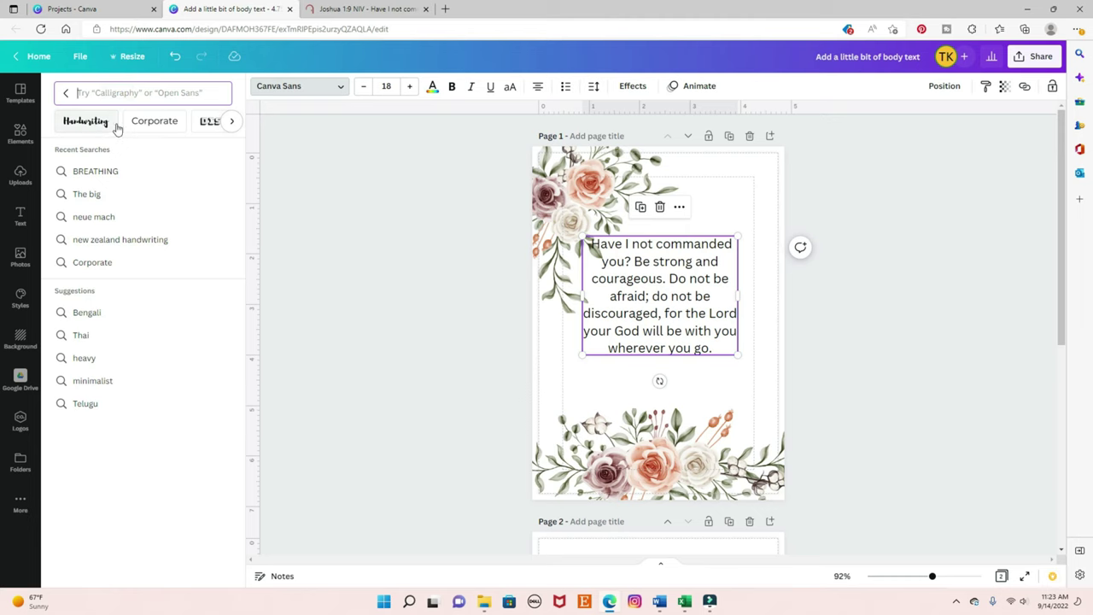
pyautogui.click(230, 122)
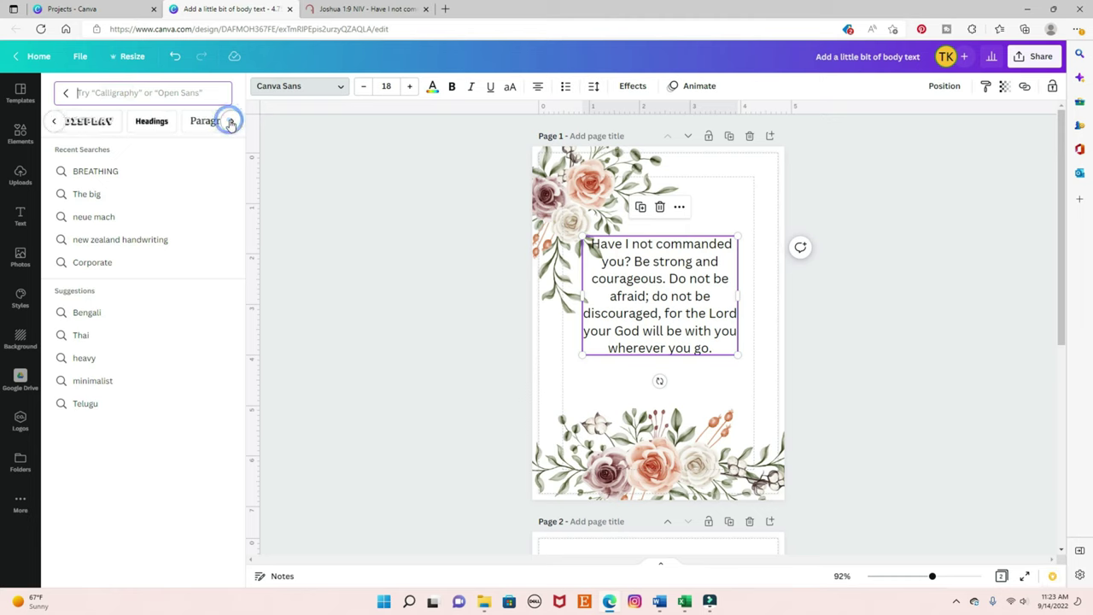
pyautogui.click(230, 122)
pyautogui.click(54, 124)
pyautogui.click(54, 124)
pyautogui.click(105, 122)
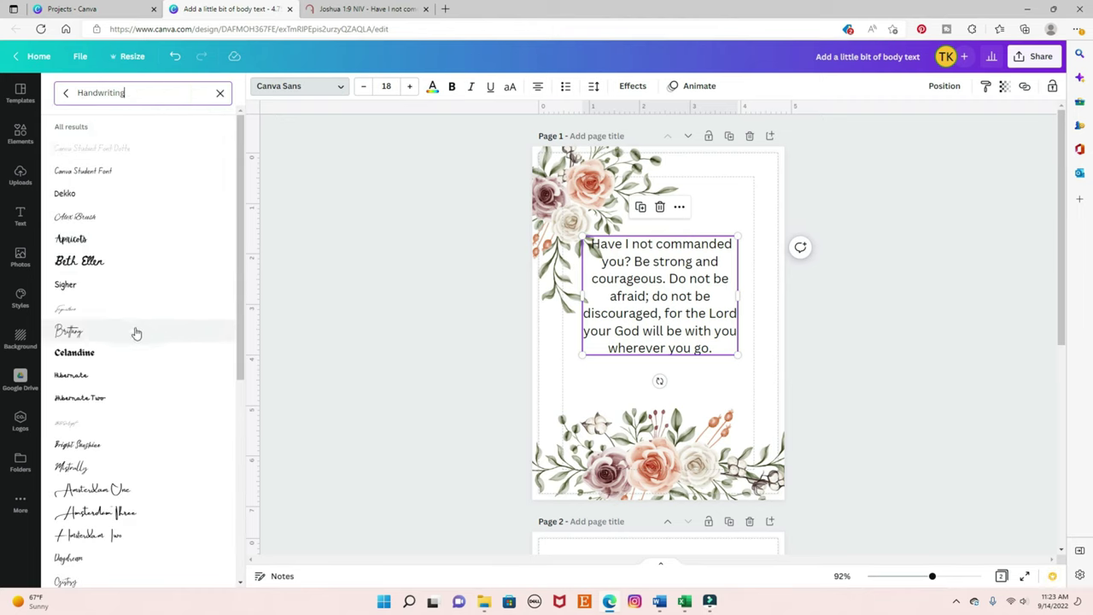
pyautogui.click(92, 340)
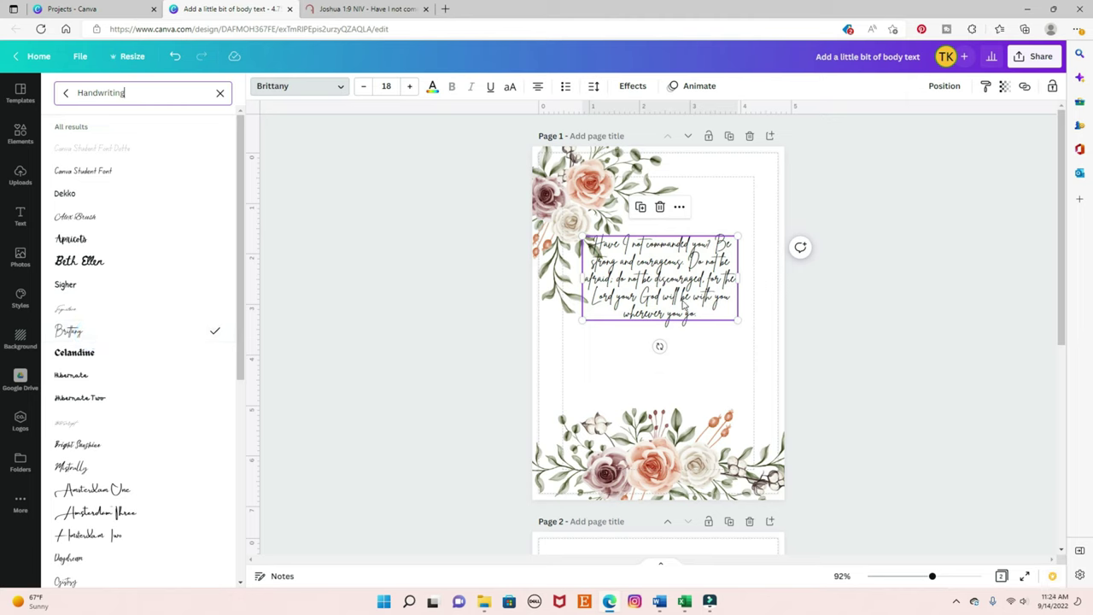
# Step: Enlarge the verse proportionally to font size 20.9 and move it lower between the florals
pyautogui.moveTo(738, 319); pyautogui.dragTo(749, 356)
pyautogui.moveTo(704, 273); pyautogui.dragTo(693, 327)
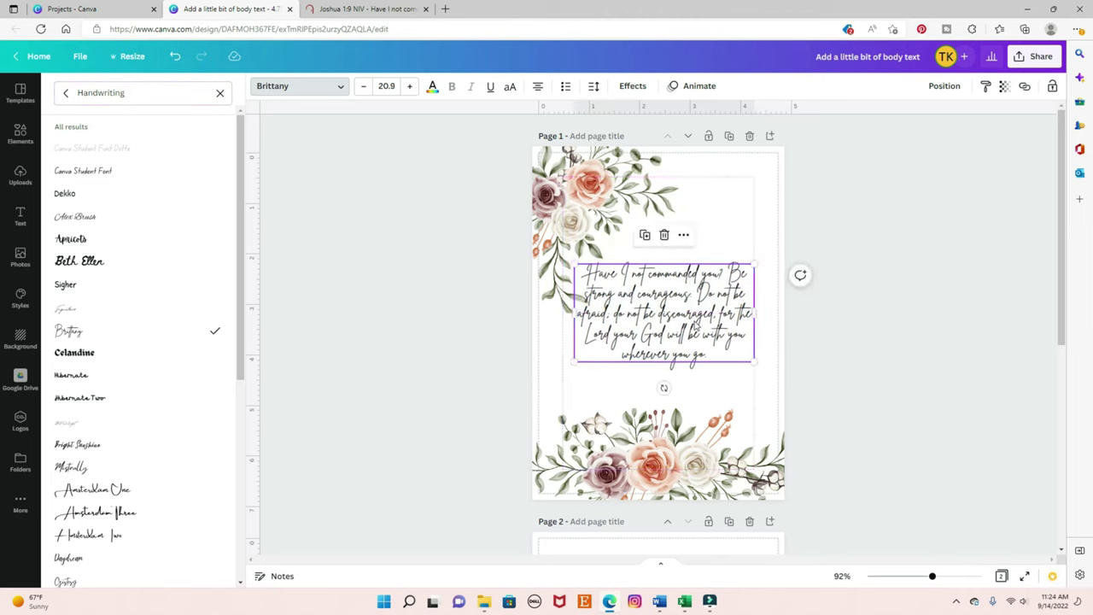
pyautogui.click(717, 220)
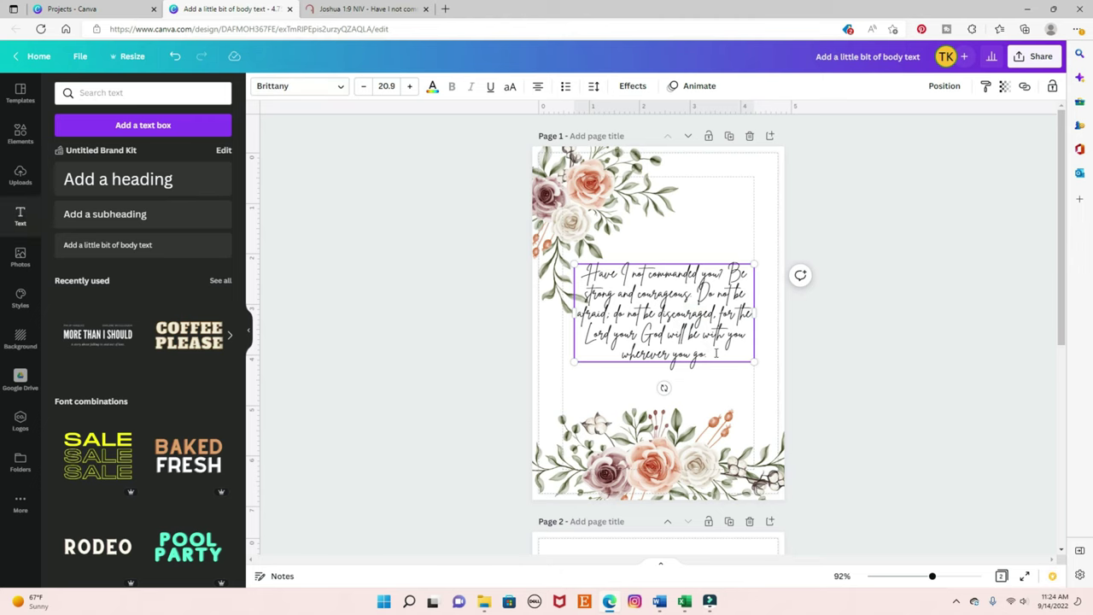
pyautogui.click(712, 213)
# Step: Set the verse's line spacing to 1.88, then narrow its text box slightly and centre it horizontally on the page
pyautogui.click(664, 313)
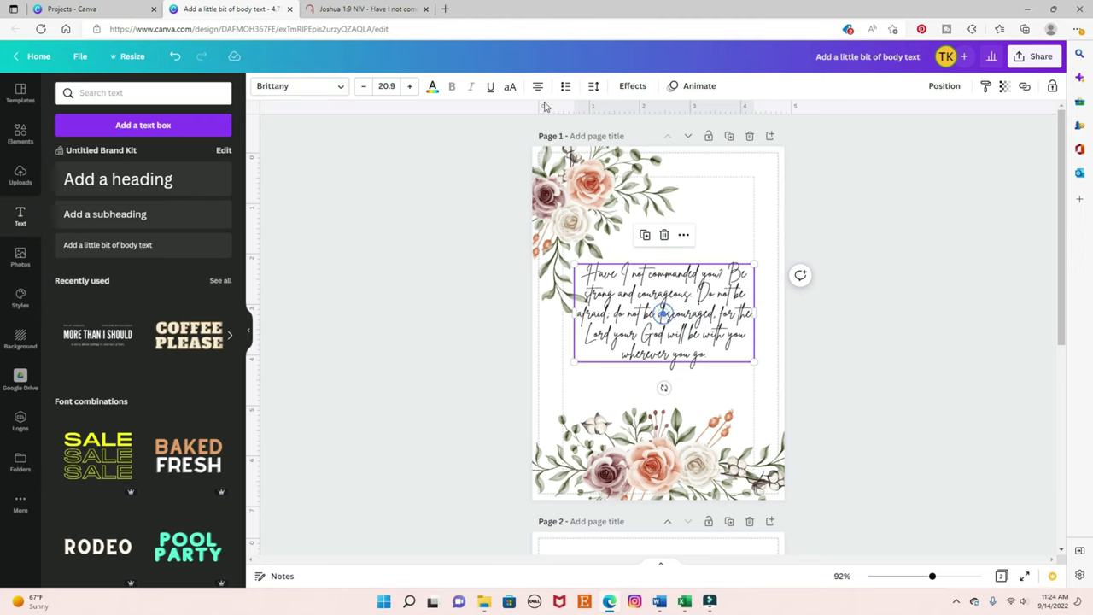
pyautogui.click(594, 86)
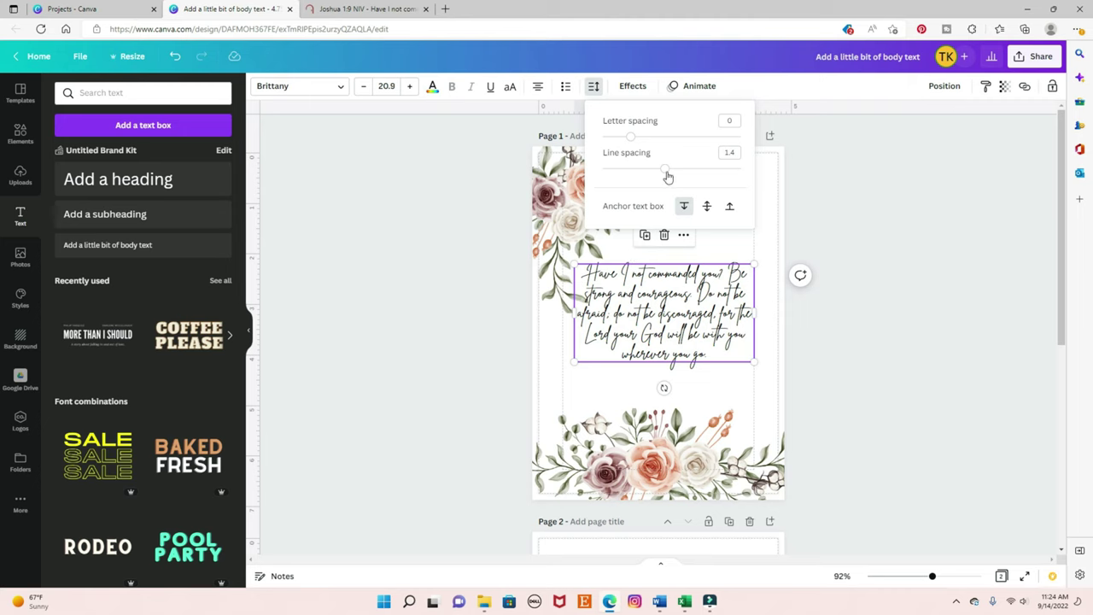
pyautogui.moveTo(666, 170); pyautogui.dragTo(698, 169)
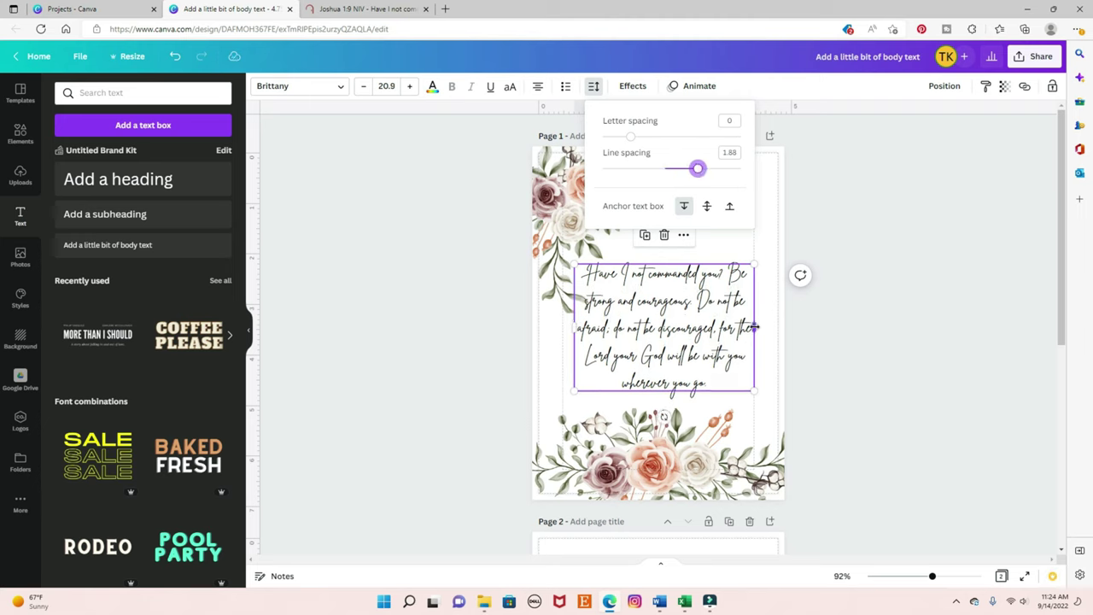
pyautogui.moveTo(755, 327); pyautogui.dragTo(739, 327)
pyautogui.moveTo(647, 334); pyautogui.dragTo(659, 332)
# Step: Try the Gistesy handwriting font on the verse and undo the font change
pyautogui.click(342, 87)
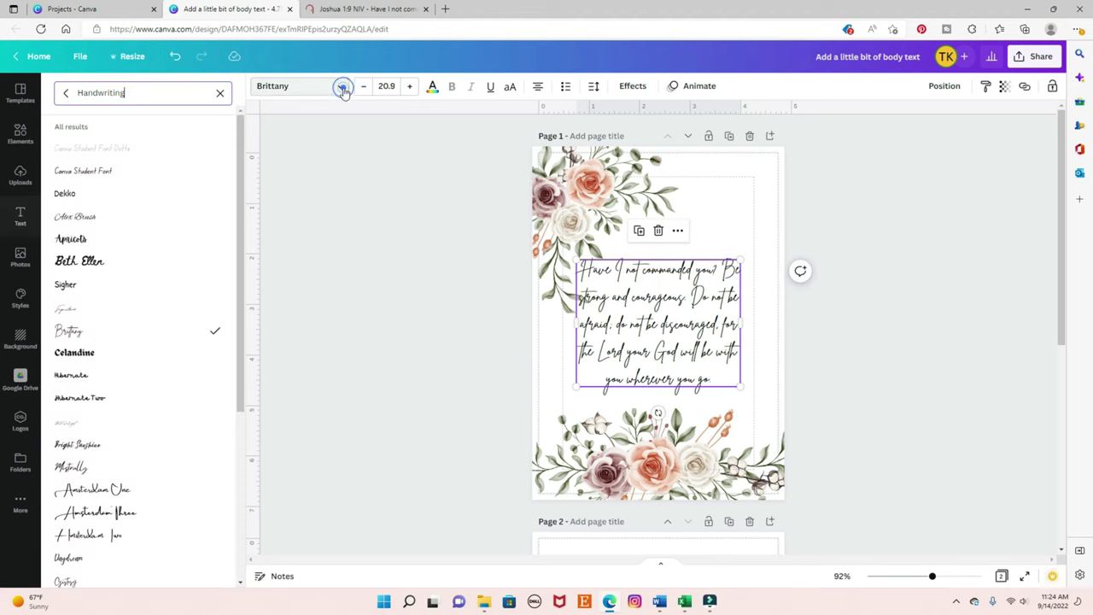
pyautogui.scroll(-2, 149, 278)
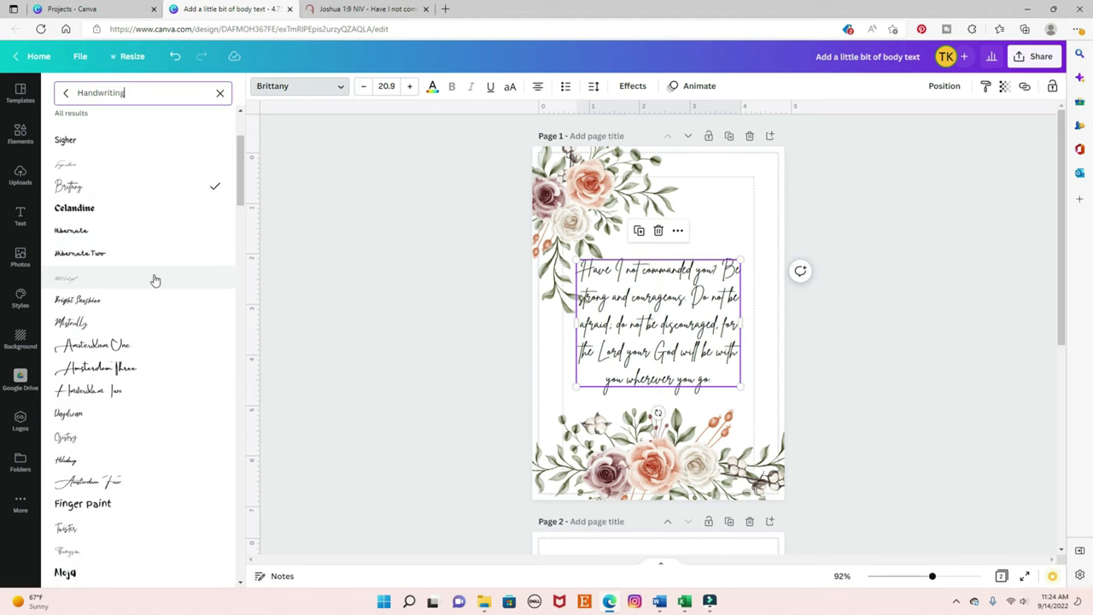
pyautogui.scroll(-3, 140, 301)
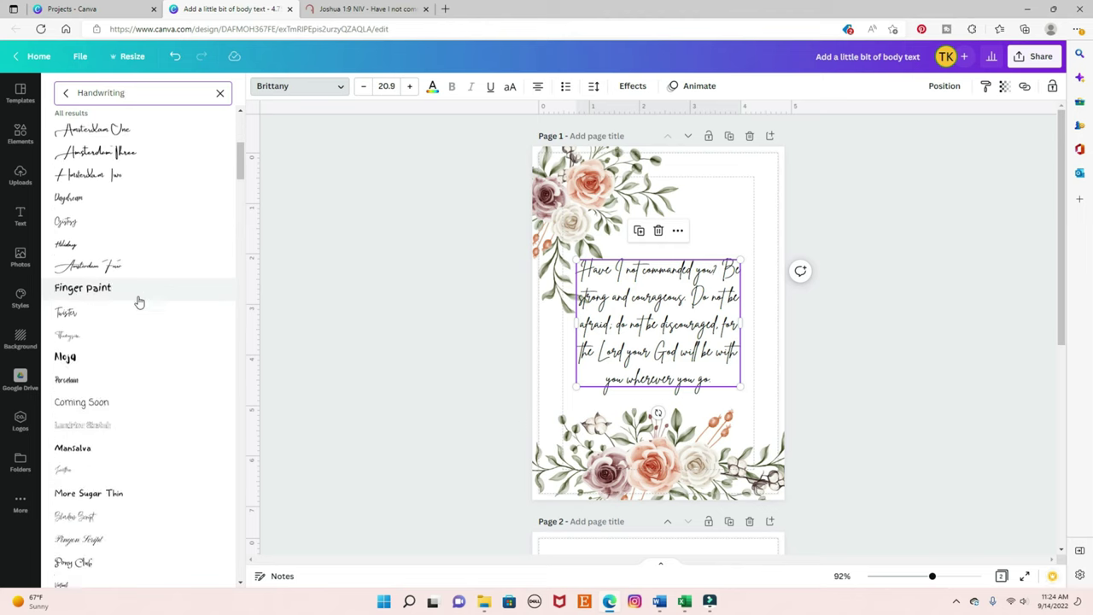
pyautogui.click(100, 221)
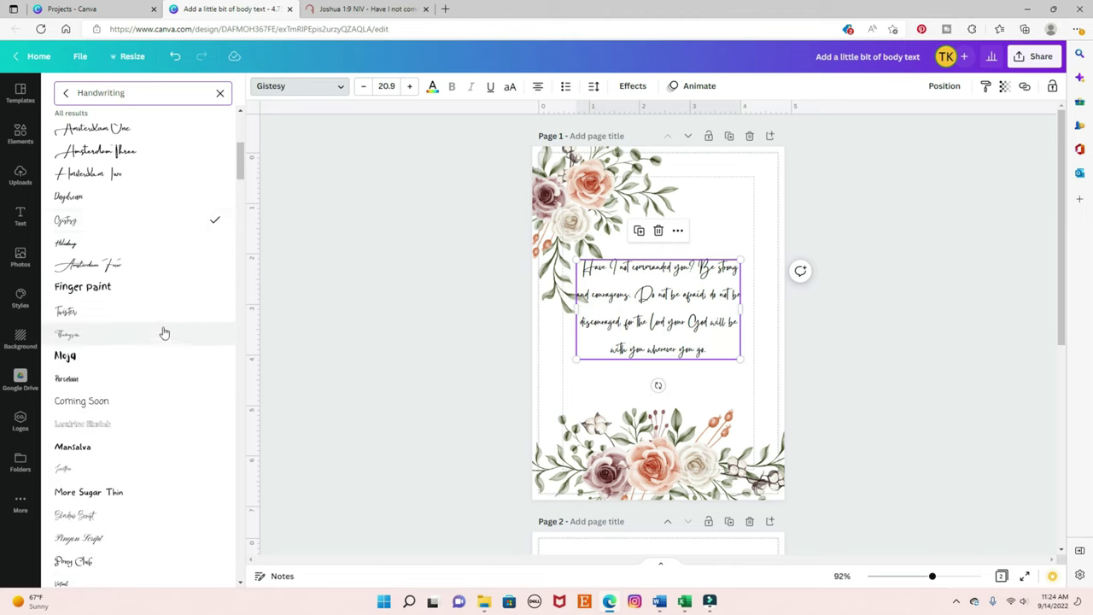
pyautogui.scroll(5, 164, 332)
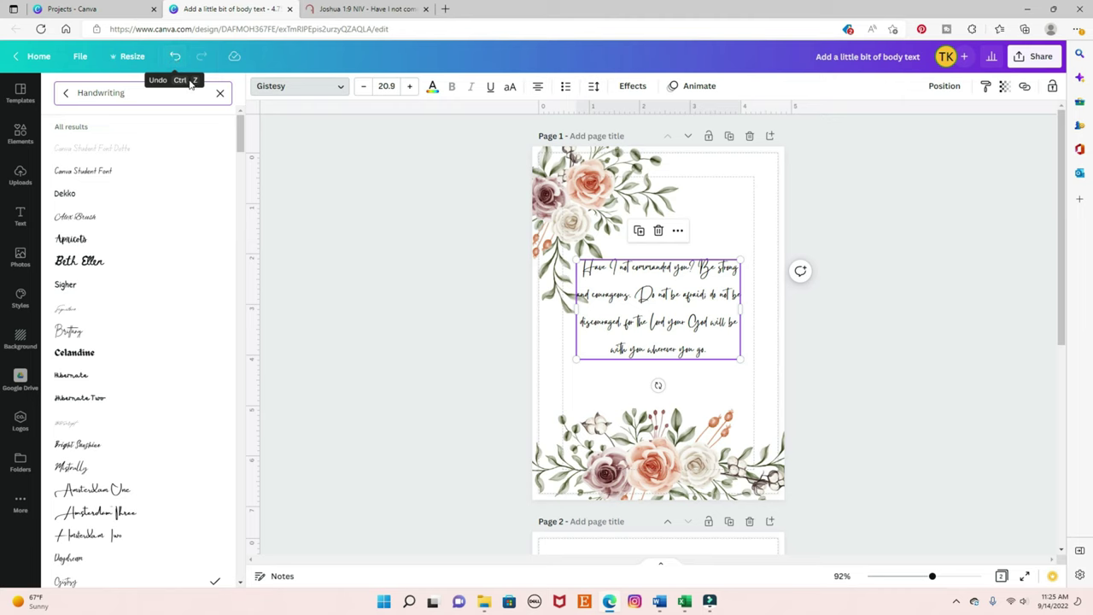
pyautogui.click(175, 58)
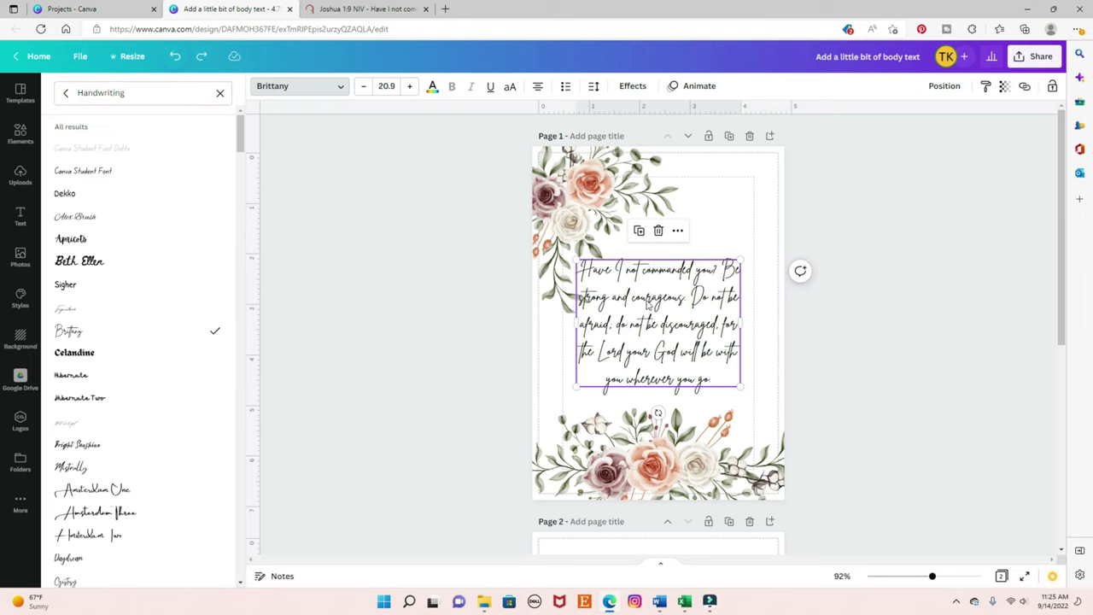
# Step: Nudge the verse up slightly, and paste the "Joshua 1:9" reference copied from the Bible Gateway page onto page 1
pyautogui.moveTo(664, 305); pyautogui.dragTo(662, 300)
pyautogui.click(395, 10)
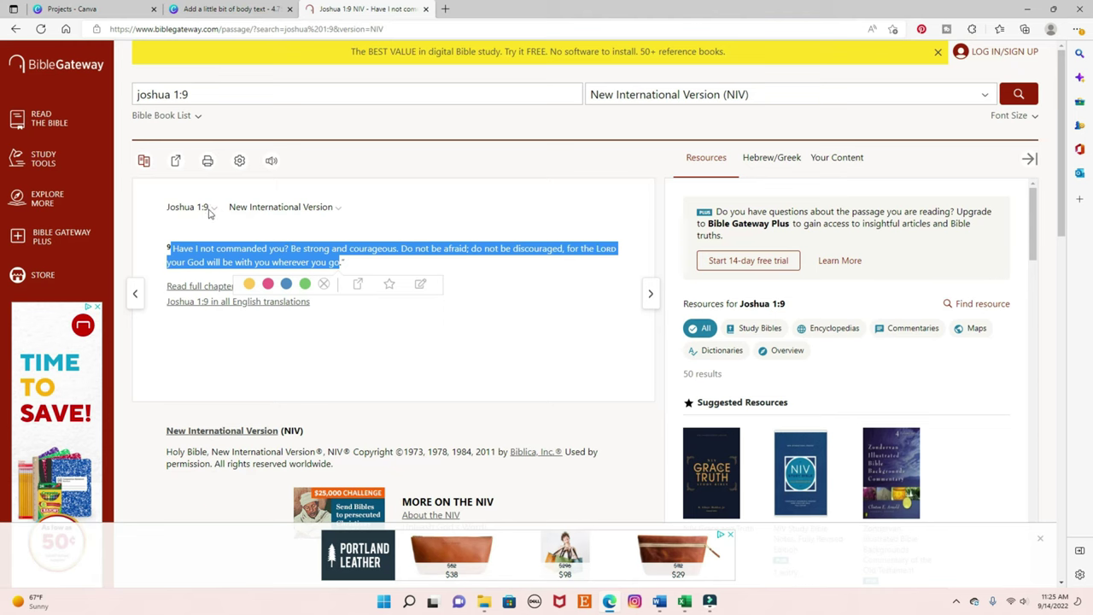
pyautogui.moveTo(168, 206); pyautogui.dragTo(208, 209)
pyautogui.hotkey('ctrl', 'c')
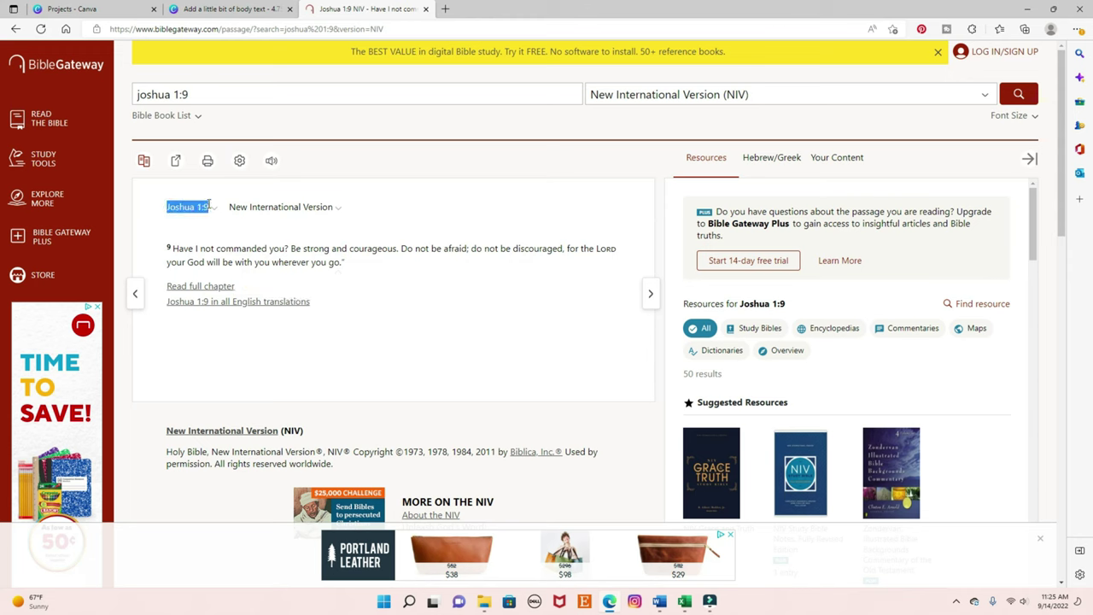
pyautogui.click(231, 10)
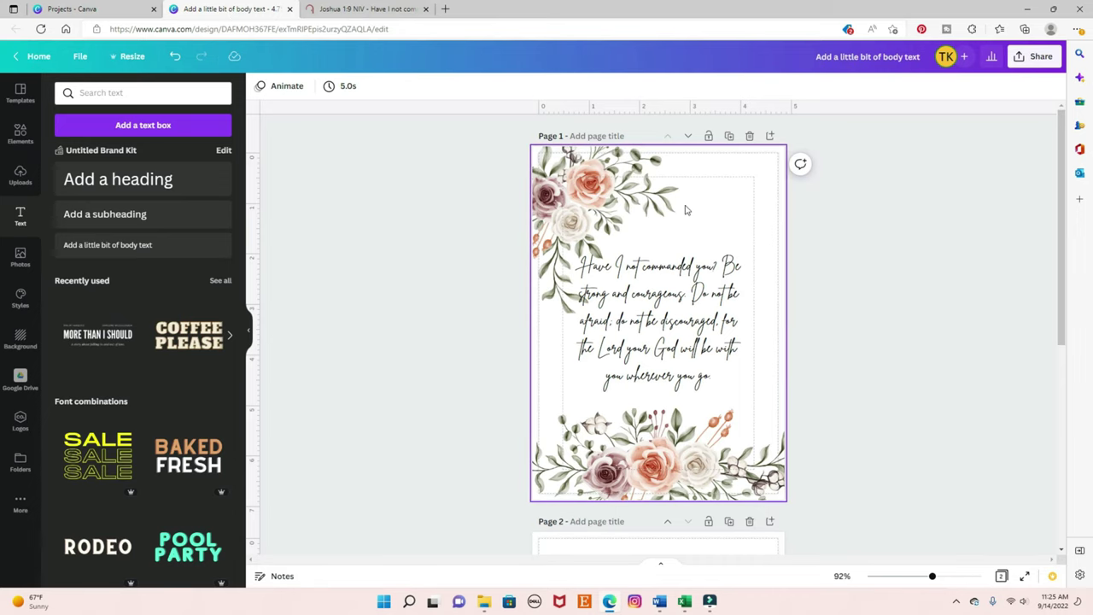
pyautogui.click(716, 224)
pyautogui.hotkey('ctrl', 'v')
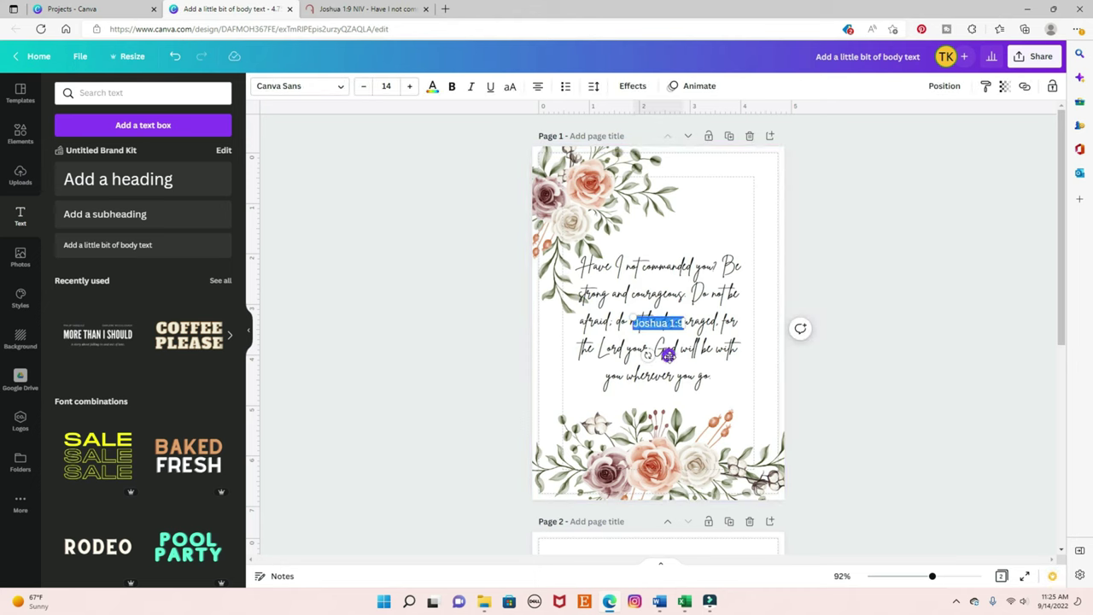
# Step: Move the Joshua 1:9 reference centred below the verse and set its font size to 9
pyautogui.moveTo(668, 355); pyautogui.dragTo(668, 435)
pyautogui.click(364, 88)
pyautogui.click(364, 88)
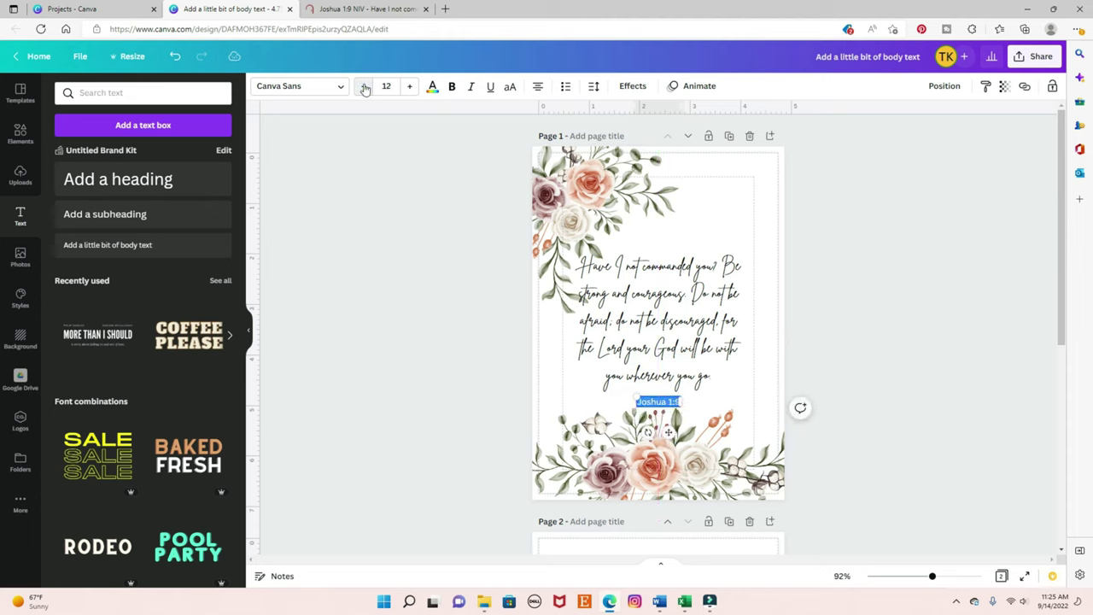
pyautogui.click(364, 88)
pyautogui.click(364, 88)
pyautogui.click(364, 88)
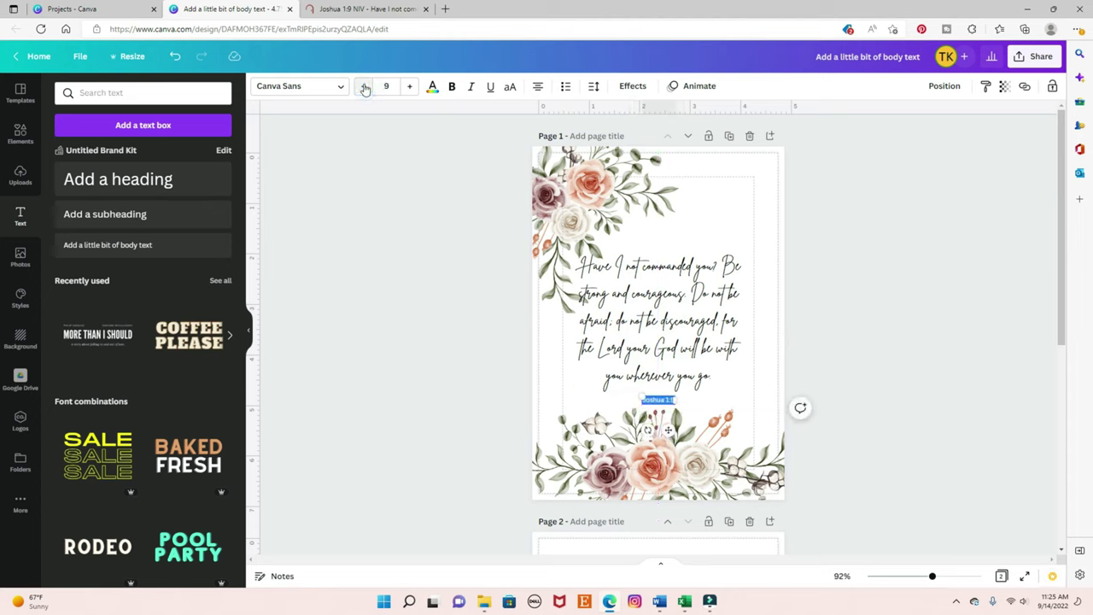
# Step: Move the corner floral up and outward and the bottom floral downward, clearing the space around the verse text
pyautogui.moveTo(674, 436); pyautogui.dragTo(677, 478)
pyautogui.moveTo(590, 170); pyautogui.dragTo(542, 151)
pyautogui.moveTo(568, 181); pyautogui.dragTo(544, 160)
pyautogui.moveTo(699, 482); pyautogui.dragTo(701, 501)
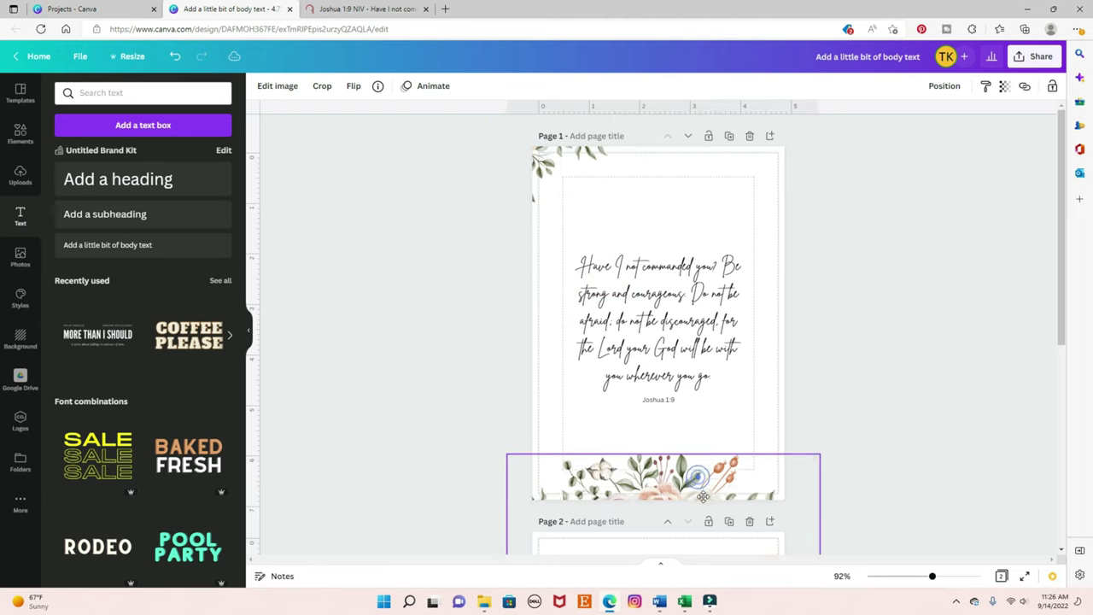
pyautogui.click(748, 423)
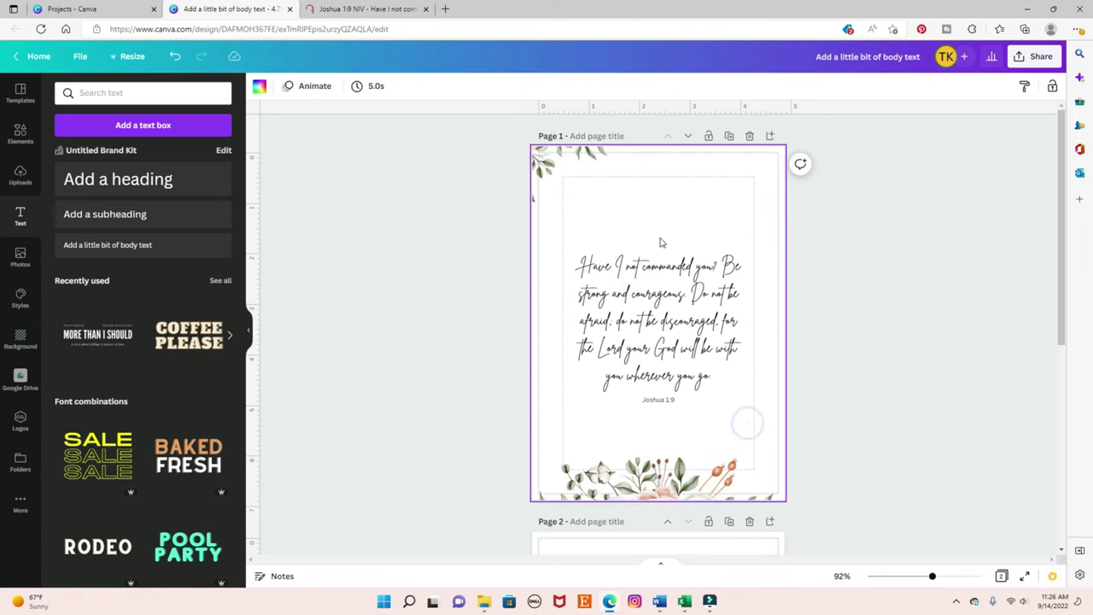
# Step: Group the verse text with its Joshua 1:9 reference
pyautogui.moveTo(657, 235); pyautogui.dragTo(681, 417)
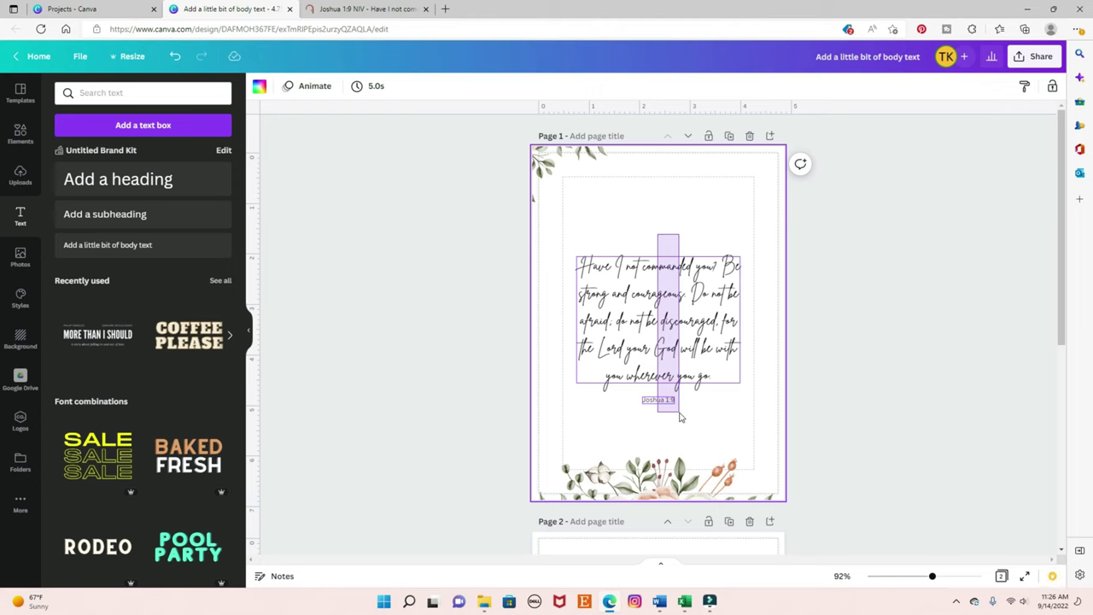
pyautogui.moveTo(680, 417); pyautogui.dragTo(681, 418)
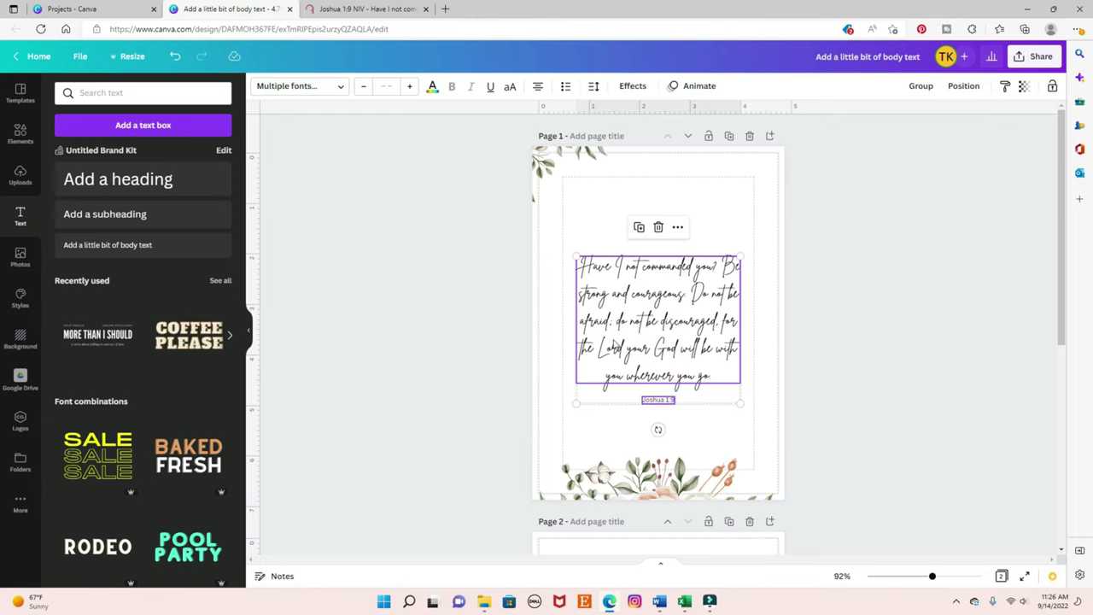
pyautogui.click(922, 86)
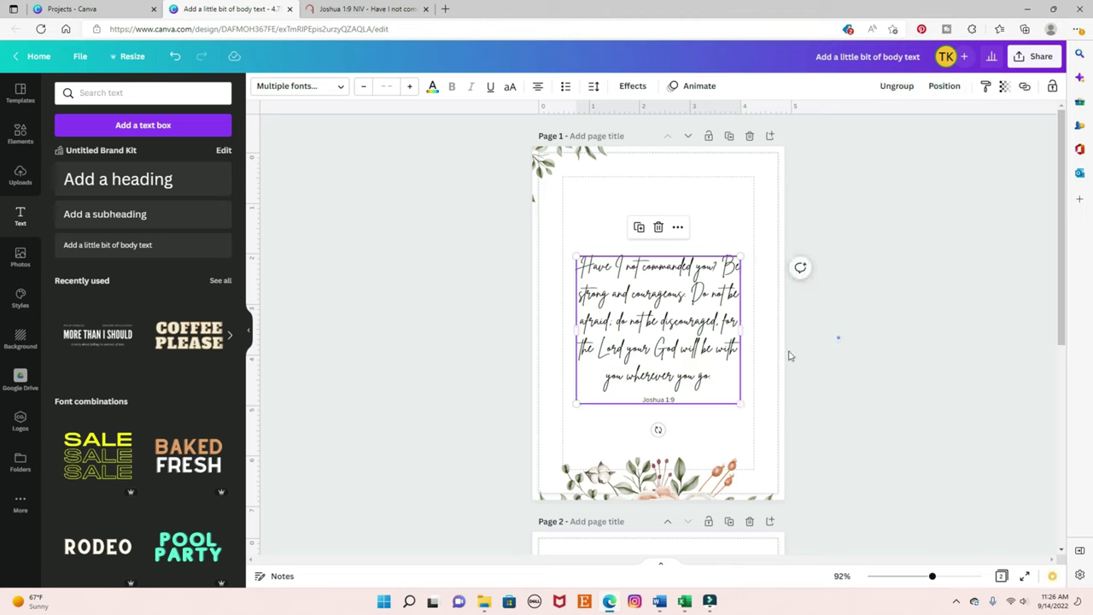
# Step: Align the grouped verse and reference to the middle and center of the page
pyautogui.moveTo(692, 397); pyautogui.dragTo(694, 346)
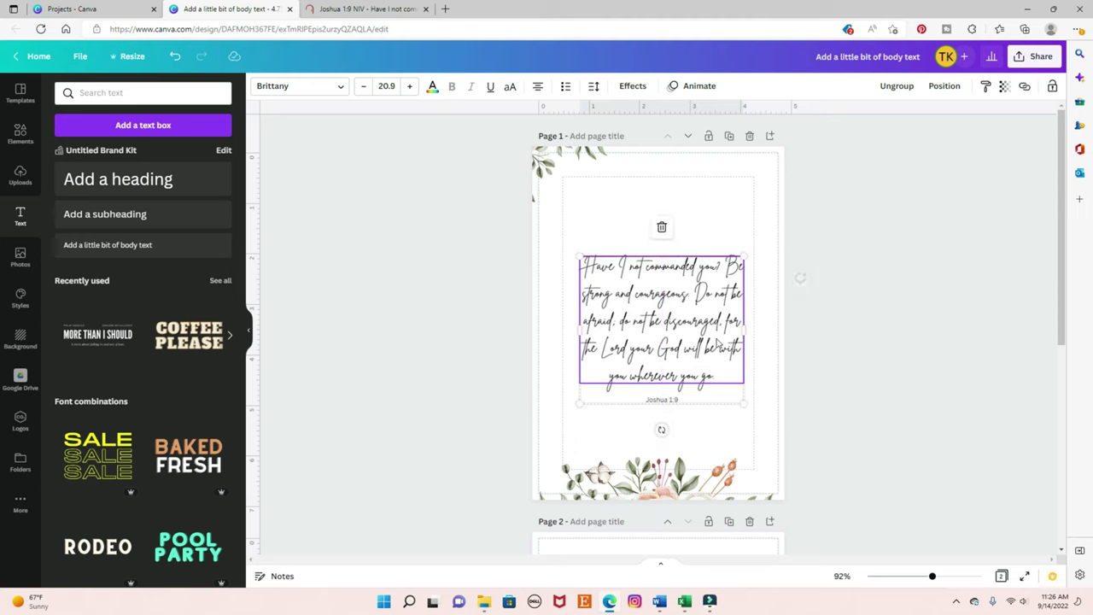
pyautogui.click(945, 85)
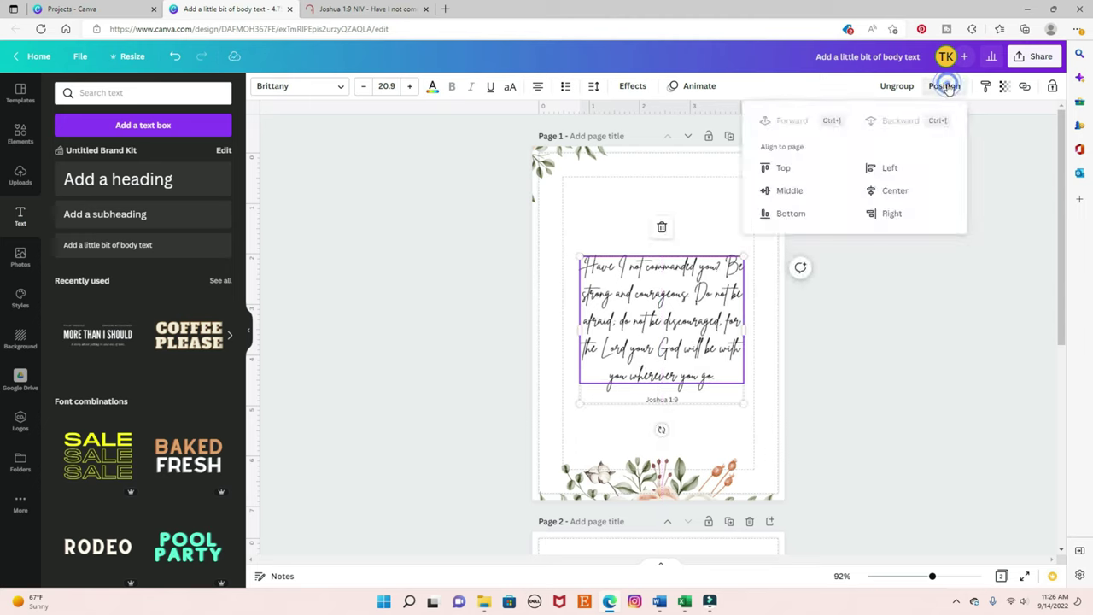
pyautogui.click(786, 190)
pyautogui.click(895, 190)
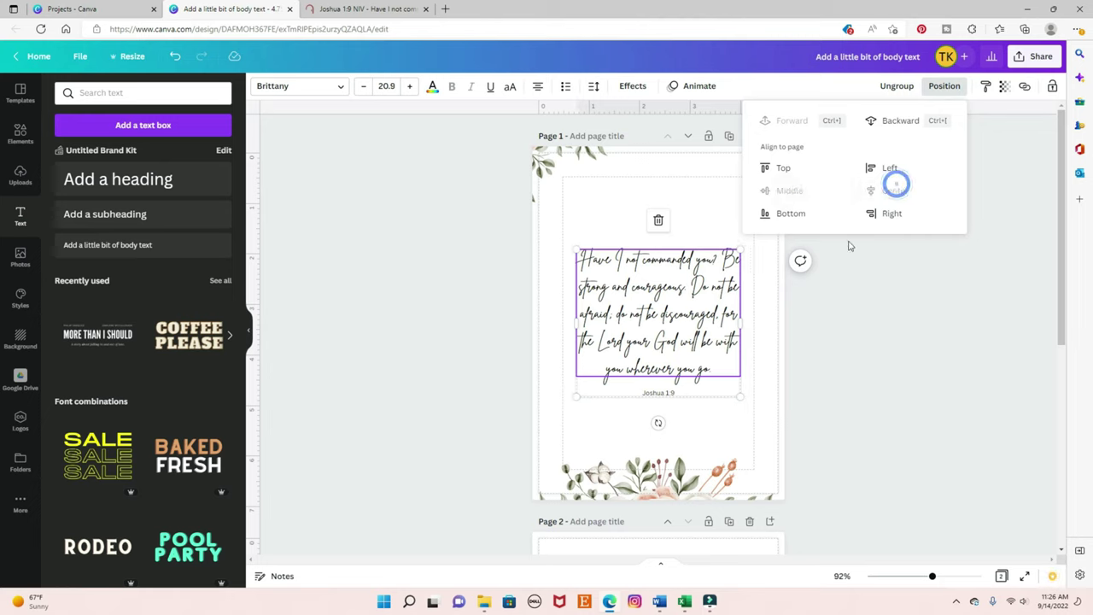
pyautogui.click(898, 303)
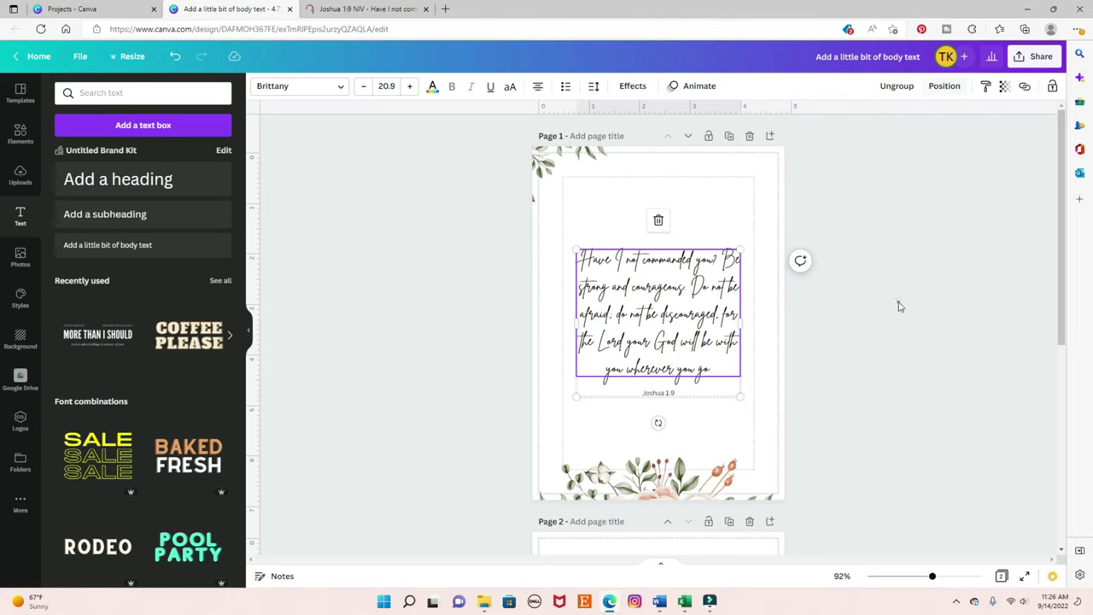
pyautogui.click(828, 297)
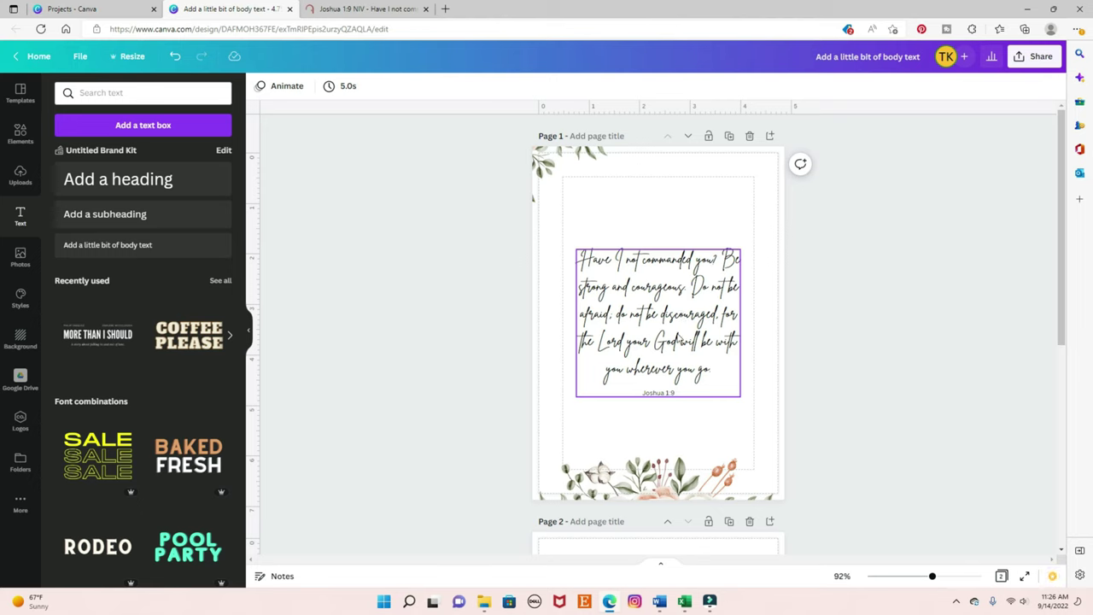
# Step: Move the bottom floral back up and the corner floral back down into the page's upper-left corner
pyautogui.click(671, 478)
pyautogui.moveTo(671, 478); pyautogui.dragTo(671, 435)
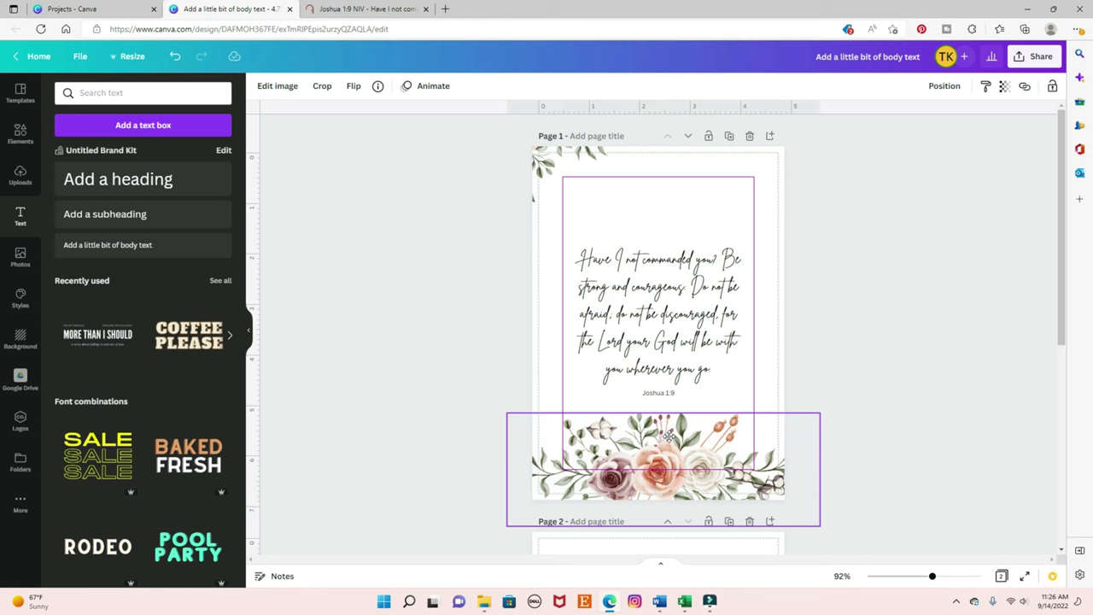
pyautogui.moveTo(564, 166); pyautogui.dragTo(597, 226)
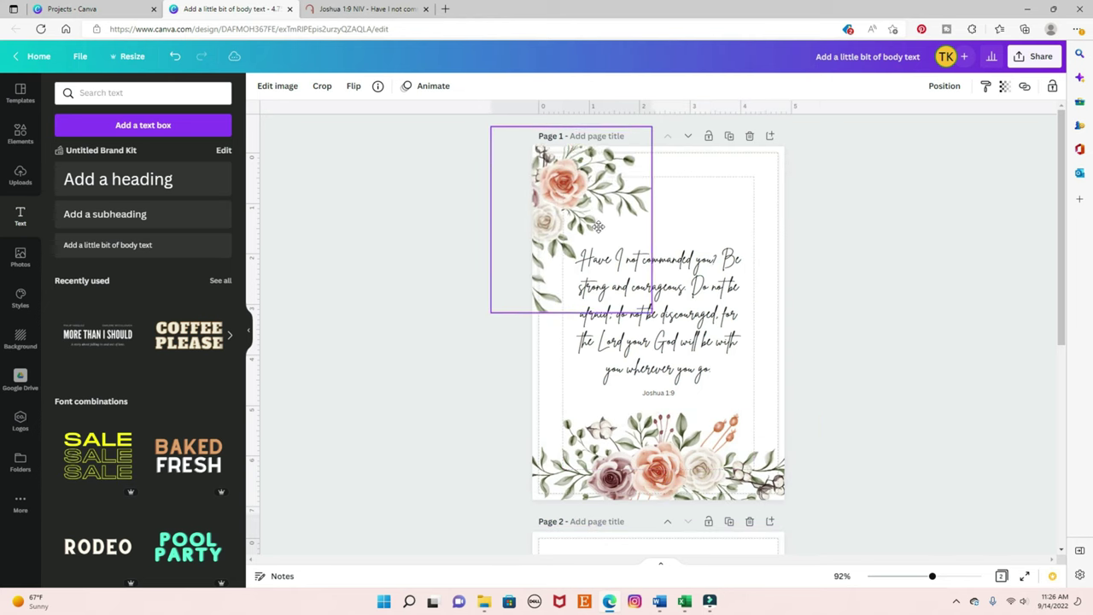
pyautogui.click(764, 211)
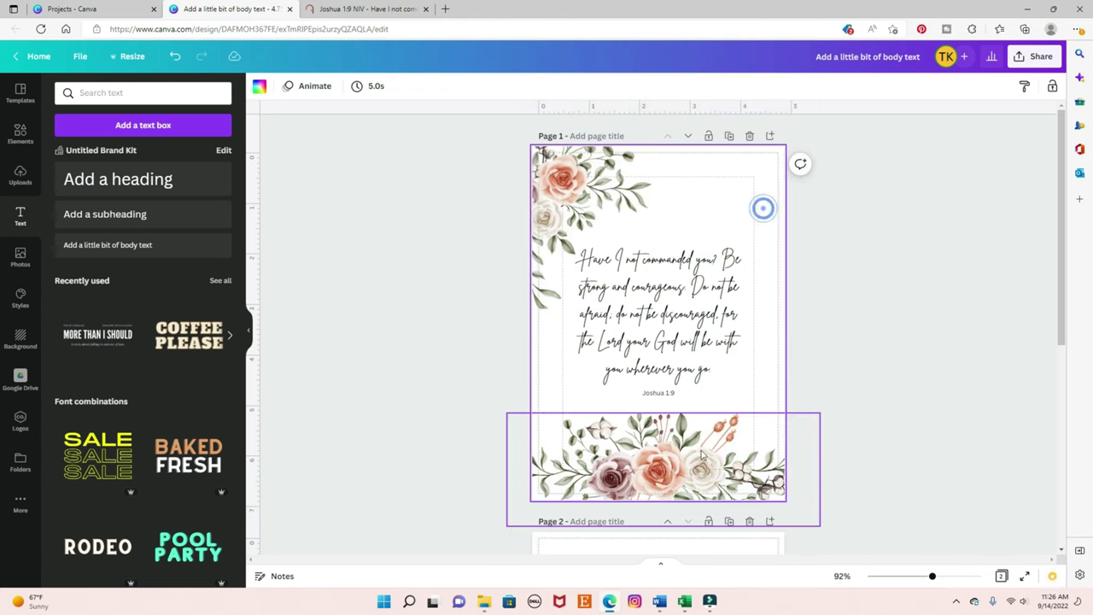
pyautogui.moveTo(702, 405); pyautogui.dragTo(635, 194)
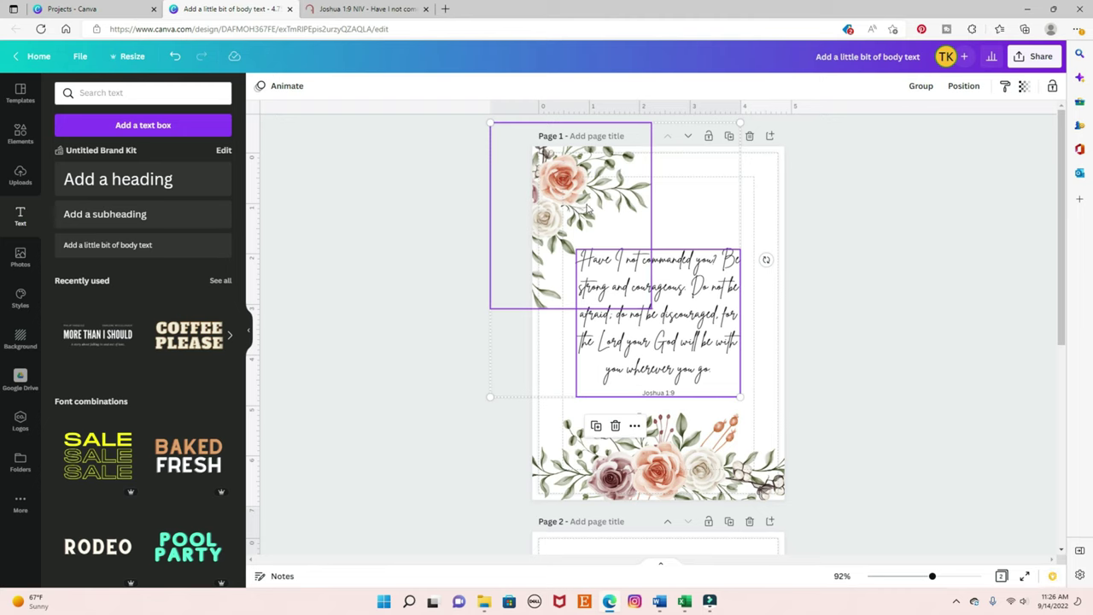
pyautogui.click(891, 208)
pyautogui.moveTo(573, 183); pyautogui.dragTo(579, 190)
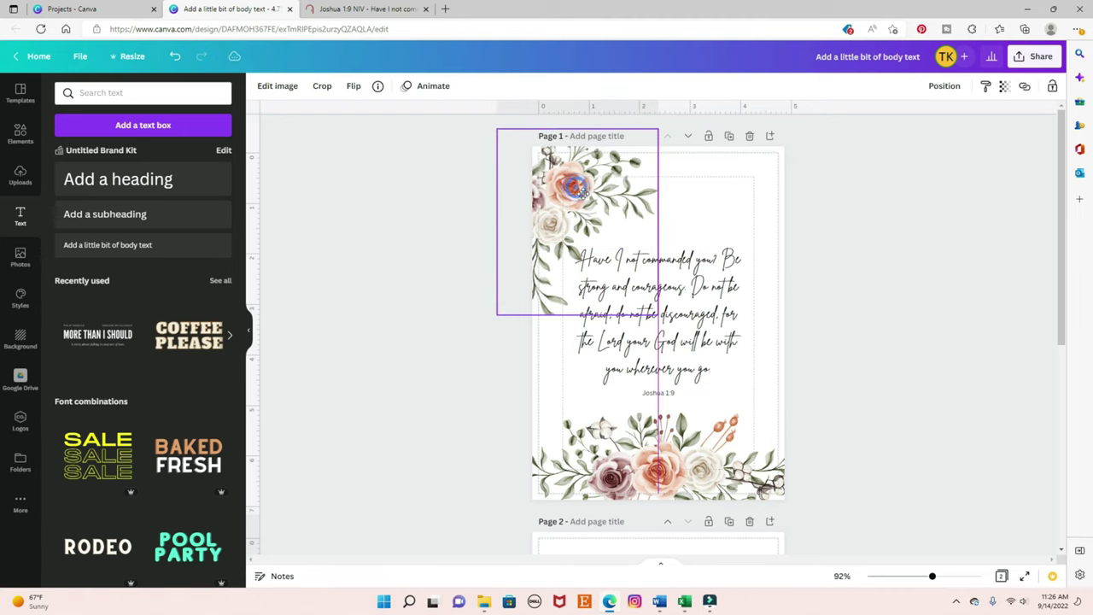
# Step: Reduce the verse's font size to 18.9 and narrow the grouped text, keeping it centred between the florals
pyautogui.click(663, 342)
pyautogui.click(361, 86)
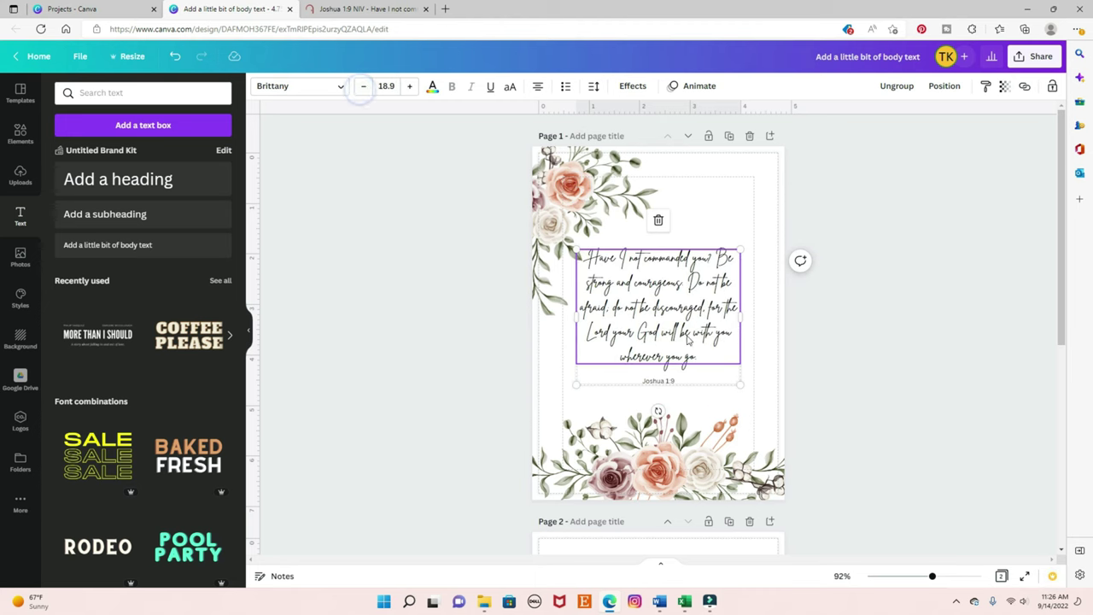
pyautogui.moveTo(675, 321); pyautogui.dragTo(677, 331)
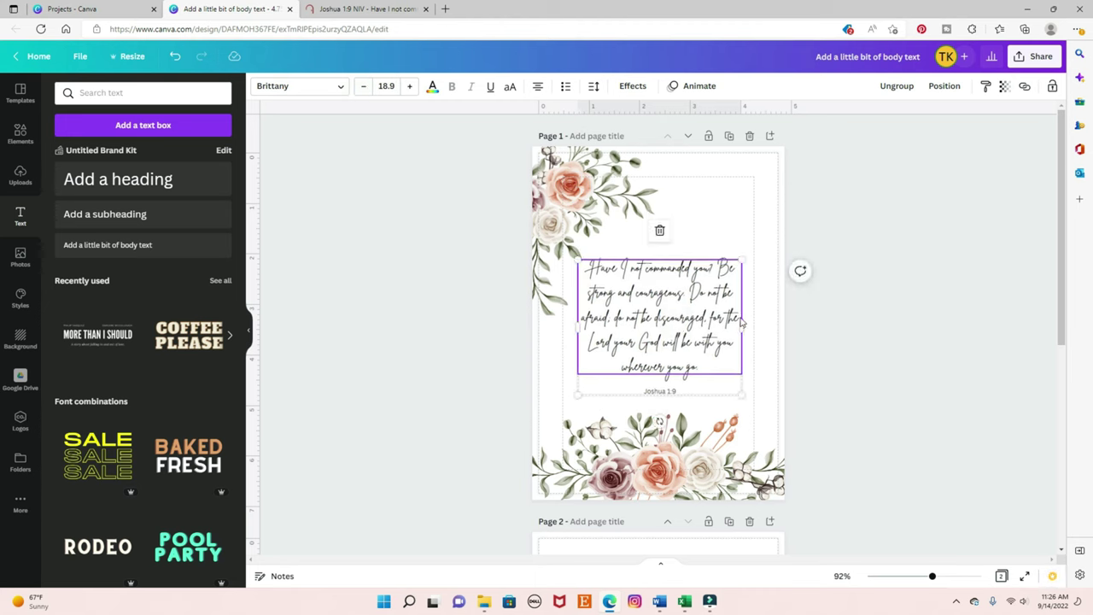
pyautogui.moveTo(744, 325); pyautogui.dragTo(692, 323)
# Step: Rotate the corner floral 12° clockwise and shift it slightly inward and up in the page corner
pyautogui.click(591, 185)
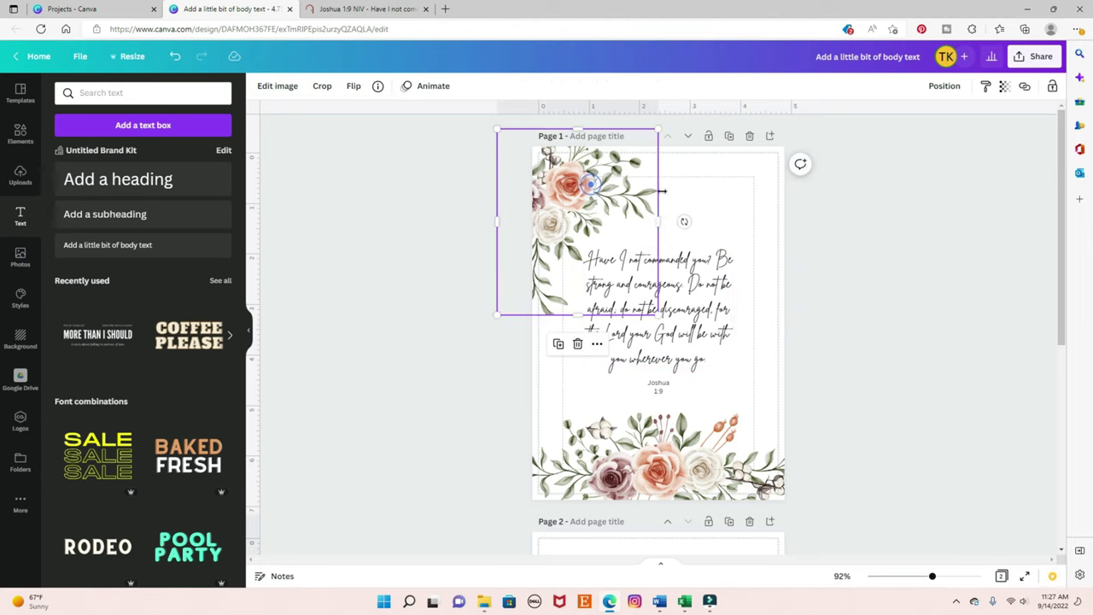
pyautogui.moveTo(685, 221); pyautogui.dragTo(708, 243)
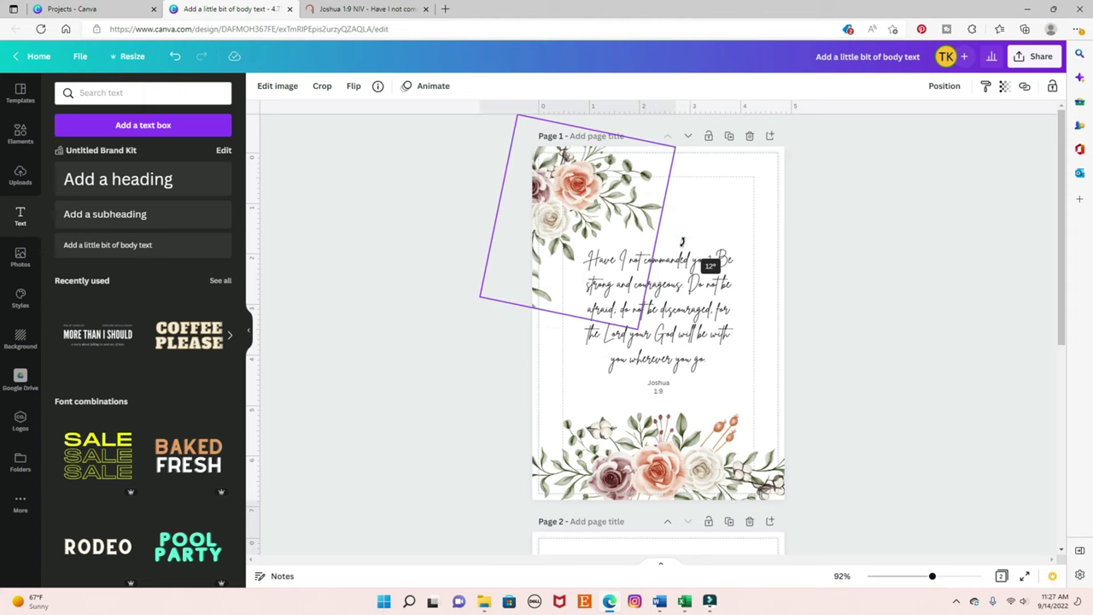
pyautogui.moveTo(581, 183); pyautogui.dragTo(593, 176)
pyautogui.click(718, 179)
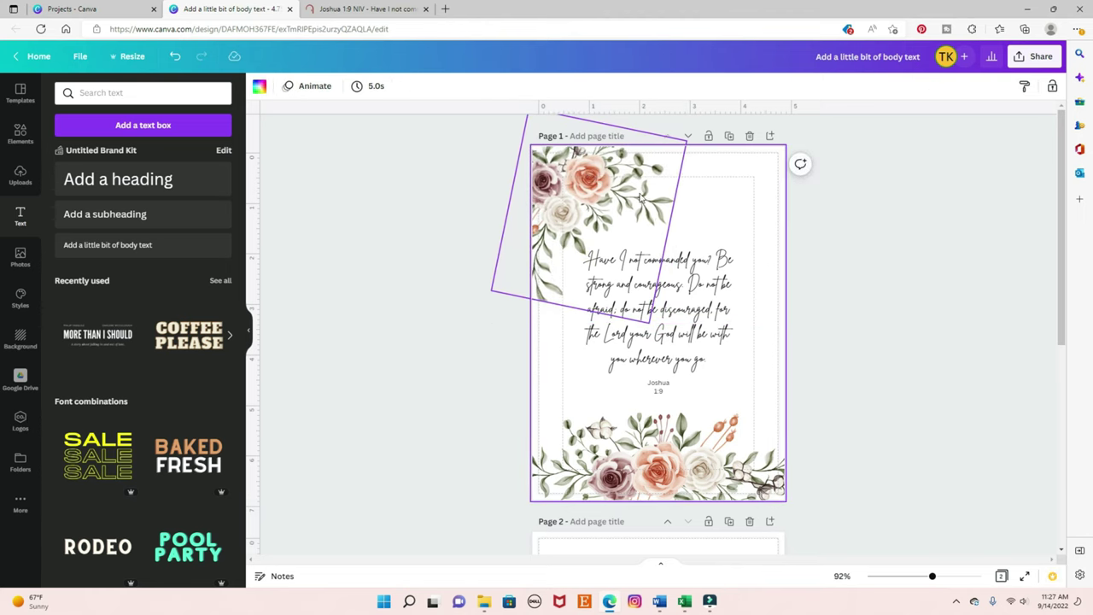
# Step: Centre the bottom floral horizontally on the page and lower the grouped verse slightly, keeping it centred
pyautogui.moveTo(677, 453); pyautogui.dragTo(670, 453)
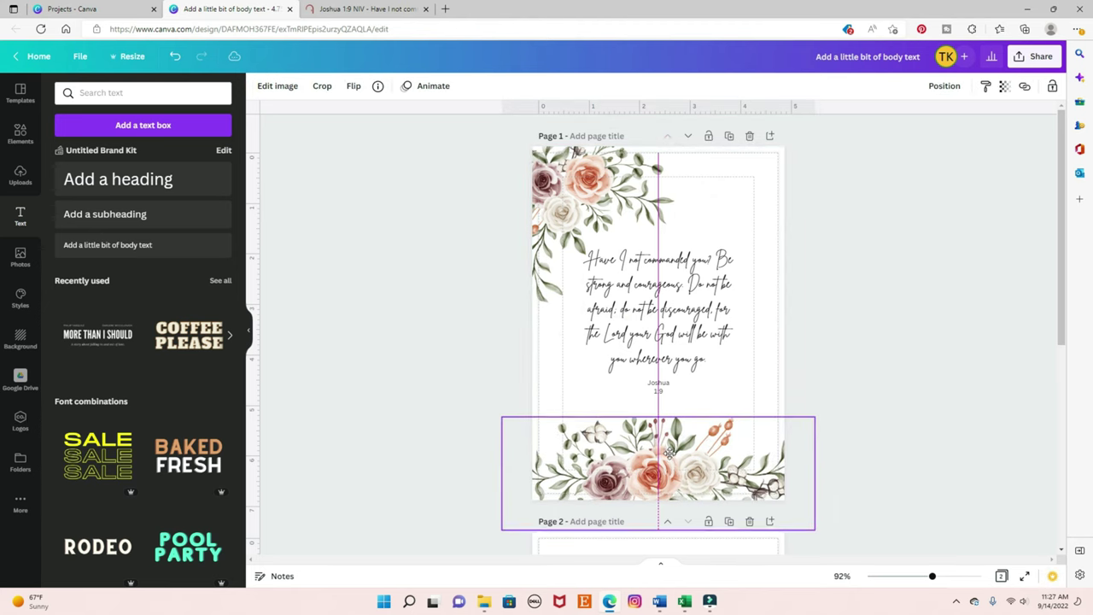
pyautogui.click(714, 297)
pyautogui.moveTo(714, 303)
pyautogui.mouseDown()
pyautogui.moveTo(715, 318)
pyautogui.moveTo(716, 295)
pyautogui.mouseUp()
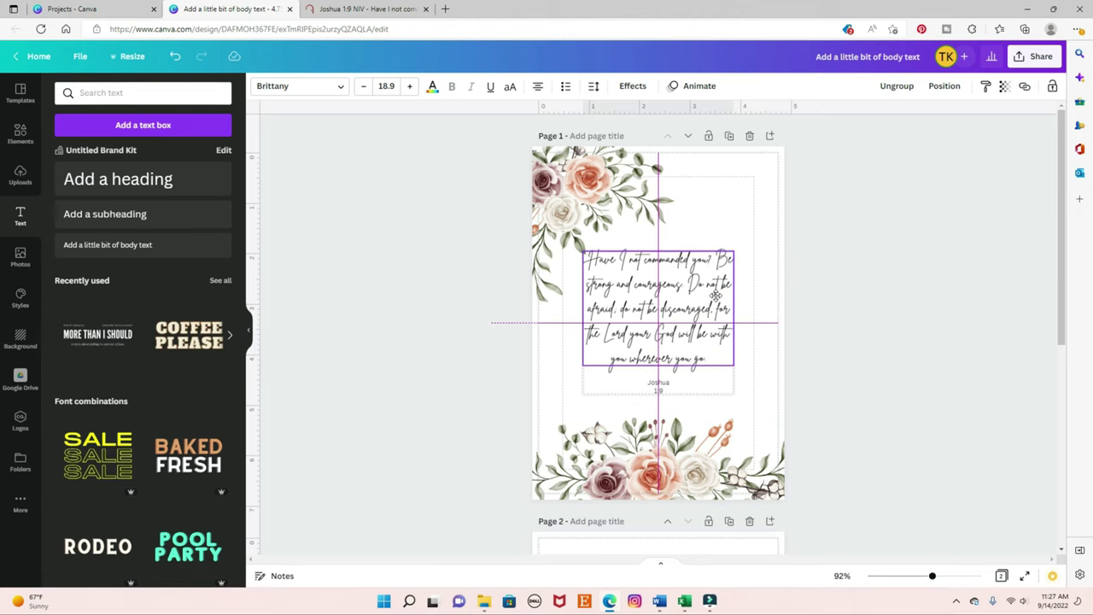
pyautogui.moveTo(715, 294); pyautogui.dragTo(716, 304)
pyautogui.click(879, 290)
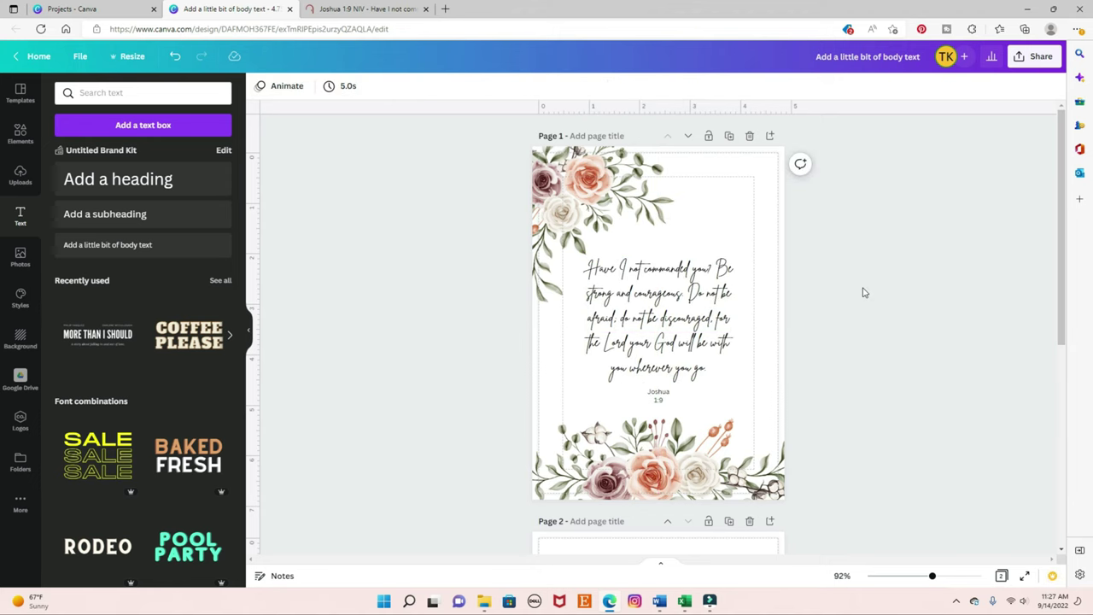
# Step: Nudge the corner floral very slightly inward on page 1
pyautogui.click(634, 183)
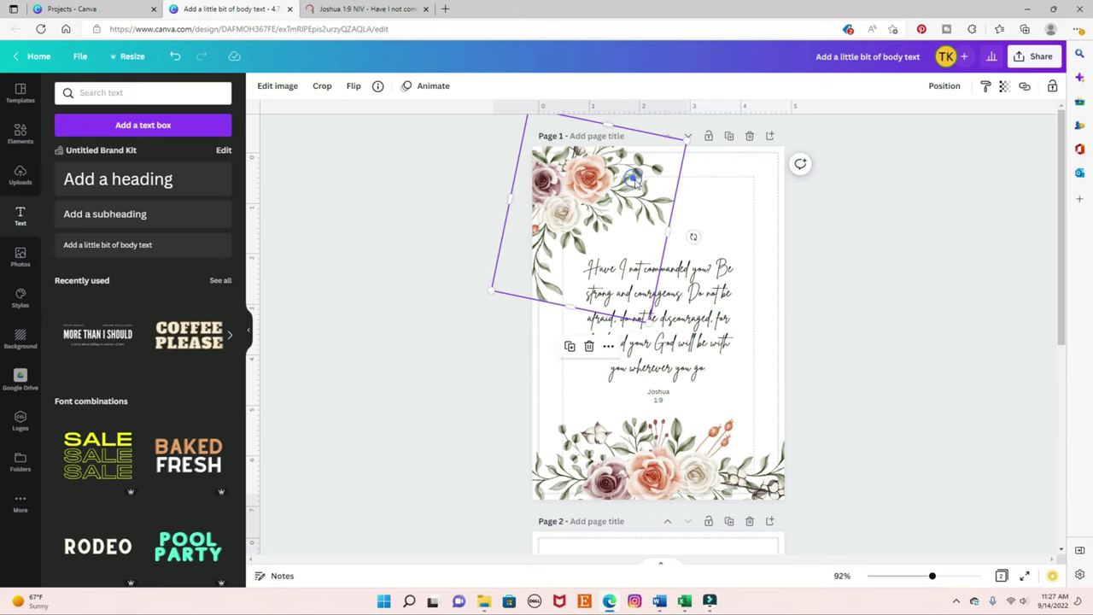
pyautogui.click(874, 259)
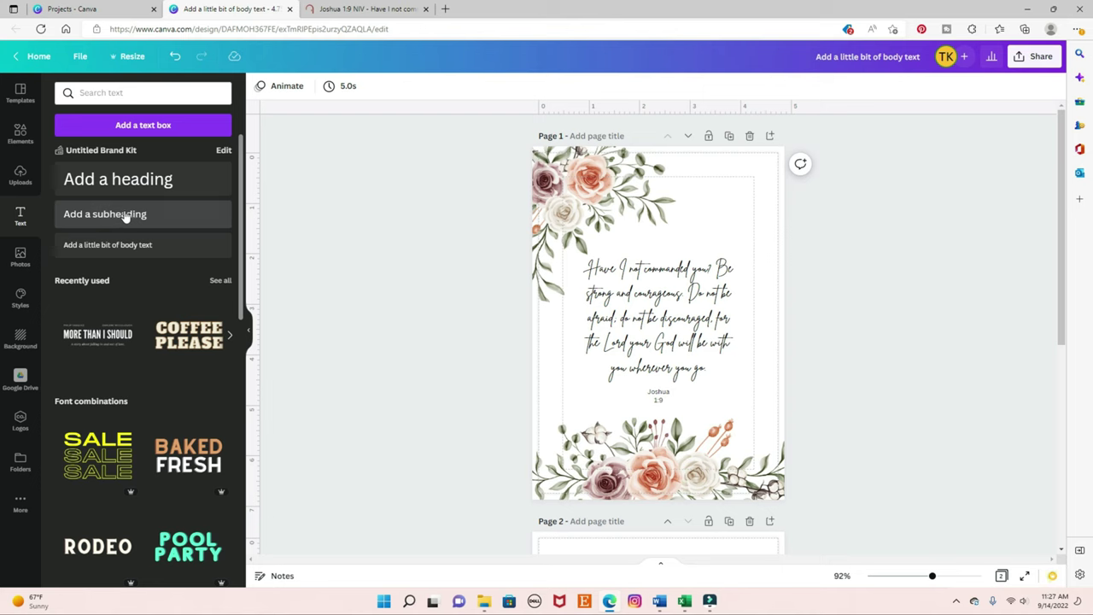
# Step: Add a body text line with the handle starting "planningwith" above the verse and set its font size to 8
pyautogui.click(119, 245)
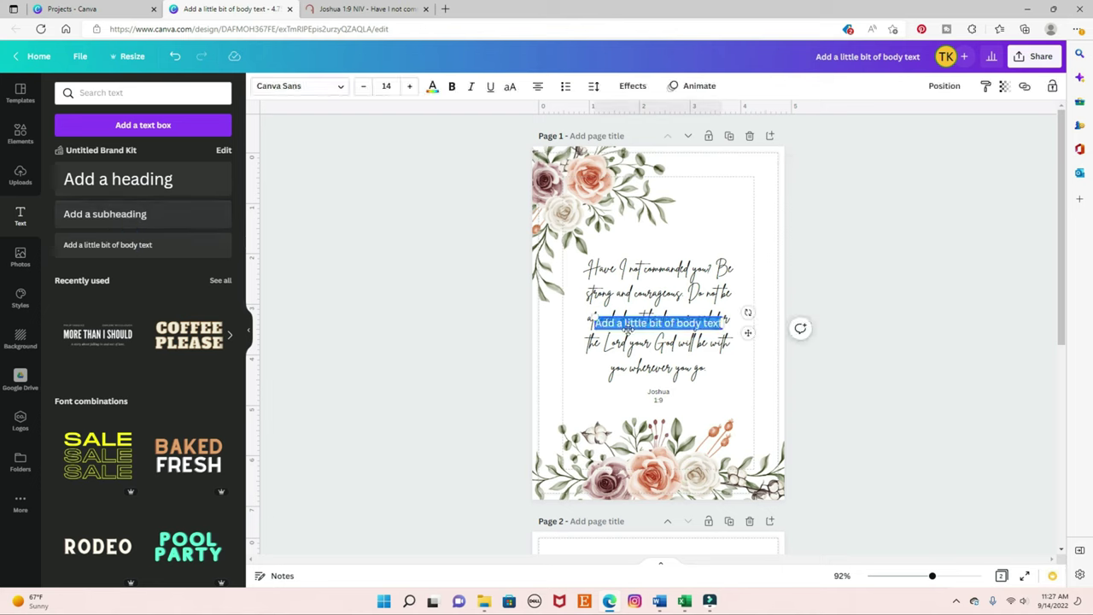
pyautogui.moveTo(747, 333); pyautogui.dragTo(774, 251)
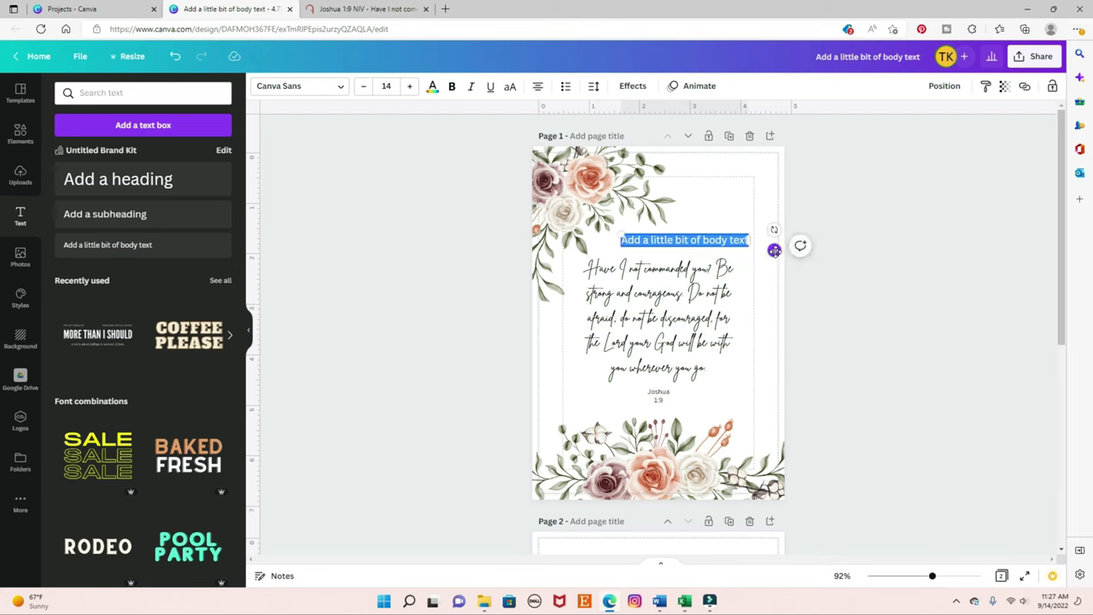
pyautogui.write('planning')
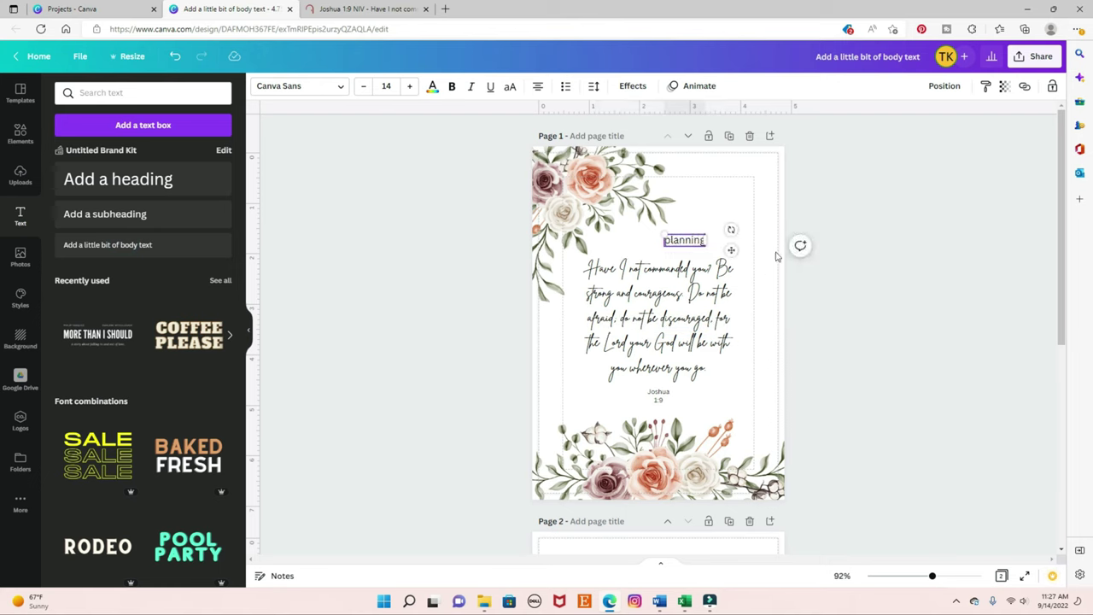
pyautogui.write('with')
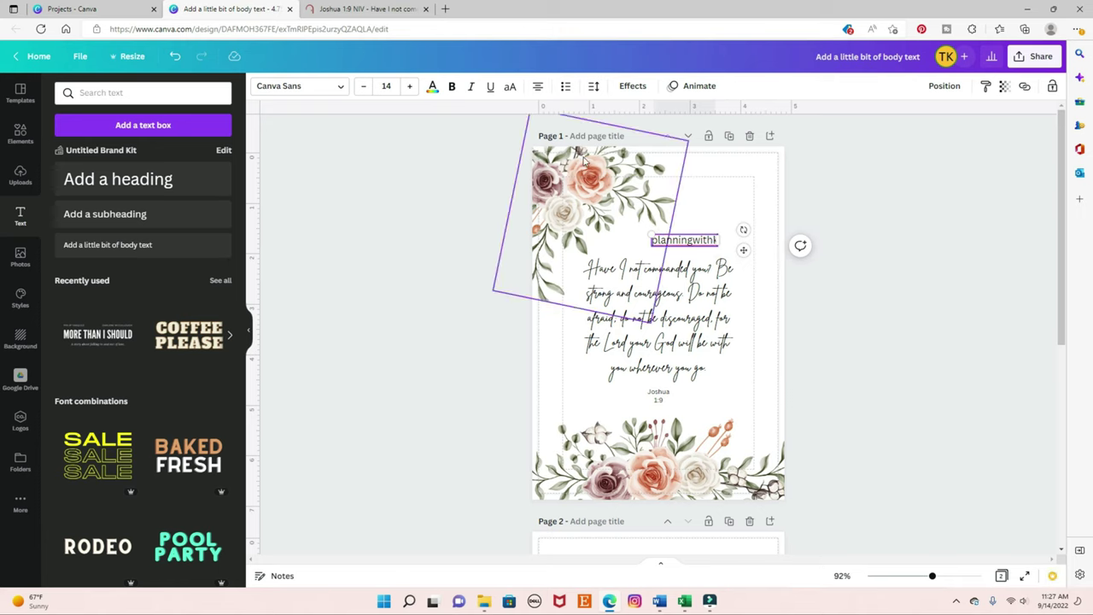
pyautogui.click(390, 86)
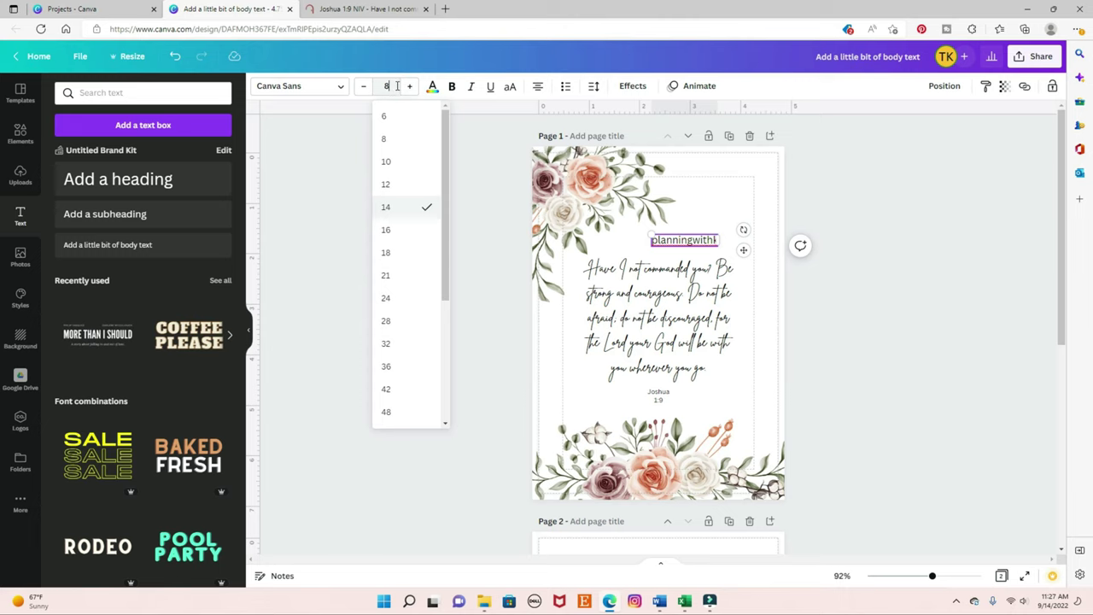
pyautogui.press('Return')
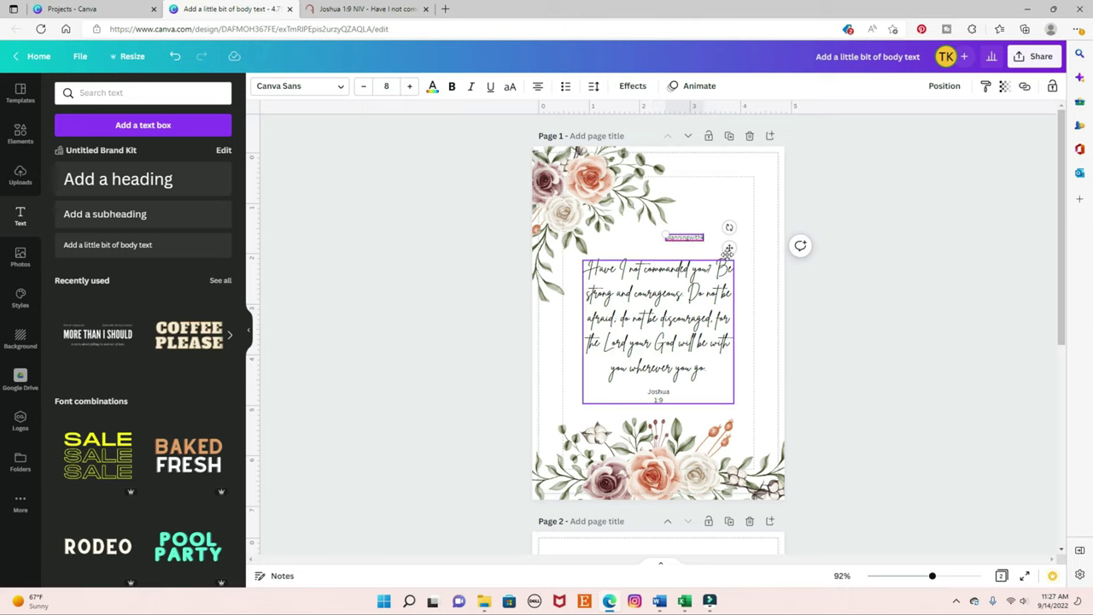
# Step: Rotate the small handle text 90° counterclockwise and place it just inside page 1's left edge, vertically centred on the page
pyautogui.moveTo(729, 228); pyautogui.dragTo(676, 185)
pyautogui.click(697, 191)
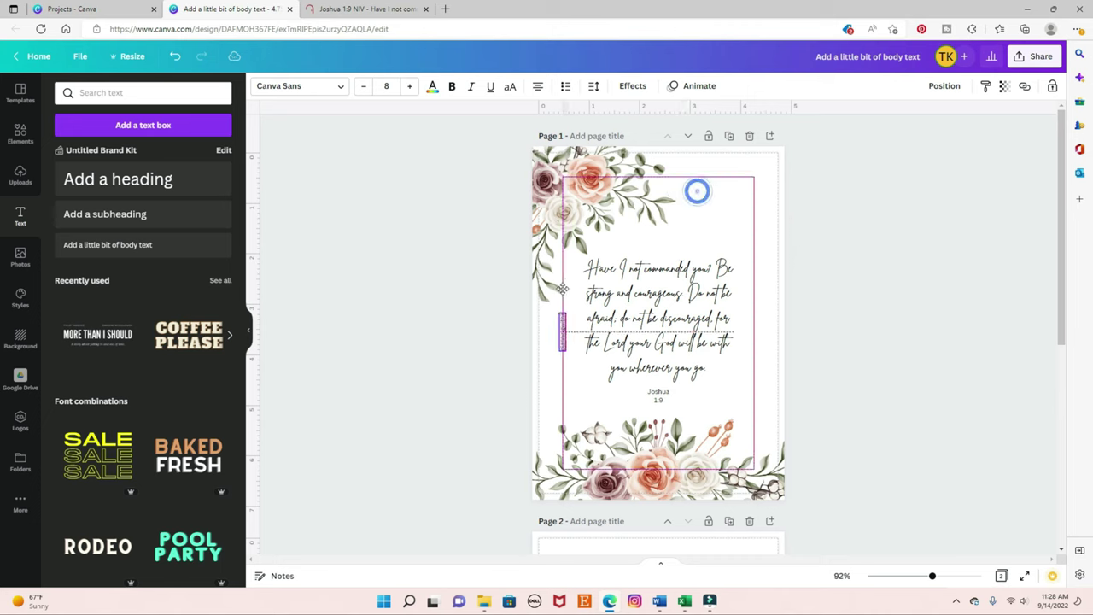
pyautogui.moveTo(563, 288); pyautogui.dragTo(564, 278)
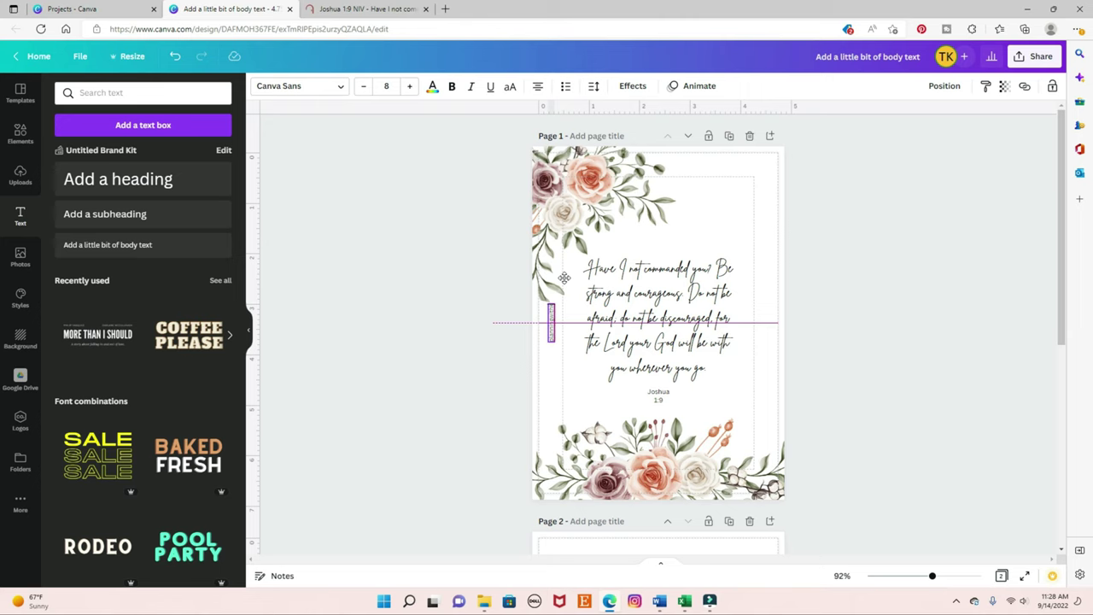
pyautogui.moveTo(563, 277); pyautogui.dragTo(562, 277)
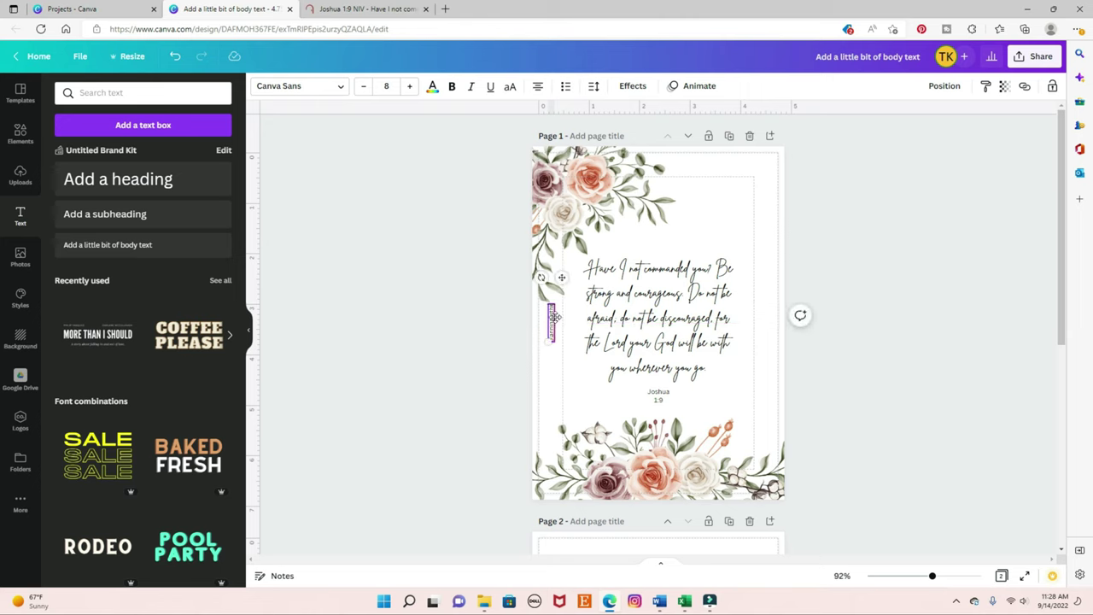
pyautogui.click(461, 332)
pyautogui.click(551, 323)
pyautogui.click(550, 322)
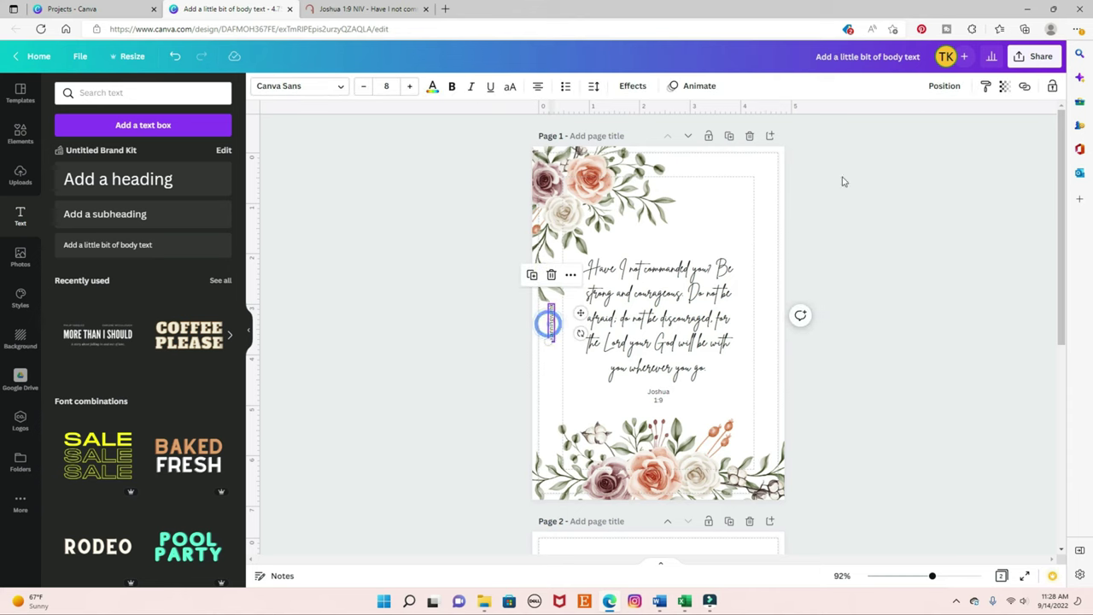
pyautogui.click(944, 86)
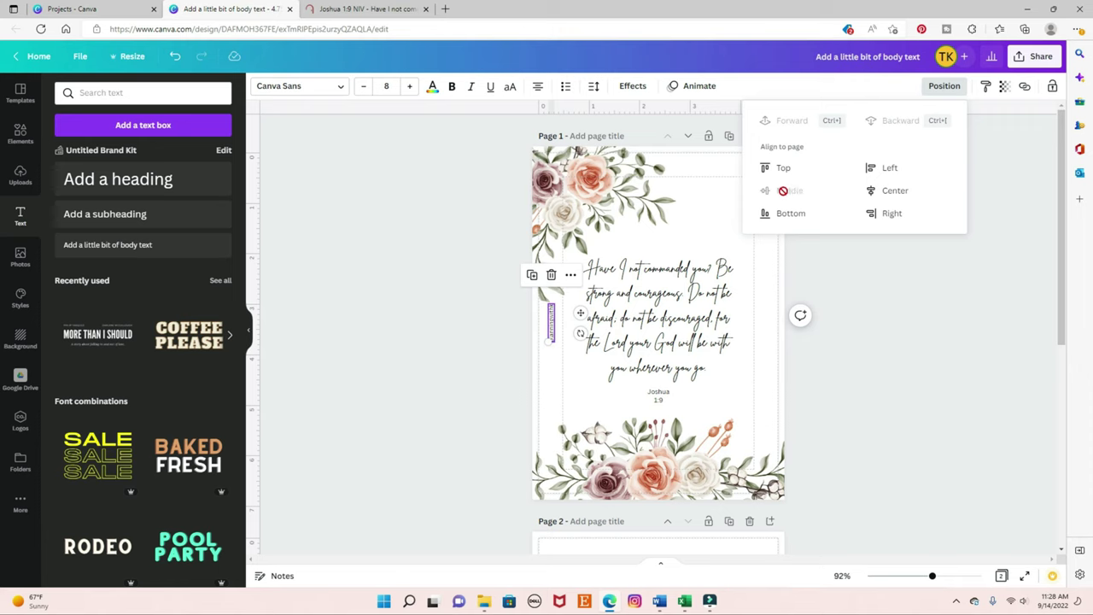
pyautogui.click(883, 327)
pyautogui.click(883, 327)
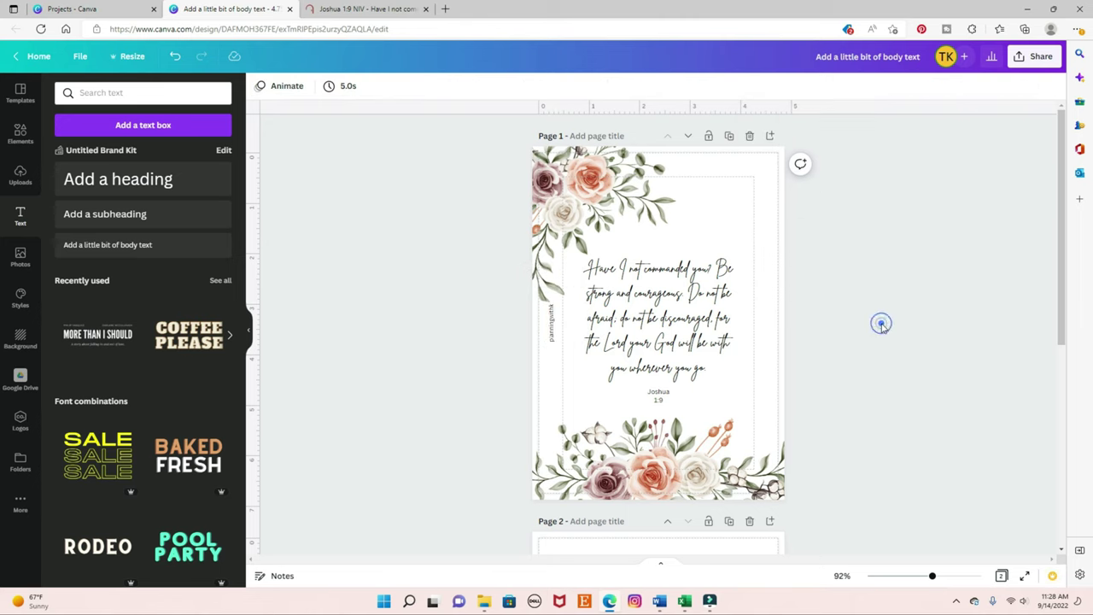
# Step: Reduce the vertical handle text's font size to 7, keeping it vertically centred along the page's left edge
pyautogui.click(551, 322)
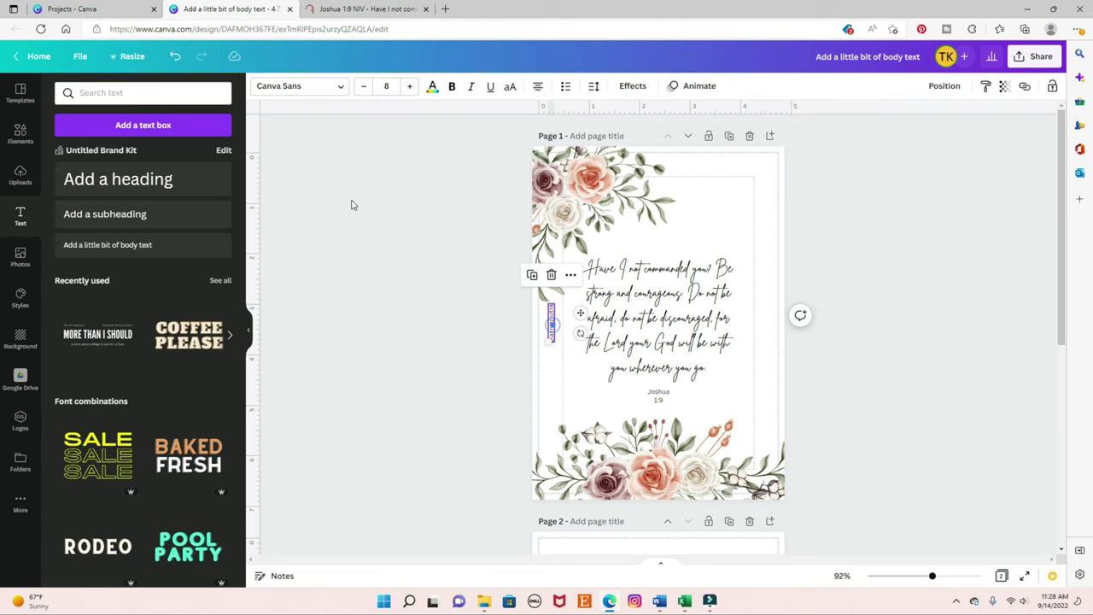
pyautogui.click(386, 86)
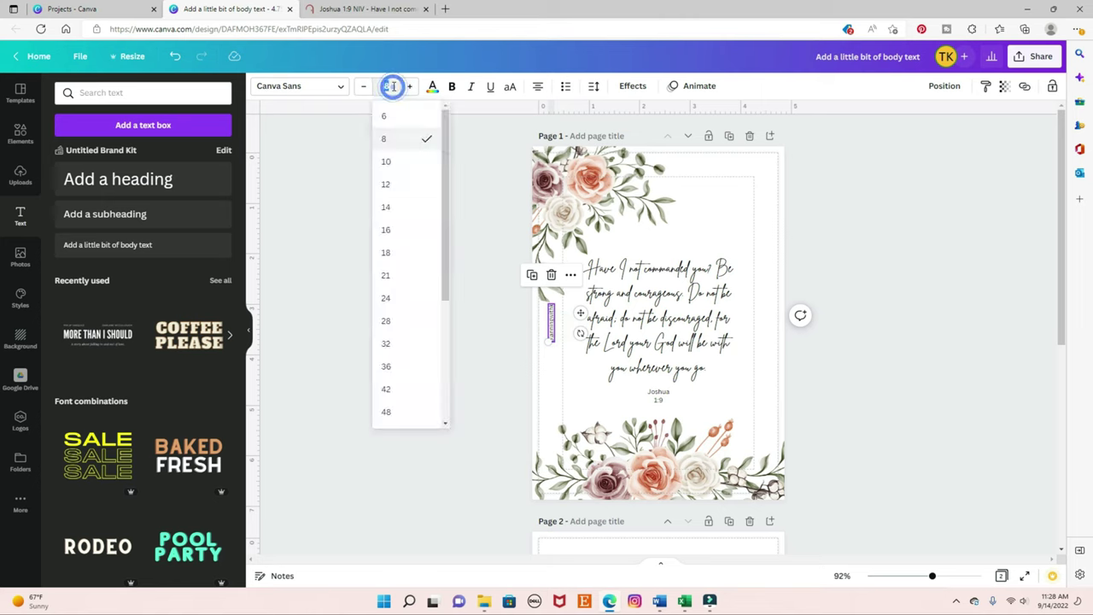
pyautogui.write('7')
pyautogui.press('Return')
pyautogui.click(485, 346)
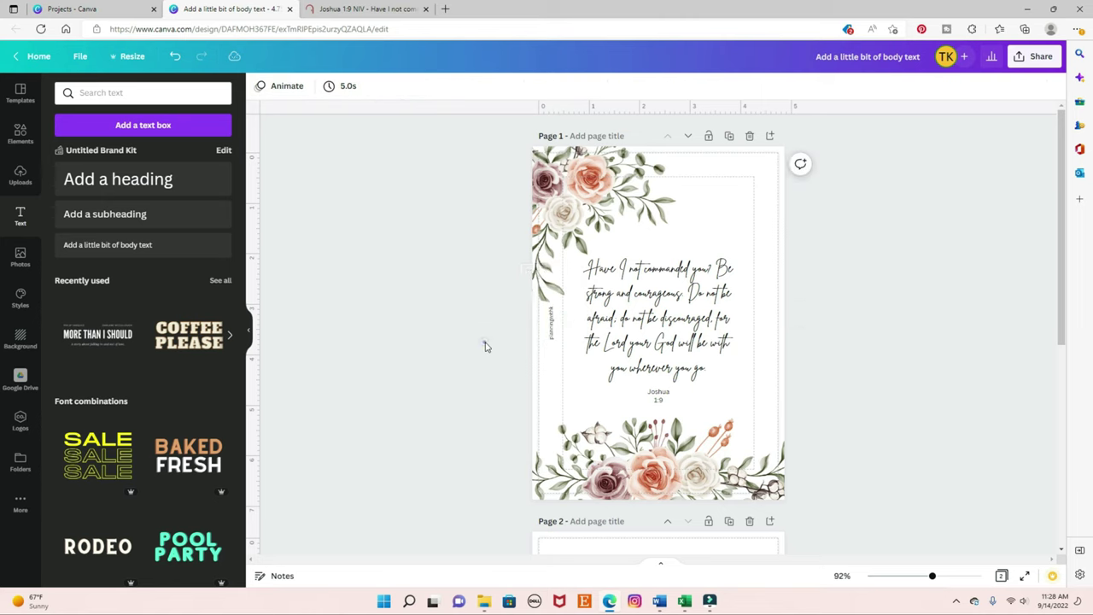
pyautogui.click(550, 322)
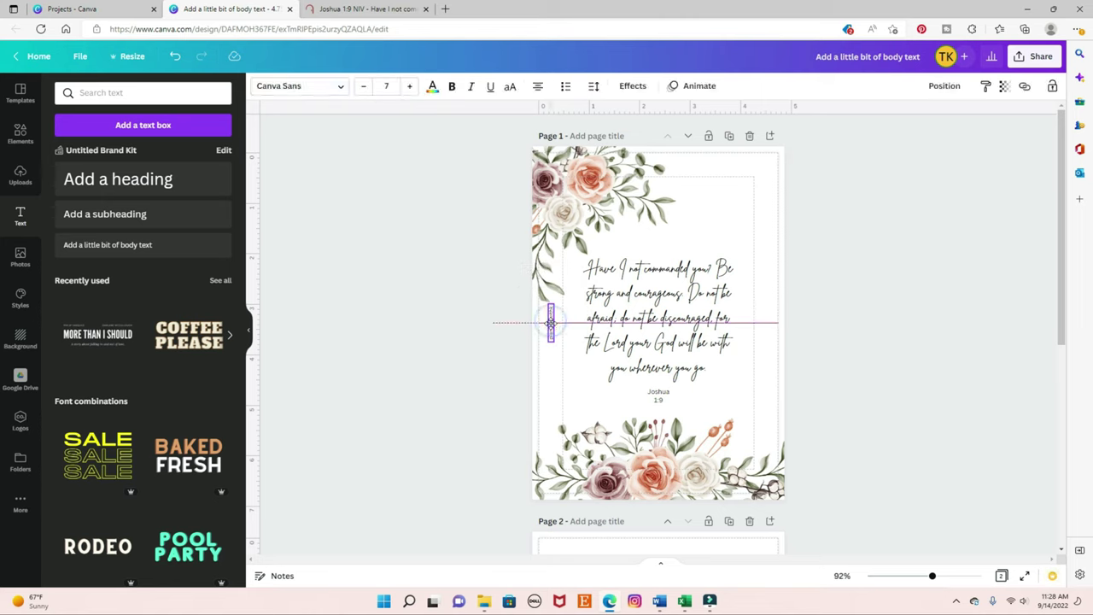
pyautogui.click(484, 300)
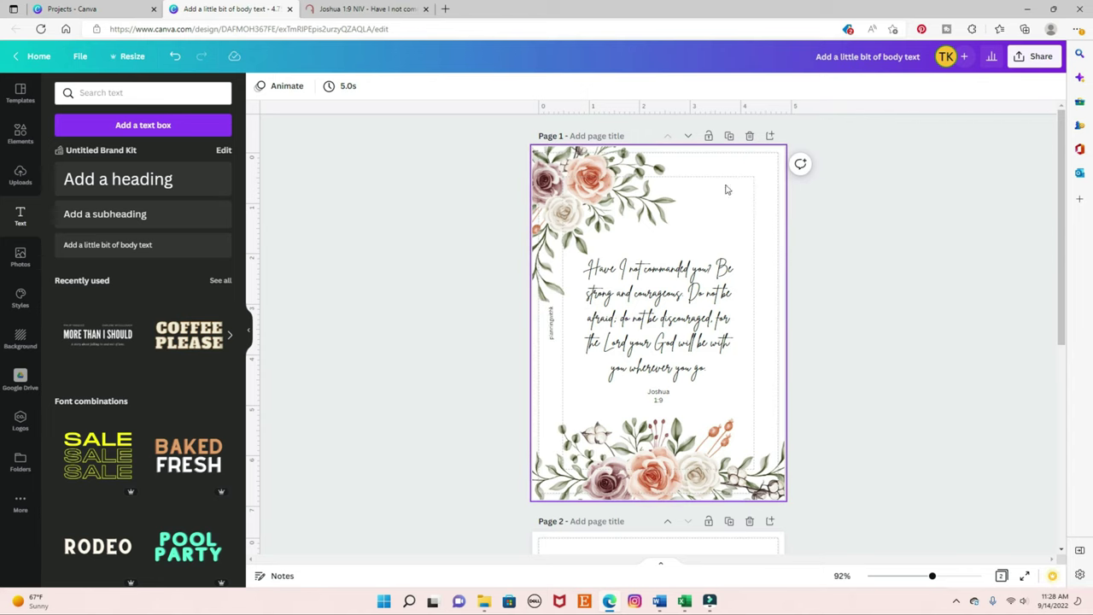
# Step: Nudge the corner floral slightly to the right and keep the bottom floral centred horizontally on the page
pyautogui.click(609, 171)
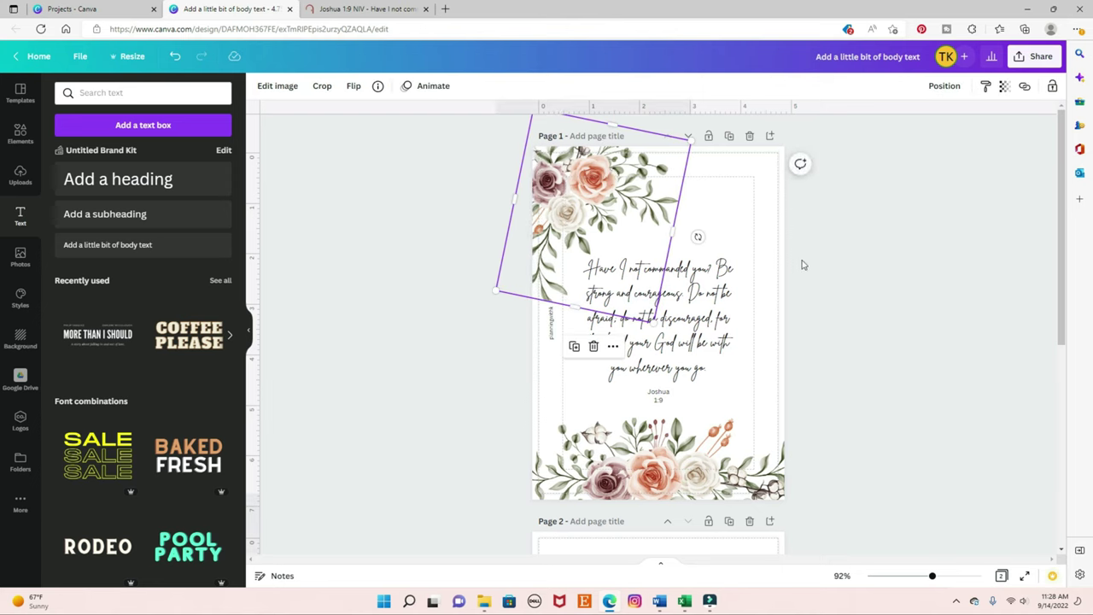
pyautogui.click(879, 279)
pyautogui.click(800, 432)
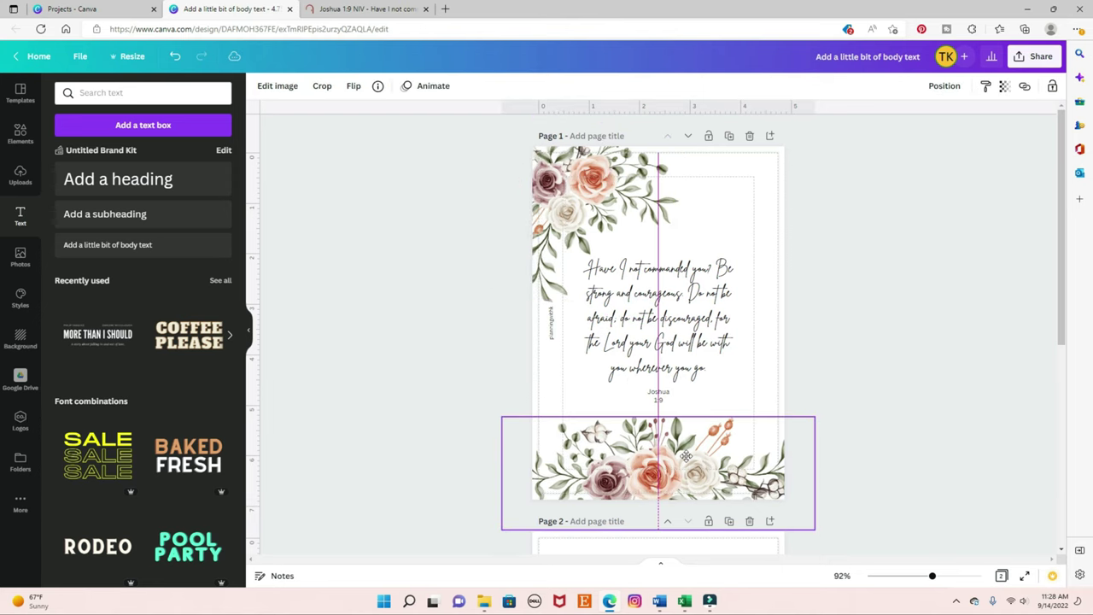
pyautogui.moveTo(686, 456); pyautogui.dragTo(683, 466)
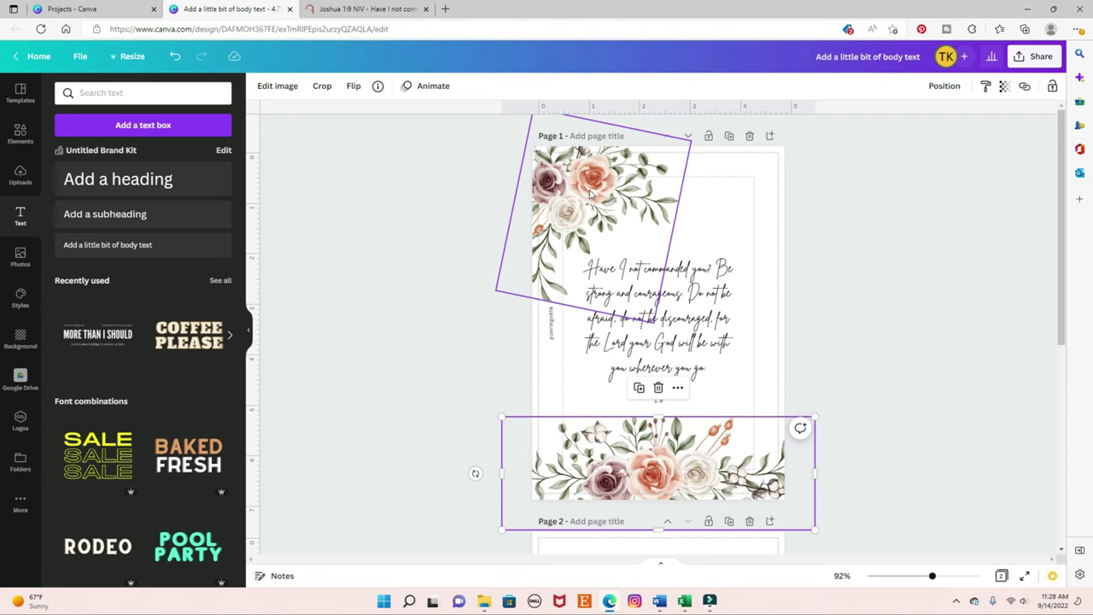
pyautogui.click(875, 340)
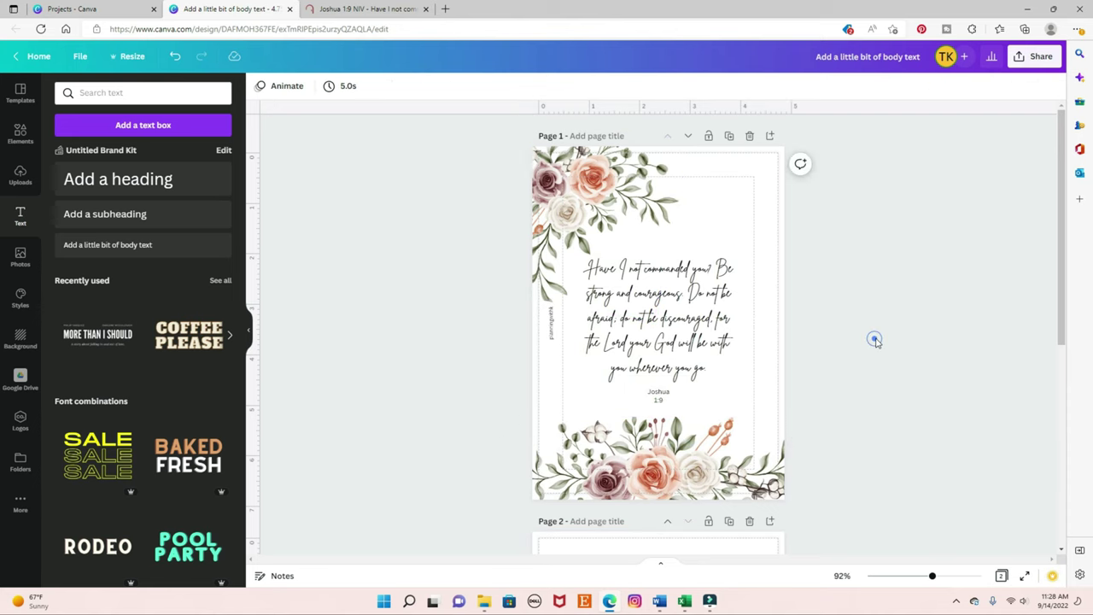
# Step: Lower the bottom floral's transparency value slightly so its colours look softer
pyautogui.click(649, 457)
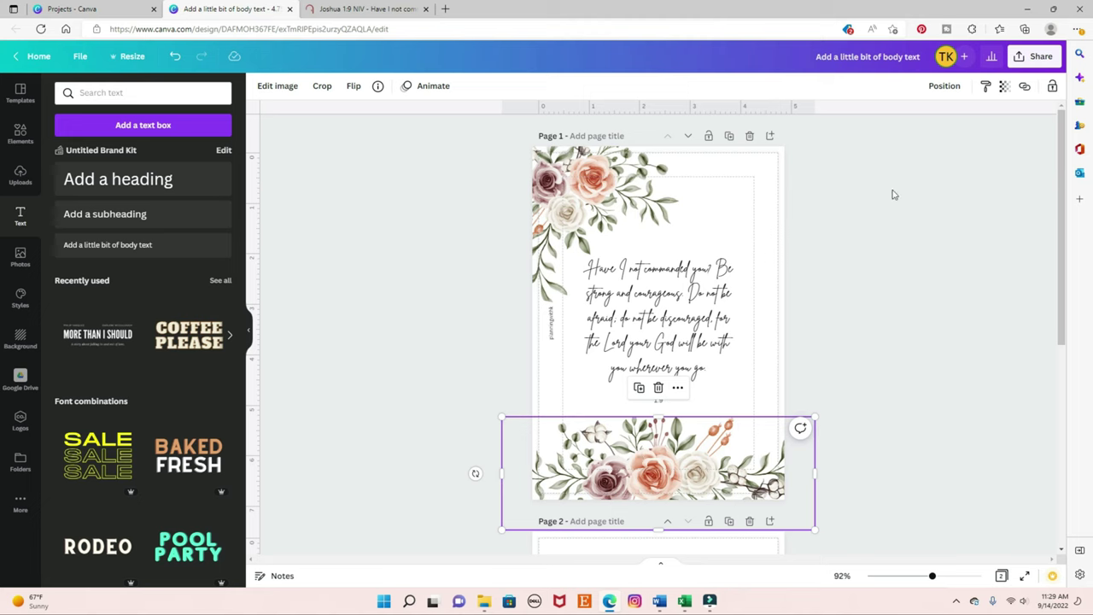
pyautogui.click(1005, 89)
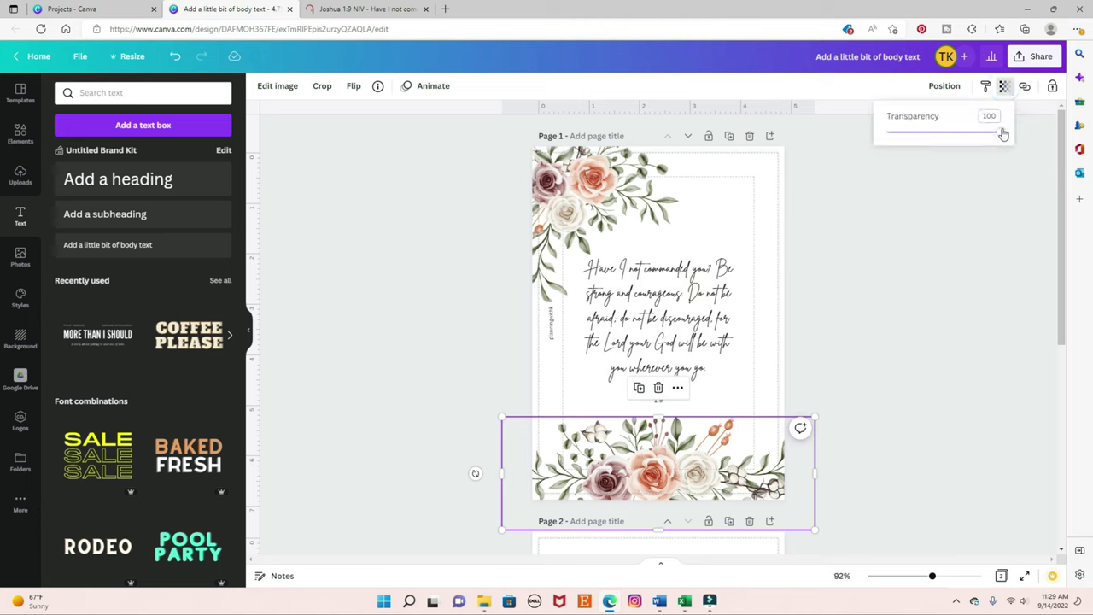
pyautogui.moveTo(995, 133); pyautogui.dragTo(979, 139)
pyautogui.click(889, 269)
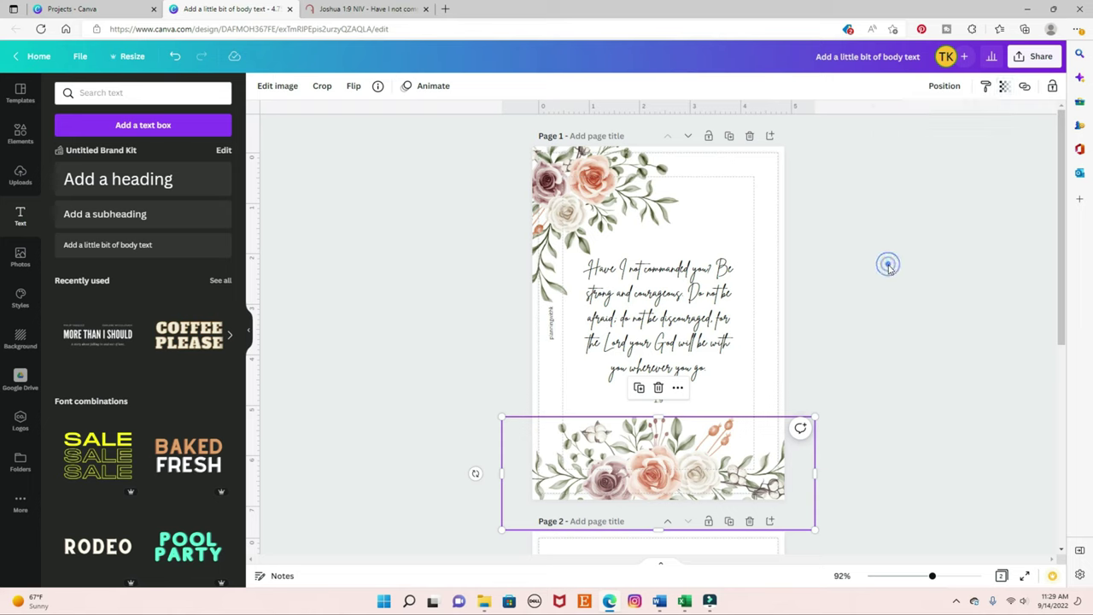
pyautogui.click(888, 264)
# Step: Set the corner floral's transparency to 80 and check the bottom floral's transparency value
pyautogui.click(592, 186)
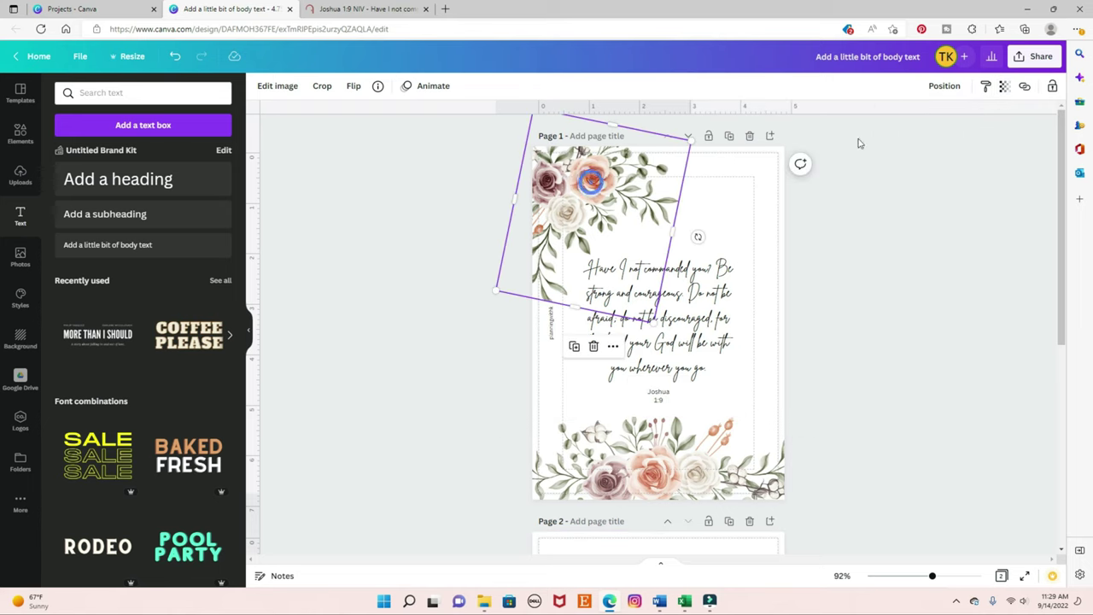
pyautogui.click(1004, 86)
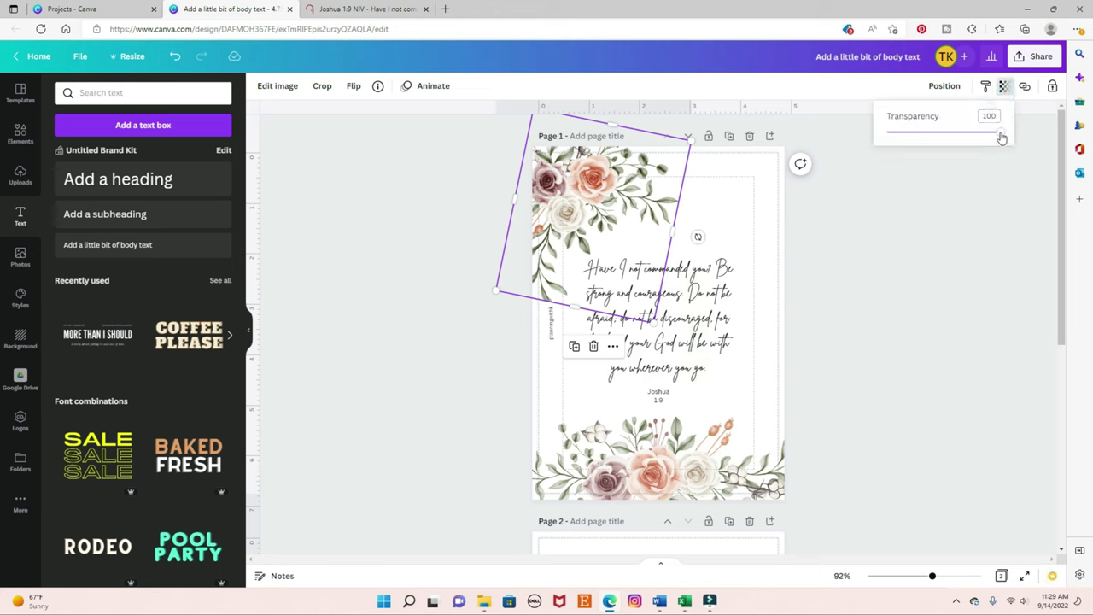
pyautogui.moveTo(1000, 137)
pyautogui.mouseDown()
pyautogui.moveTo(931, 134)
pyautogui.moveTo(1001, 137)
pyautogui.mouseUp()
pyautogui.click(990, 114)
pyautogui.write('80')
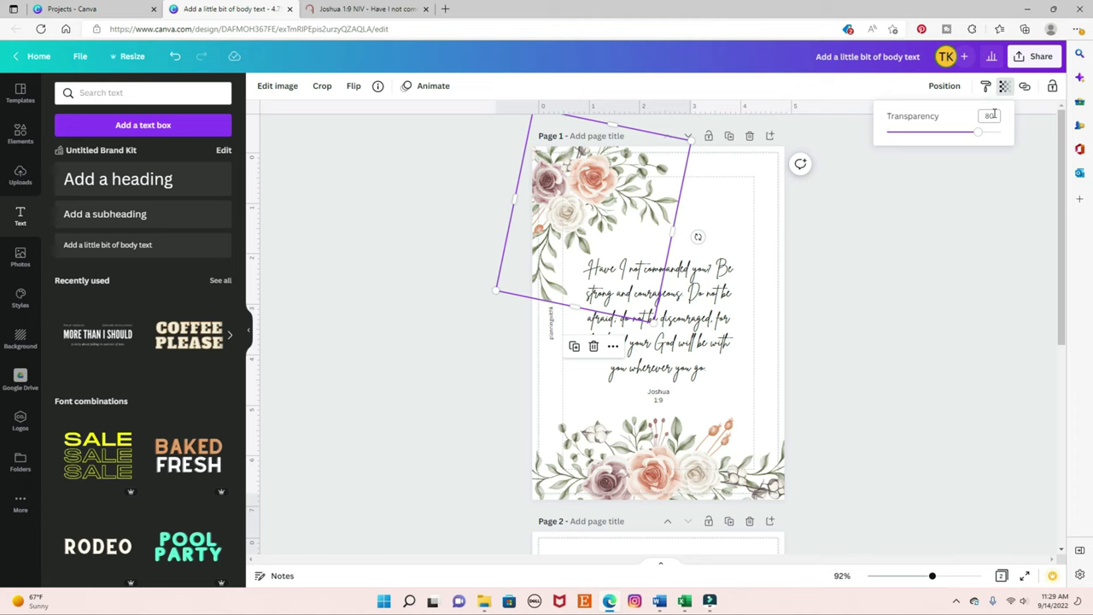
pyautogui.press('Tab')
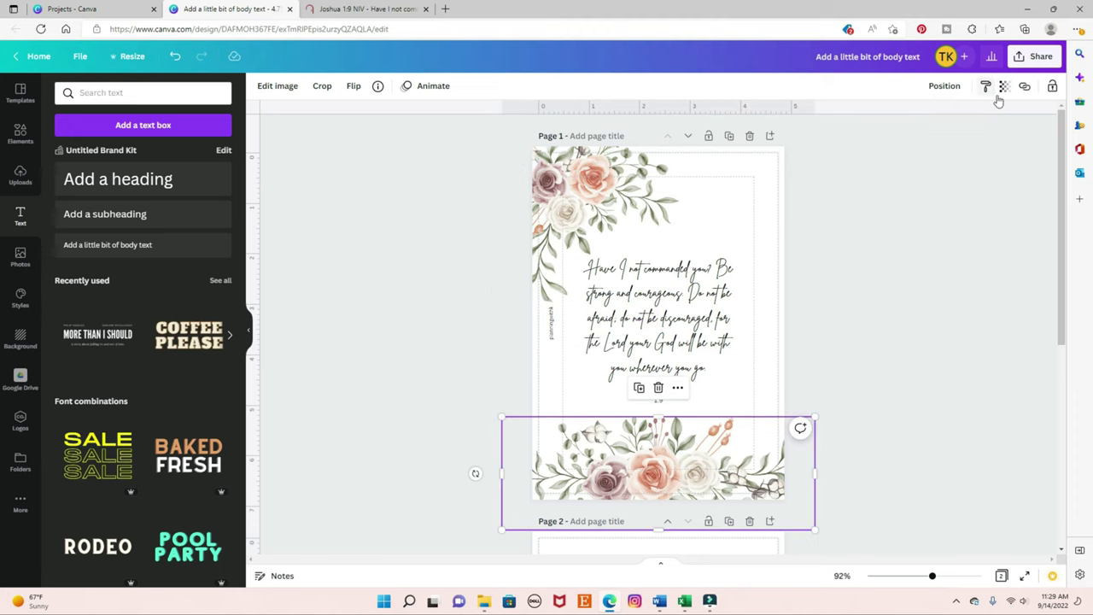
pyautogui.click(1005, 87)
pyautogui.click(954, 190)
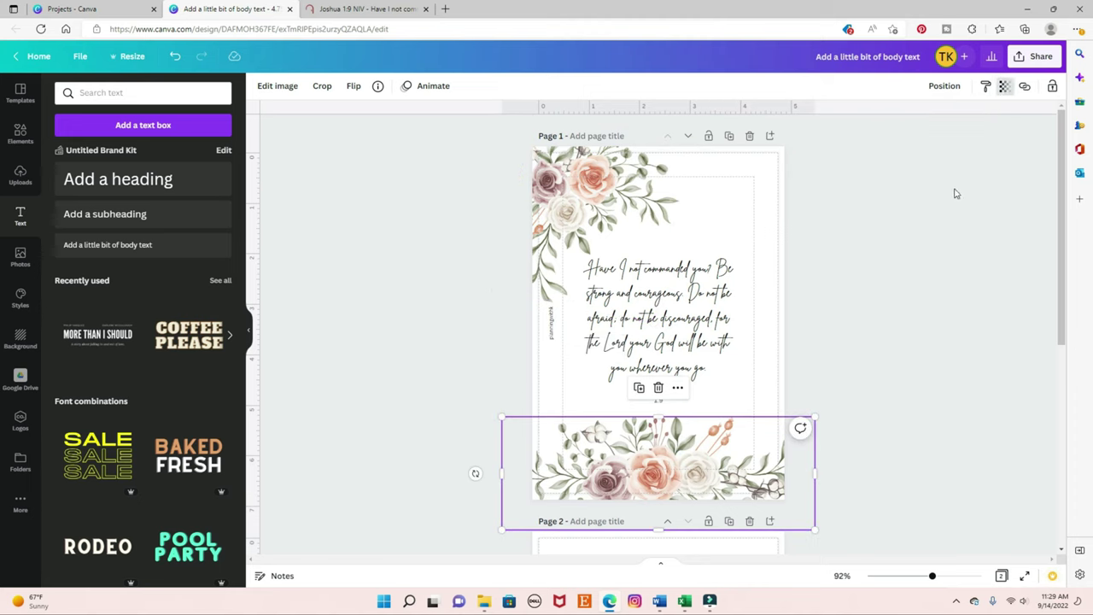
pyautogui.click(860, 238)
# Step: Stretch the corner floral slightly past its lower edge, then scale the whole floral down a little in the page corner
pyautogui.click(551, 289)
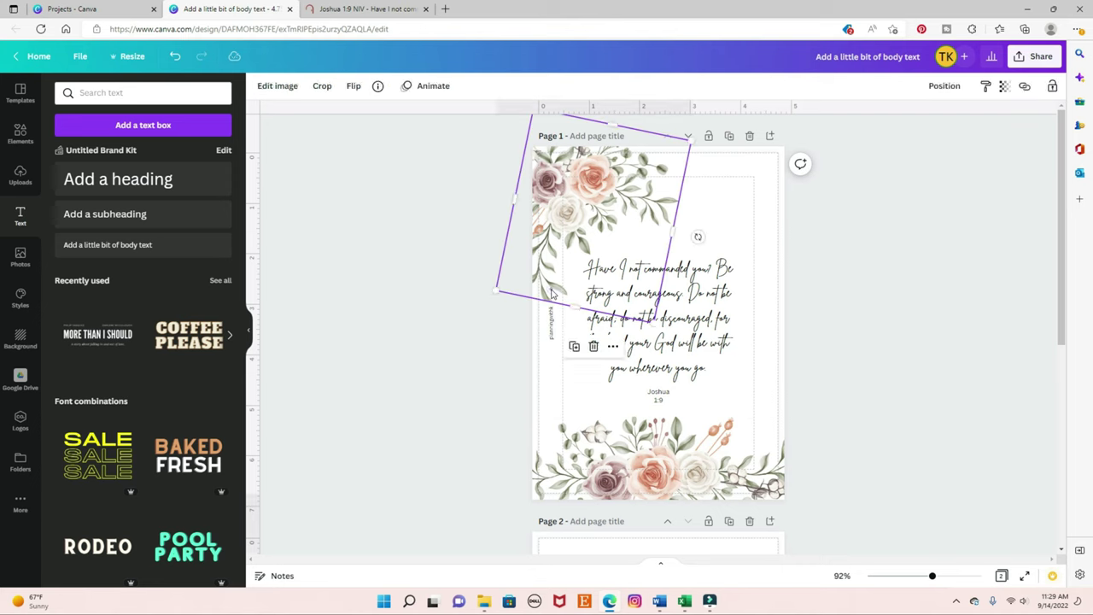
pyautogui.moveTo(575, 306); pyautogui.dragTo(572, 318)
pyautogui.moveTo(587, 232)
pyautogui.mouseDown()
pyautogui.moveTo(579, 229)
pyautogui.moveTo(590, 230)
pyautogui.mouseUp()
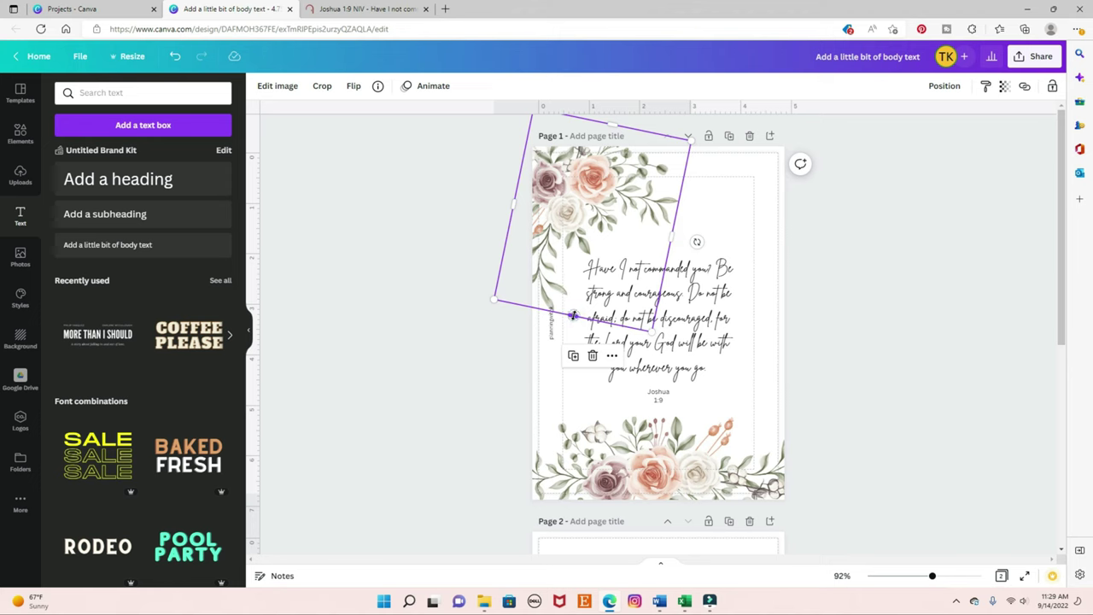
pyautogui.moveTo(573, 316)
pyautogui.mouseDown()
pyautogui.moveTo(584, 276)
pyautogui.moveTo(571, 315)
pyautogui.mouseUp()
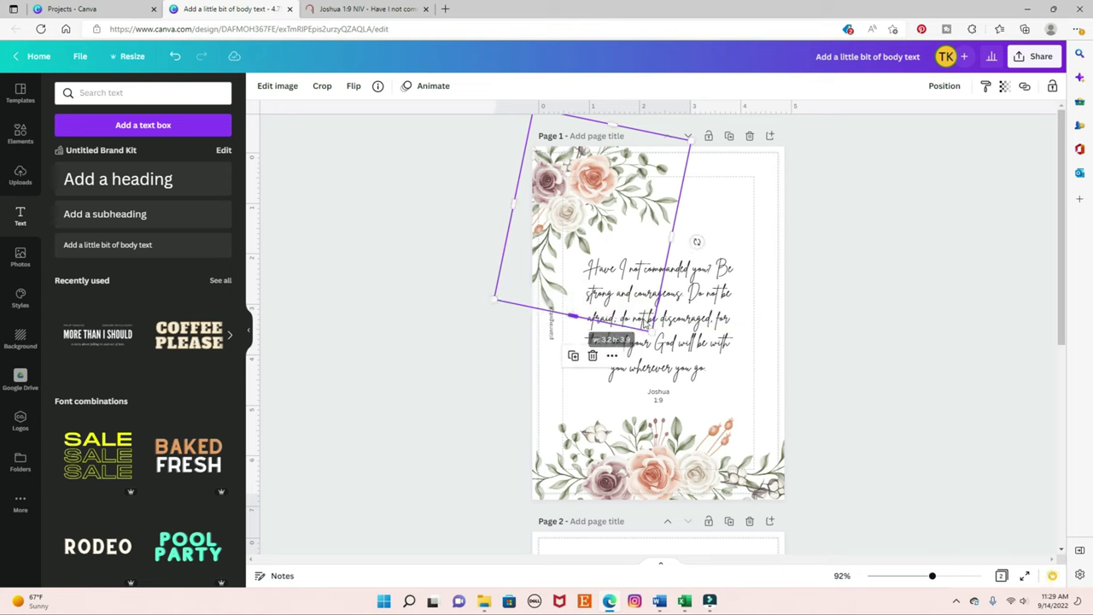
pyautogui.moveTo(653, 331)
pyautogui.mouseDown()
pyautogui.moveTo(684, 434)
pyautogui.moveTo(642, 317)
pyautogui.mouseUp()
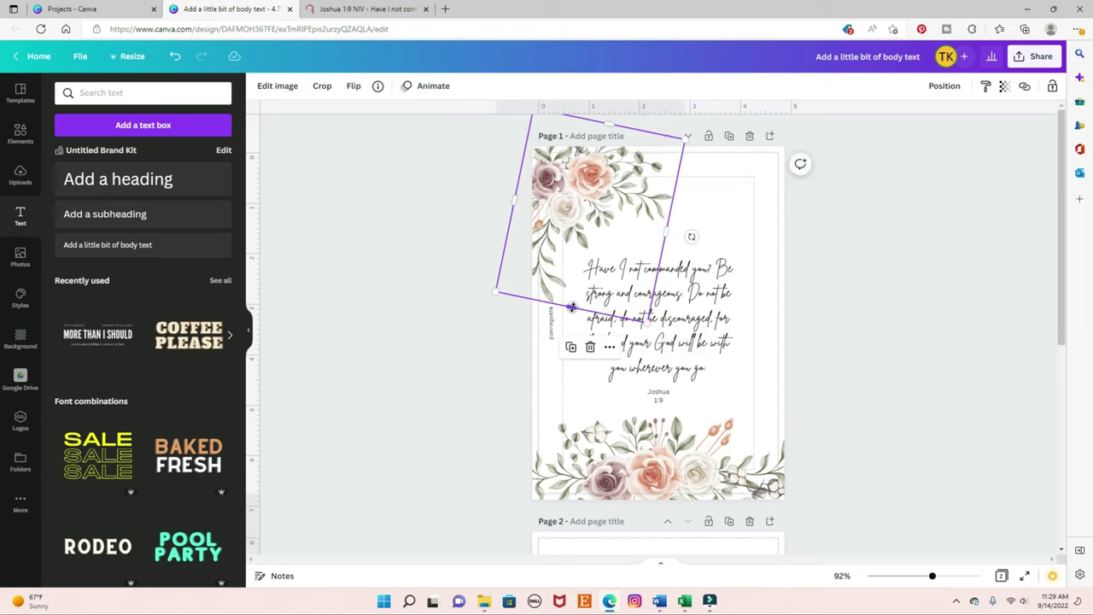
# Step: Enlarge the corner floral slightly, then rotate and reposition it so it sits almost upright in page 1's upper-left corner
pyautogui.moveTo(572, 307)
pyautogui.mouseDown()
pyautogui.moveTo(603, 197)
pyautogui.moveTo(582, 316)
pyautogui.mouseUp()
pyautogui.moveTo(646, 326)
pyautogui.mouseDown()
pyautogui.moveTo(637, 269)
pyautogui.moveTo(608, 249)
pyautogui.moveTo(656, 335)
pyautogui.mouseUp()
pyautogui.moveTo(688, 235); pyautogui.dragTo(542, 327)
pyautogui.moveTo(583, 201); pyautogui.dragTo(586, 211)
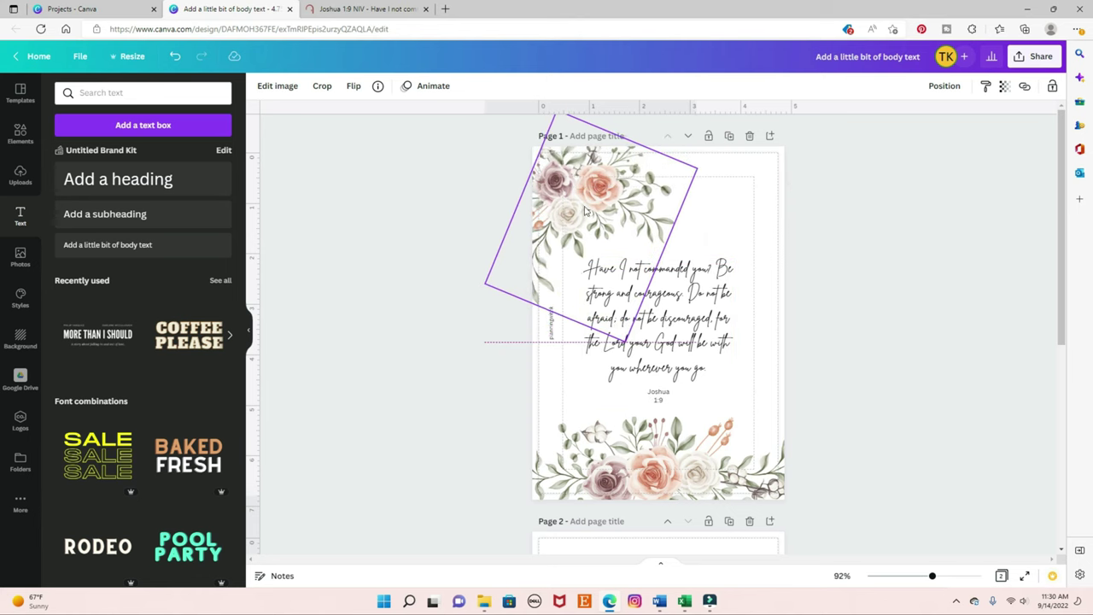
pyautogui.moveTo(544, 336); pyautogui.dragTo(586, 338)
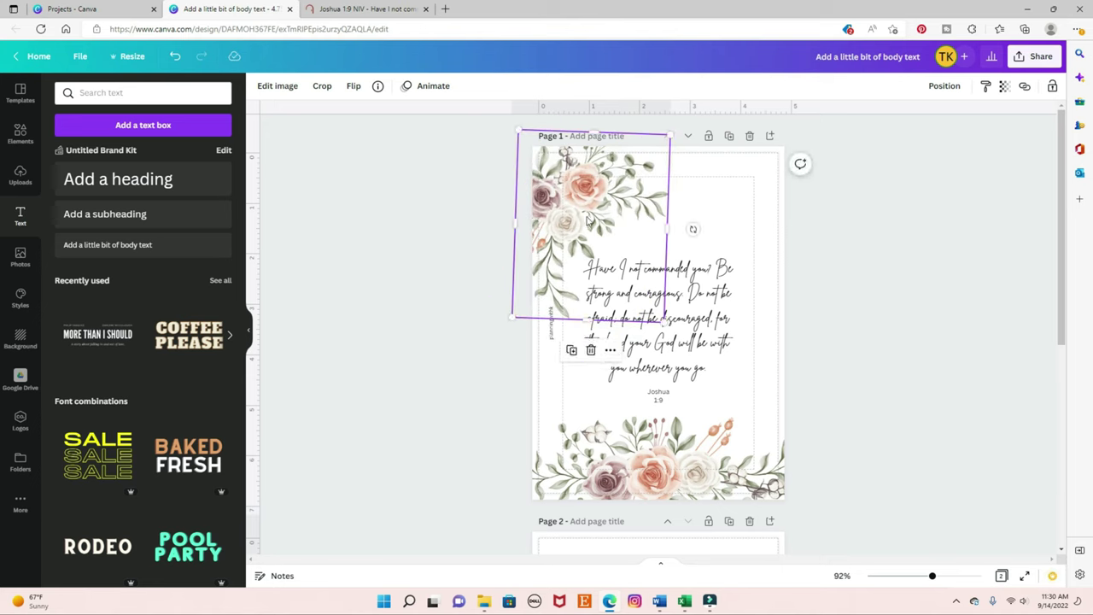
pyautogui.click(909, 174)
pyautogui.moveTo(657, 243); pyautogui.dragTo(657, 232)
pyautogui.click(901, 260)
# Step: Search the templates for "butterfly" and browse the results for a design suited to page 2
pyautogui.scroll(-5, 898, 257)
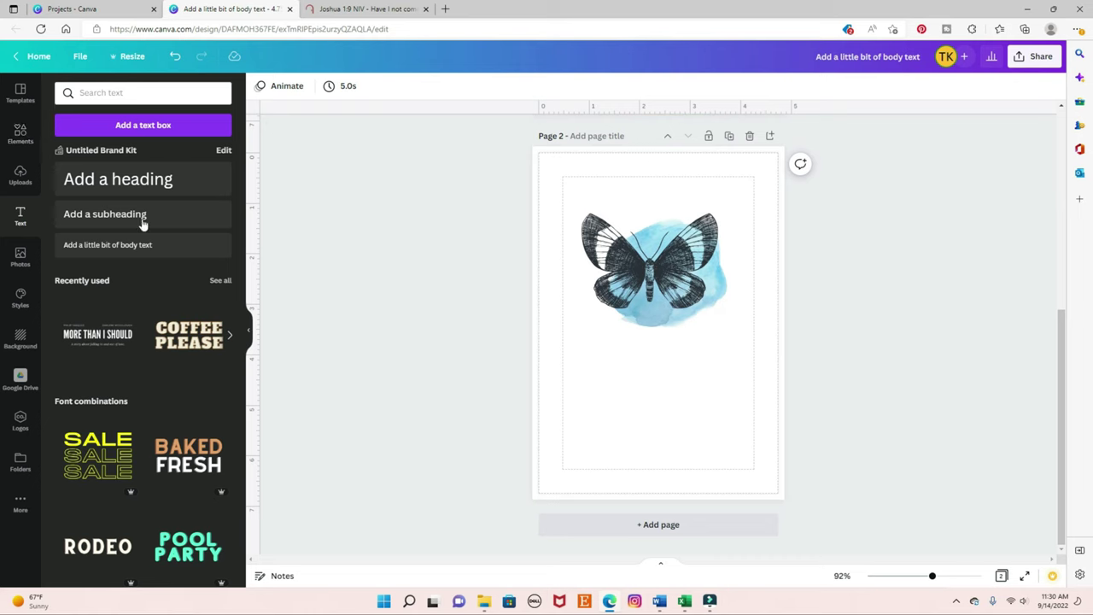
pyautogui.click(19, 95)
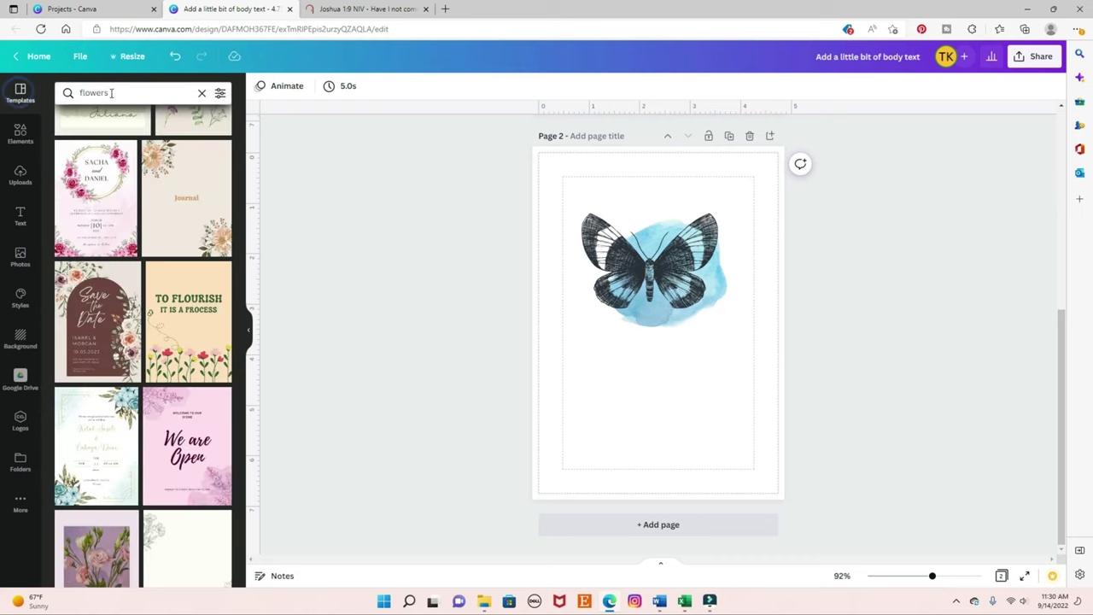
pyautogui.click(111, 93)
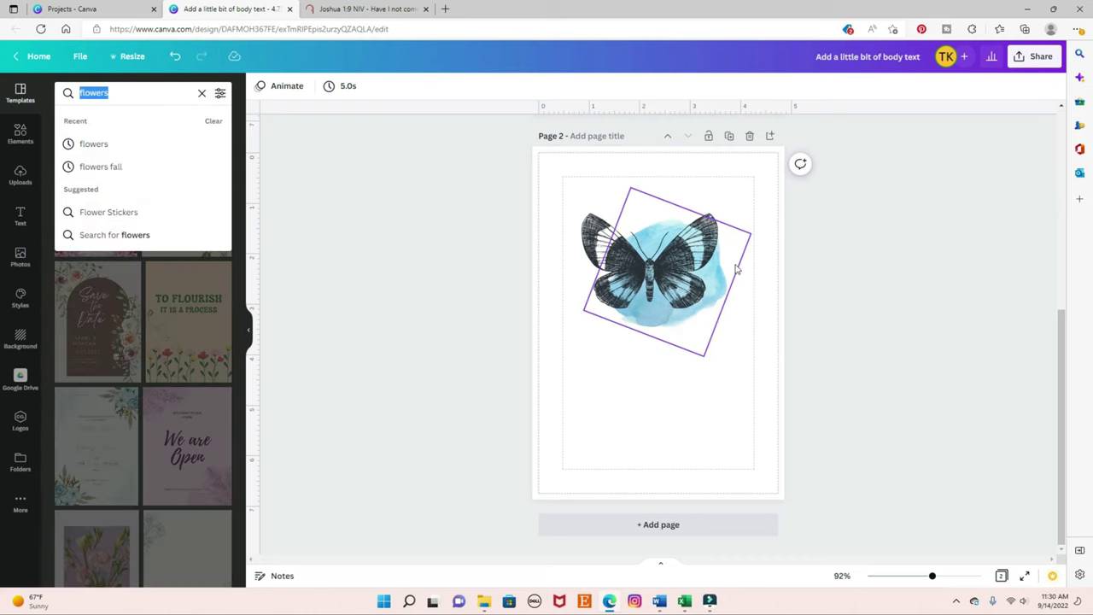
pyautogui.write('butterfl')
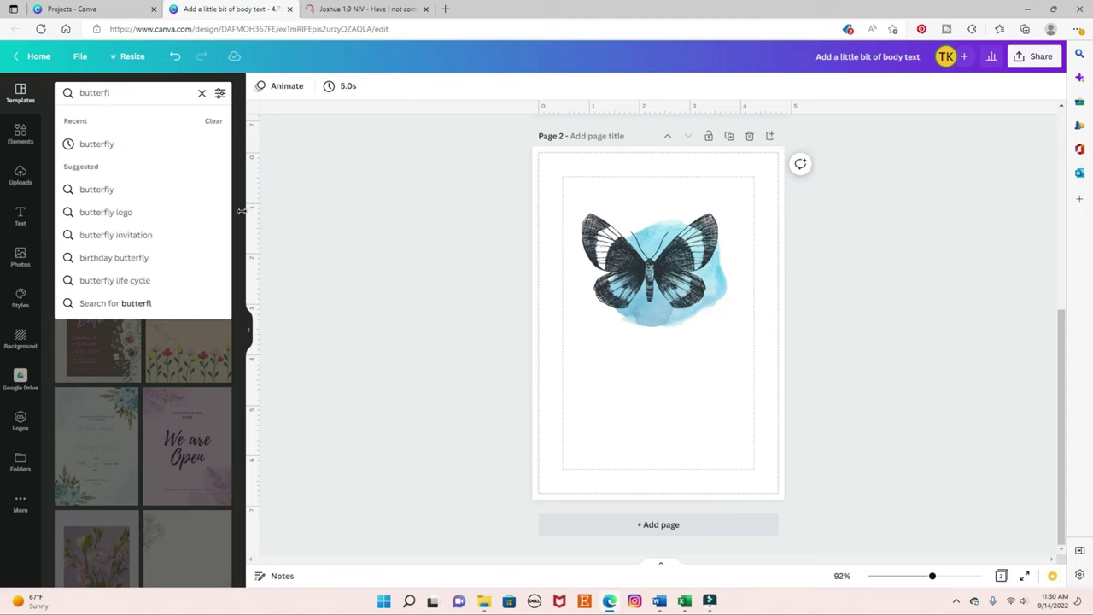
pyautogui.click(127, 145)
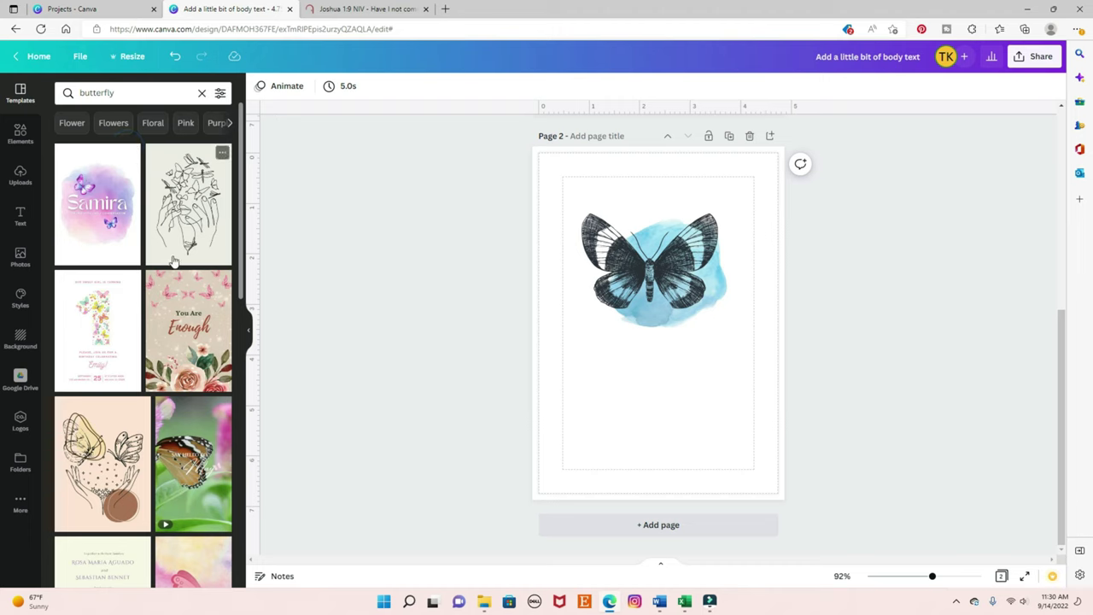
pyautogui.scroll(-10, 174, 259)
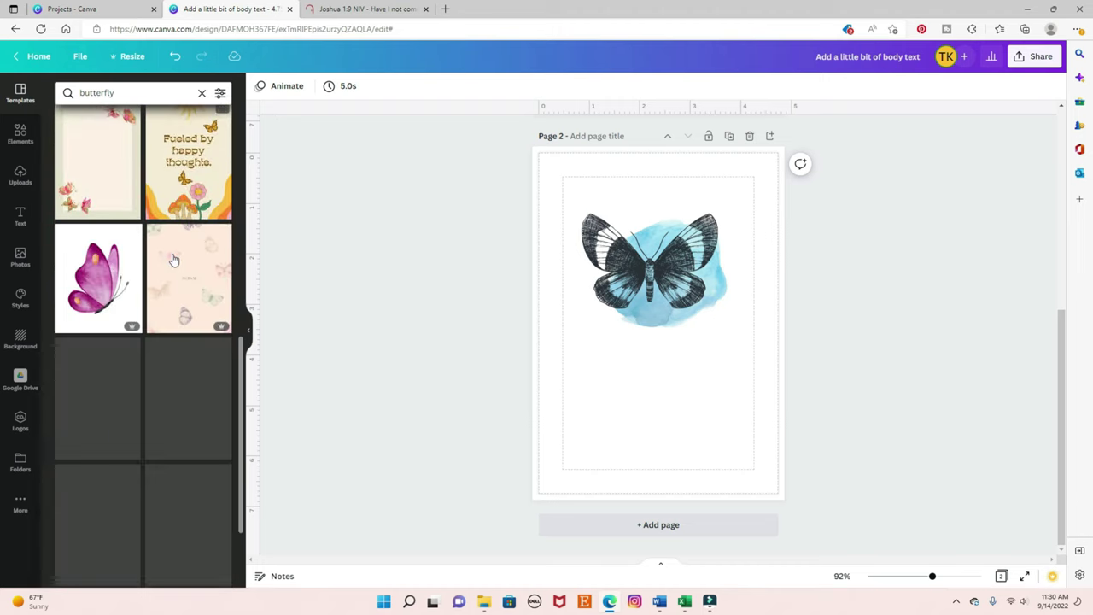
pyautogui.scroll(-2, 173, 259)
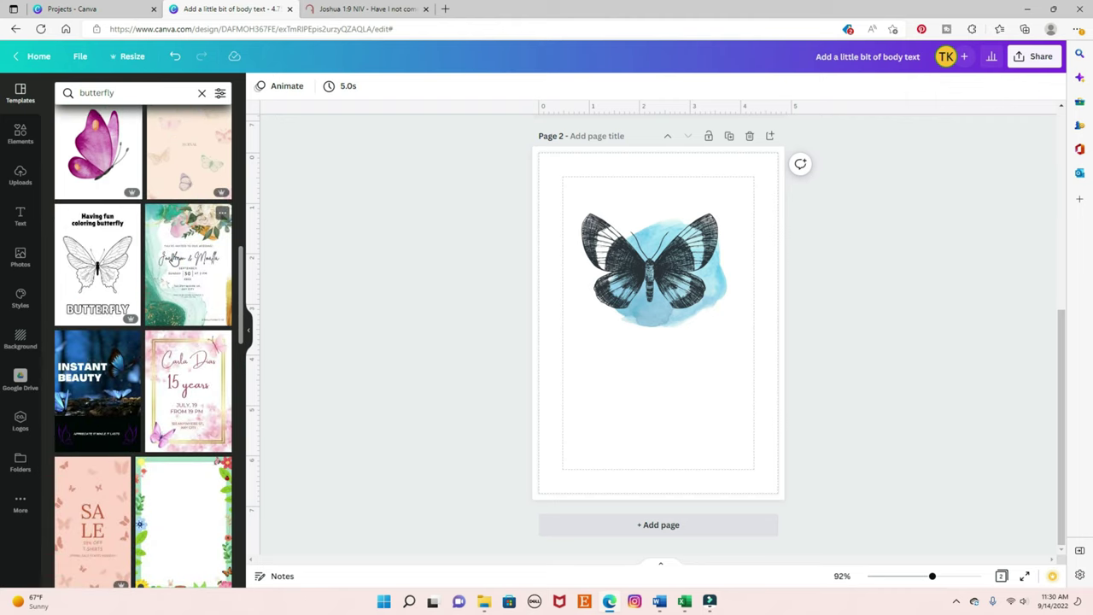
pyautogui.scroll(-10, 173, 258)
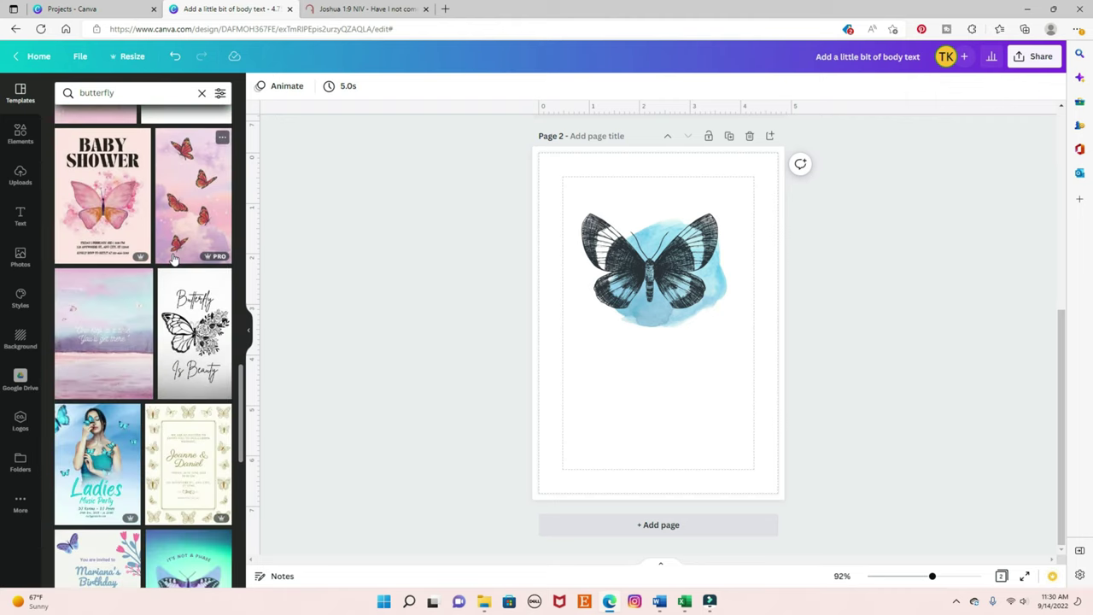
pyautogui.scroll(-1, 173, 259)
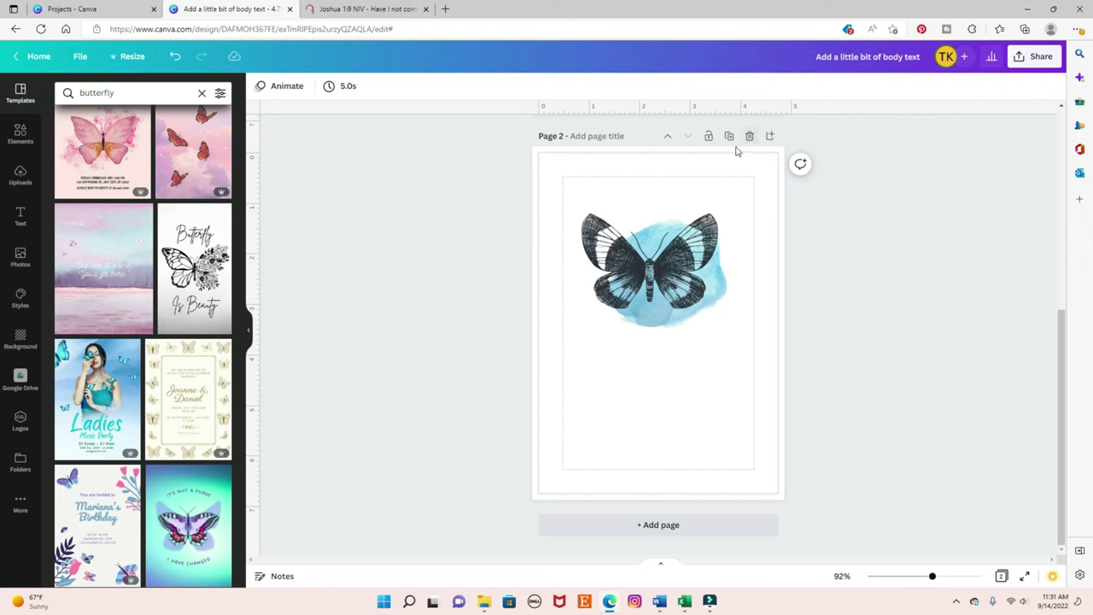
# Step: Delete the black butterfly and the blue watercolour blot from page 2
pyautogui.click(640, 287)
pyautogui.press('Delete')
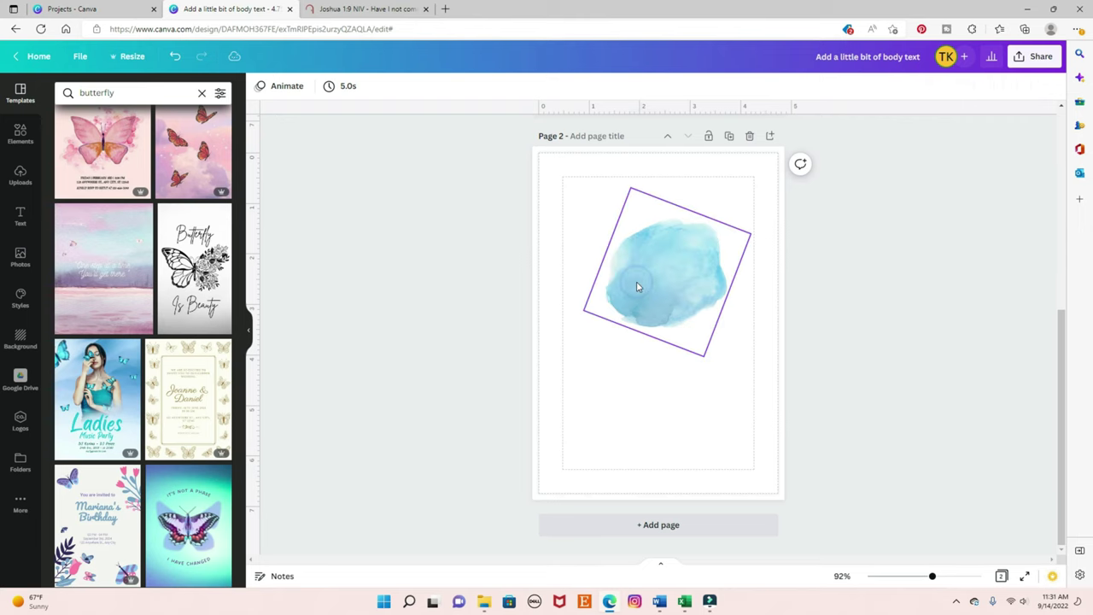
pyautogui.click(636, 286)
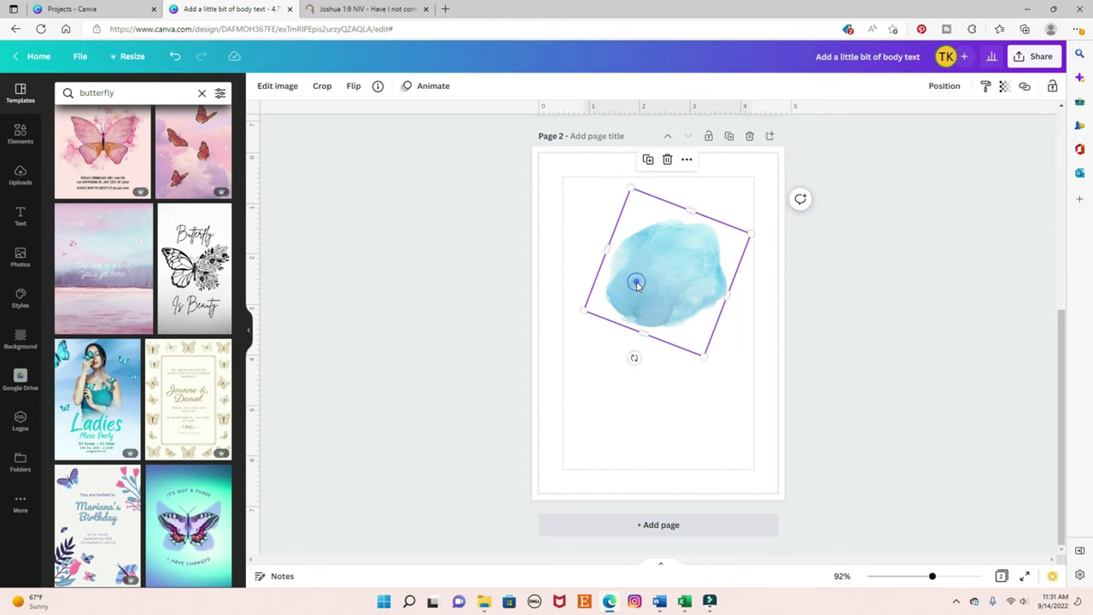
pyautogui.press('Delete')
# Step: Apply the "Butterfly Is Beauty" template to page 2 and delete its grey gradient background image
pyautogui.click(203, 266)
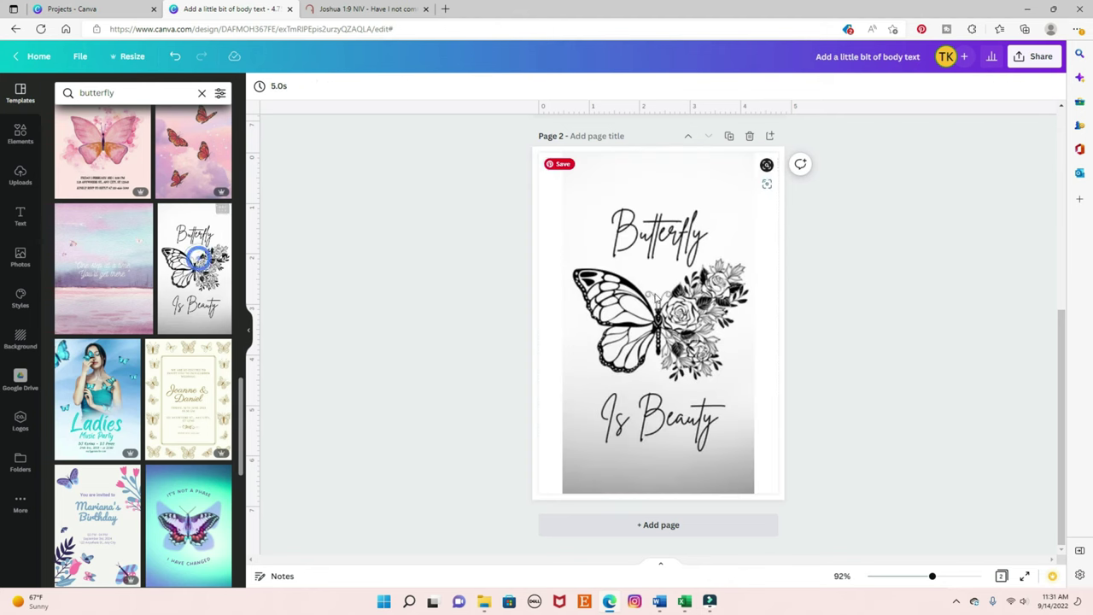
pyautogui.click(639, 172)
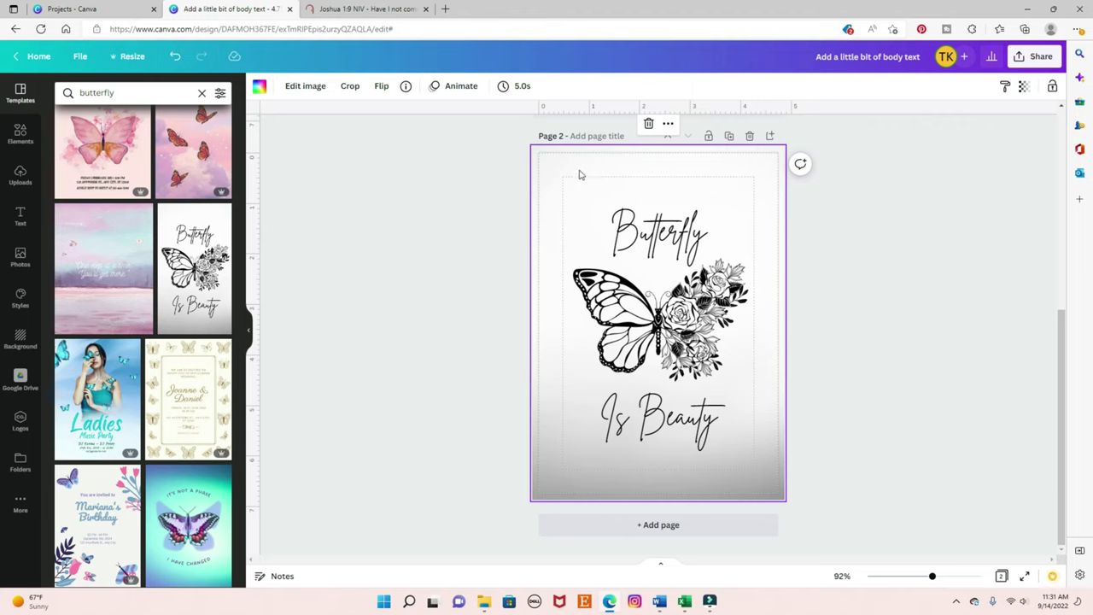
pyautogui.press('Delete')
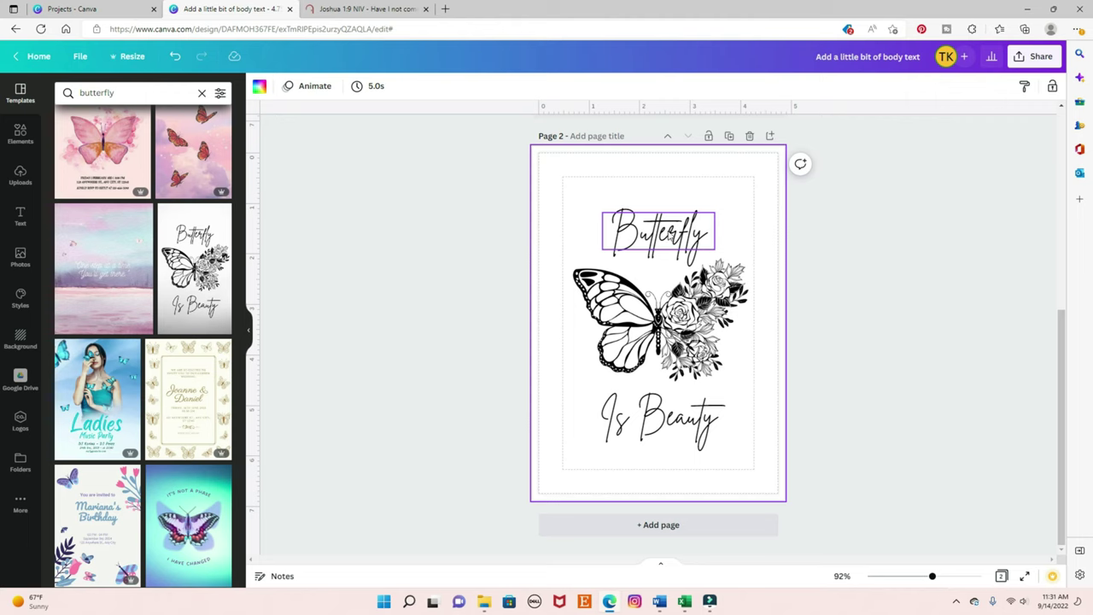
# Step: Open the "Butterfly" text above the illustration on page 2 for editing
pyautogui.doubleClick(658, 232)
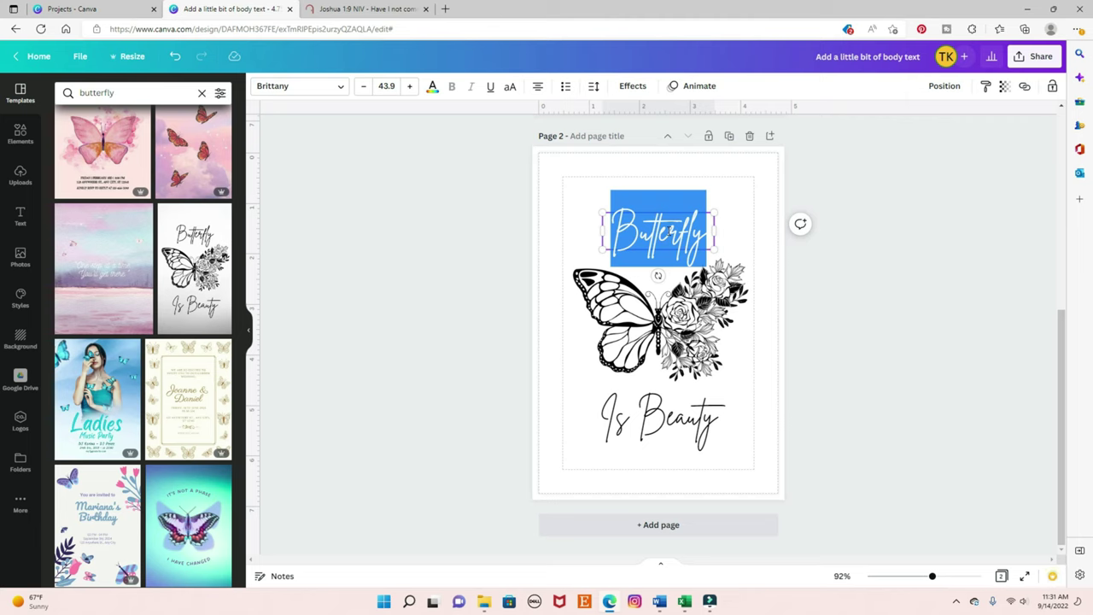
# Step: Replace the text above the butterfly with "Be your own" and widen its box so it fits on one line
pyautogui.write('Be your ow')
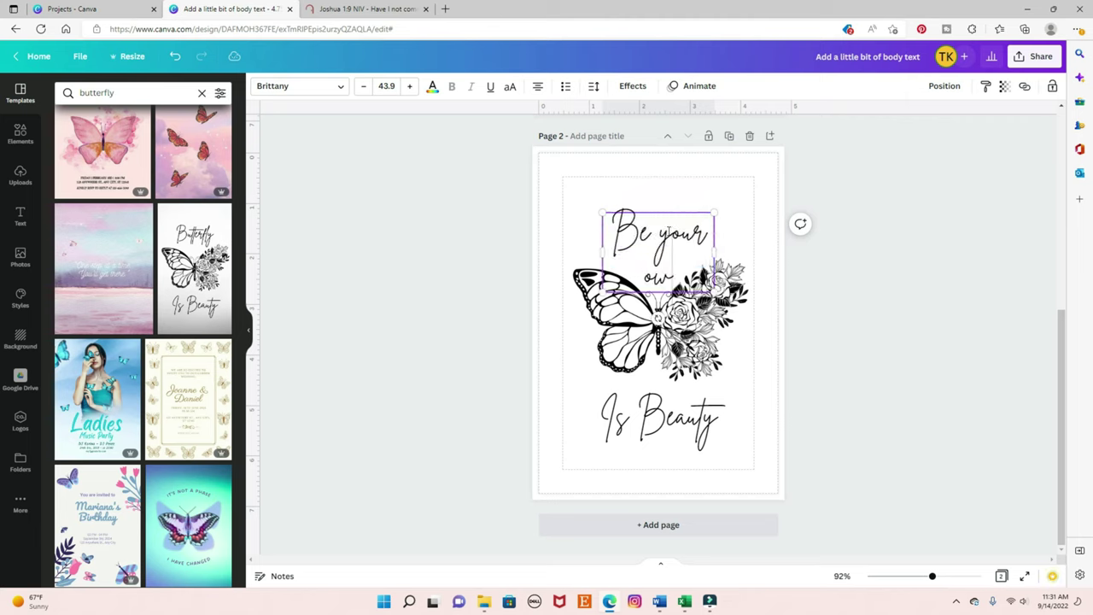
pyautogui.write('n')
pyautogui.moveTo(717, 250); pyautogui.dragTo(747, 229)
# Step: Center the "Be your own" text horizontally on the page
pyautogui.click(761, 282)
pyautogui.click(746, 240)
pyautogui.click(948, 87)
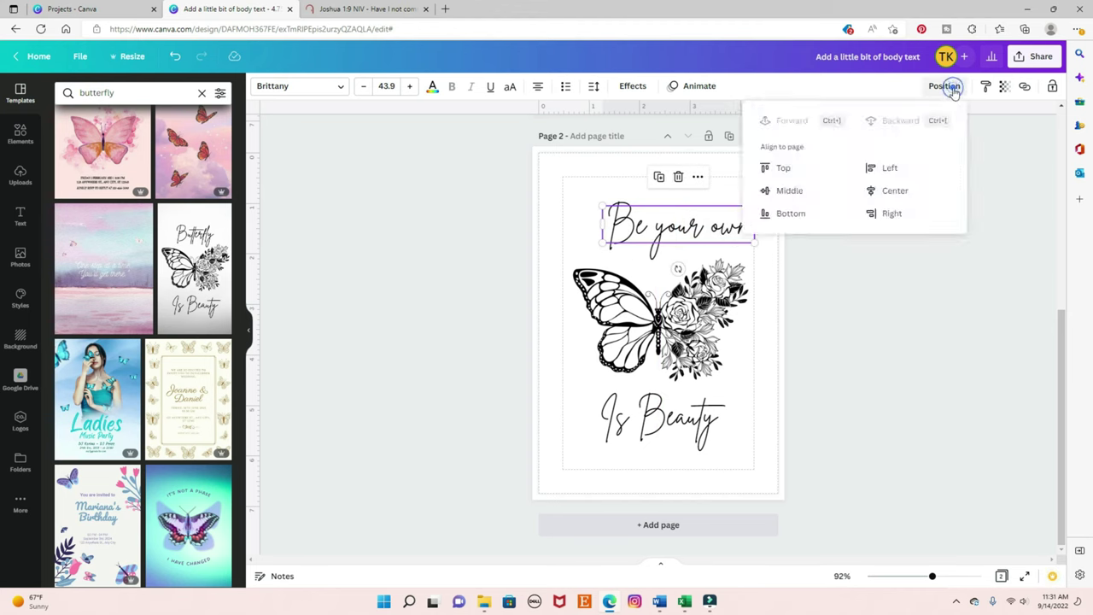
pyautogui.click(896, 195)
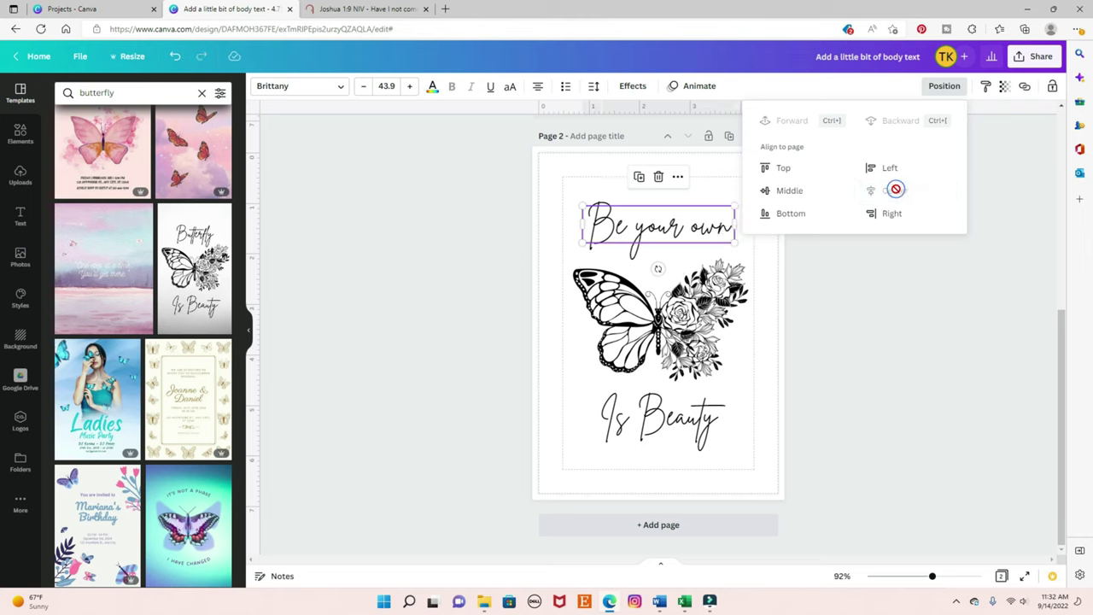
pyautogui.click(829, 249)
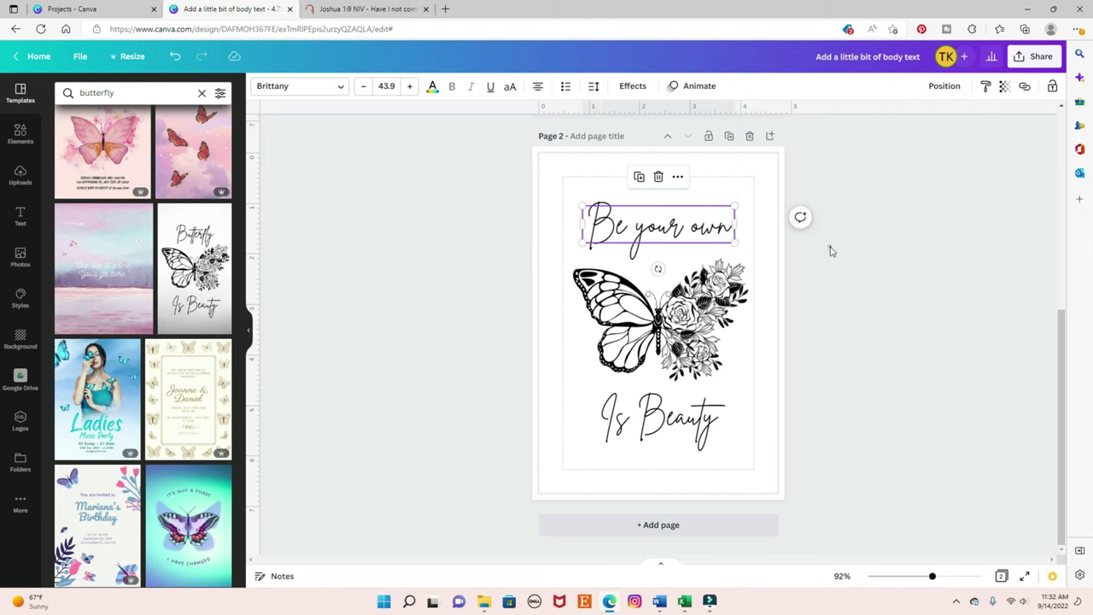
# Step: Replace the text below the butterfly with "kind of beautiful" and widen its box so it fits on one line
pyautogui.click(673, 435)
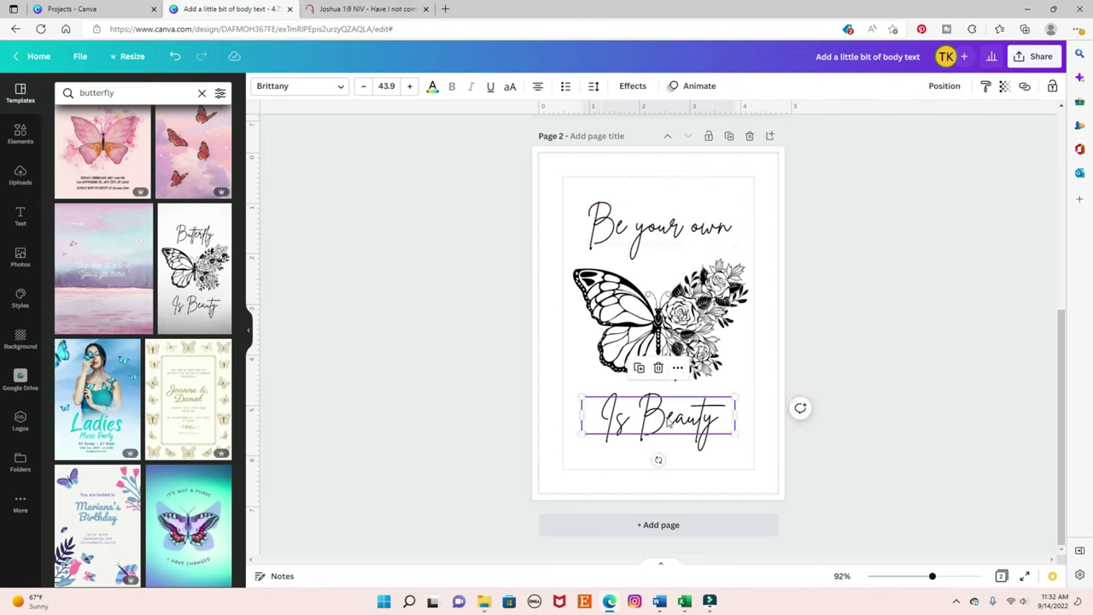
pyautogui.click(669, 418)
pyautogui.write('kinda')
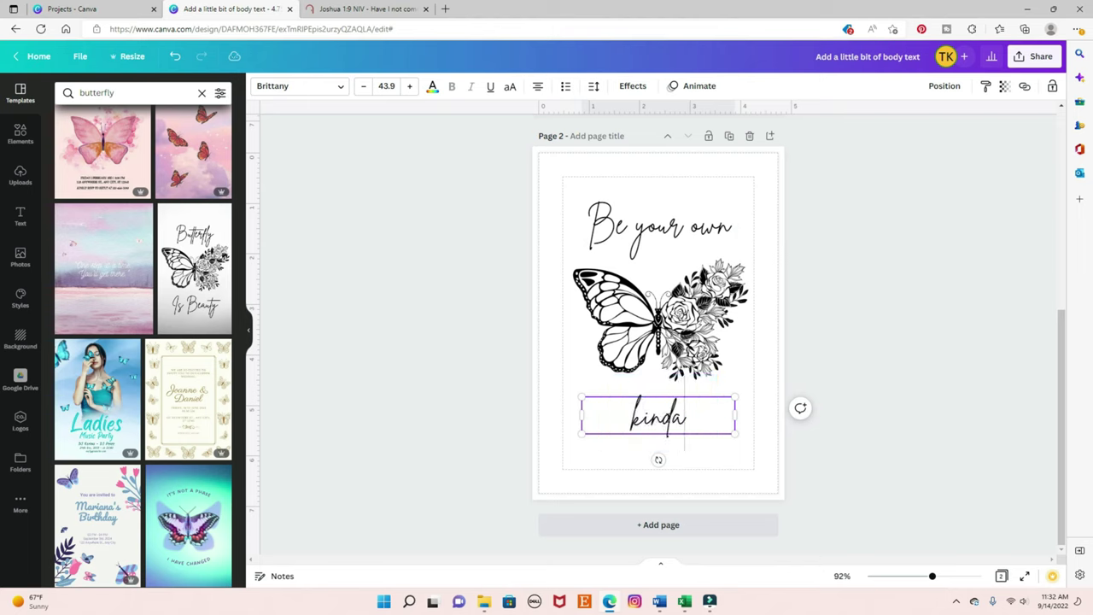
pyautogui.press('BackSpace')
pyautogui.write('of')
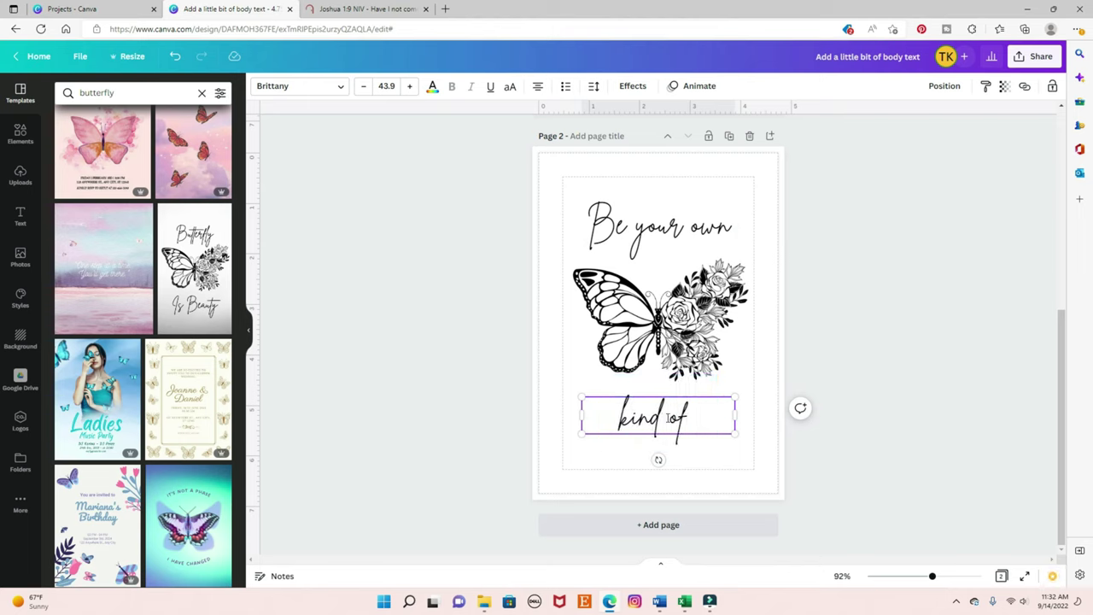
pyautogui.write(' beautiful')
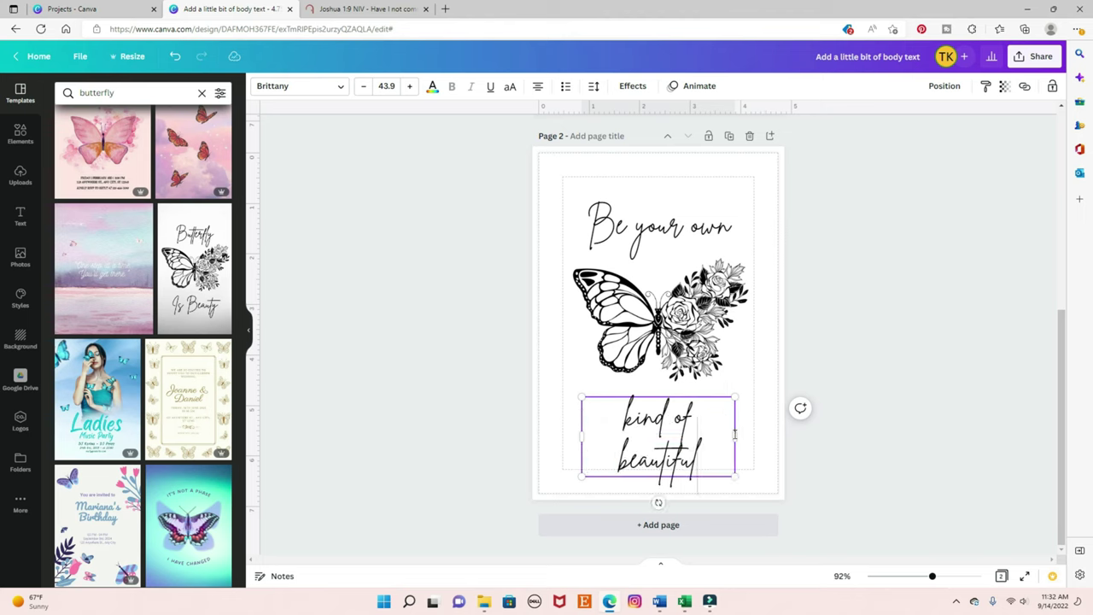
pyautogui.moveTo(579, 436); pyautogui.dragTo(567, 437)
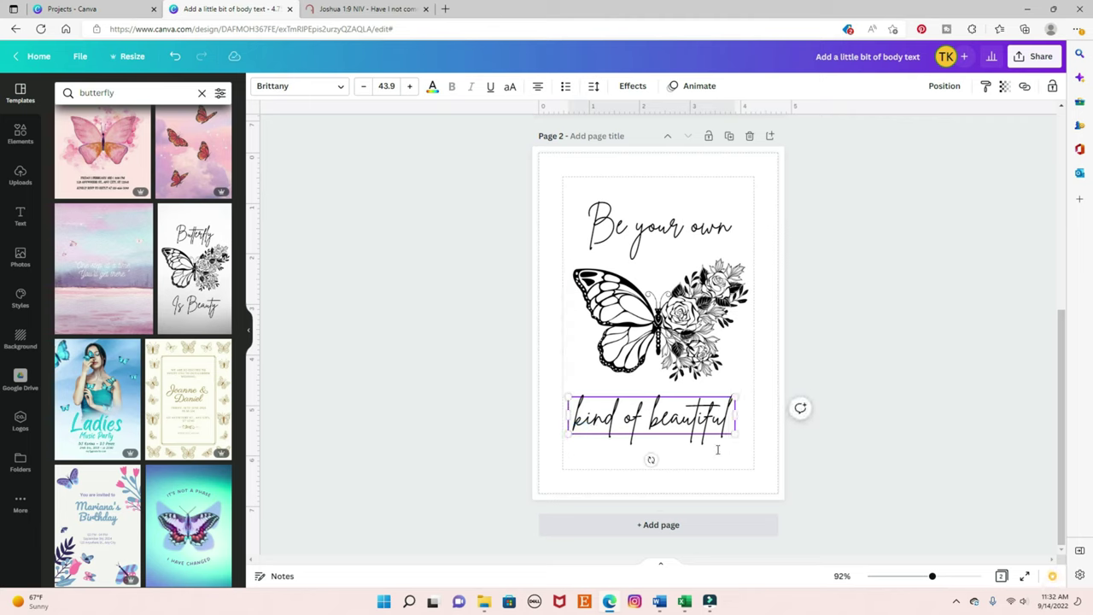
# Step: Move the "kind of beautiful" text slightly lower and center it beneath the butterfly
pyautogui.click(690, 463)
pyautogui.moveTo(653, 413); pyautogui.dragTo(659, 419)
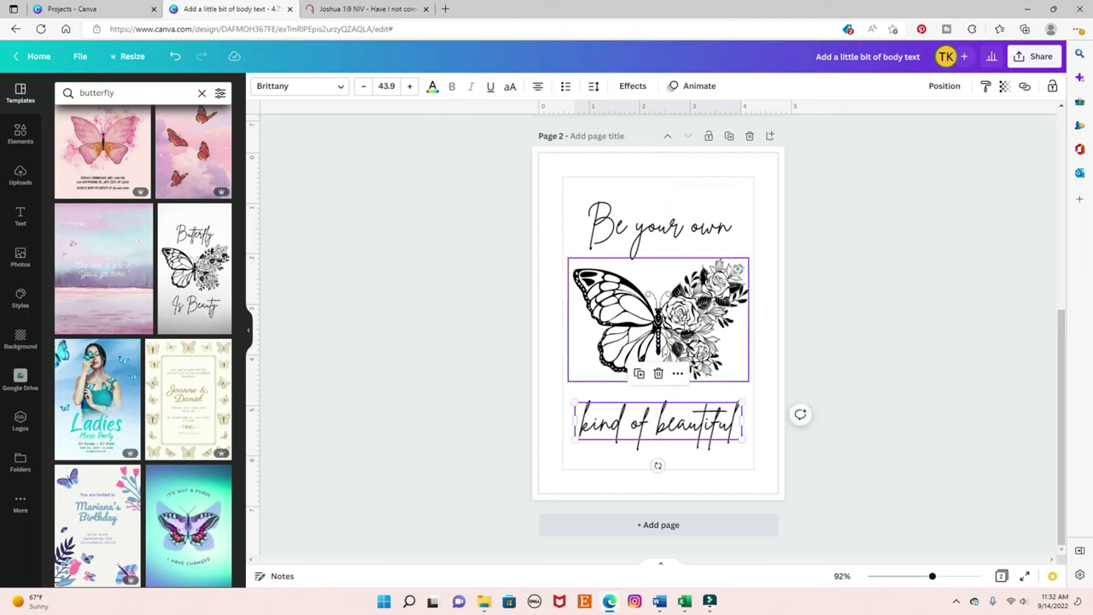
pyautogui.click(684, 321)
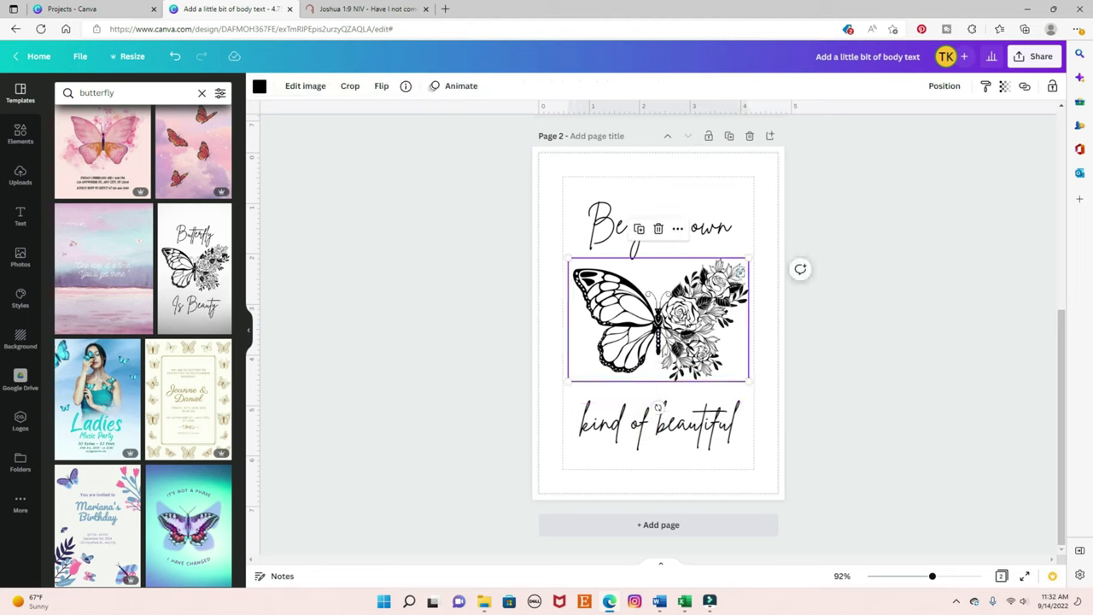
pyautogui.click(743, 173)
# Step: Copy the small vertical brand text from the margin of page 1 to the same place on page 2
pyautogui.scroll(5, 724, 260)
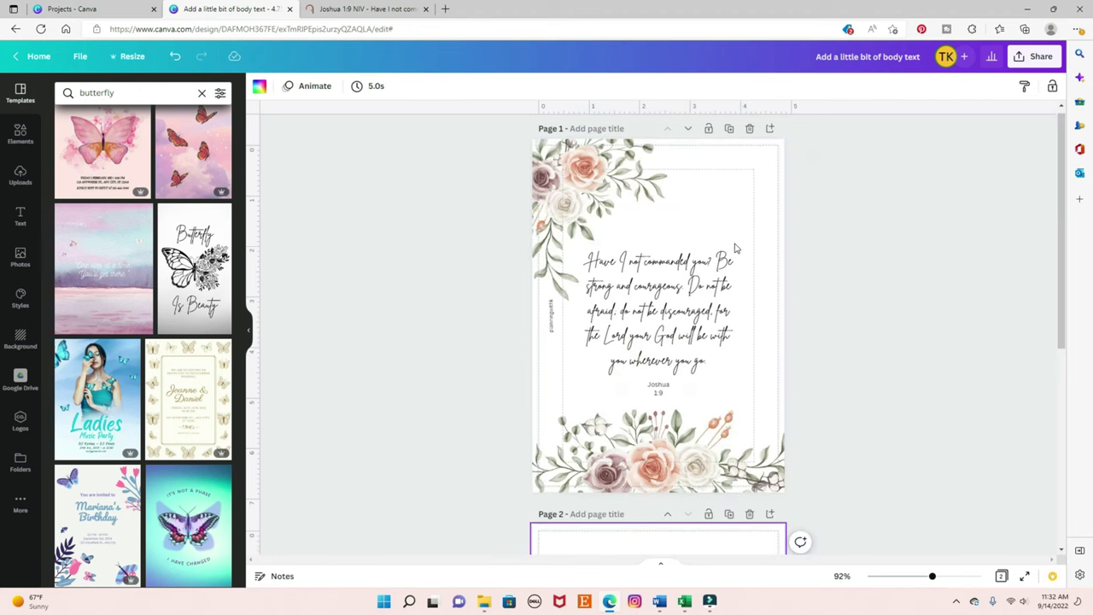
pyautogui.click(551, 331)
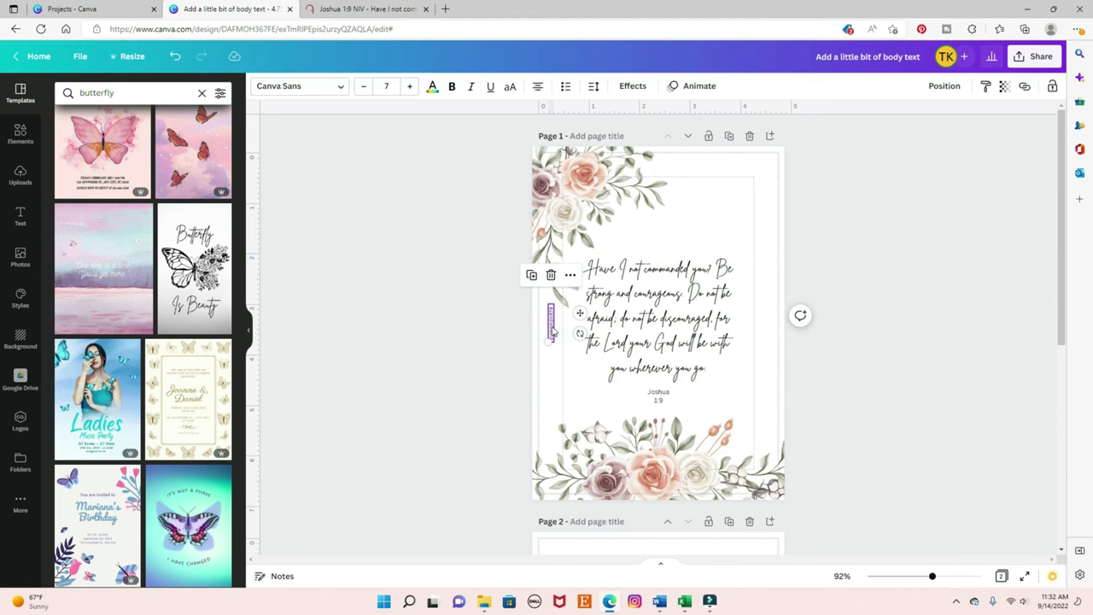
pyautogui.scroll(-3, 550, 341)
pyautogui.click(550, 387)
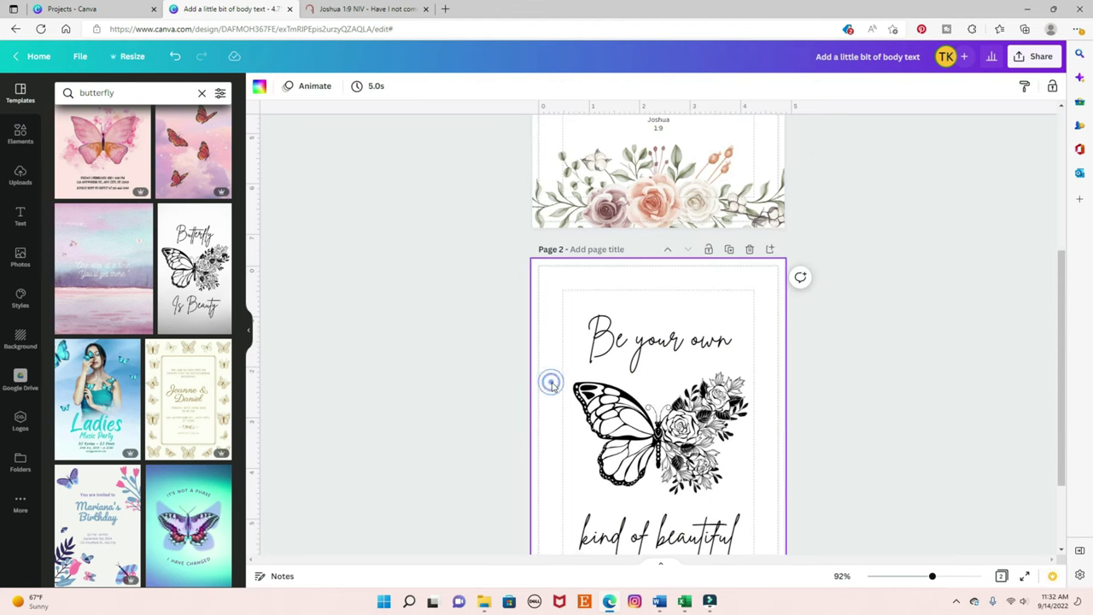
pyautogui.hotkey('ctrl', 'v')
pyautogui.scroll(1, 658, 376)
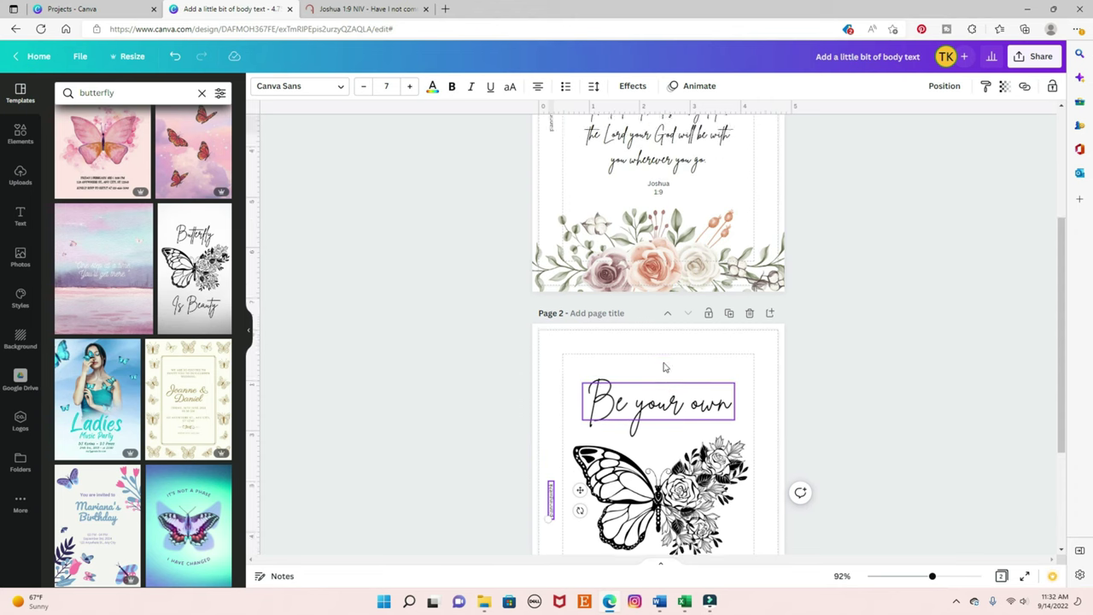
pyautogui.scroll(-2, 664, 367)
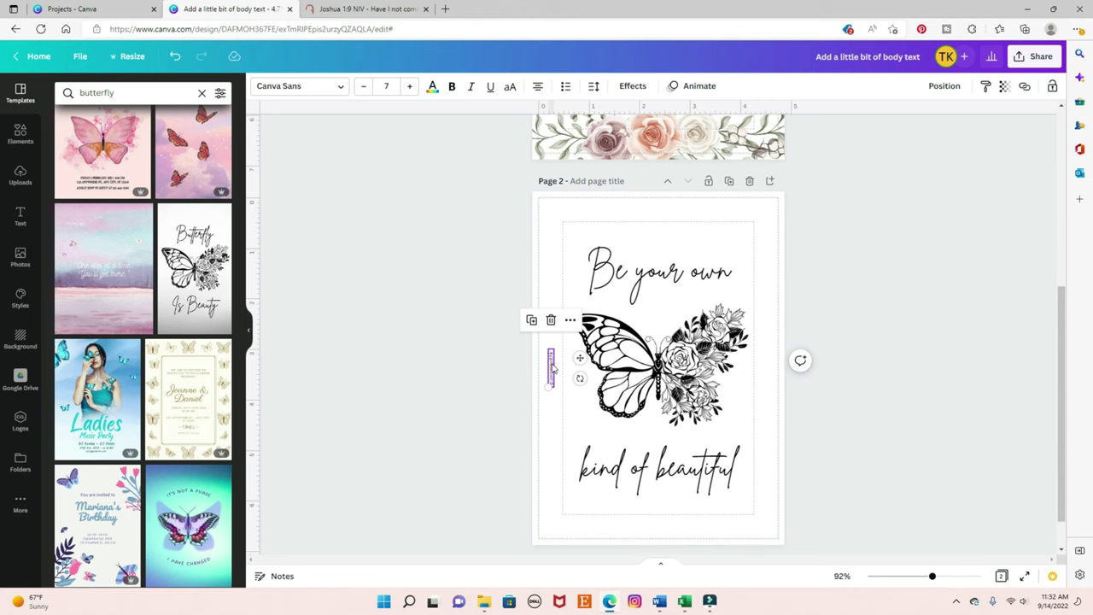
pyautogui.scroll(5, 563, 368)
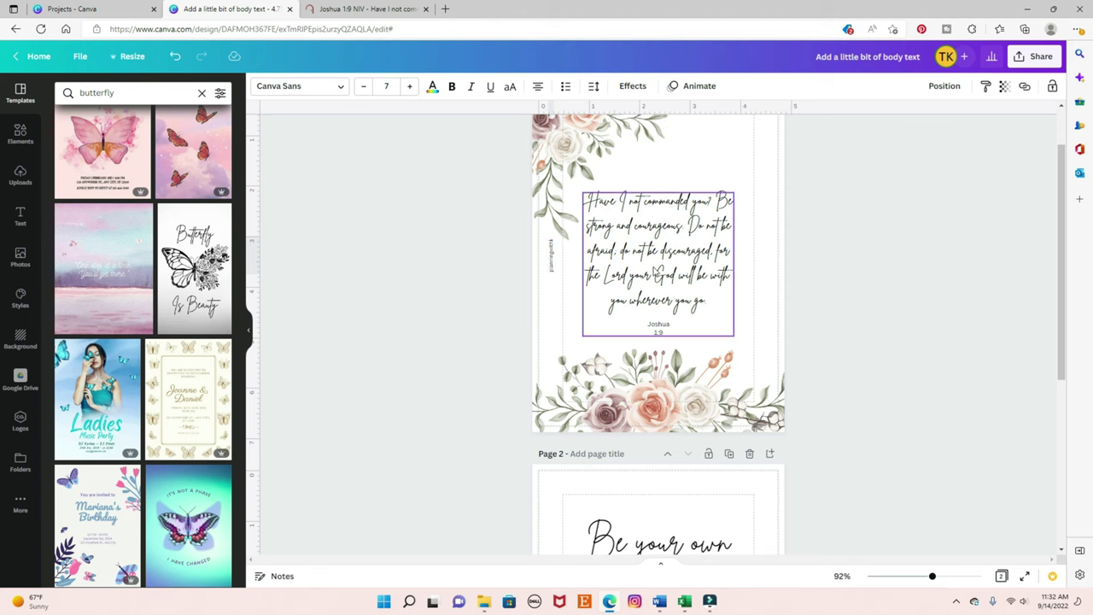
pyautogui.scroll(-6, 705, 241)
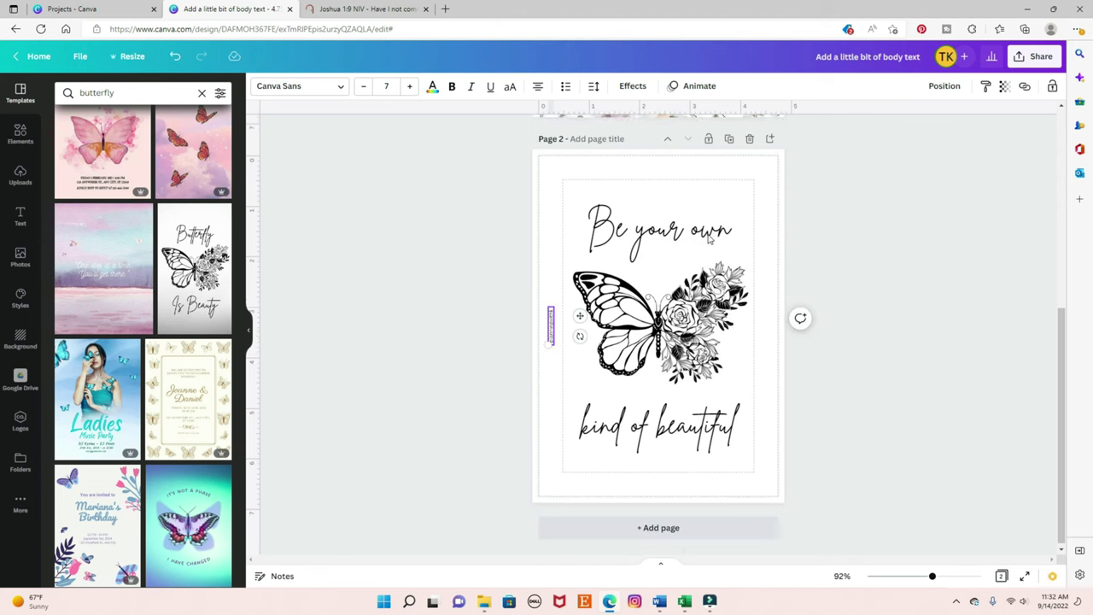
pyautogui.click(770, 356)
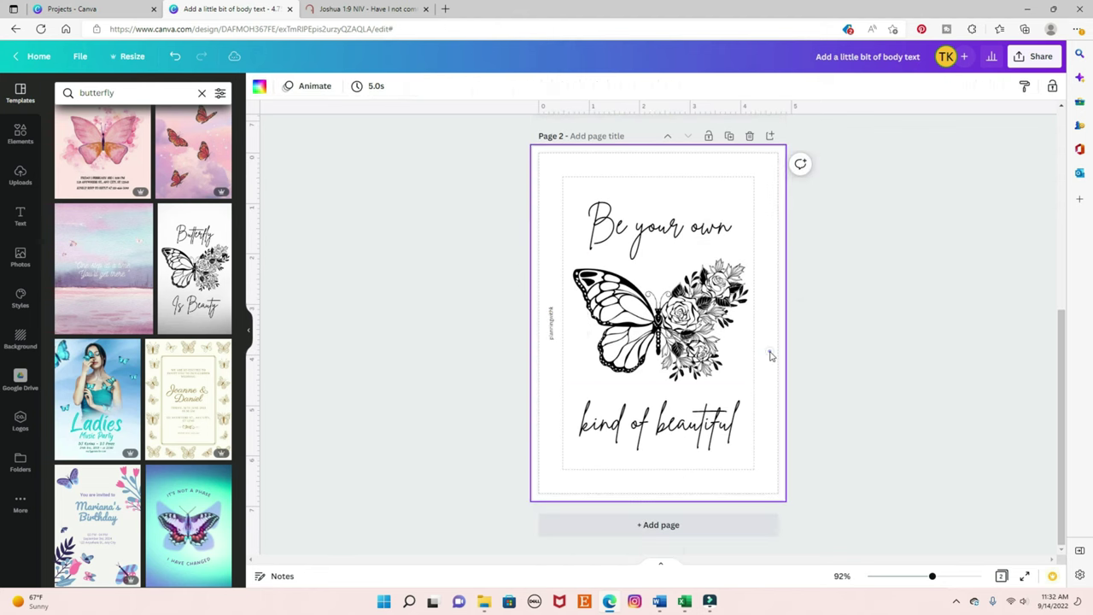
# Step: Space both text lines and the butterfly evenly, vertically and horizontally, and apply Tidy up to them
pyautogui.click(666, 182)
pyautogui.hotkey('ctrl', 'z')
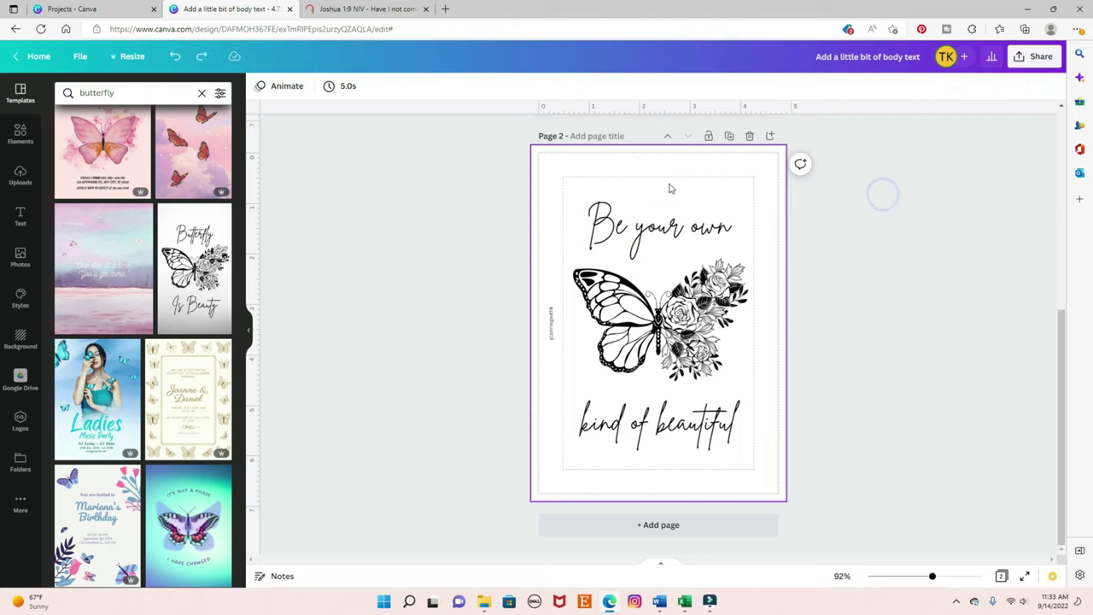
pyautogui.moveTo(649, 184); pyautogui.dragTo(704, 470)
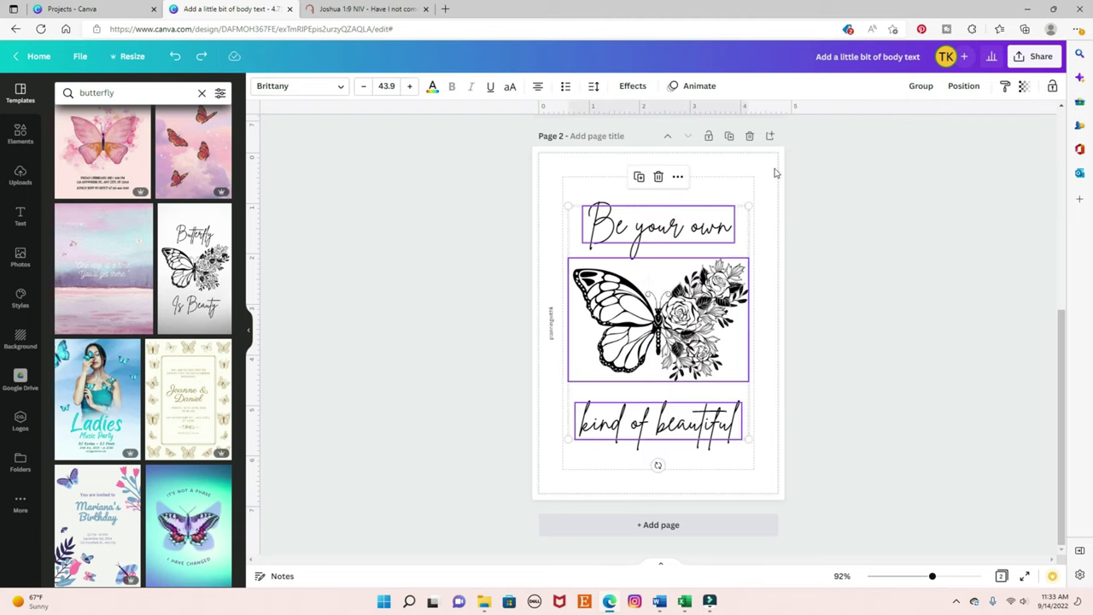
pyautogui.click(962, 86)
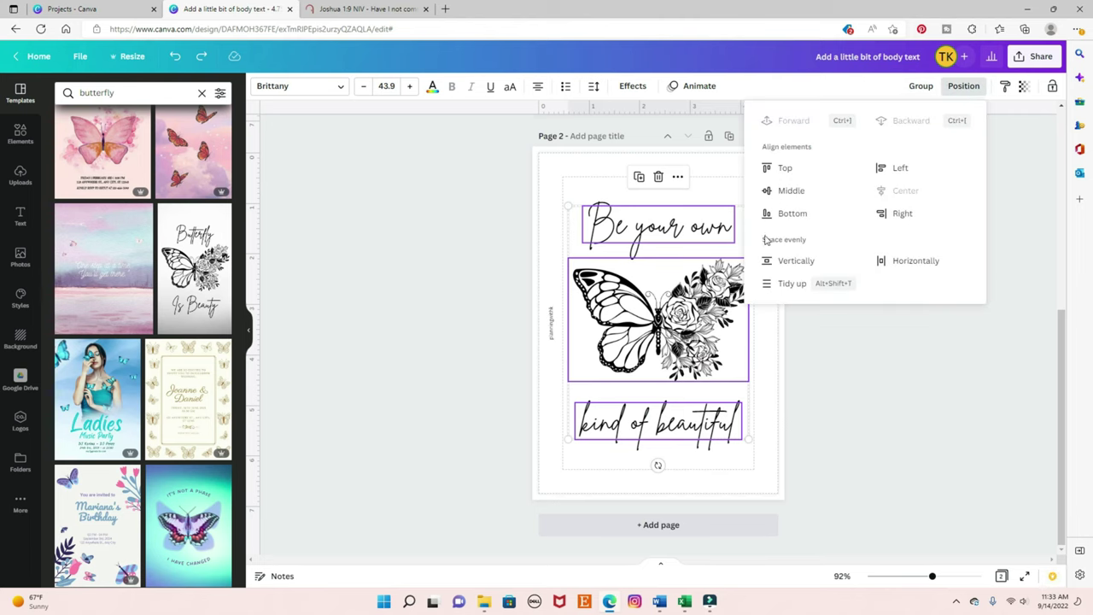
pyautogui.click(799, 264)
pyautogui.click(916, 259)
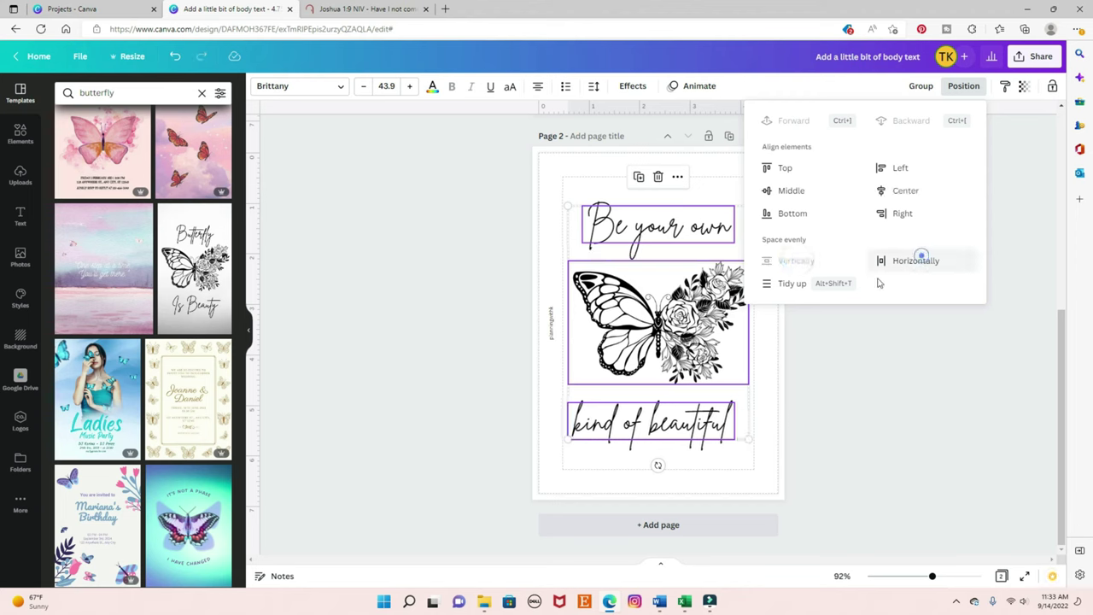
pyautogui.click(785, 286)
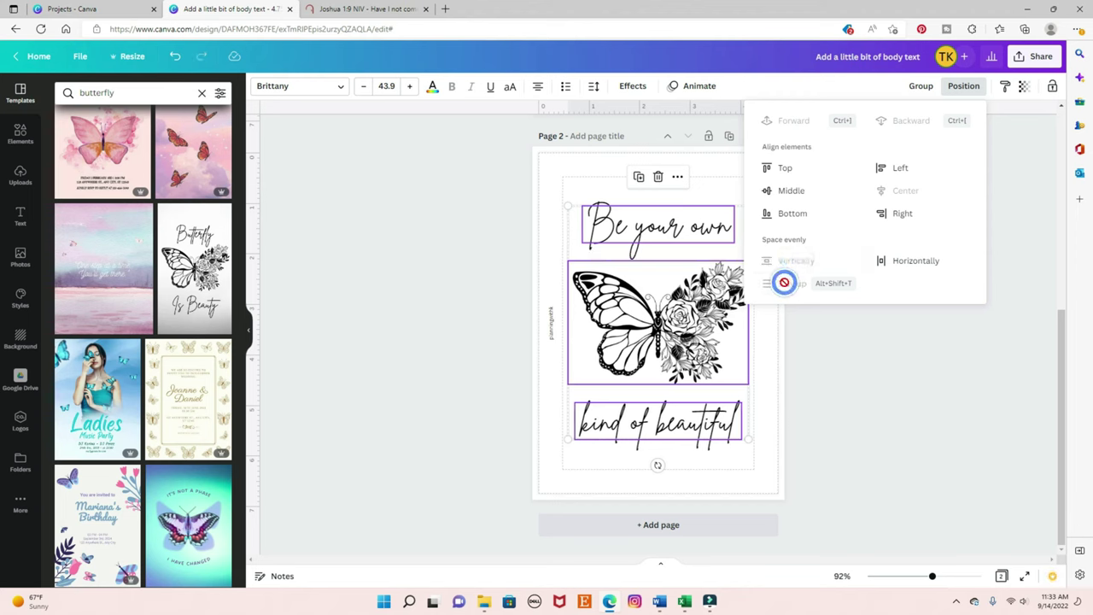
pyautogui.click(829, 338)
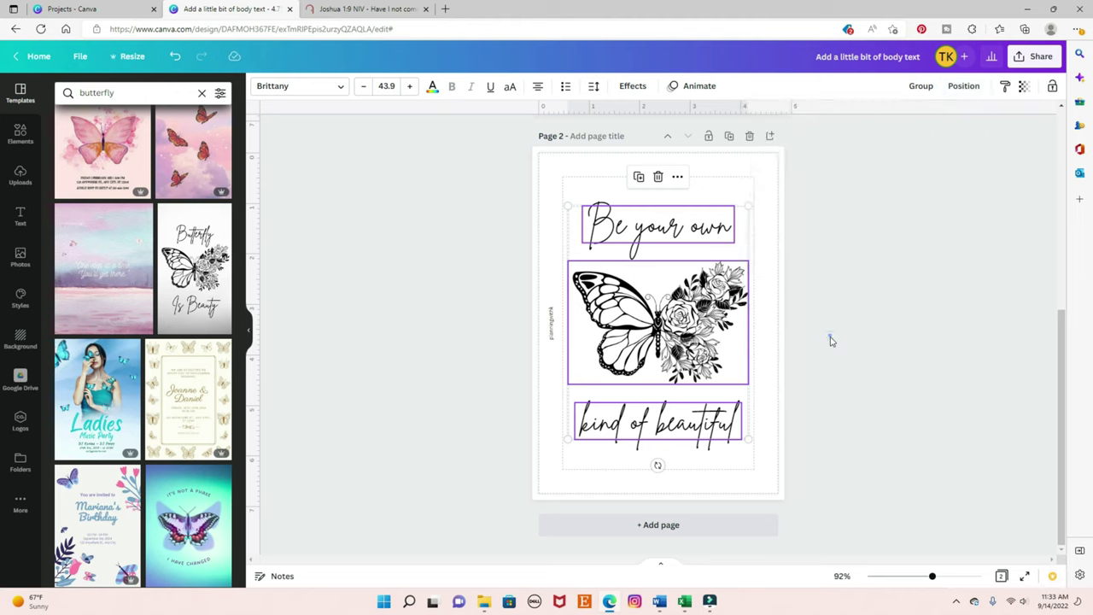
pyautogui.click(824, 335)
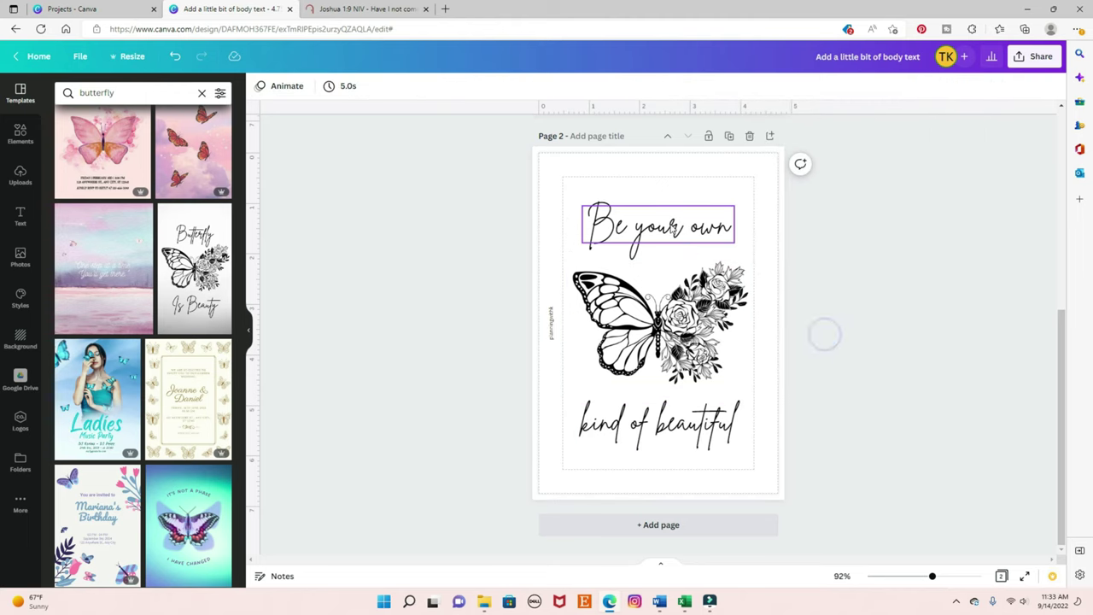
# Step: Group the two text lines with the butterfly, leaving out the vertical brand text
pyautogui.moveTo(660, 180); pyautogui.dragTo(716, 457)
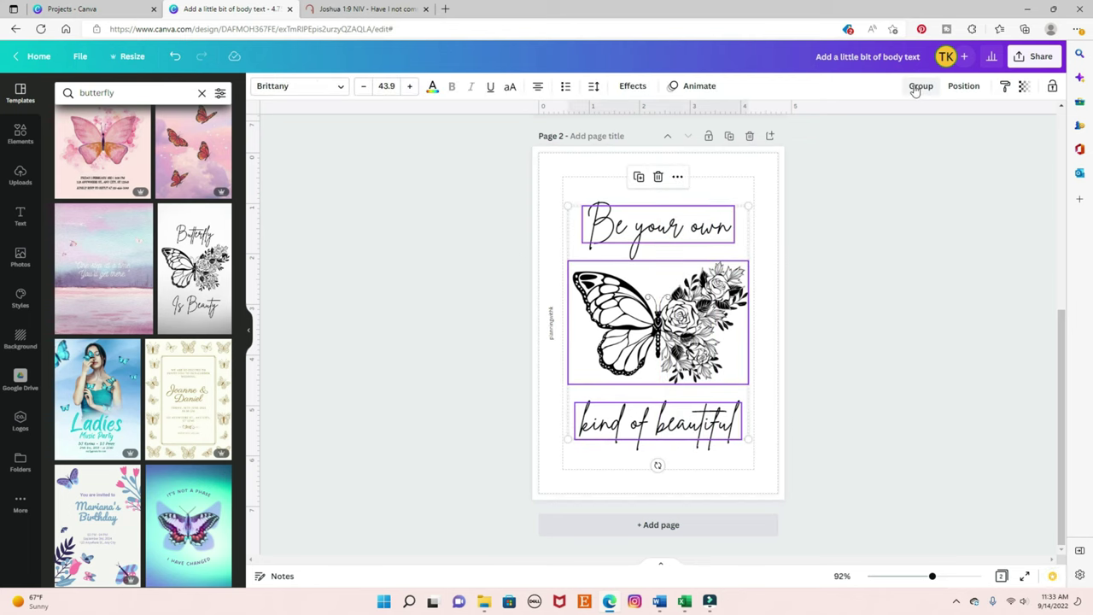
pyautogui.click(734, 184)
pyautogui.moveTo(649, 175); pyautogui.dragTo(694, 469)
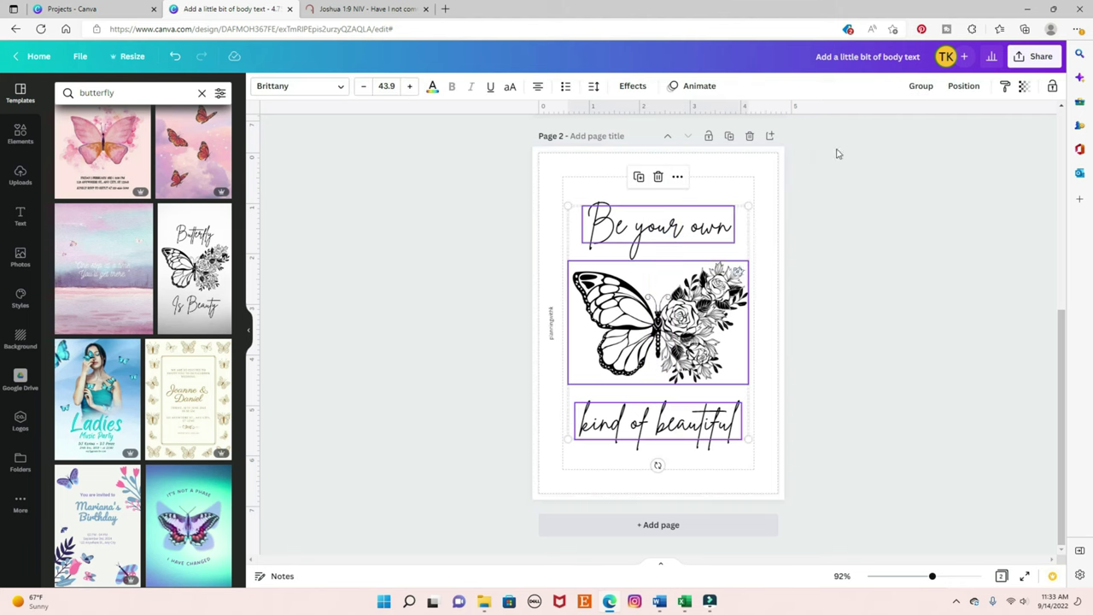
pyautogui.click(921, 86)
# Step: Move the grouped quote and butterfly off-center toward the right side and slightly down the page
pyautogui.click(610, 353)
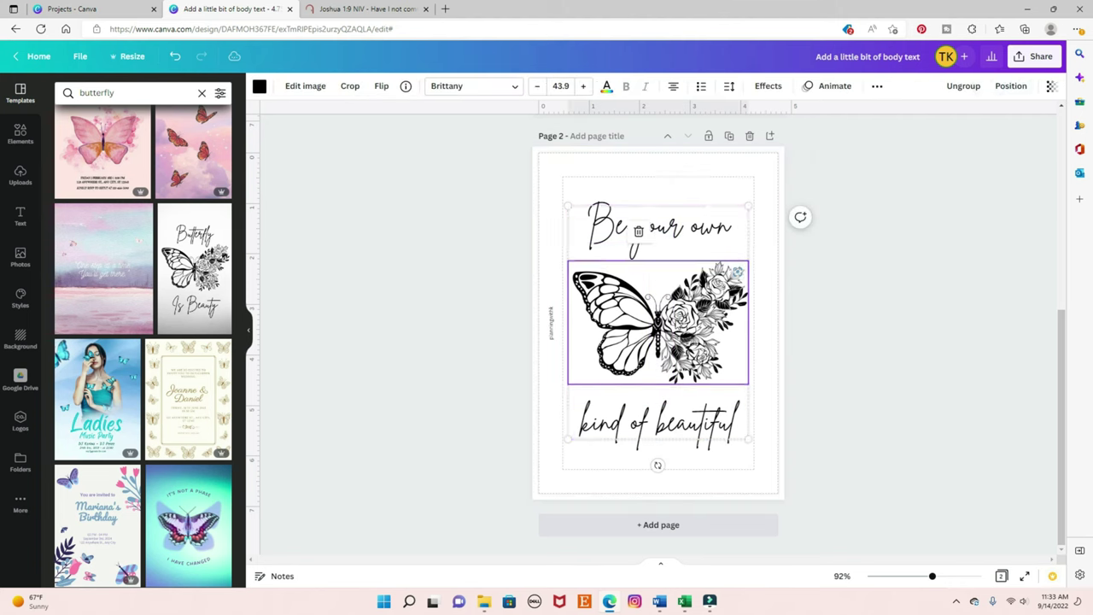
pyautogui.moveTo(611, 354)
pyautogui.mouseDown()
pyautogui.moveTo(678, 320)
pyautogui.moveTo(541, 324)
pyautogui.moveTo(640, 358)
pyautogui.moveTo(606, 346)
pyautogui.mouseUp()
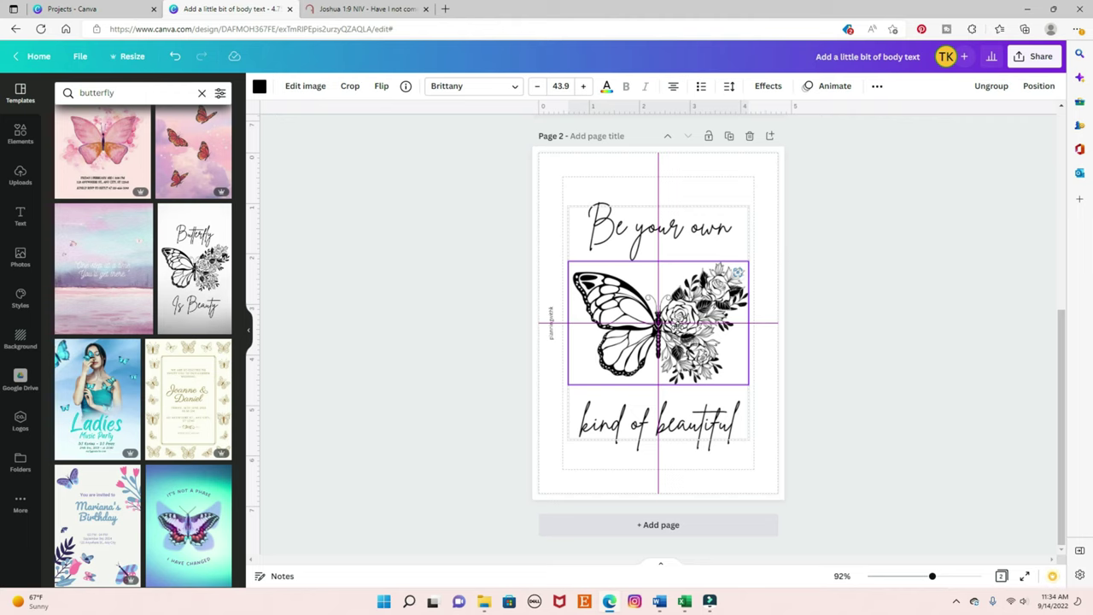
pyautogui.moveTo(673, 323); pyautogui.dragTo(688, 323)
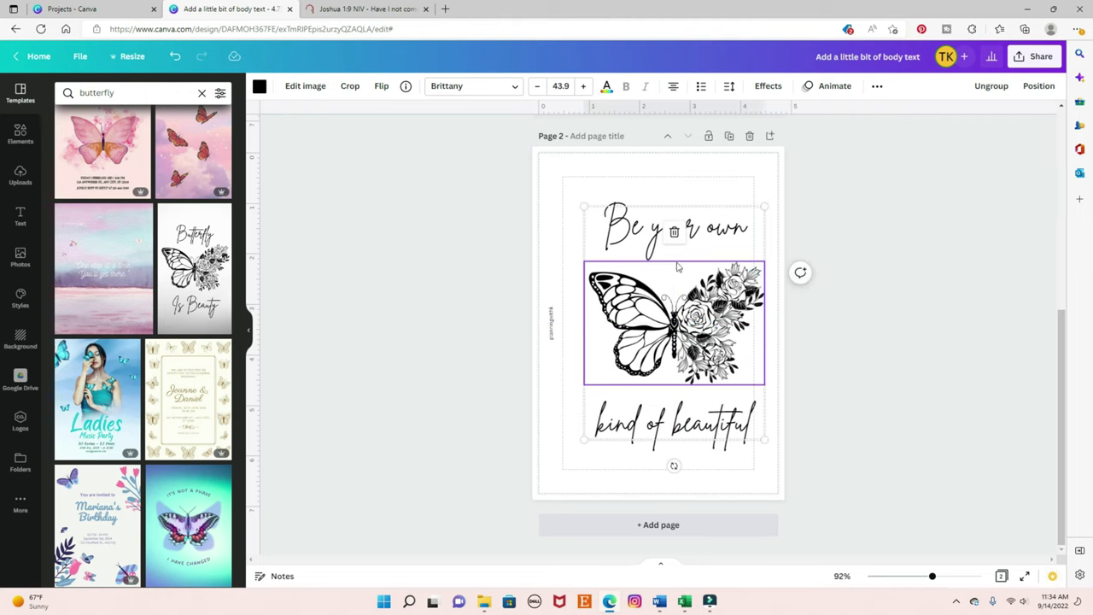
pyautogui.moveTo(679, 269); pyautogui.dragTo(682, 292)
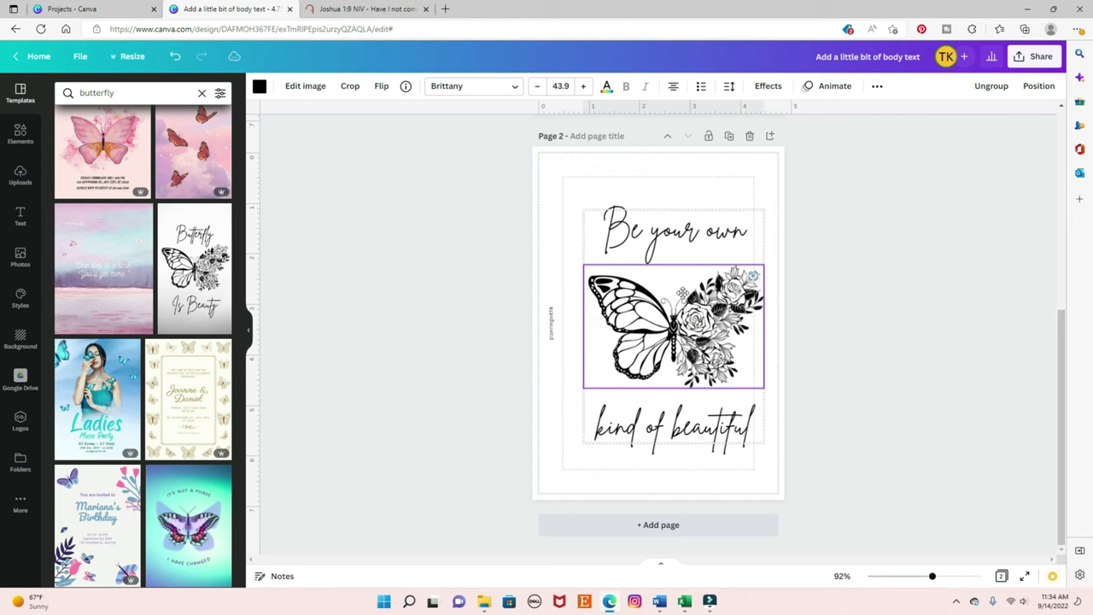
pyautogui.moveTo(752, 275); pyautogui.dragTo(755, 275)
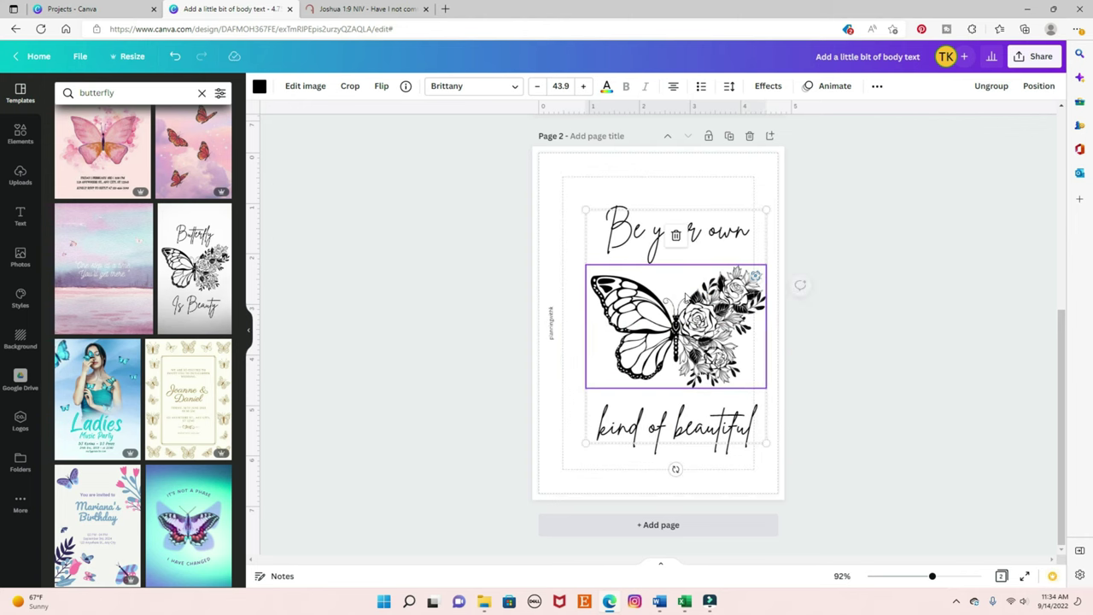
# Step: Align the grouped quote and butterfly to the middle and center of the page
pyautogui.click(1030, 91)
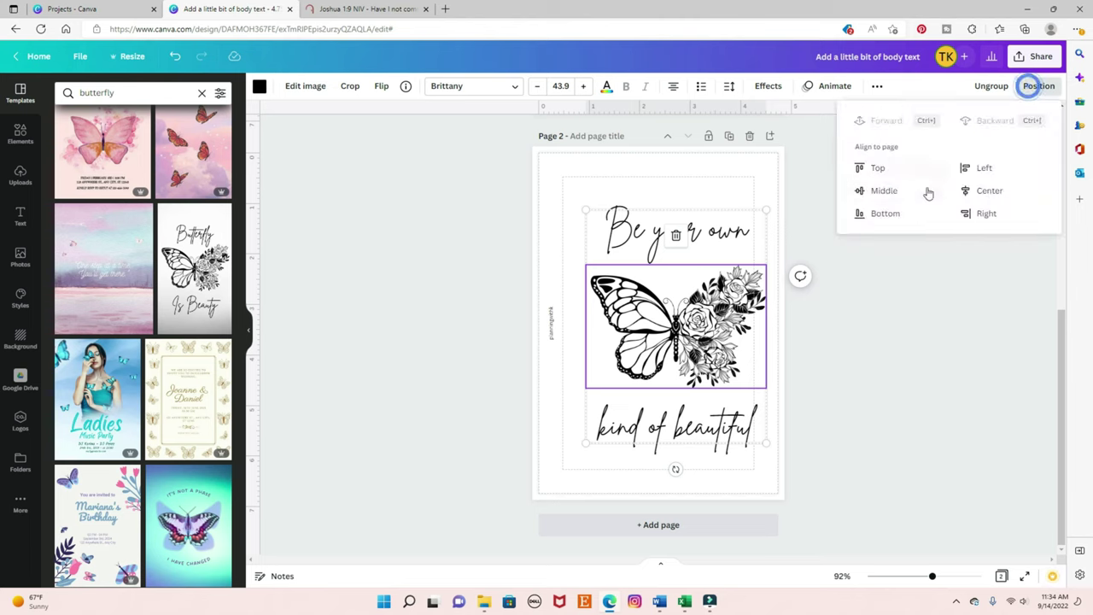
pyautogui.click(879, 190)
pyautogui.click(975, 192)
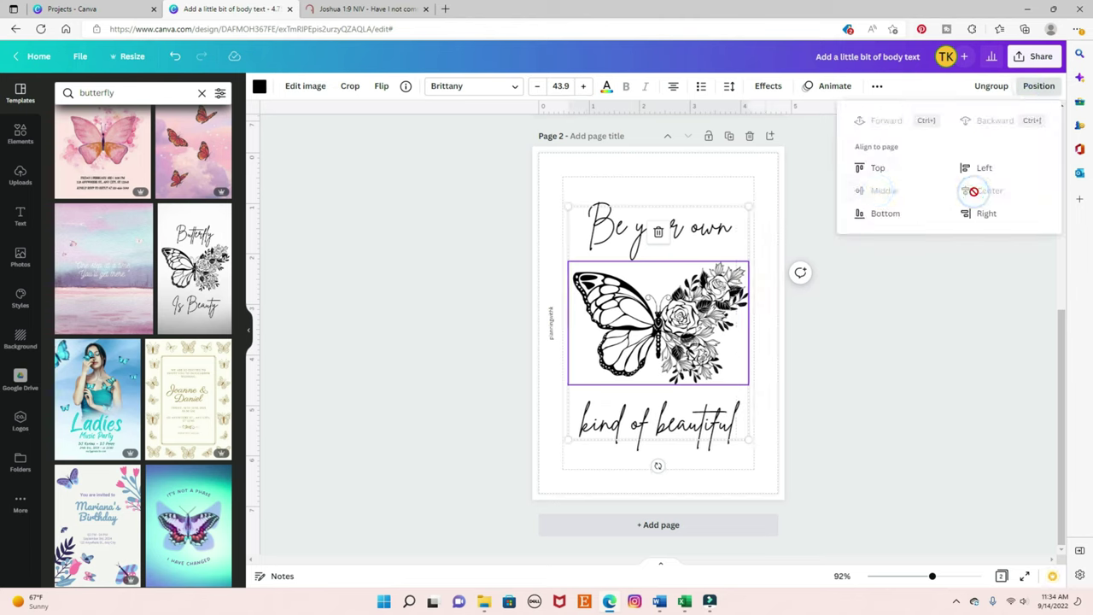
# Step: Search the elements library for "abstract" and browse the Graphics results and then all results for a background image
pyautogui.click(846, 294)
pyautogui.click(726, 189)
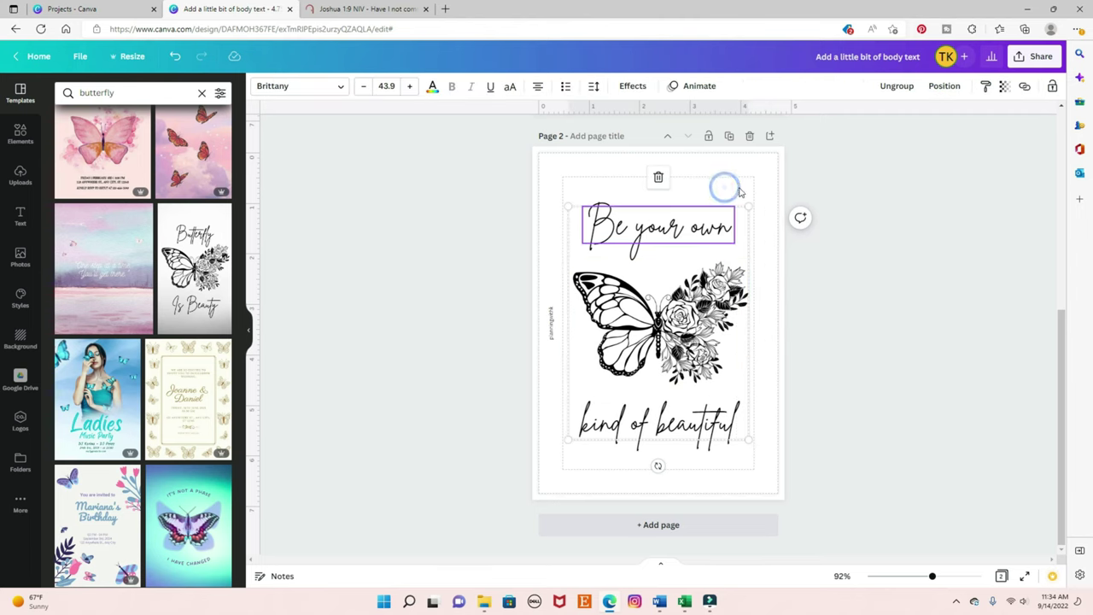
pyautogui.click(621, 179)
pyautogui.click(17, 130)
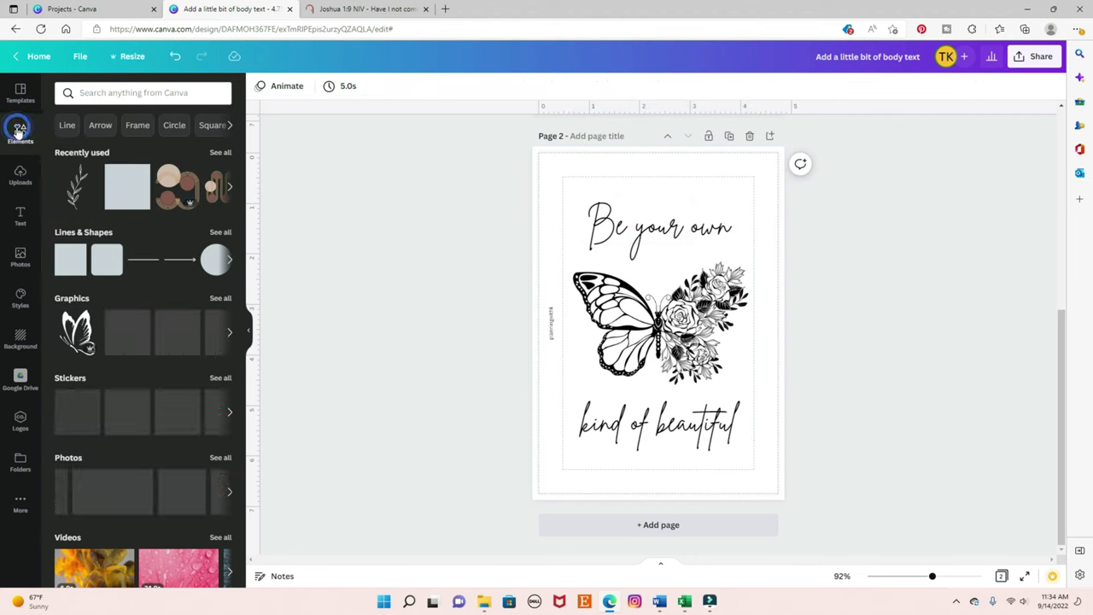
pyautogui.click(121, 92)
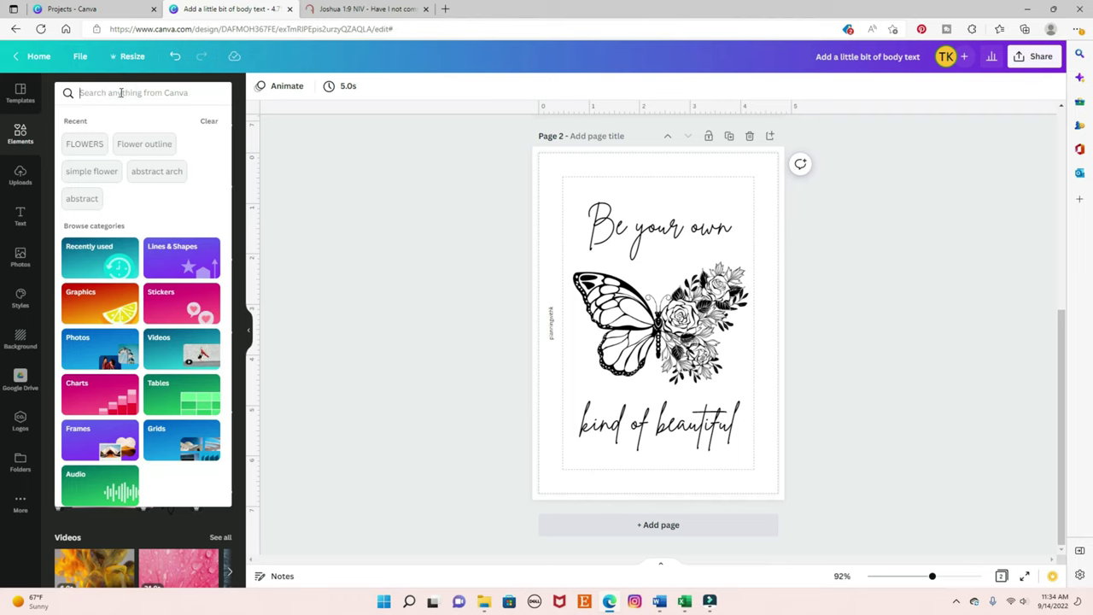
pyautogui.write('abstract')
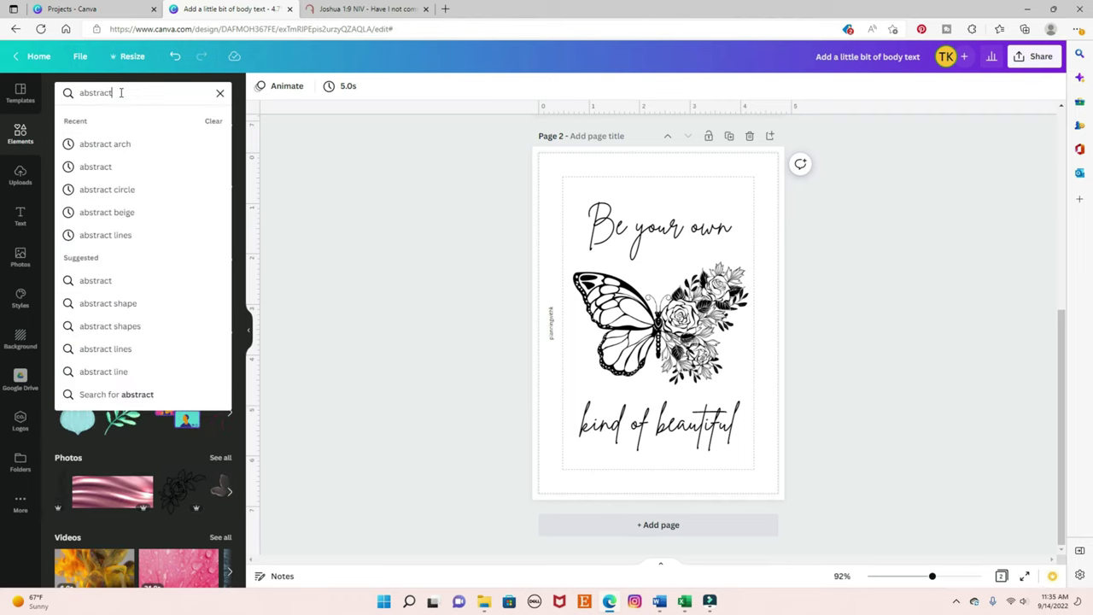
pyautogui.press('Return')
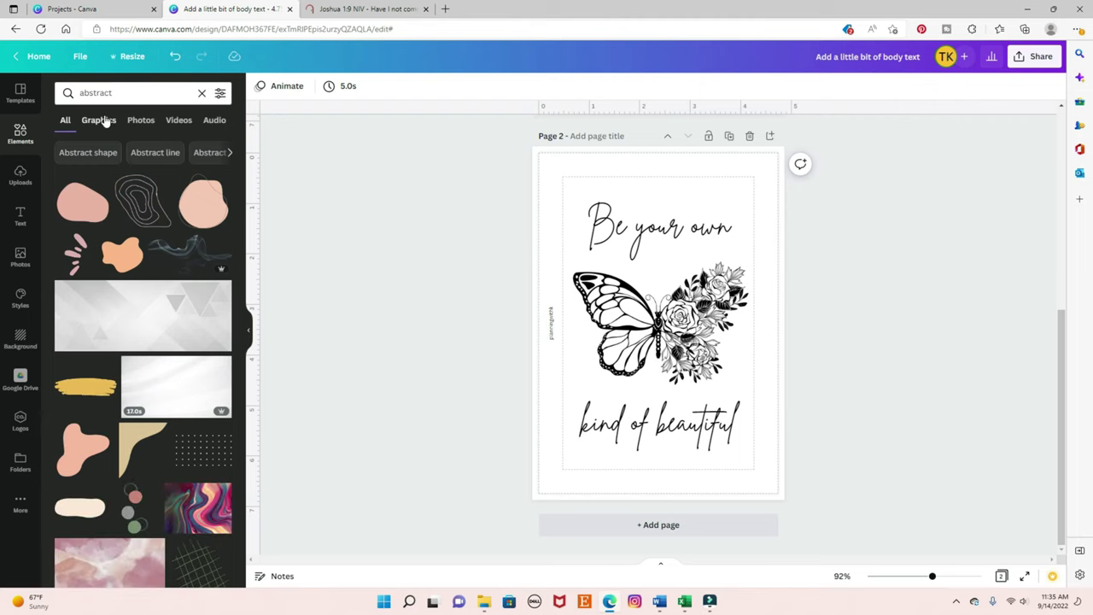
pyautogui.click(102, 120)
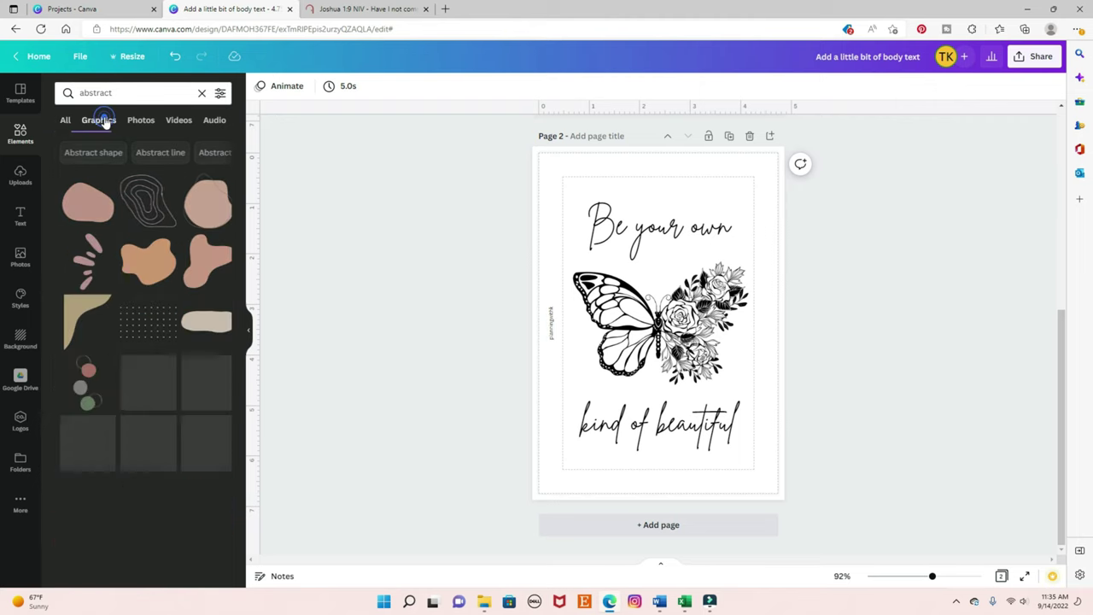
pyautogui.scroll(-10, 168, 239)
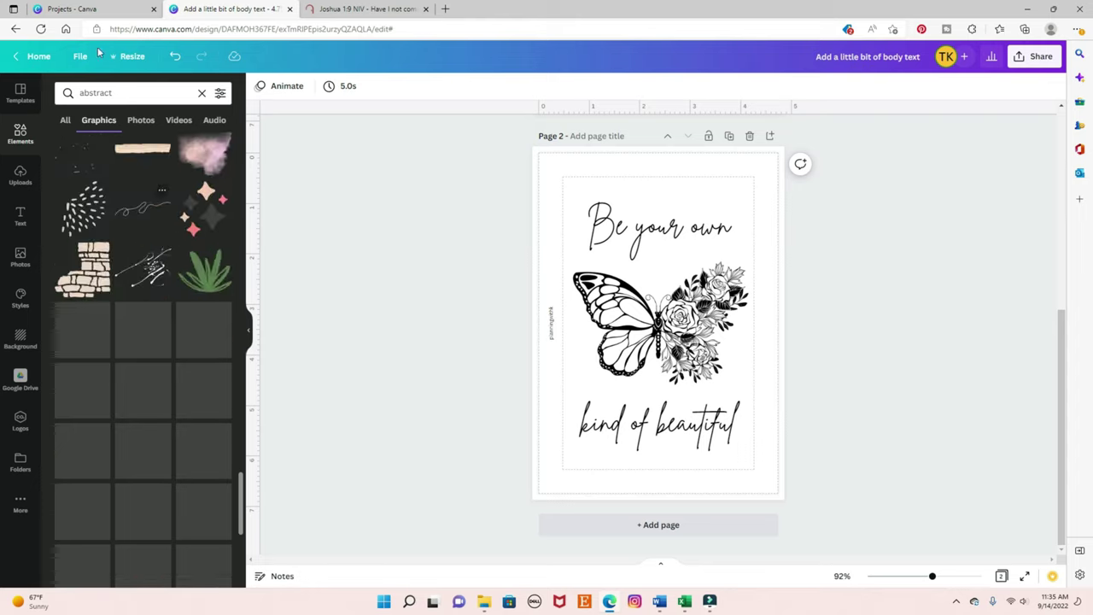
pyautogui.click(65, 120)
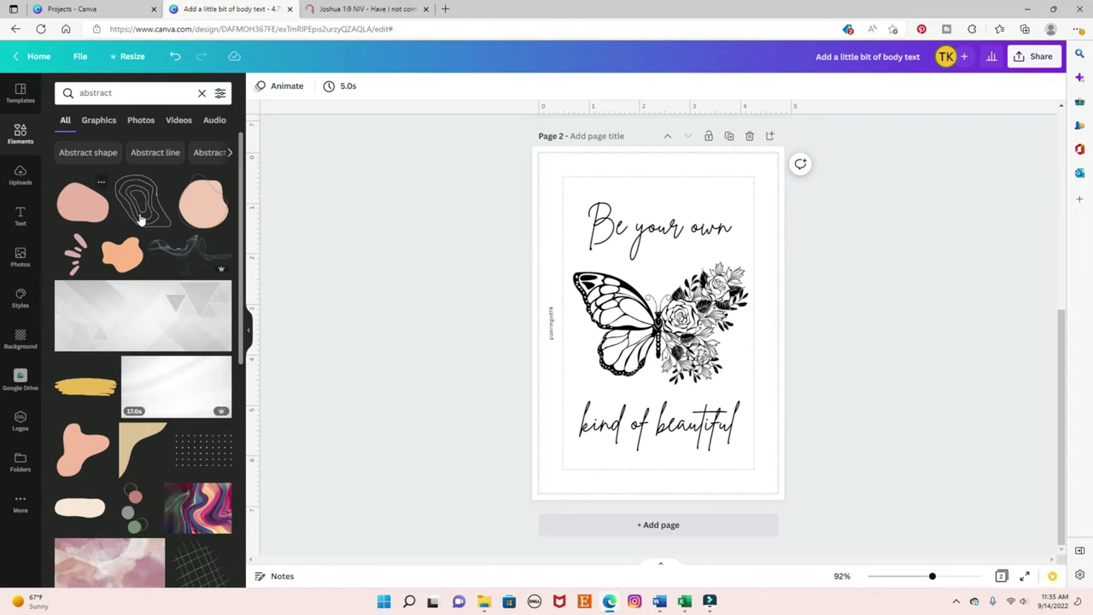
pyautogui.scroll(-5, 157, 231)
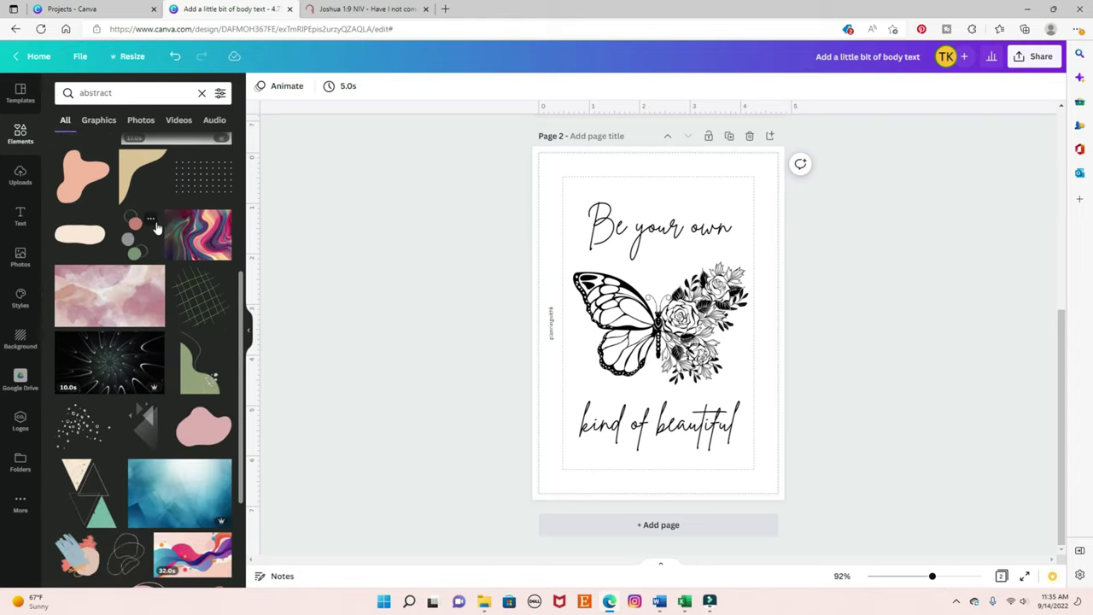
# Step: Add the pink watercolor image at page 2's upper-left corner and send it backward behind the quote and butterfly
pyautogui.click(107, 289)
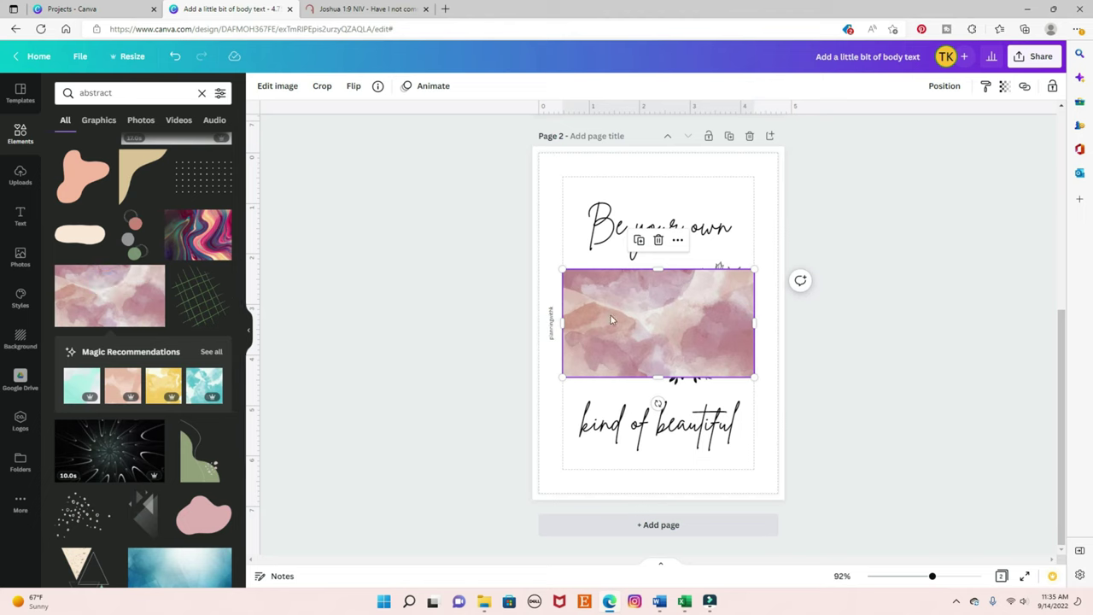
pyautogui.moveTo(662, 301); pyautogui.dragTo(634, 184)
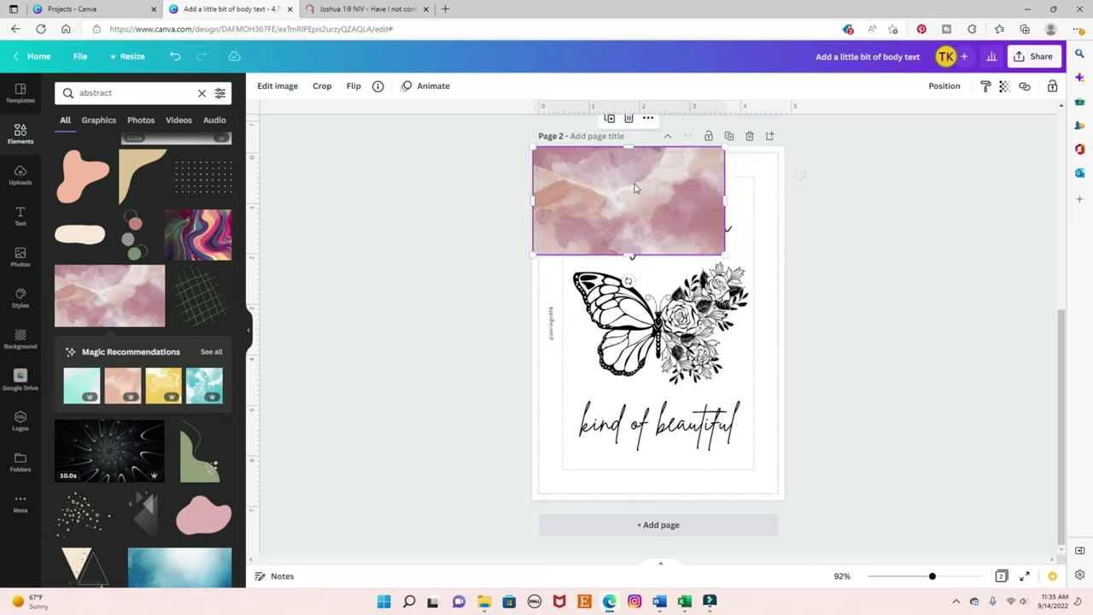
pyautogui.click(945, 86)
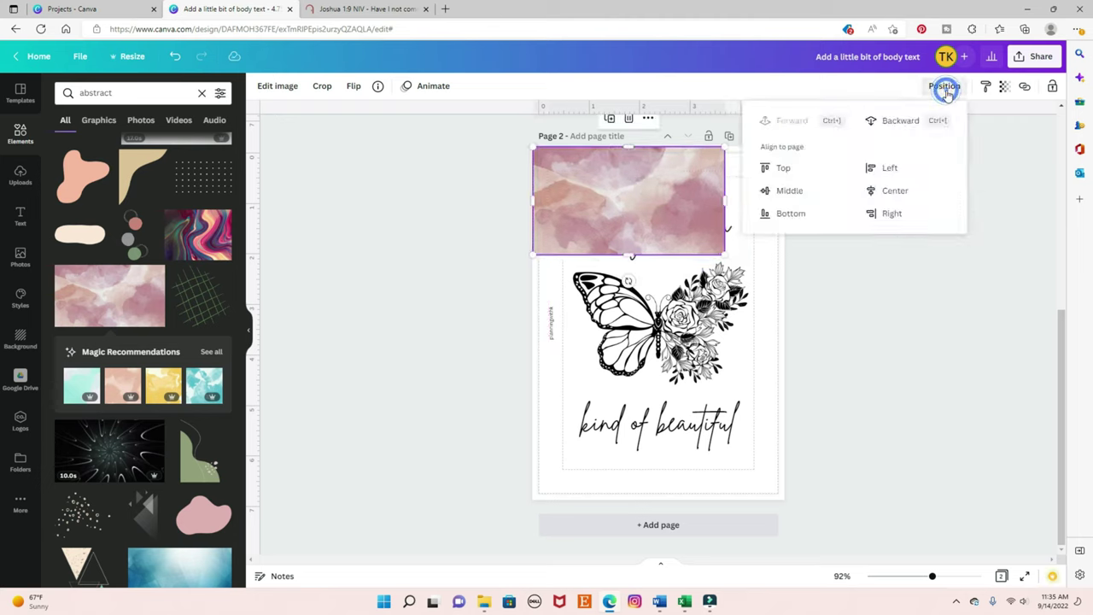
pyautogui.click(889, 124)
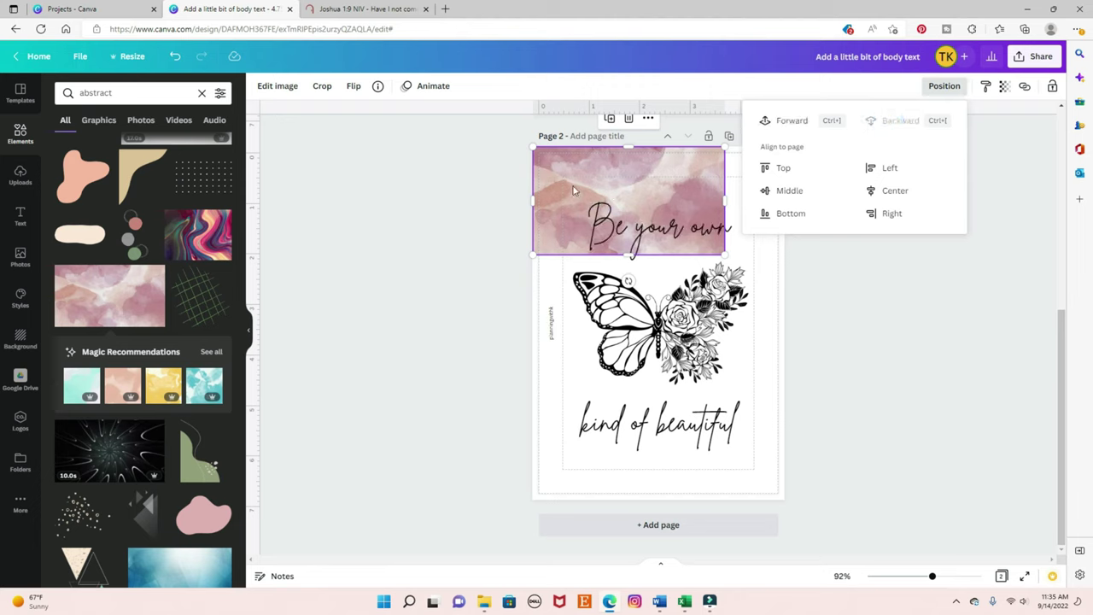
# Step: Enlarge the pink watercolor image until it fills the whole of page 2 as its background
pyautogui.click(598, 176)
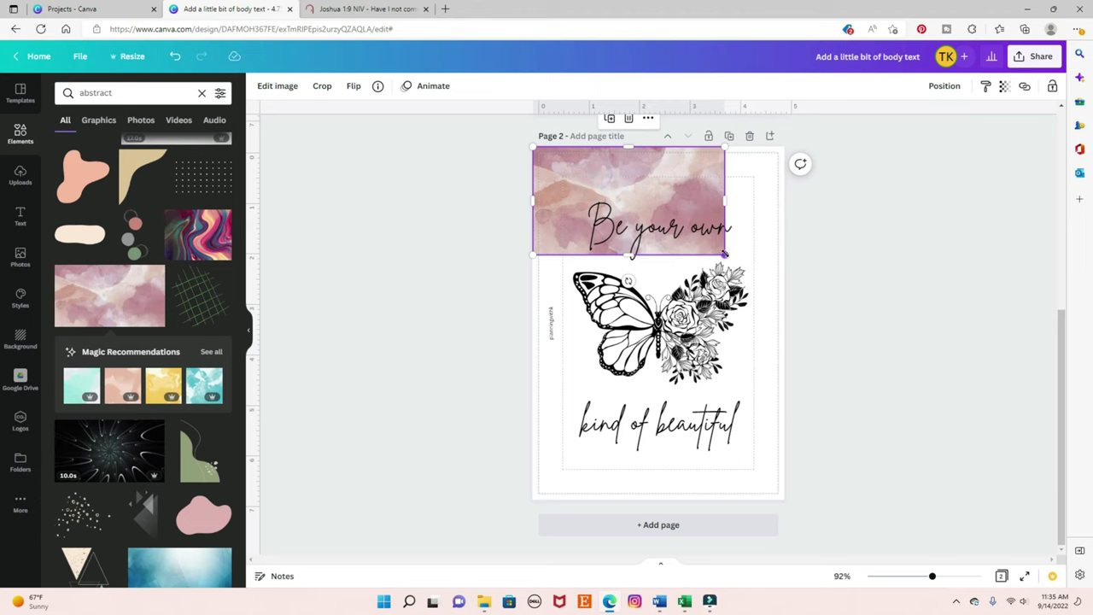
pyautogui.moveTo(724, 254); pyautogui.dragTo(805, 300)
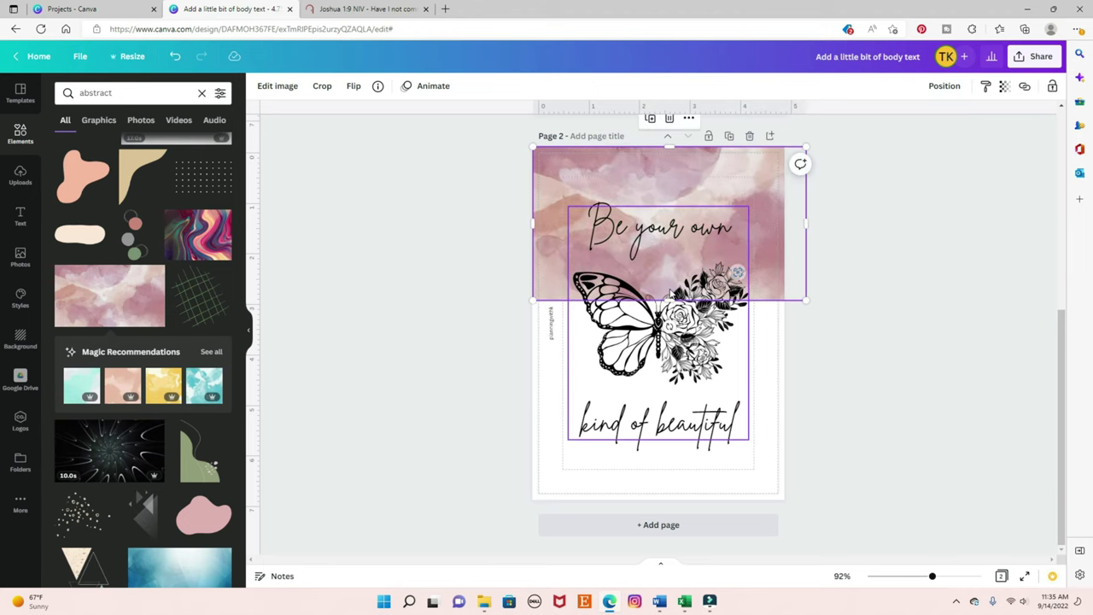
pyautogui.moveTo(670, 301); pyautogui.dragTo(690, 510)
pyautogui.click(947, 354)
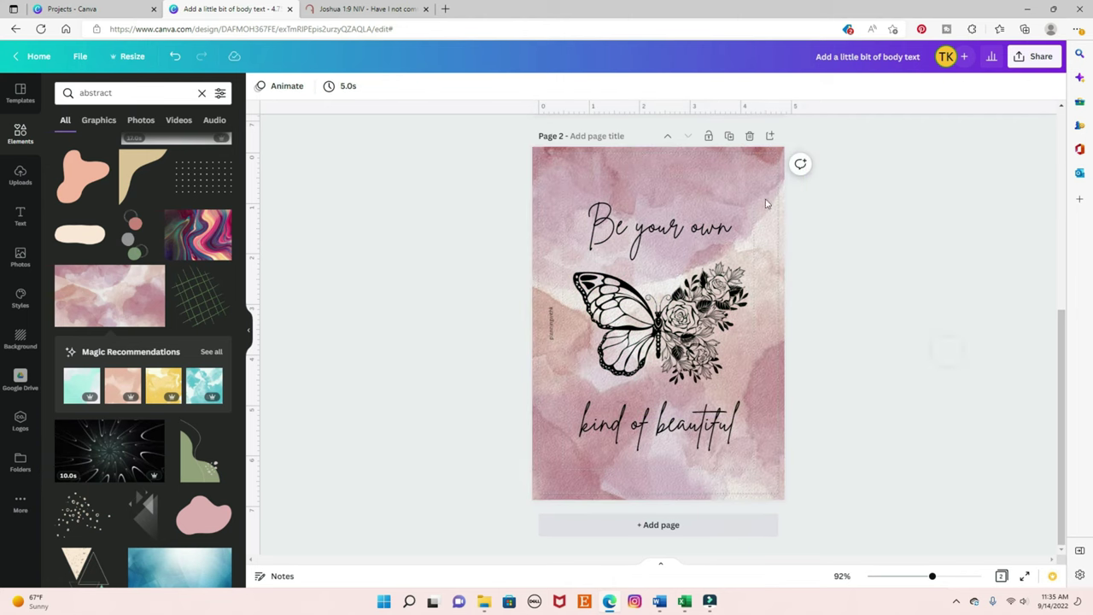
# Step: Reposition the watercolor background within its crop by shifting the image to the left and slightly down
pyautogui.doubleClick(737, 197)
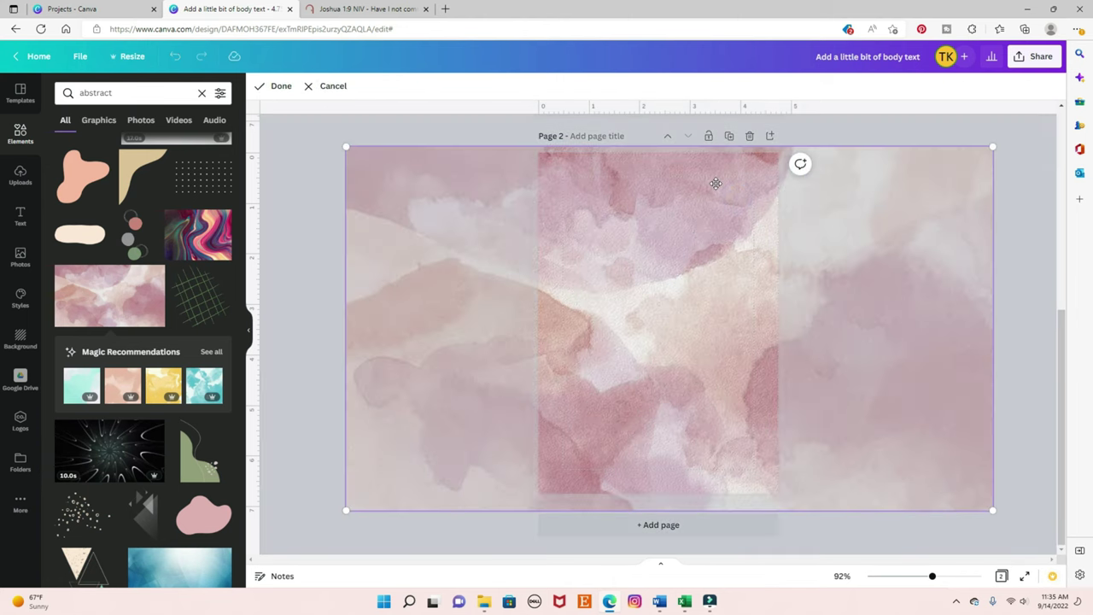
pyautogui.moveTo(715, 183); pyautogui.dragTo(617, 203)
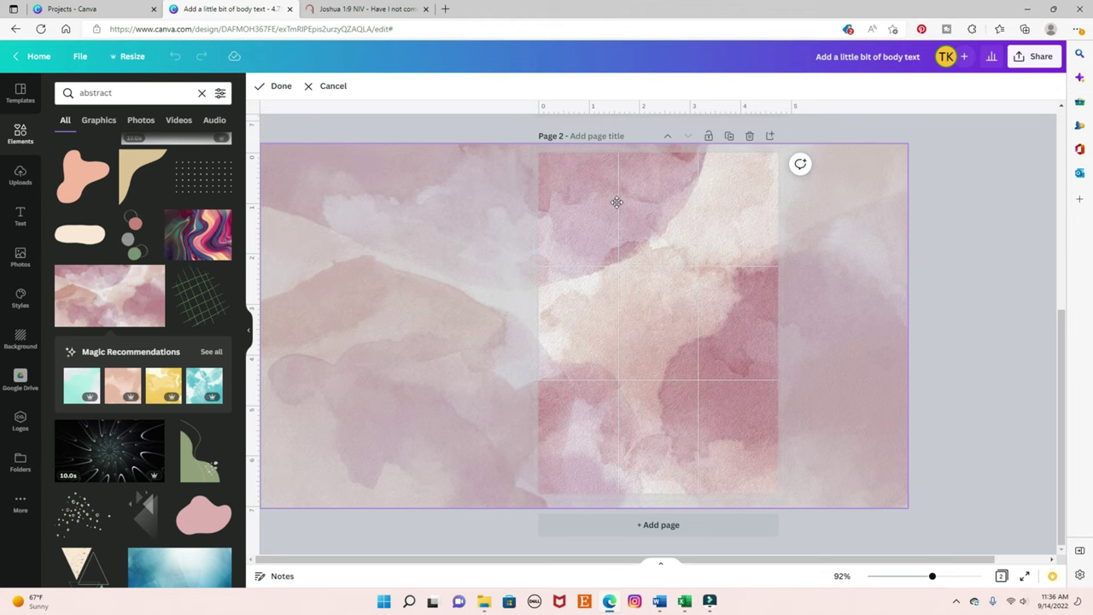
pyautogui.click(949, 223)
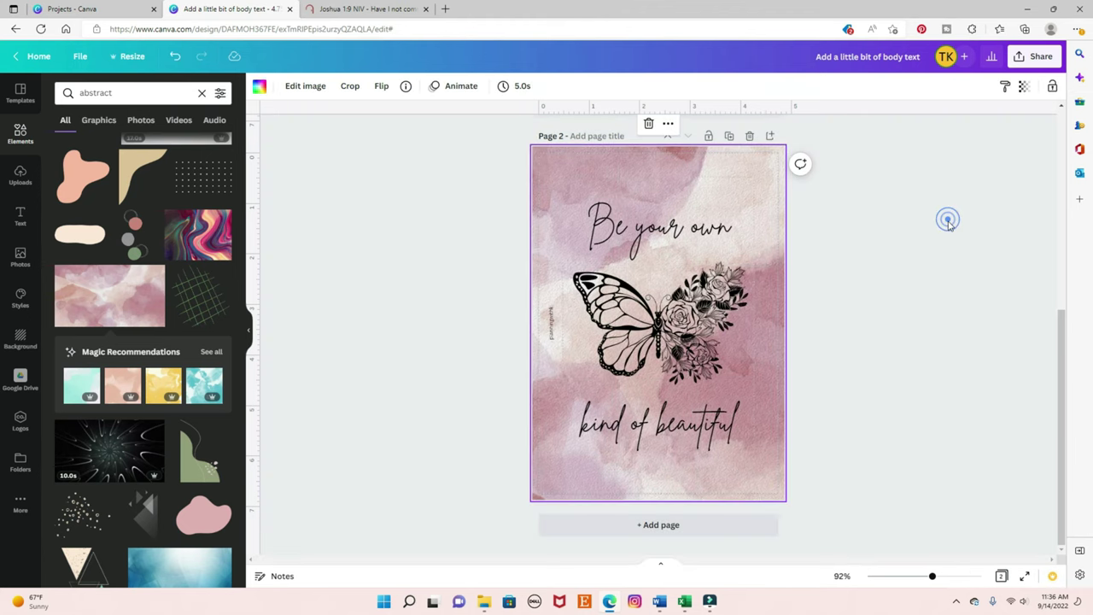
# Step: Fade the watercolor background by lowering its transparency setting to about 50
pyautogui.click(725, 181)
pyautogui.click(1025, 87)
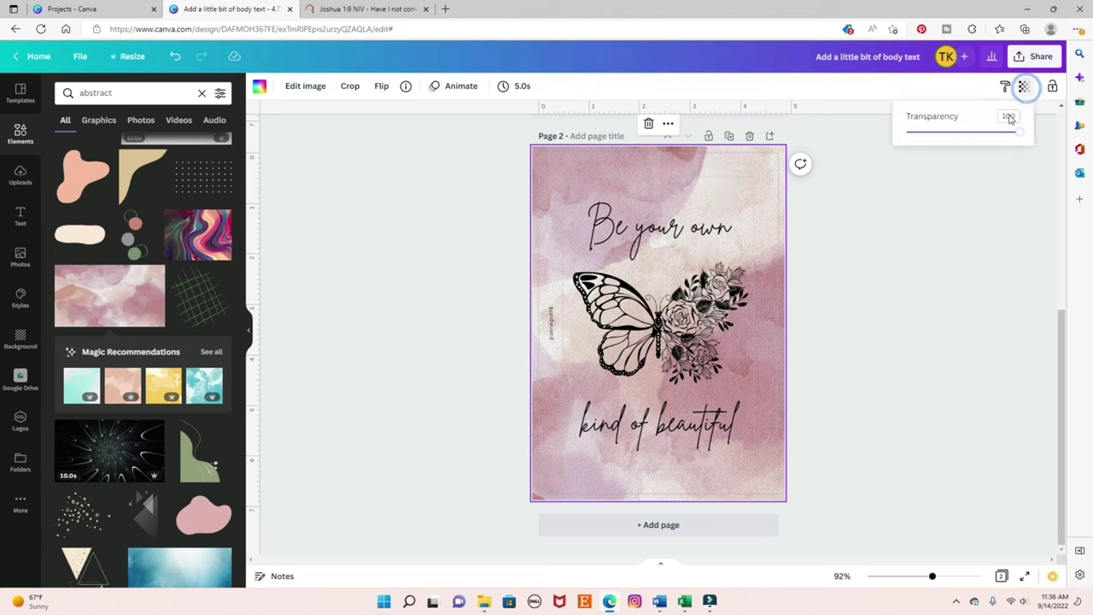
pyautogui.click(936, 239)
pyautogui.click(707, 174)
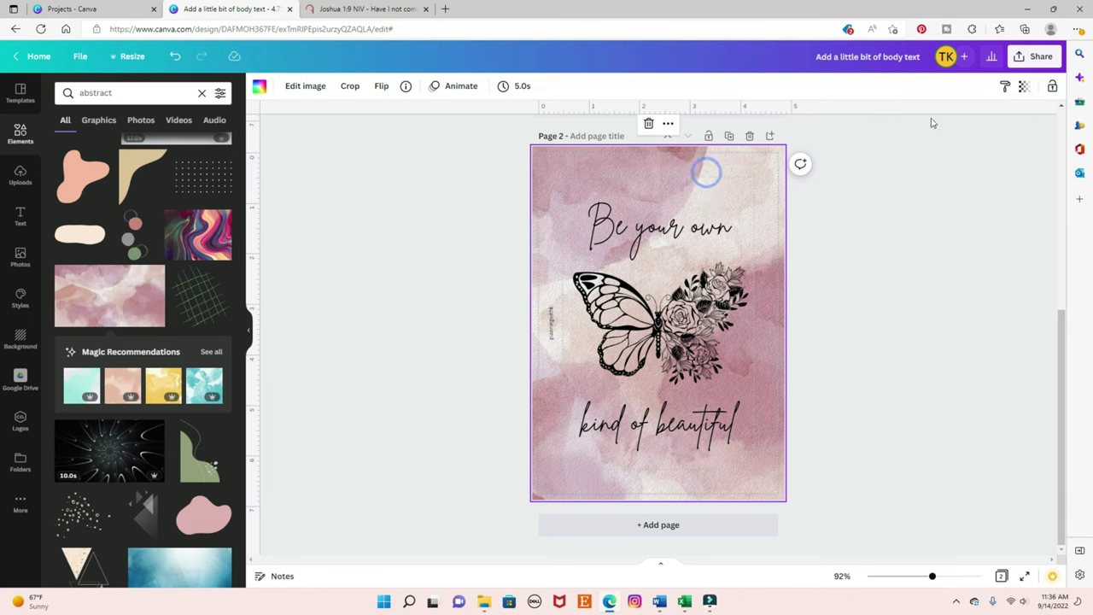
pyautogui.click(1025, 87)
pyautogui.moveTo(1018, 134); pyautogui.dragTo(965, 147)
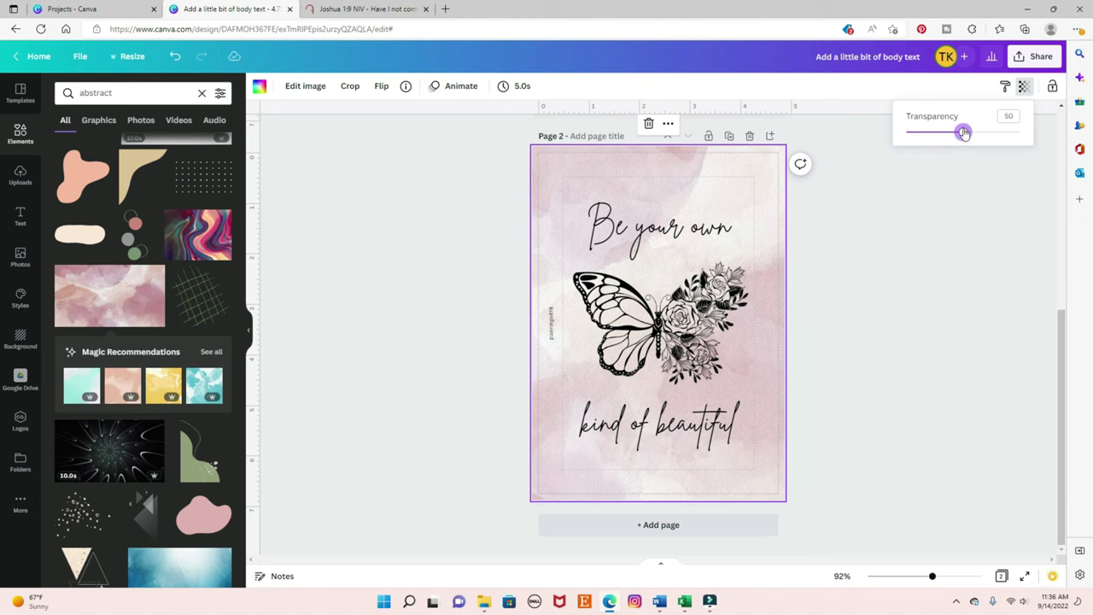
pyautogui.moveTo(964, 136)
pyautogui.mouseDown()
pyautogui.moveTo(931, 143)
pyautogui.moveTo(970, 143)
pyautogui.mouseUp()
pyautogui.click(840, 237)
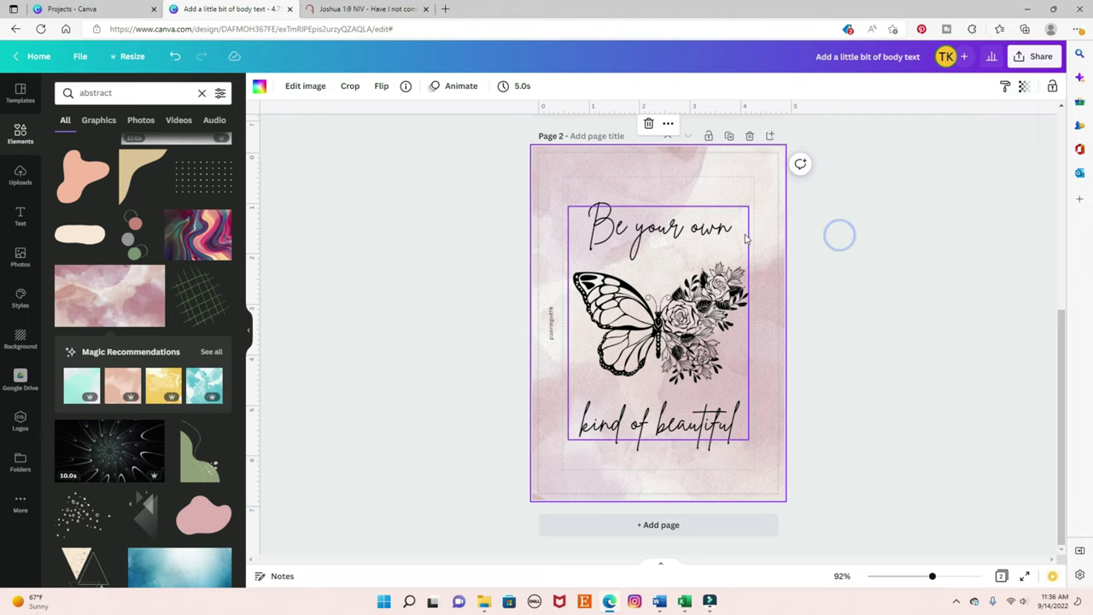
pyautogui.click(850, 223)
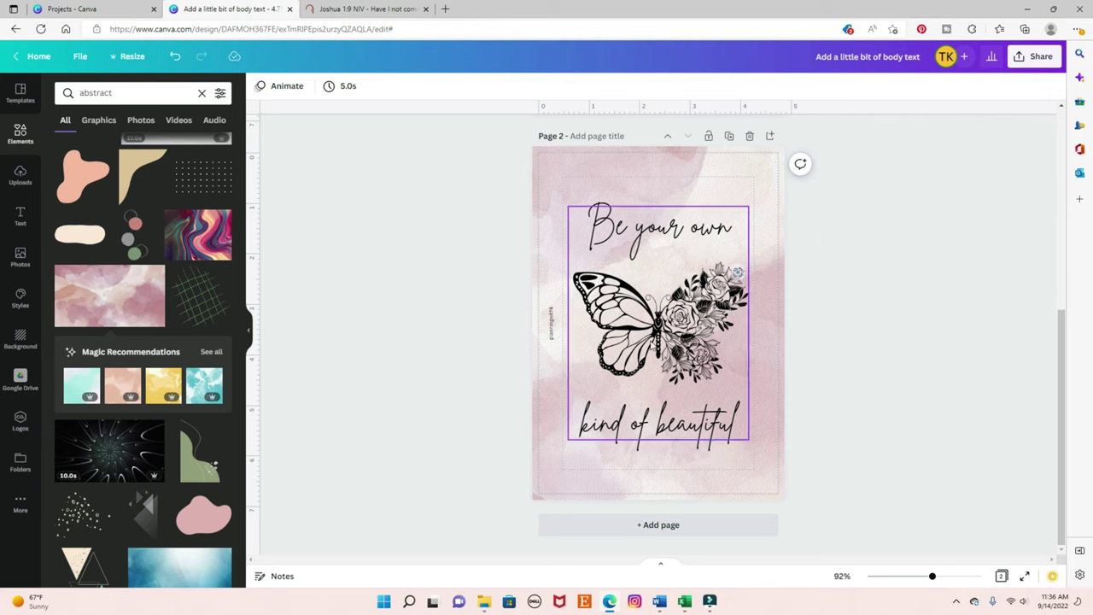
# Step: Create a copy of the two-page design resized to 5.8 × 8.3 in and check both of its pages
pyautogui.scroll(2, 738, 272)
pyautogui.scroll(-2, 738, 271)
pyautogui.scroll(5, 738, 272)
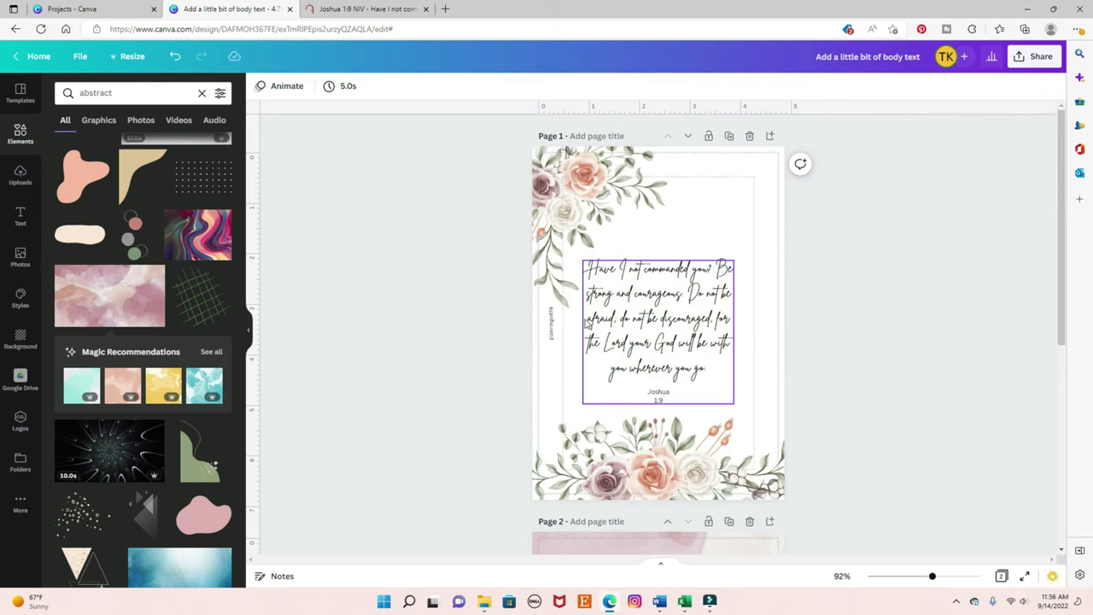
pyautogui.click(843, 217)
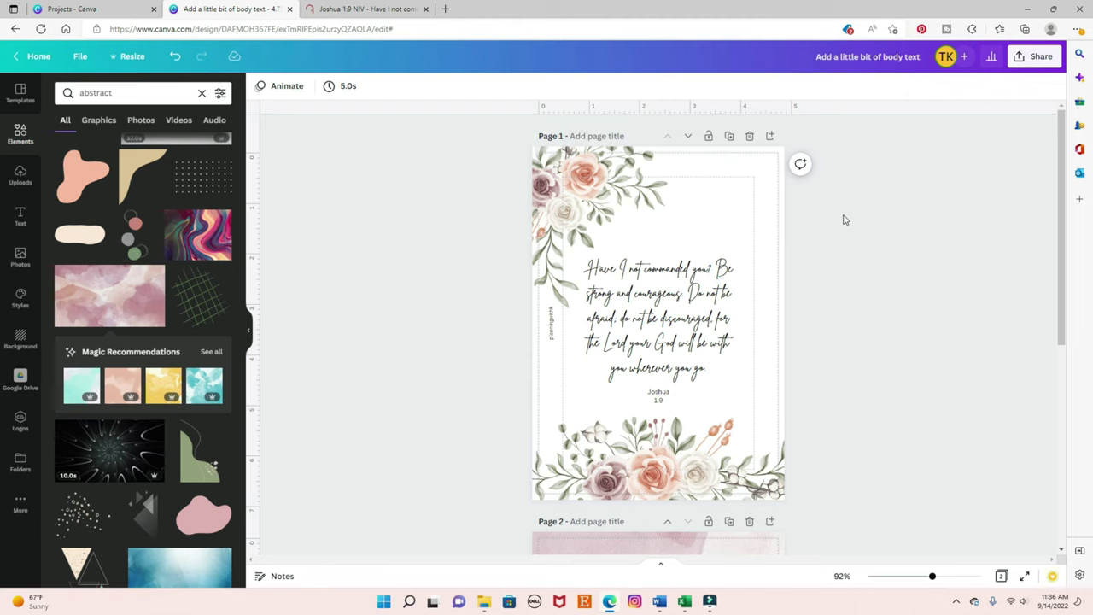
pyautogui.click(129, 58)
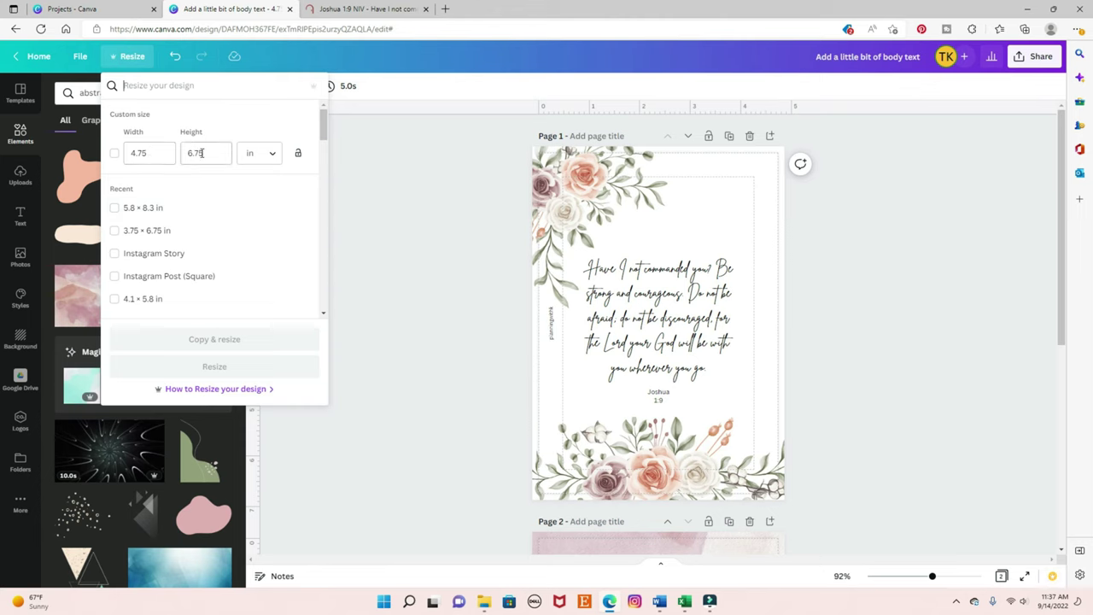
pyautogui.click(115, 210)
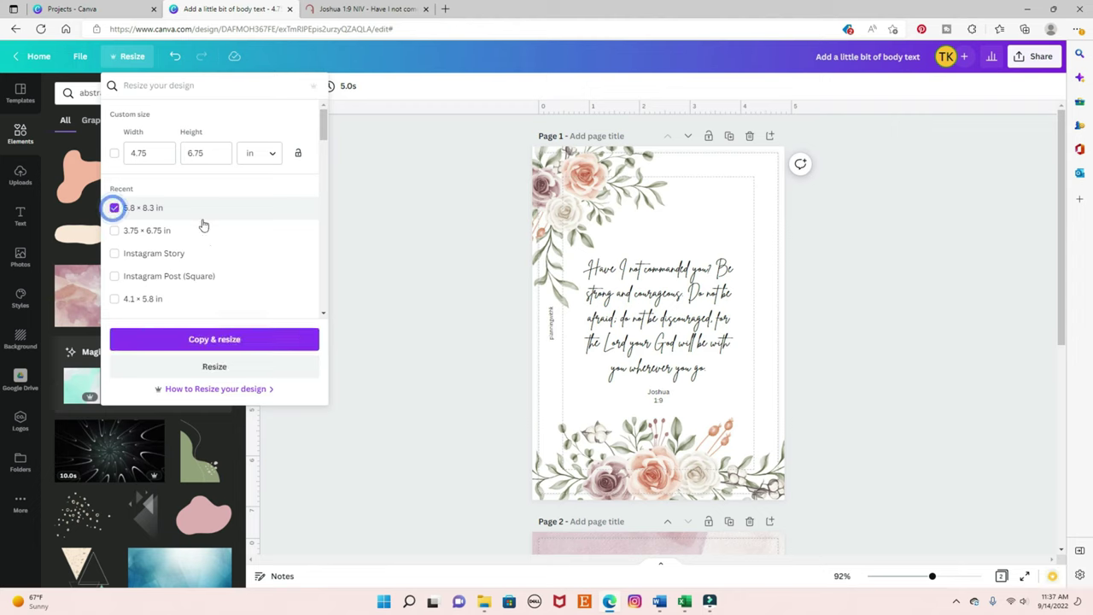
pyautogui.click(214, 339)
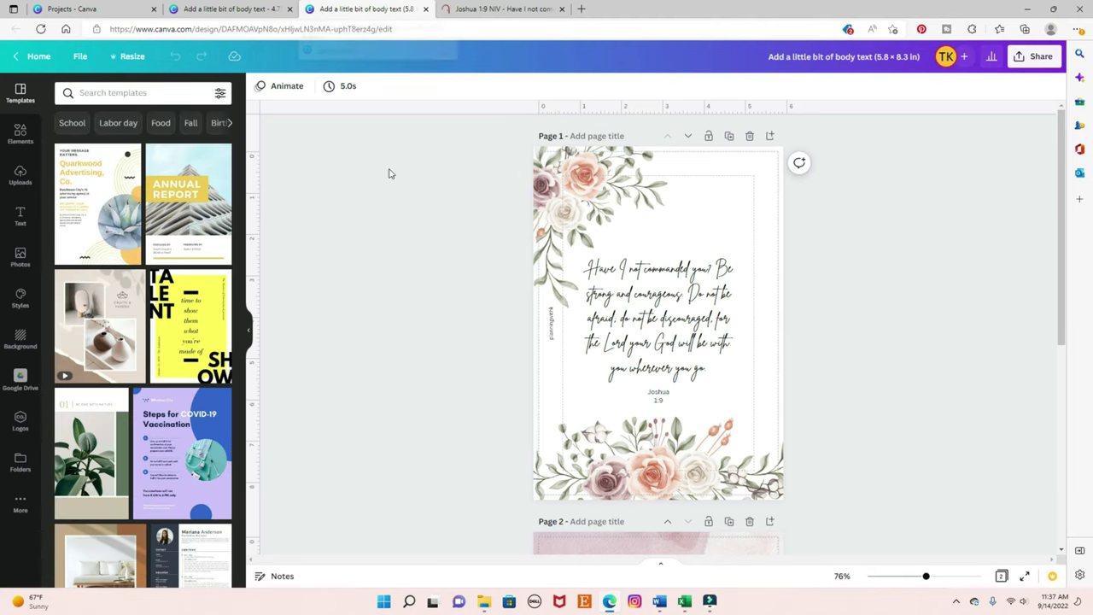
pyautogui.scroll(-5, 410, 192)
pyautogui.scroll(-1, 410, 191)
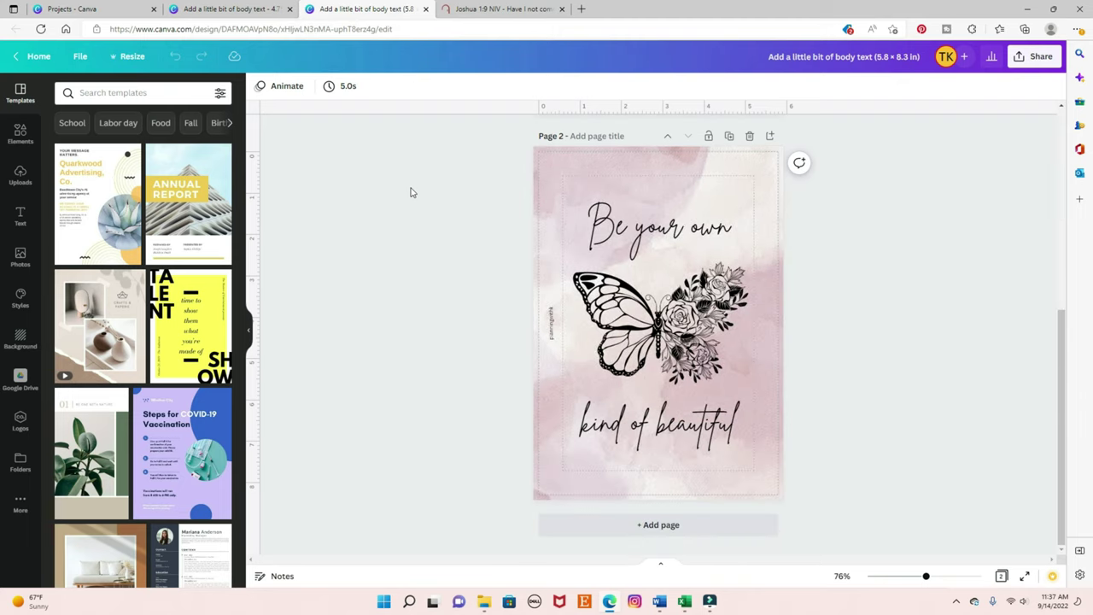
pyautogui.scroll(5, 410, 191)
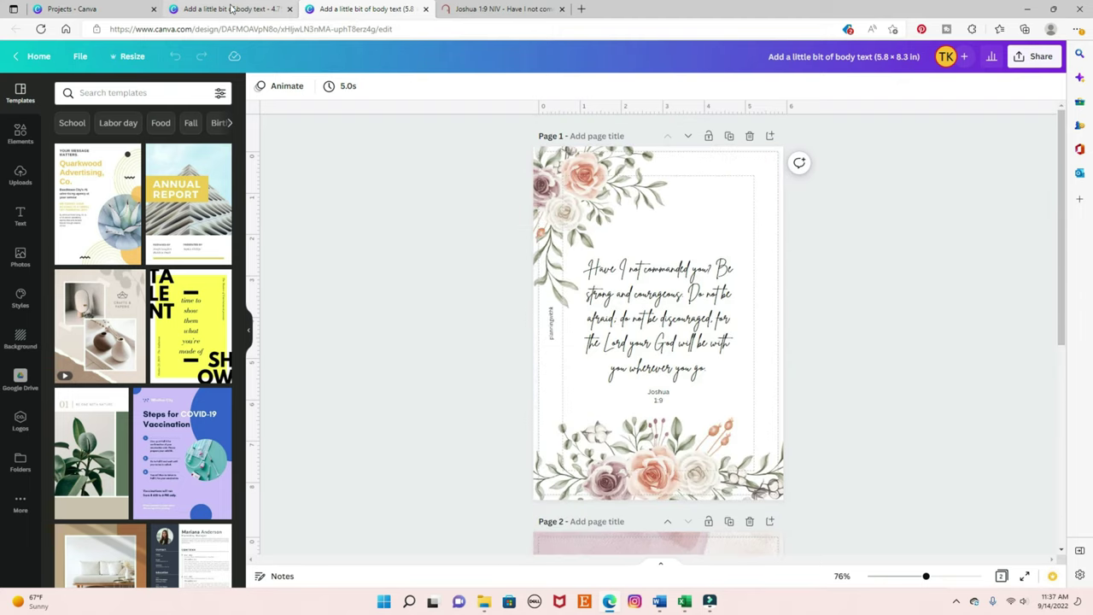
# Step: Rename the original two-page quote design as PW - FREEBIES CANVA VIDEO
pyautogui.click(247, 10)
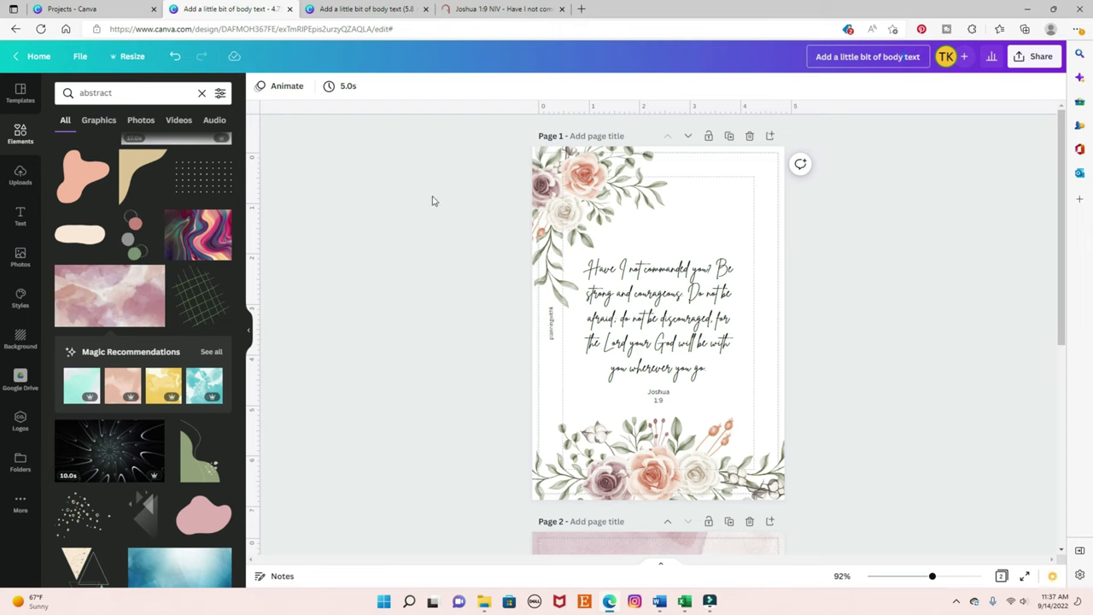
pyautogui.click(132, 58)
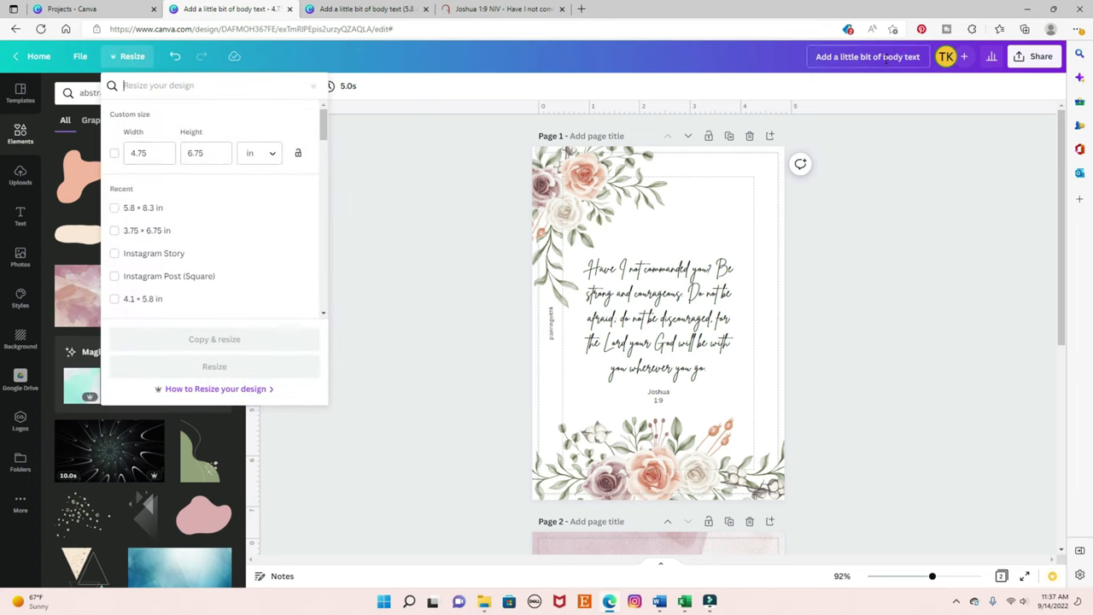
pyautogui.click(910, 58)
pyautogui.moveTo(924, 56); pyautogui.dragTo(754, 58)
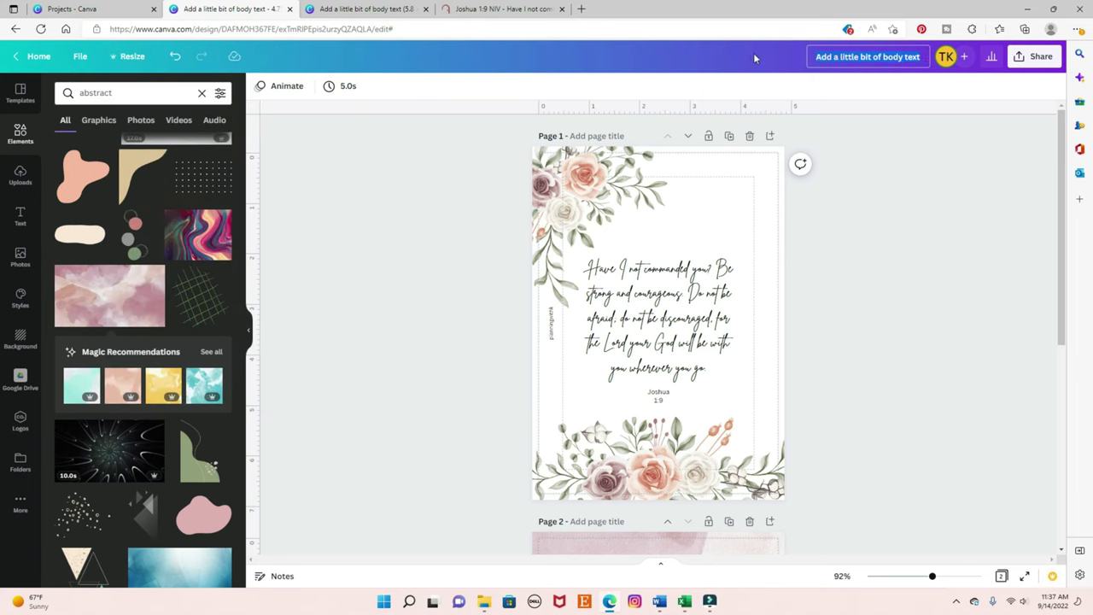
pyautogui.press('BackSpace')
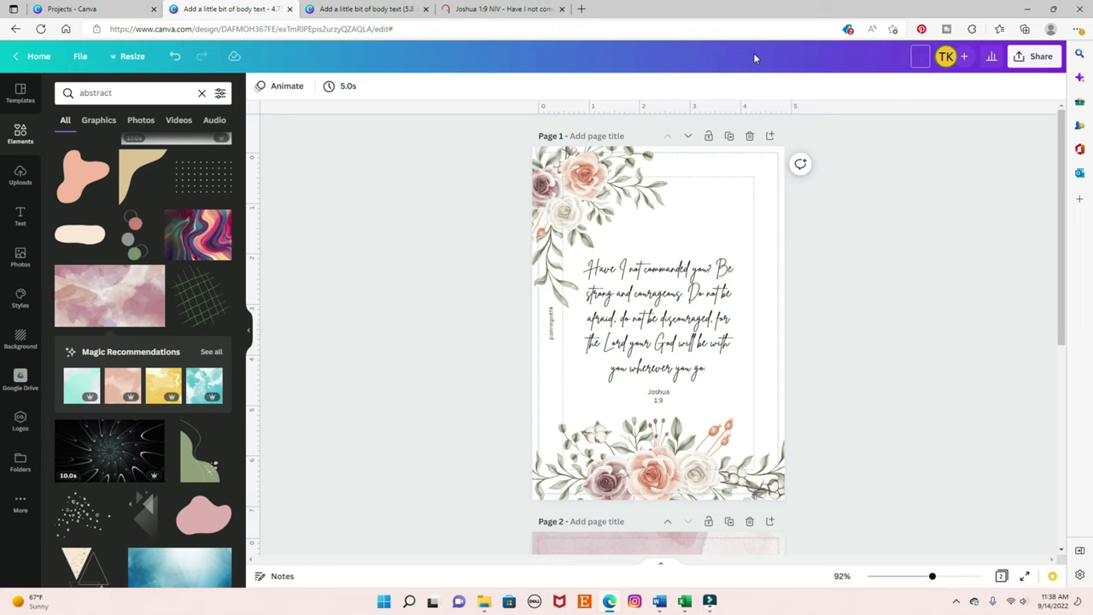
pyautogui.write('PW - FREEBIES CANVA')
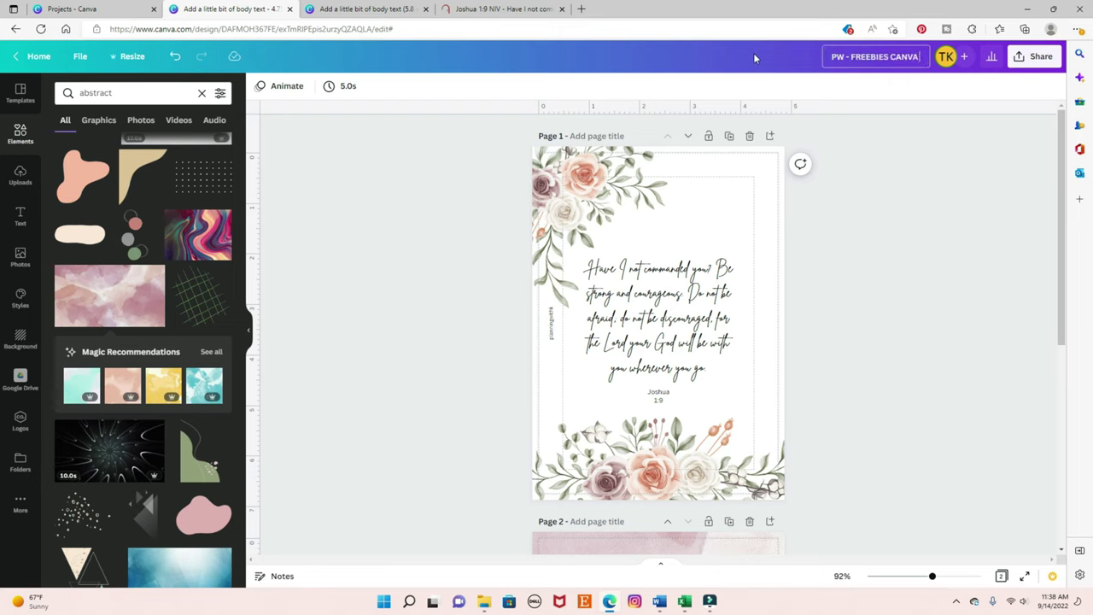
pyautogui.write(' VIDEO')
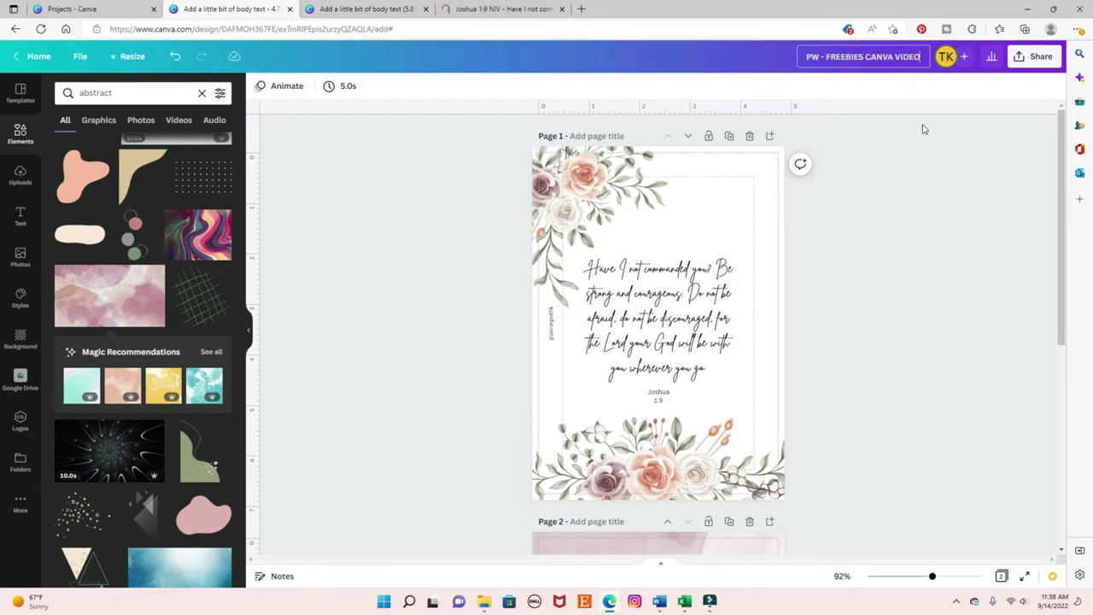
pyautogui.click(905, 182)
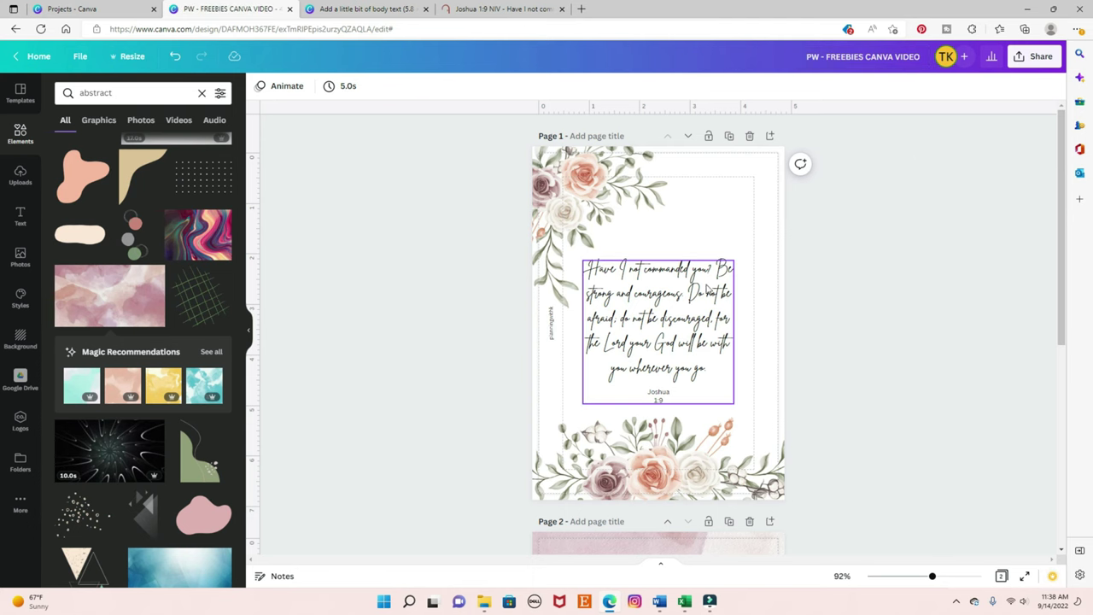
# Step: In the 5.8 × 8.3 in copy, shift the Bible verse text group on page 1 slightly right and down
pyautogui.click(356, 10)
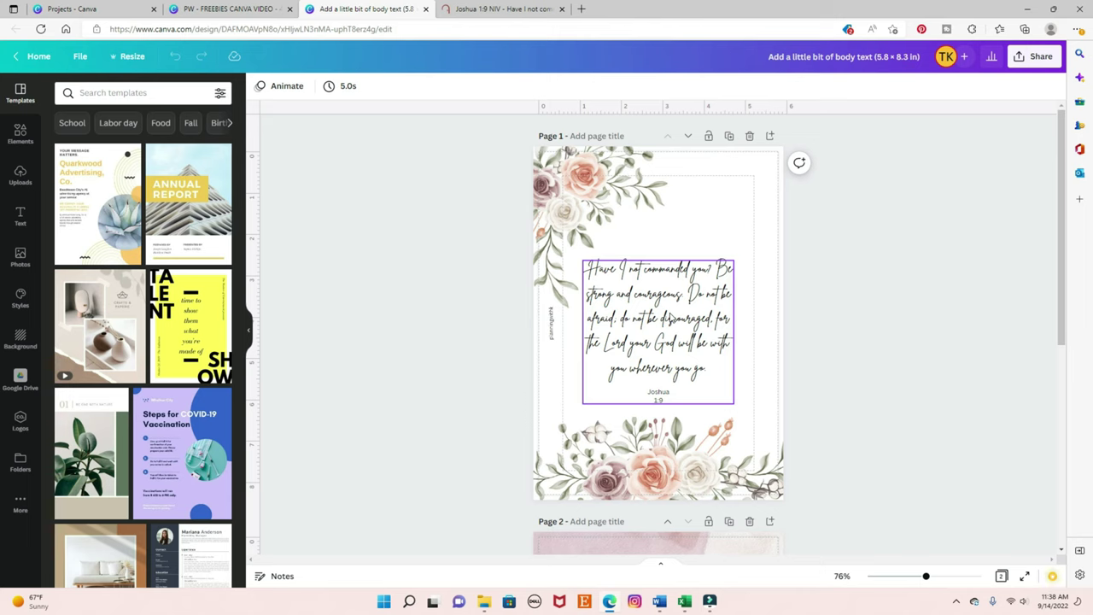
pyautogui.click(670, 318)
pyautogui.moveTo(665, 303); pyautogui.dragTo(659, 298)
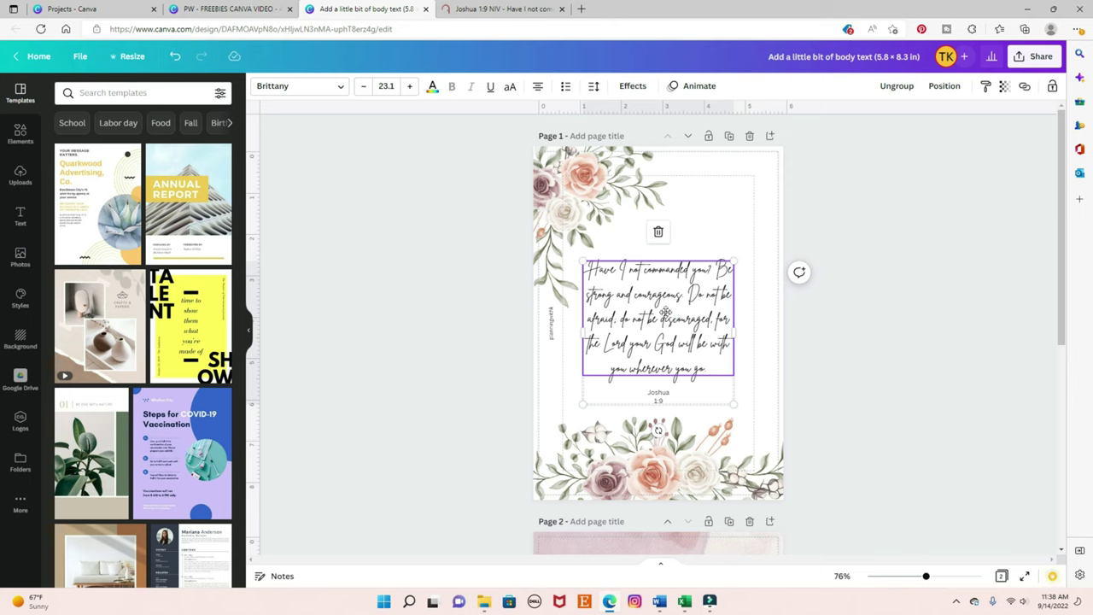
pyautogui.moveTo(662, 313); pyautogui.dragTo(701, 314)
pyautogui.click(851, 298)
pyautogui.click(704, 313)
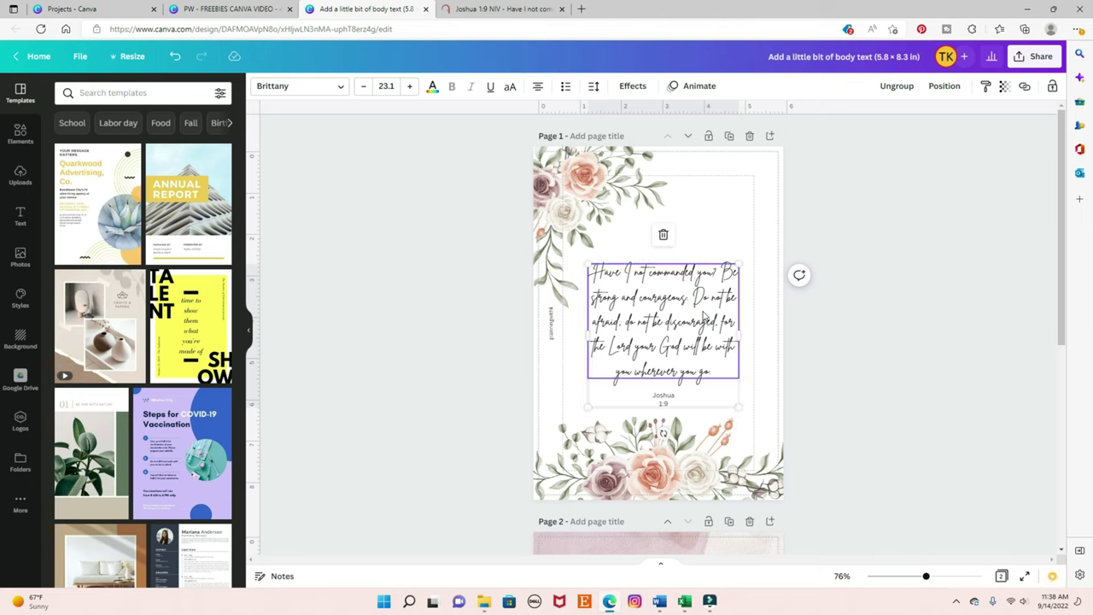
pyautogui.moveTo(702, 316); pyautogui.dragTo(707, 319)
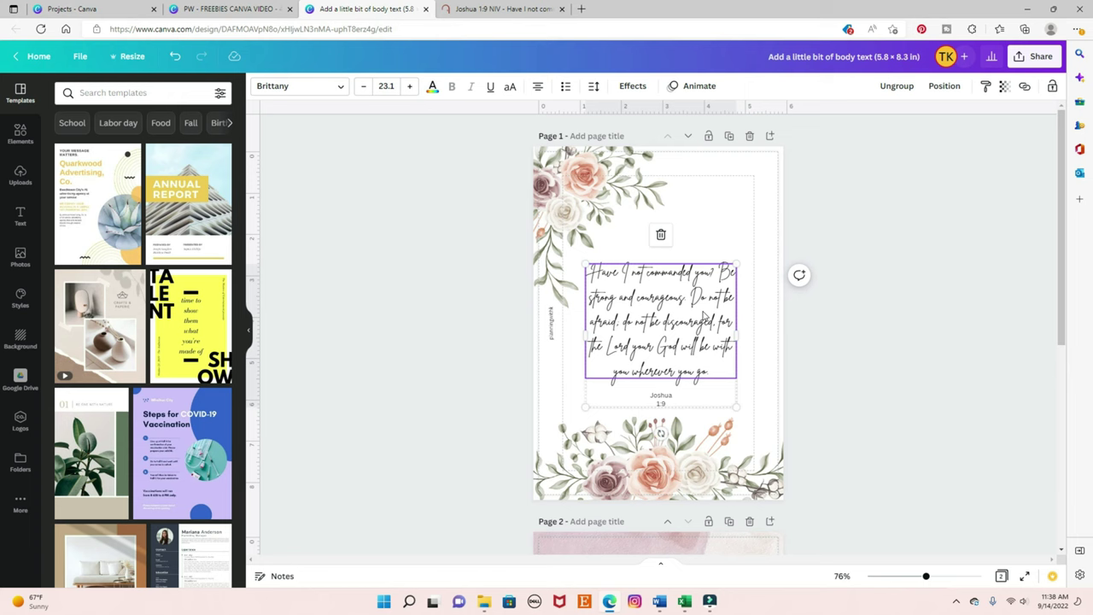
# Step: In the PW design, shift the Bible verse text group on page 1 slightly to the right
pyautogui.click(229, 12)
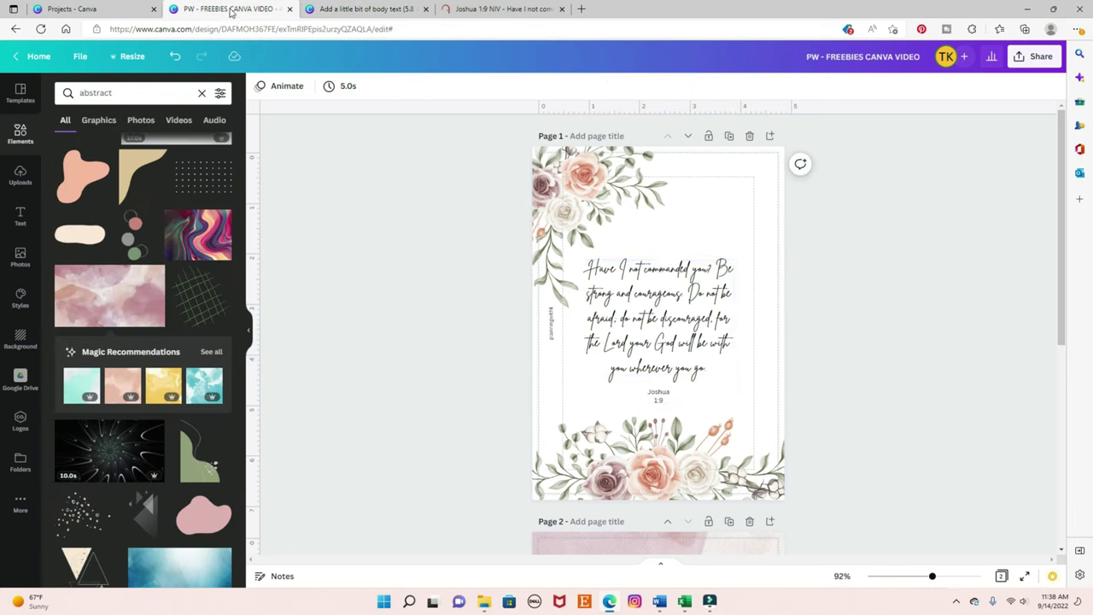
pyautogui.click(656, 305)
pyautogui.moveTo(656, 305); pyautogui.dragTo(659, 305)
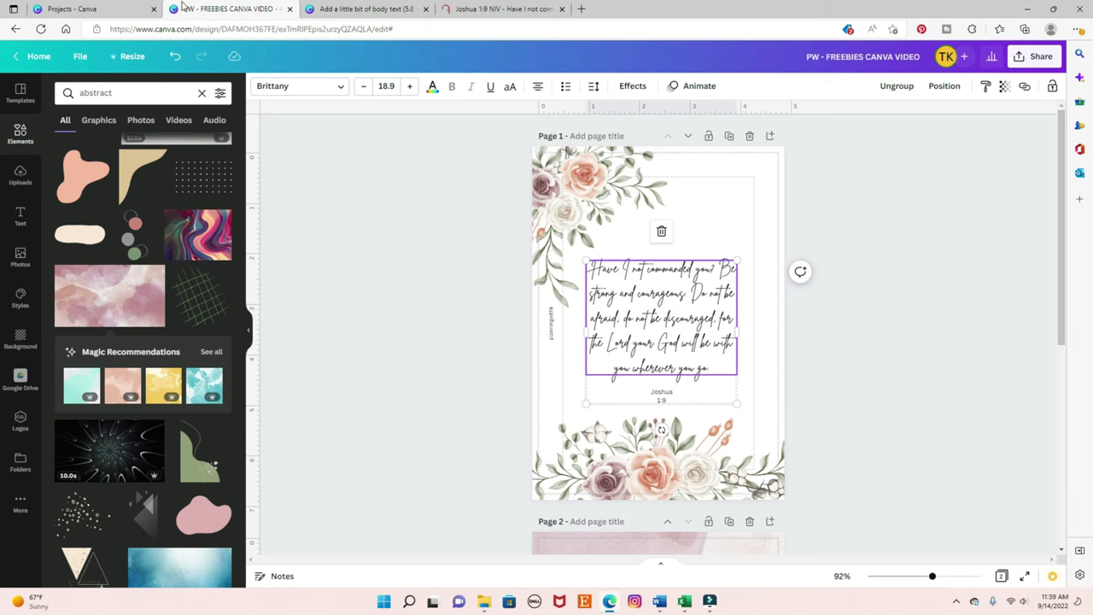
# Step: Rename the 5.8 × 8.3 in copy as A5 - FREEBIES CANVA VIDEO
pyautogui.click(389, 8)
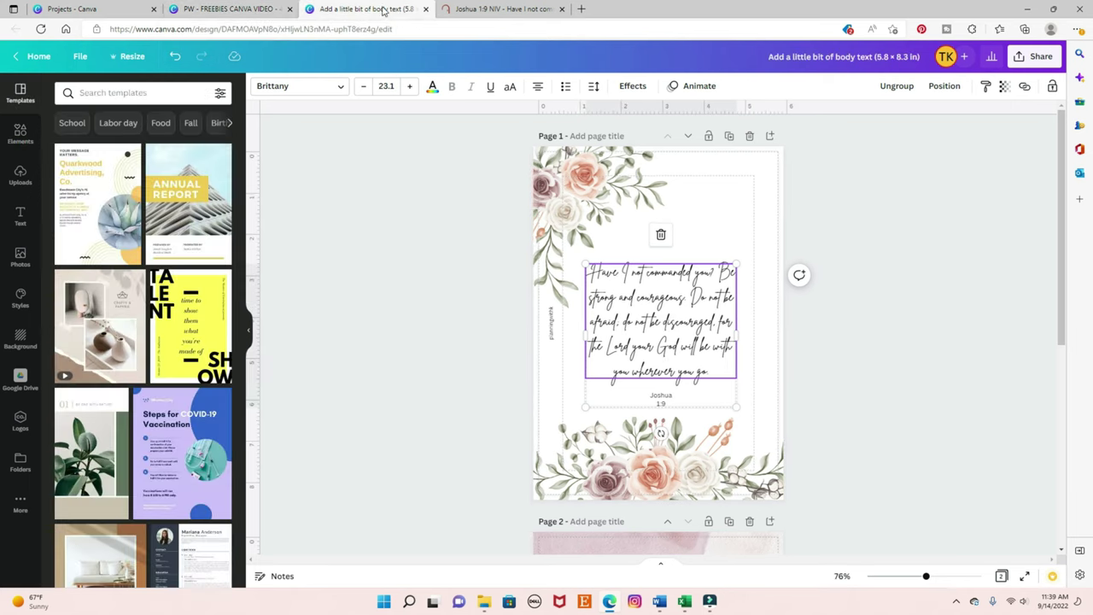
pyautogui.click(131, 56)
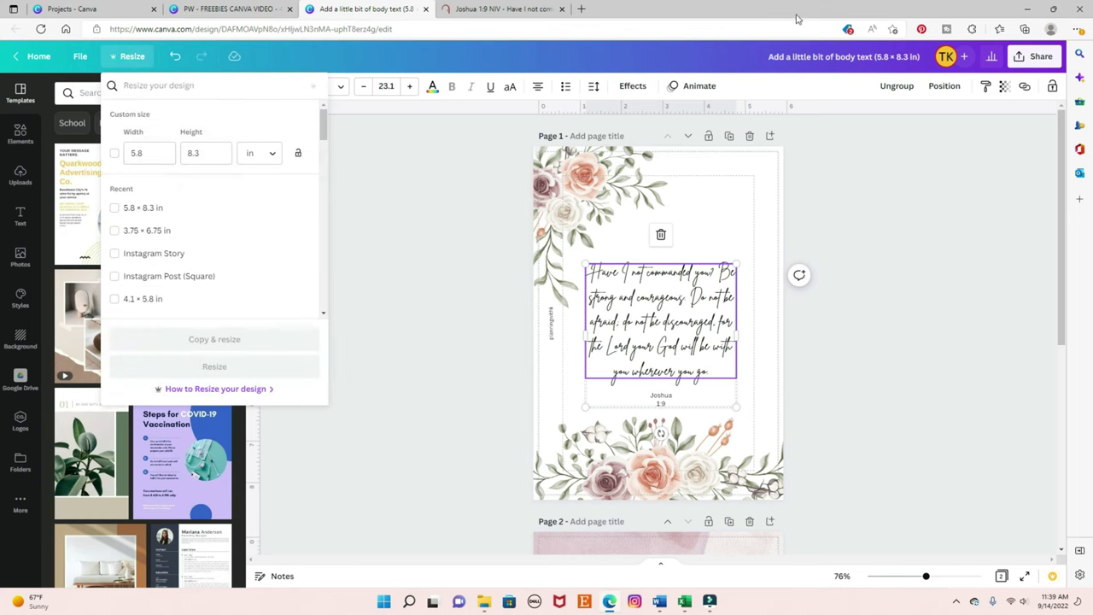
pyautogui.press('Escape')
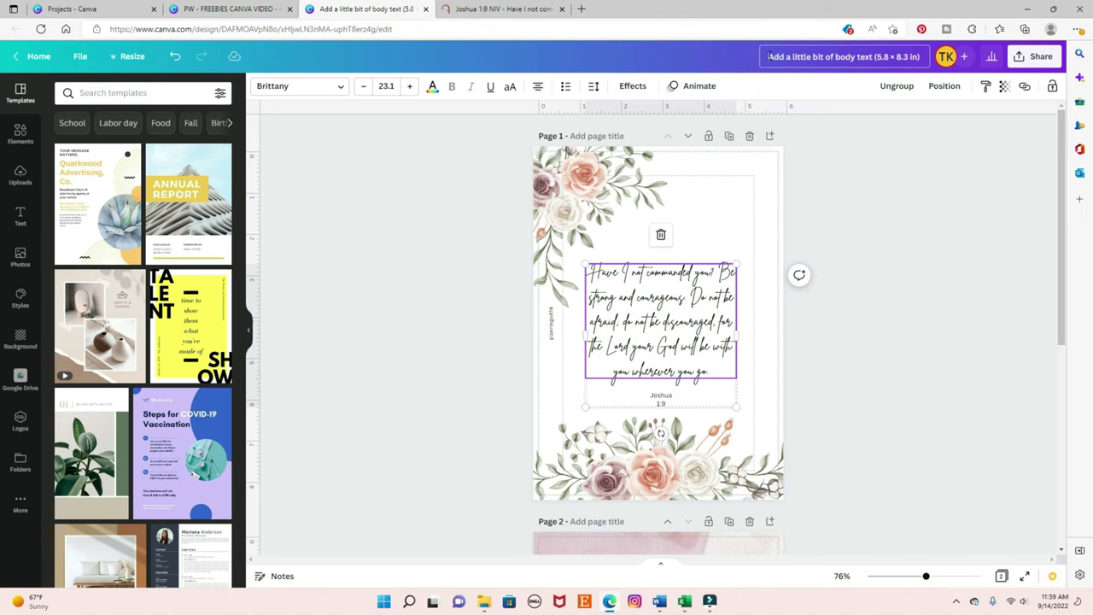
pyautogui.write('-')
pyautogui.hotkey('ctrl', 'Delete')
pyautogui.hotkey('ctrl', 'Delete')
pyautogui.hotkey('ctrl', 'Delete')
pyautogui.hotkey('ctrl', 'Delete')
pyautogui.hotkey('ctrl', 'Delete')
pyautogui.hotkey('ctrl', 'Delete')
pyautogui.hotkey('ctrl', 'Delete')
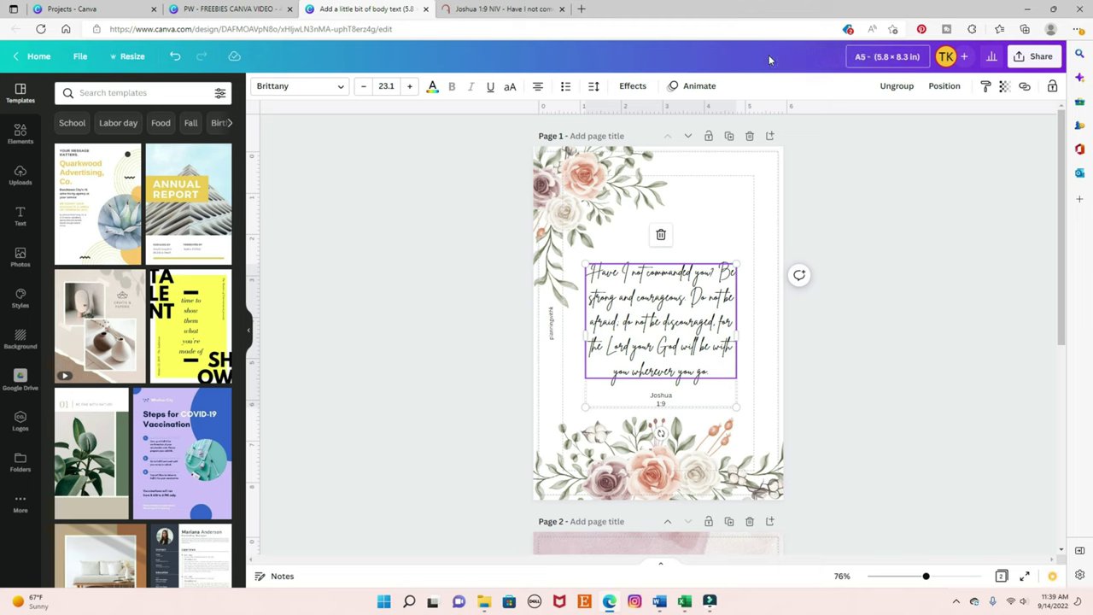
pyautogui.write('FREEBIES CANVA VIDEO')
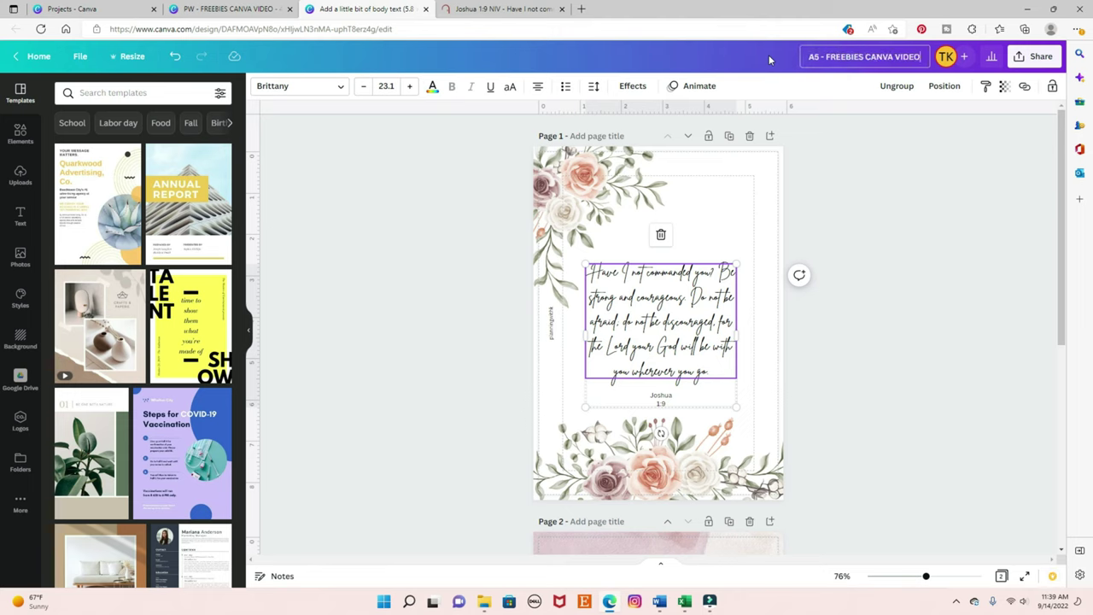
pyautogui.click(879, 236)
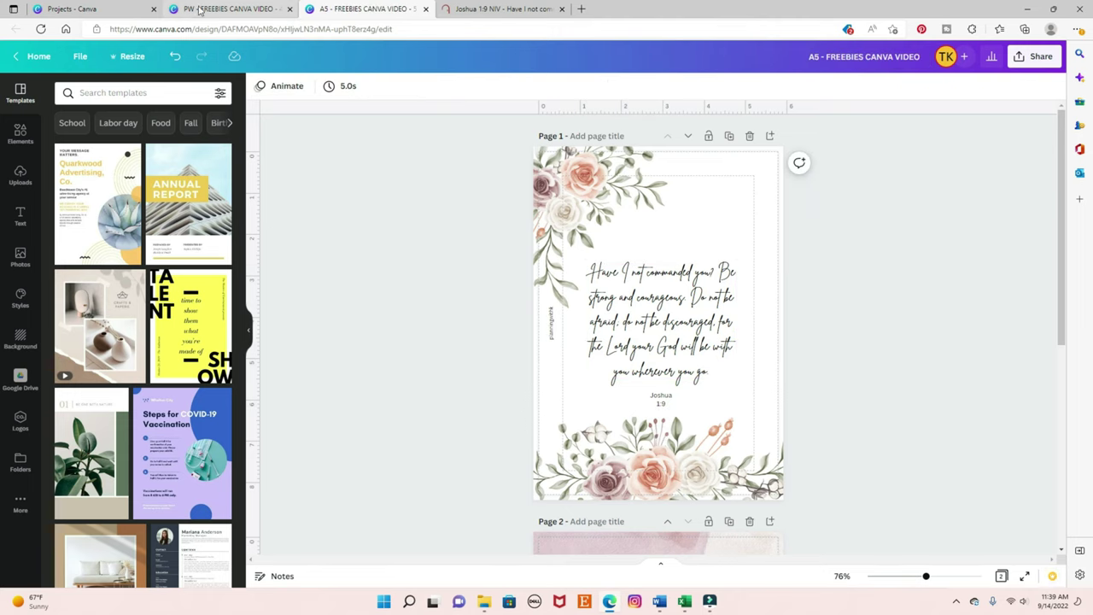
# Step: Look over both pages of the A5 design and close the Joshua 1:9 verse web page
pyautogui.scroll(-5, 427, 220)
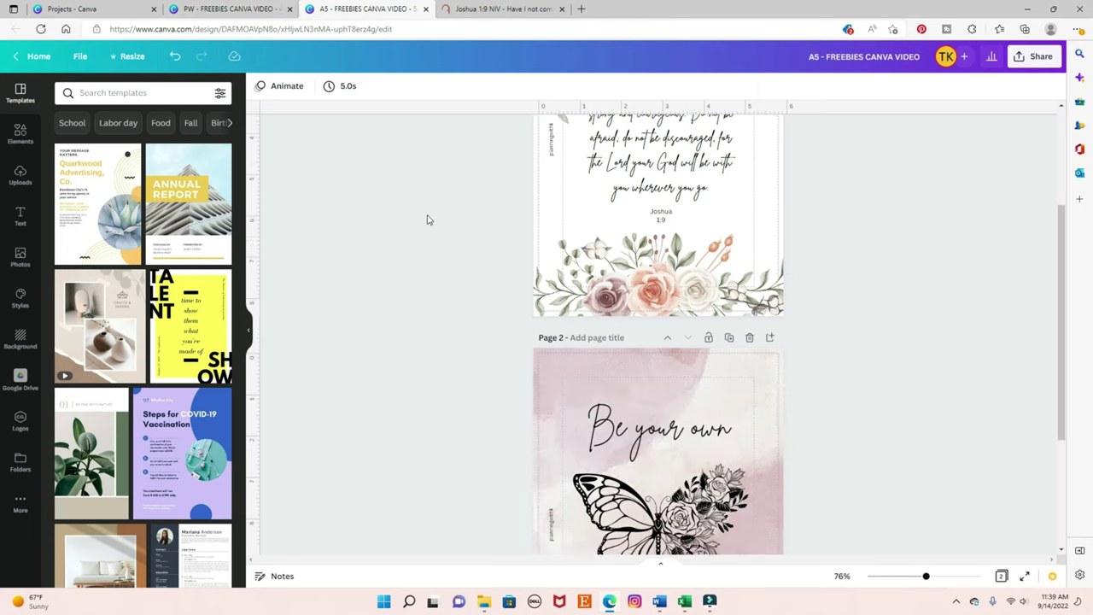
pyautogui.scroll(5, 427, 219)
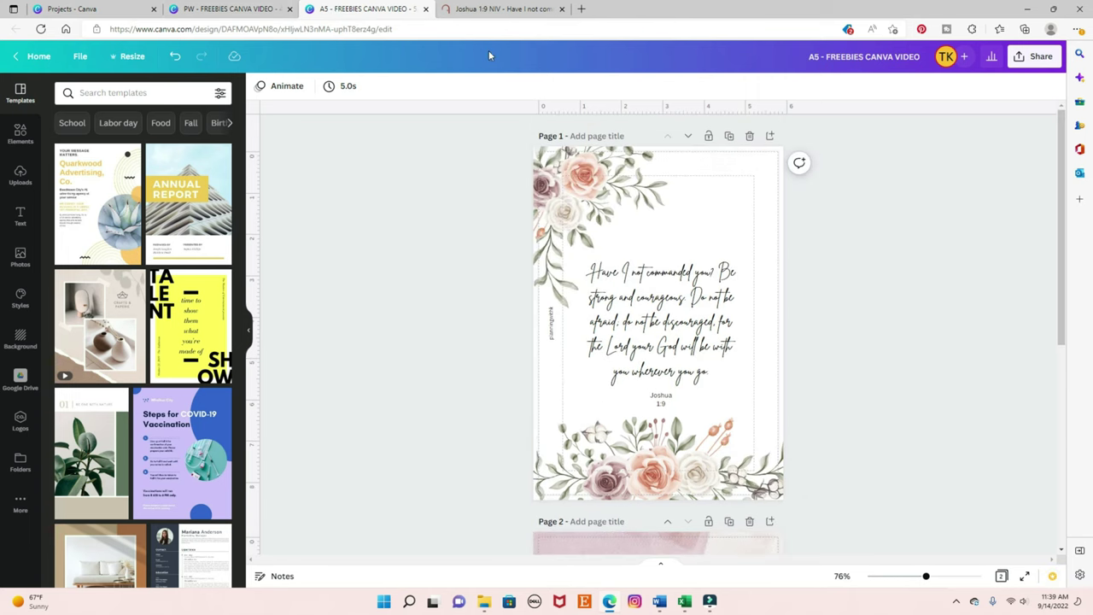
pyautogui.click(562, 10)
pyautogui.click(228, 10)
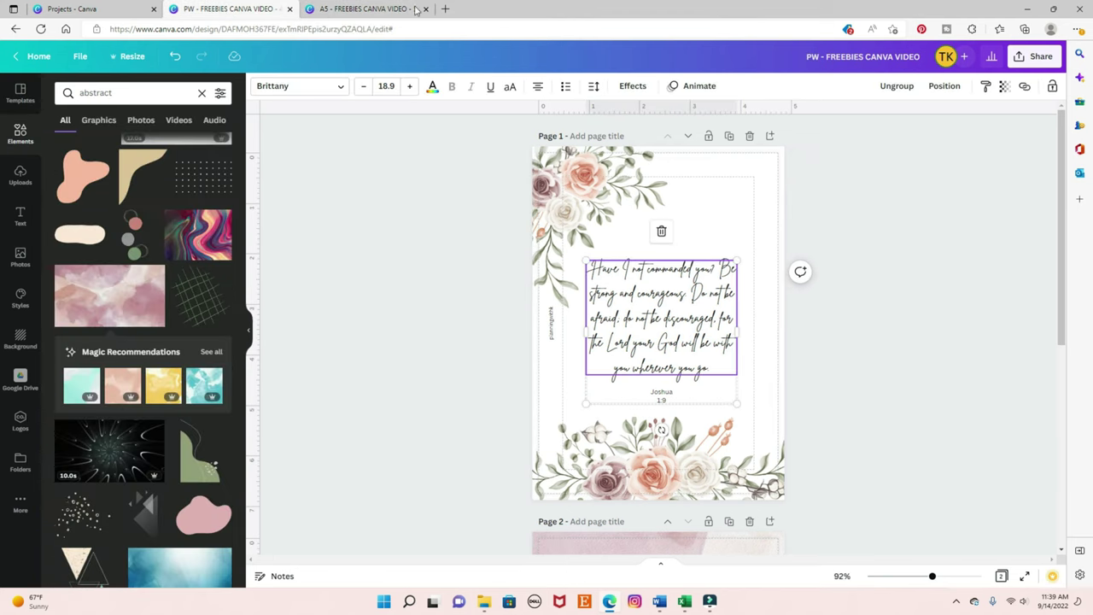
# Step: Create a copy of the A5 design resized to a custom 3.75 × 6.75 in
pyautogui.click(357, 9)
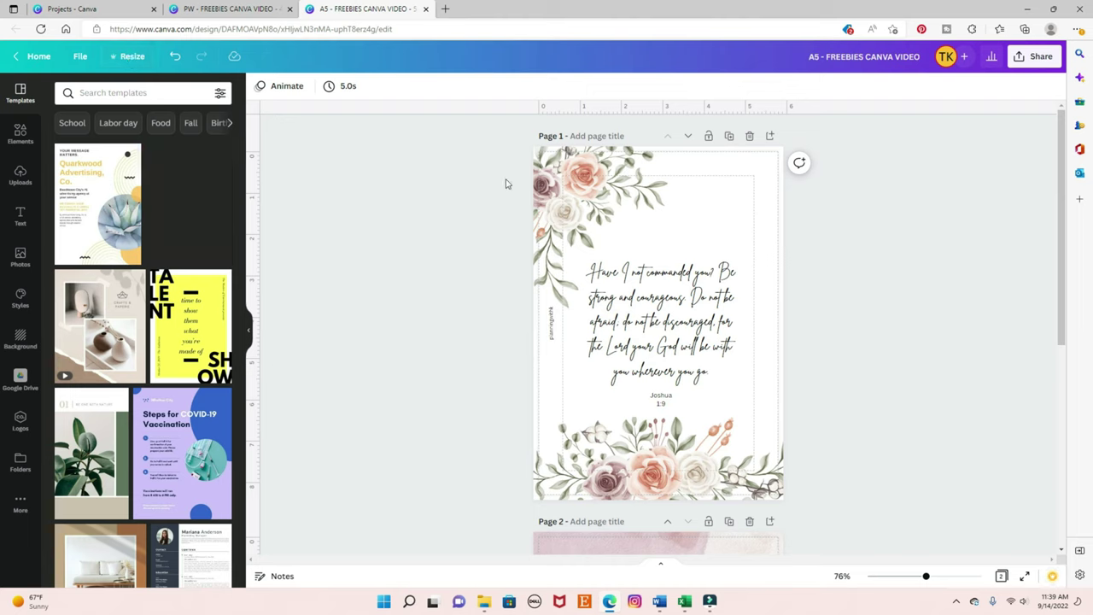
pyautogui.click(129, 57)
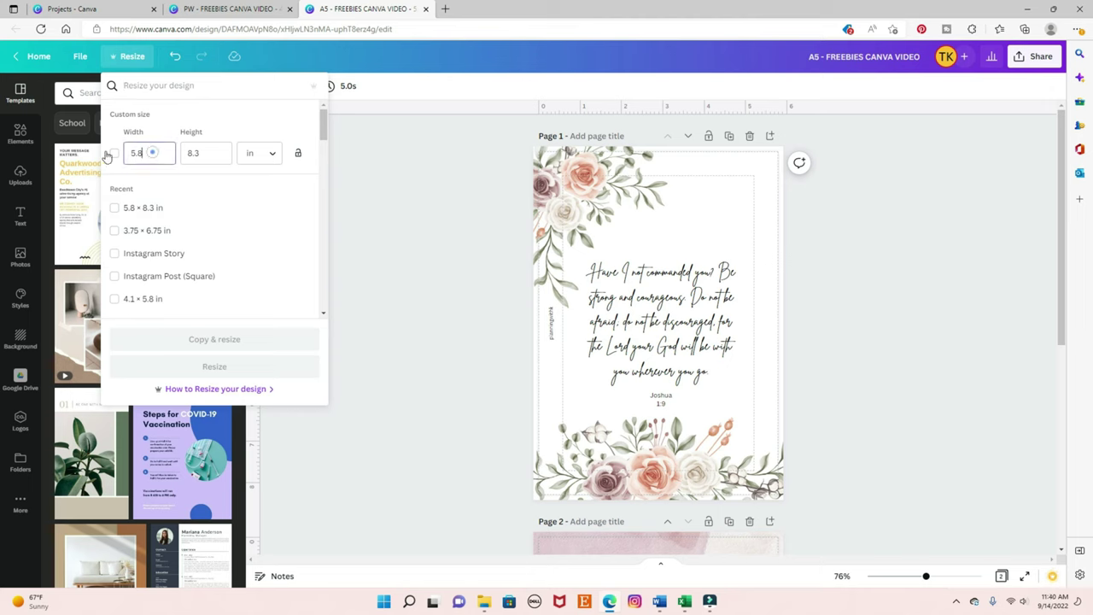
pyautogui.doubleClick(151, 154)
pyautogui.press('BackSpace')
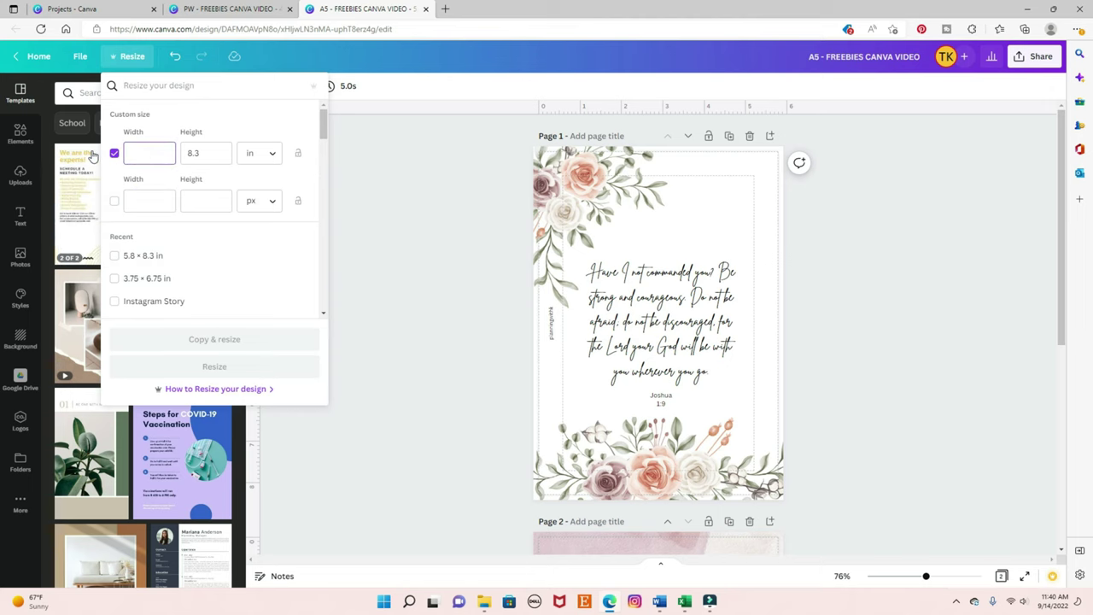
pyautogui.write('3.75')
pyautogui.press('Tab')
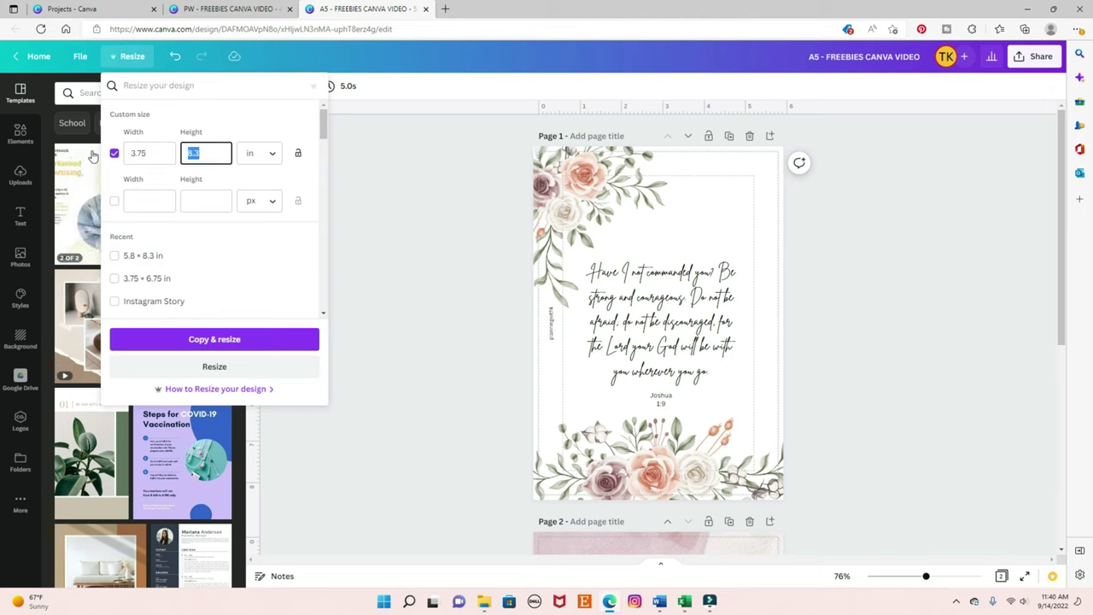
pyautogui.write('6.7')
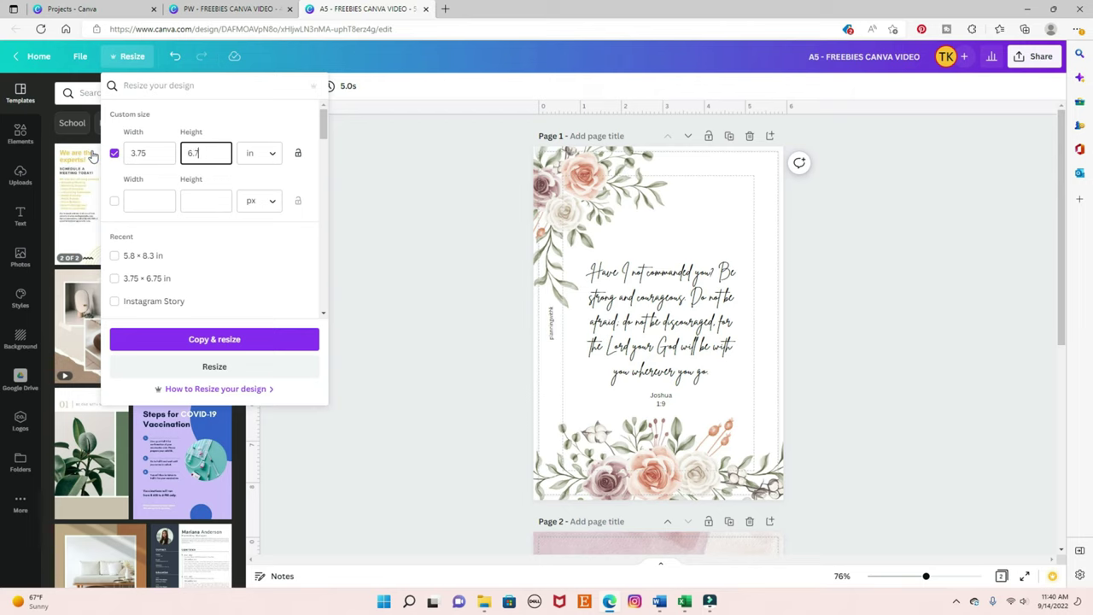
pyautogui.write('5')
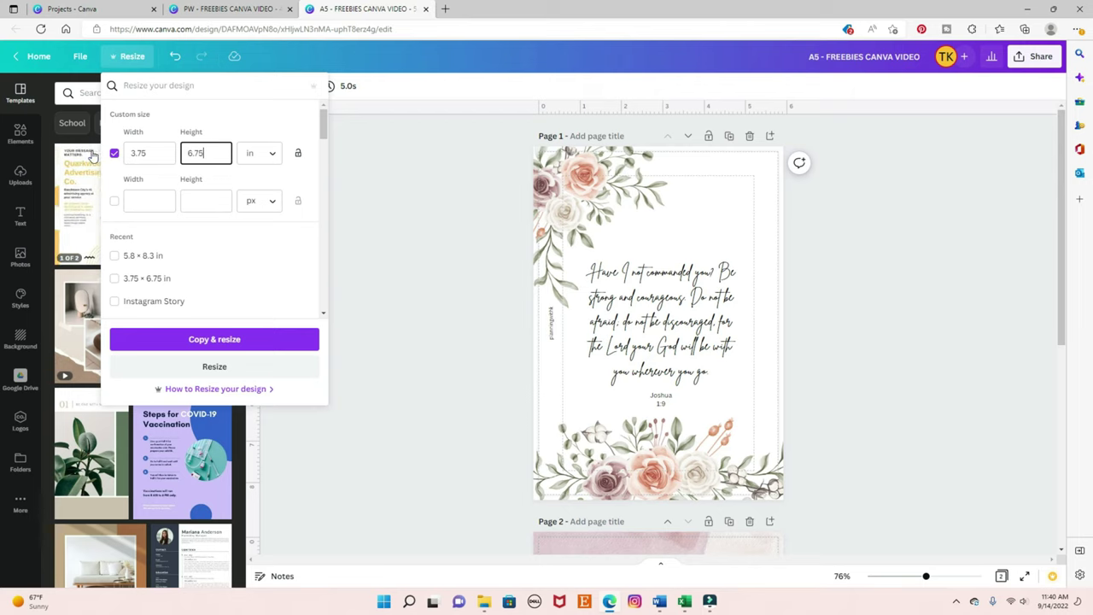
pyautogui.click(215, 340)
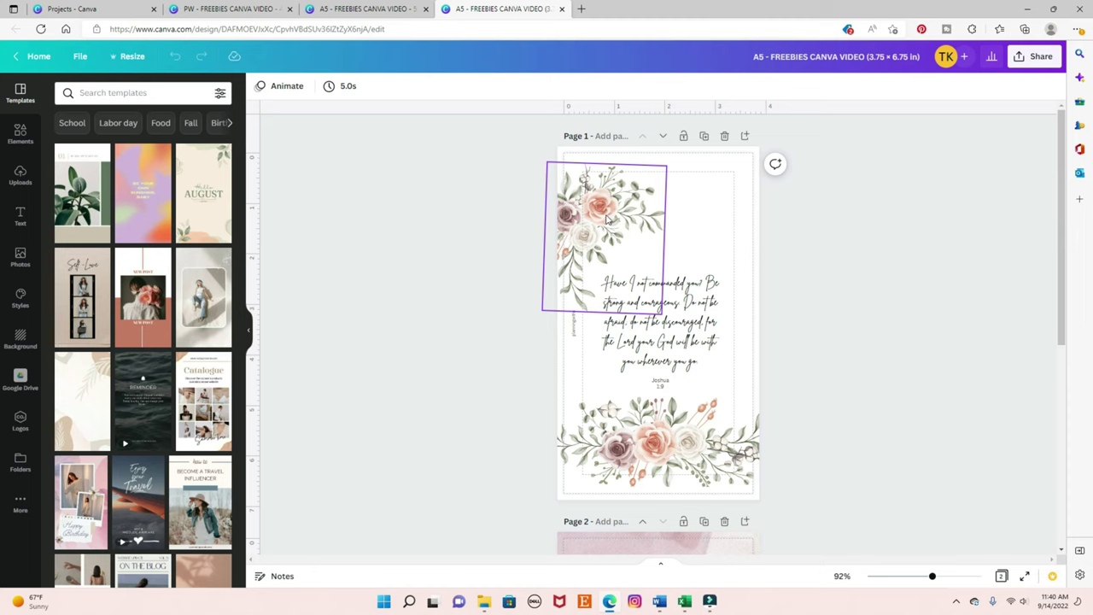
# Step: Move the upper floral cluster on page 1 up into the page's top-left corner and enlarge it slightly
pyautogui.moveTo(603, 222); pyautogui.dragTo(604, 198)
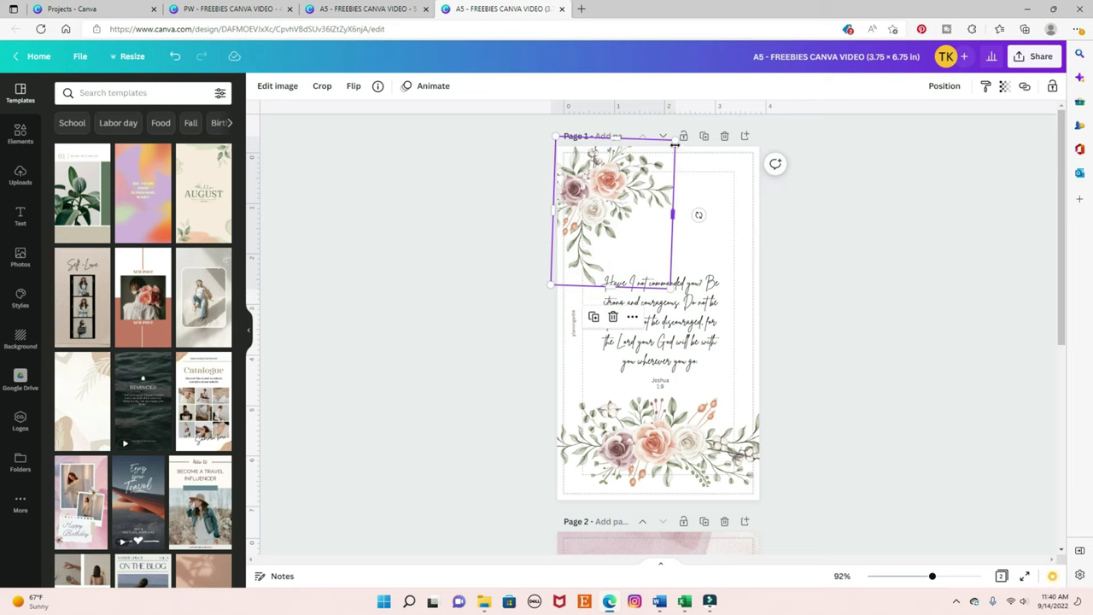
pyautogui.moveTo(674, 139); pyautogui.dragTo(684, 130)
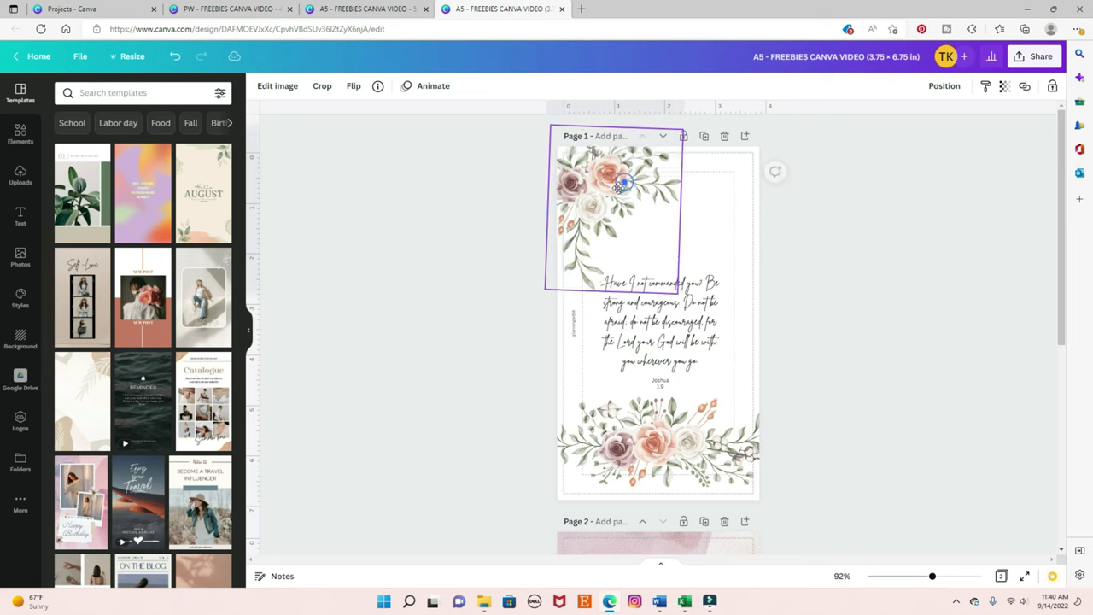
# Step: Check the page alignment of the small vertical watermark text beside the verse on page 1
pyautogui.click(573, 324)
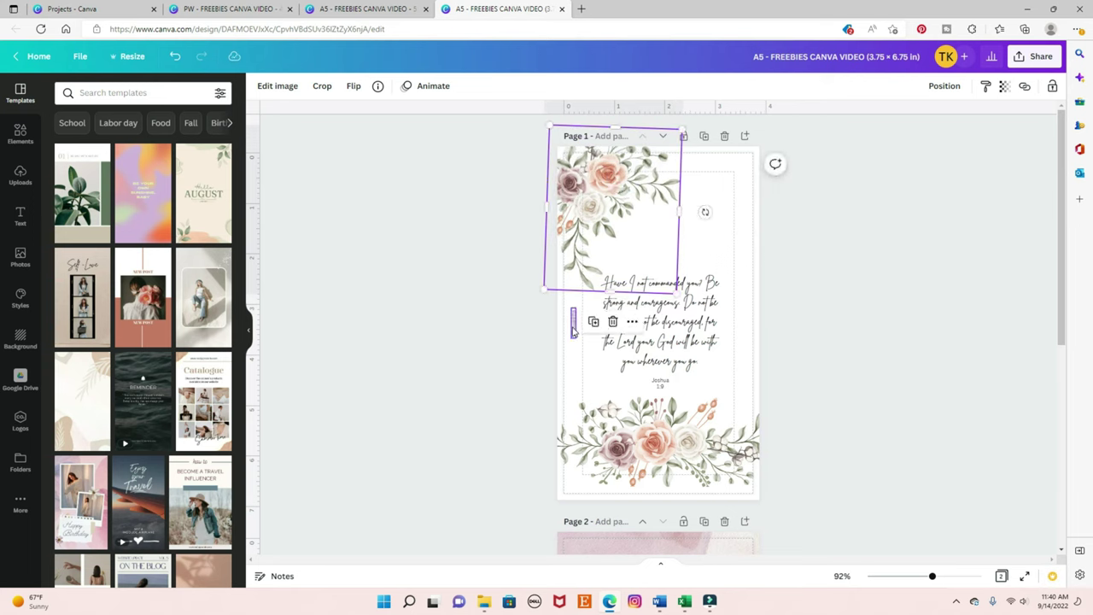
pyautogui.click(945, 86)
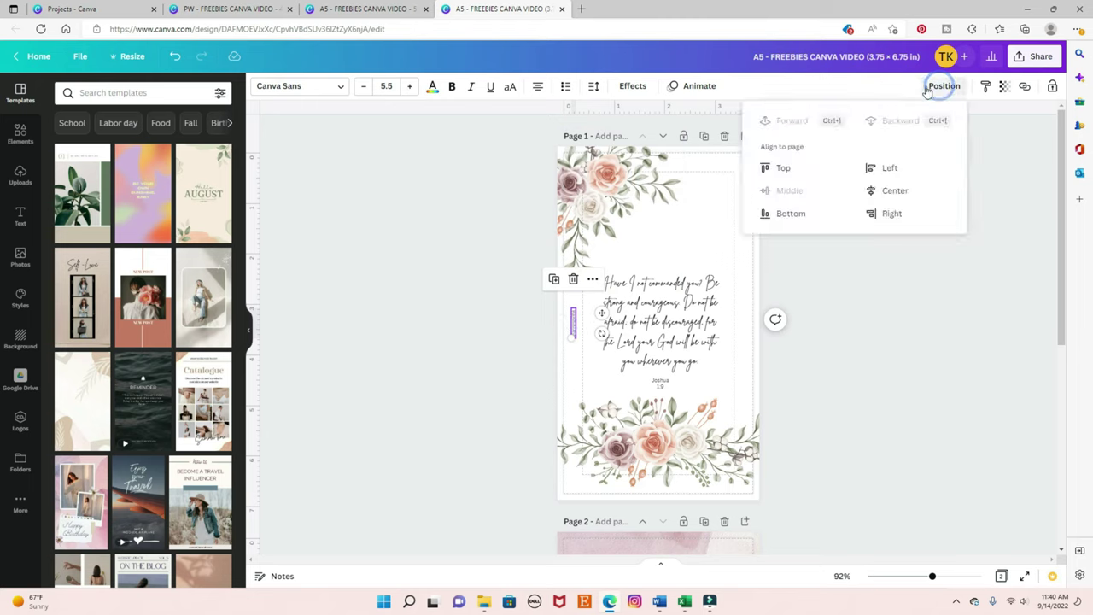
pyautogui.click(794, 288)
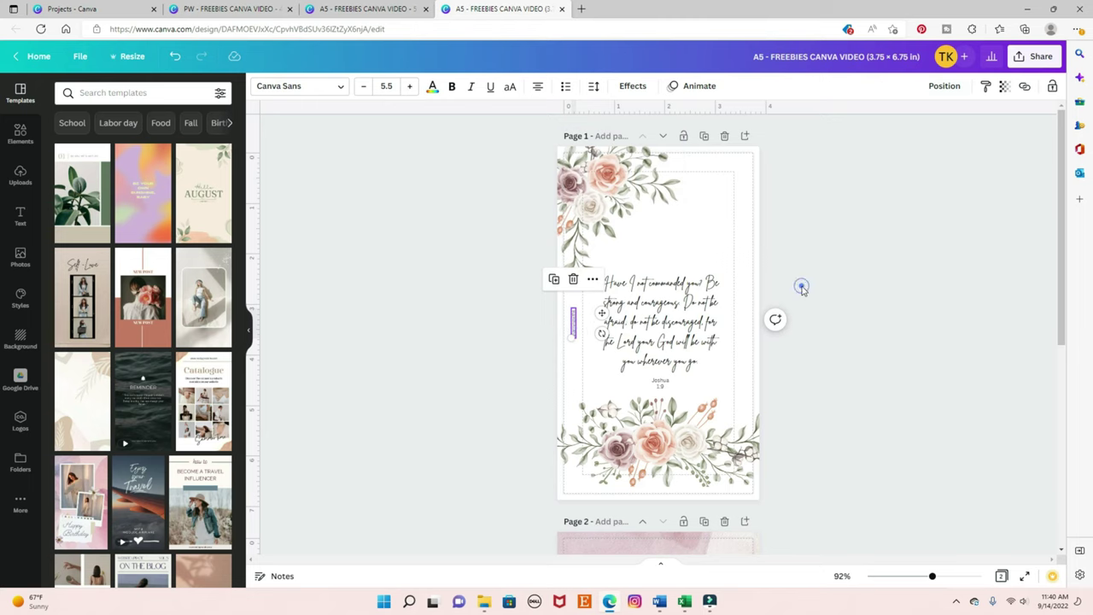
pyautogui.click(496, 343)
pyautogui.click(574, 325)
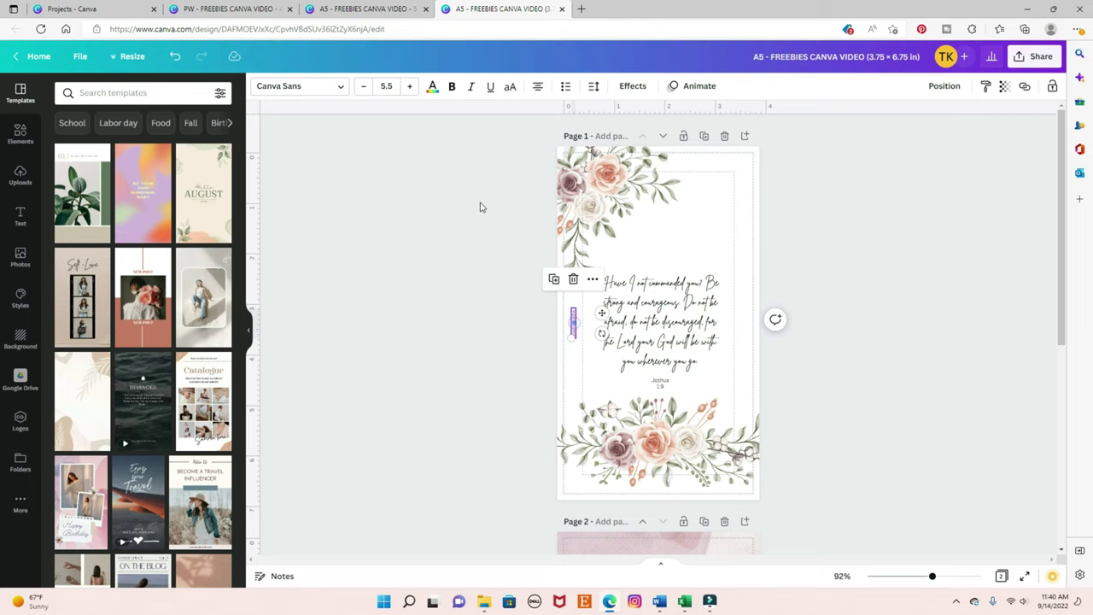
# Step: Set the vertical watermark text beside the verse on page 1 to size 7 and widen its box to fit one line
pyautogui.click(391, 86)
pyautogui.write('7')
pyautogui.press('Return')
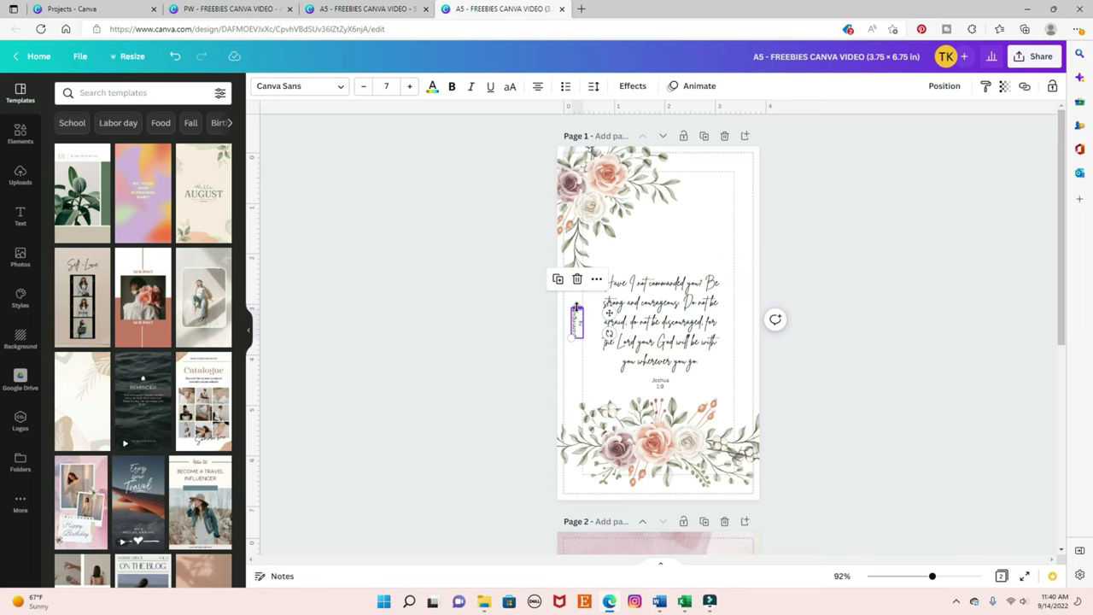
pyautogui.moveTo(577, 307); pyautogui.dragTo(575, 303)
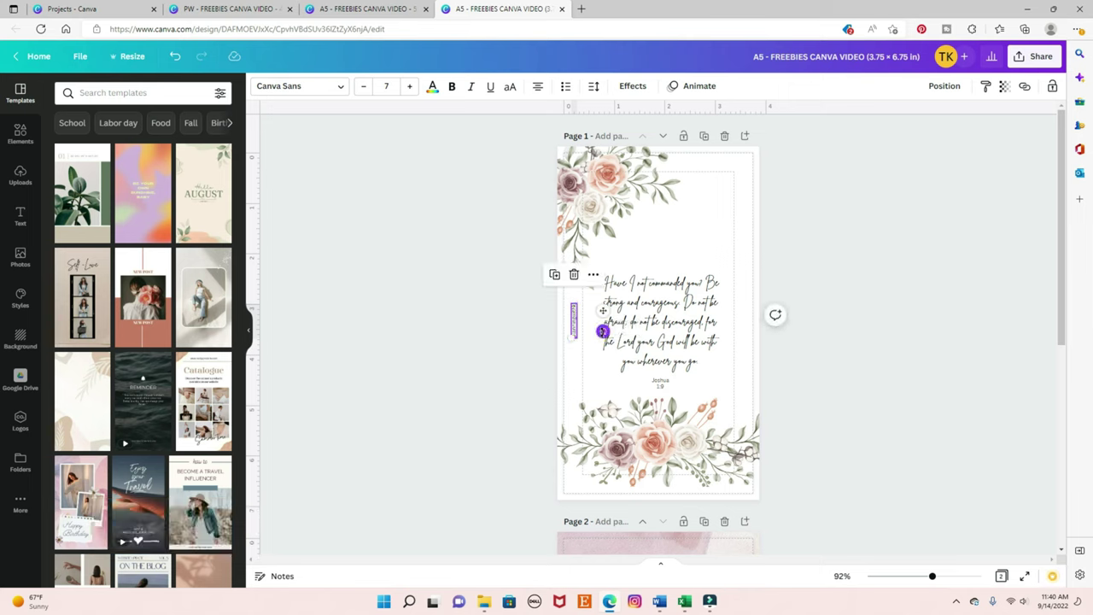
# Step: Try turning the page 1 watermark horizontal in the blank area above the verse, and undo the change
pyautogui.moveTo(602, 330); pyautogui.dragTo(712, 234)
pyautogui.doubleClick(695, 237)
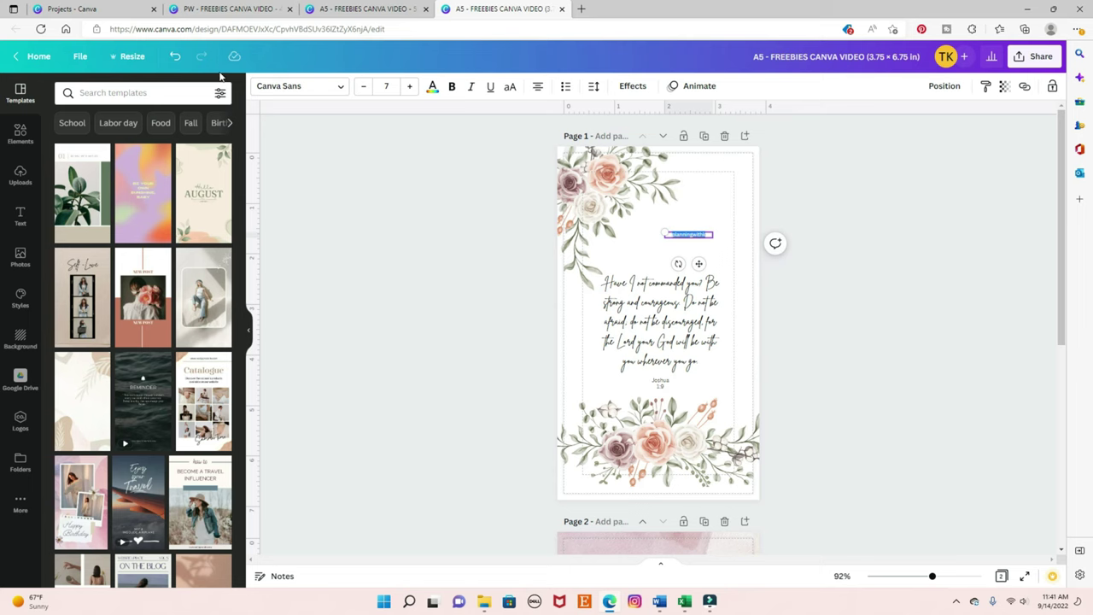
pyautogui.click(175, 57)
pyautogui.click(175, 58)
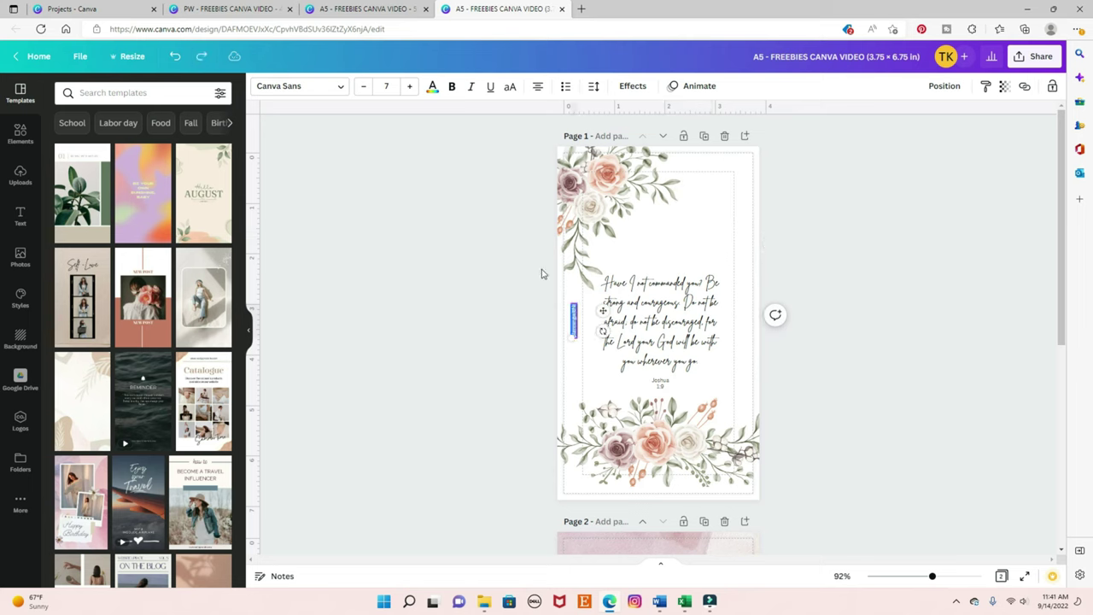
pyautogui.click(716, 229)
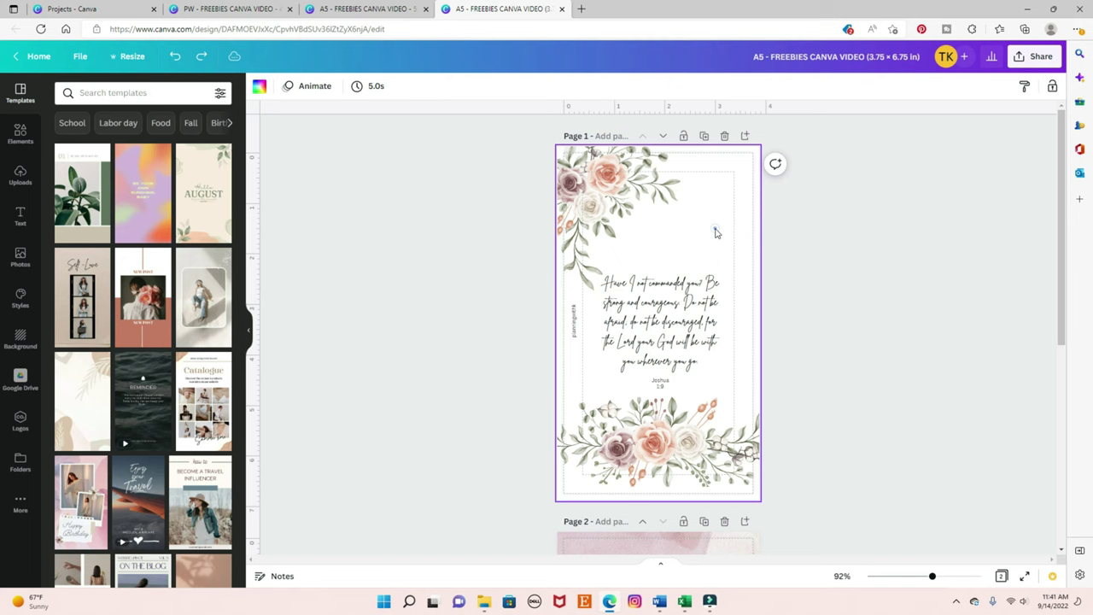
# Step: Set the vertical watermark text on page 2 to size 7 and widen its box to fit one line
pyautogui.click(574, 325)
pyautogui.scroll(-5, 587, 379)
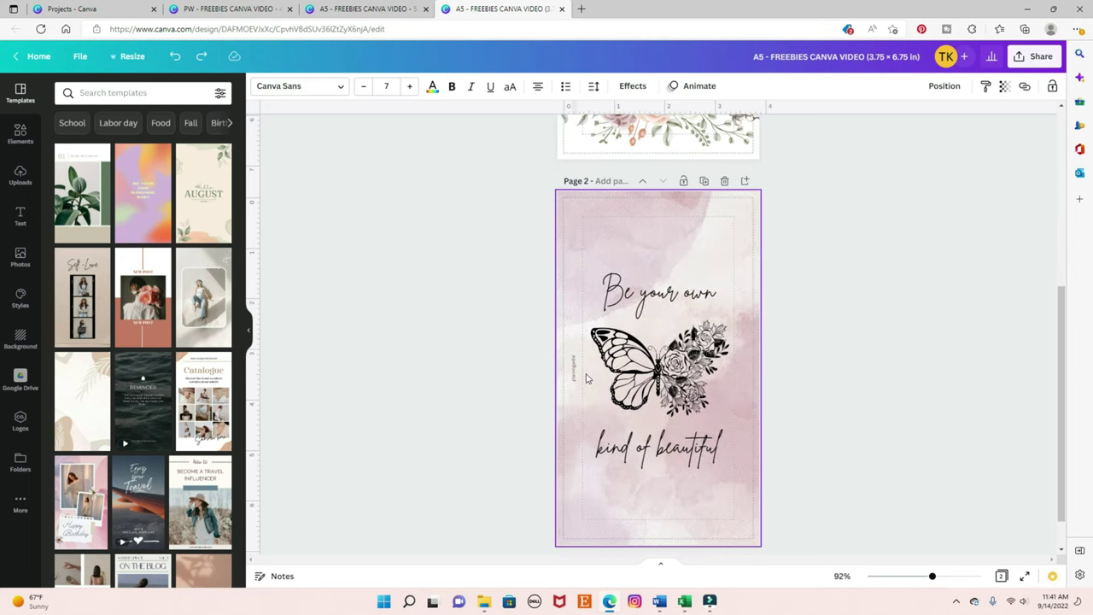
pyautogui.click(575, 369)
pyautogui.click(389, 86)
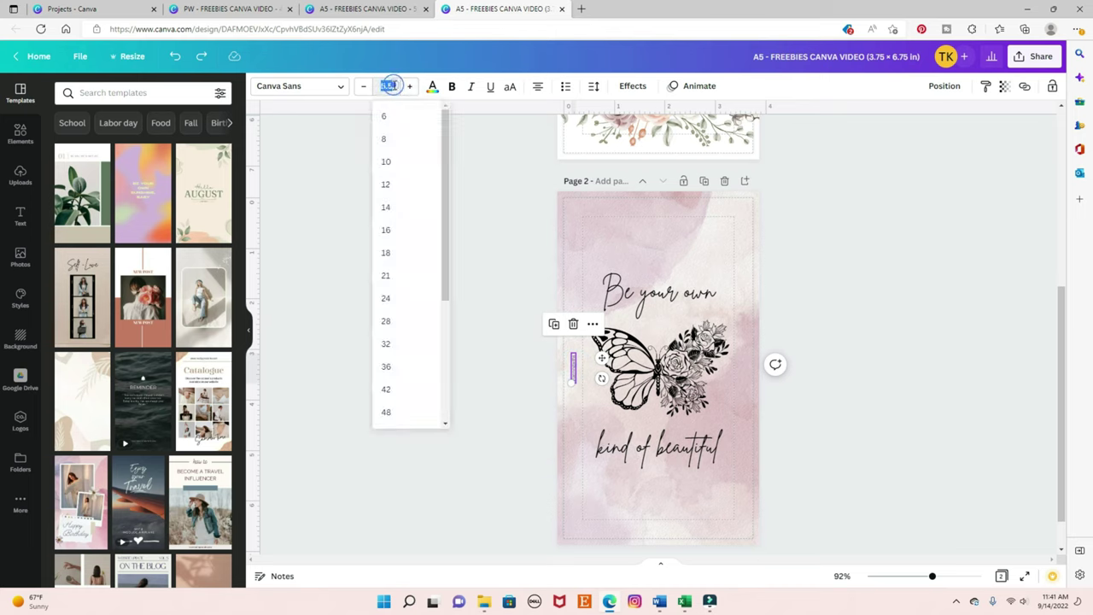
pyautogui.write('7')
pyautogui.press('Return')
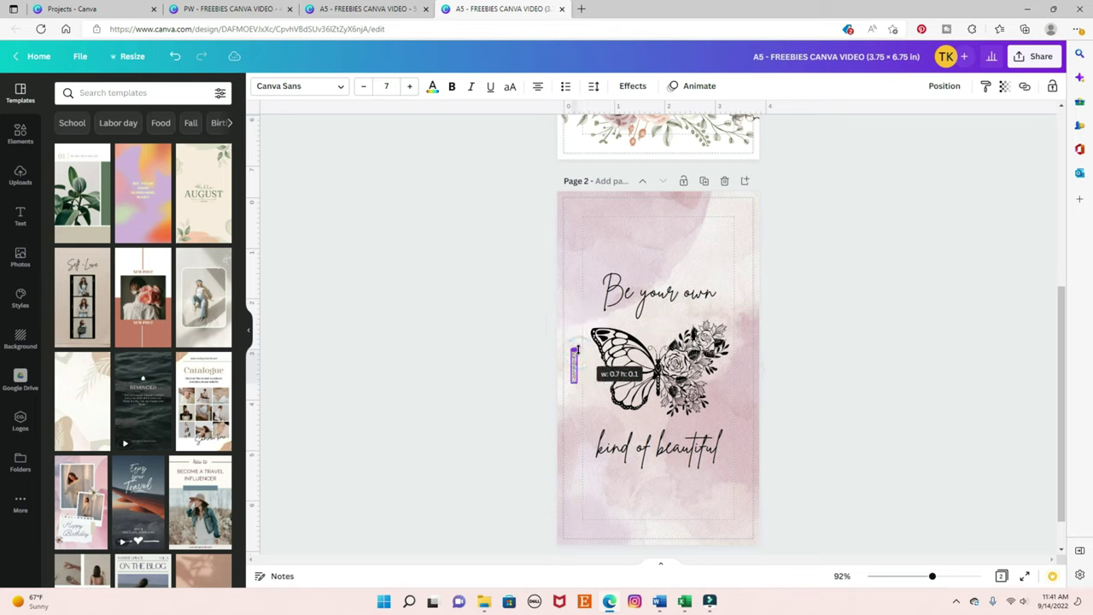
pyautogui.click(525, 293)
# Step: Move the lower floral cluster on page 1 down to the page's bottom edge and enlarge it slightly
pyautogui.scroll(4, 525, 293)
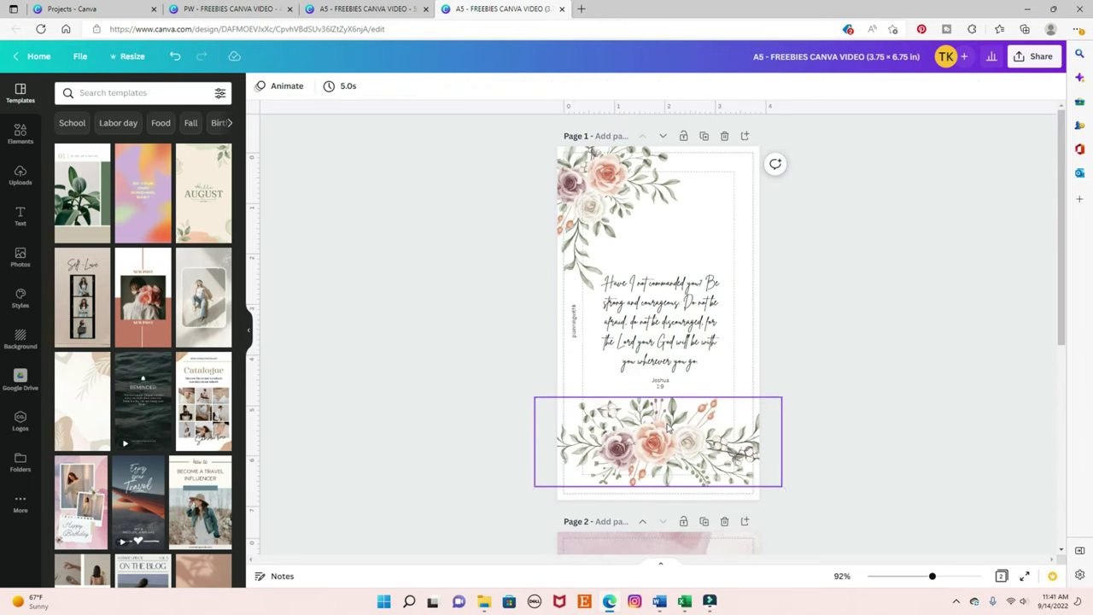
pyautogui.moveTo(671, 432); pyautogui.dragTo(669, 446)
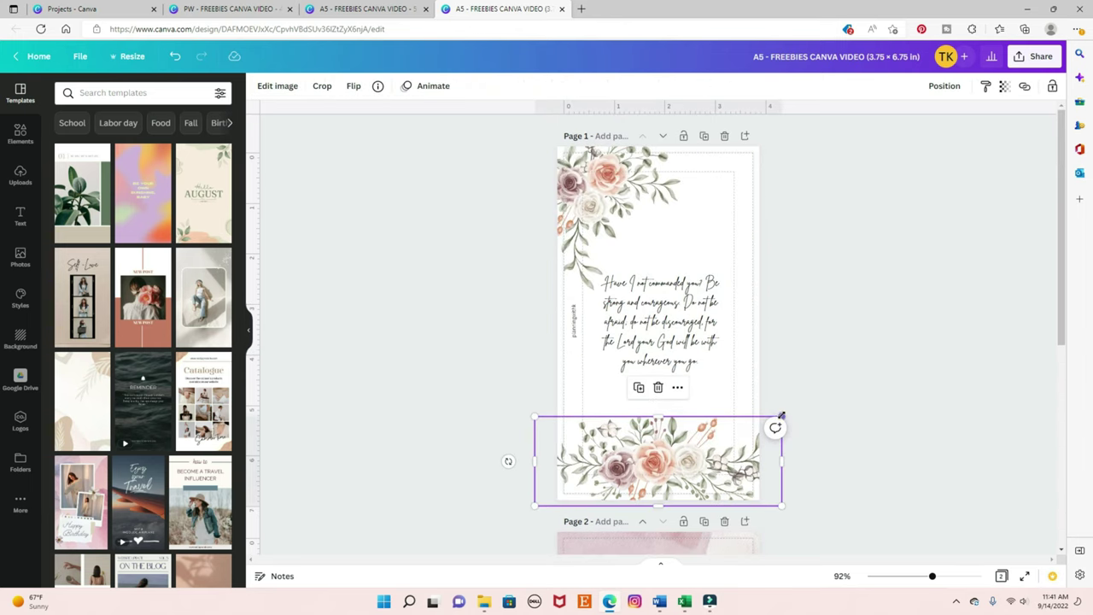
pyautogui.click(781, 416)
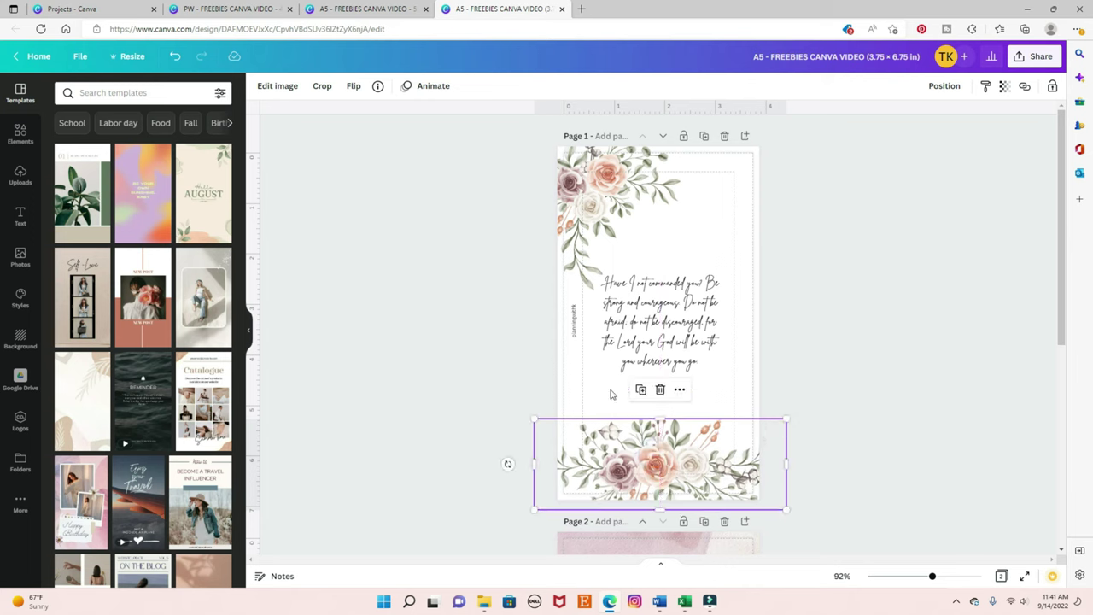
# Step: Move the grouped verse and reference up between the floral clusters on page 1 and enlarge the verse to size 16.2
pyautogui.moveTo(659, 323); pyautogui.dragTo(664, 317)
pyautogui.click(701, 239)
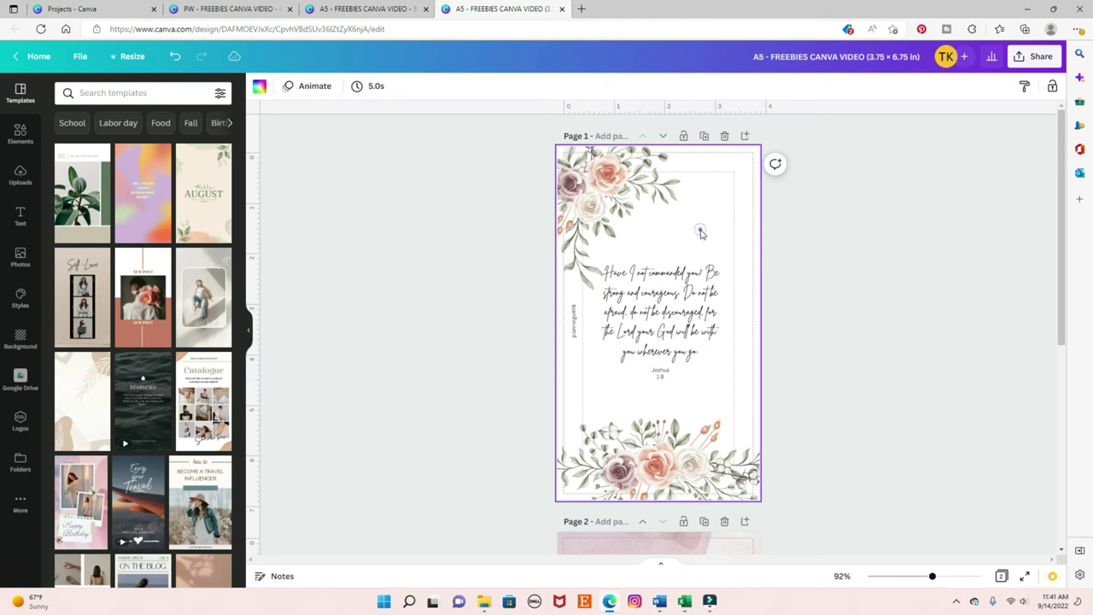
pyautogui.hotkey('ctrl', 'z')
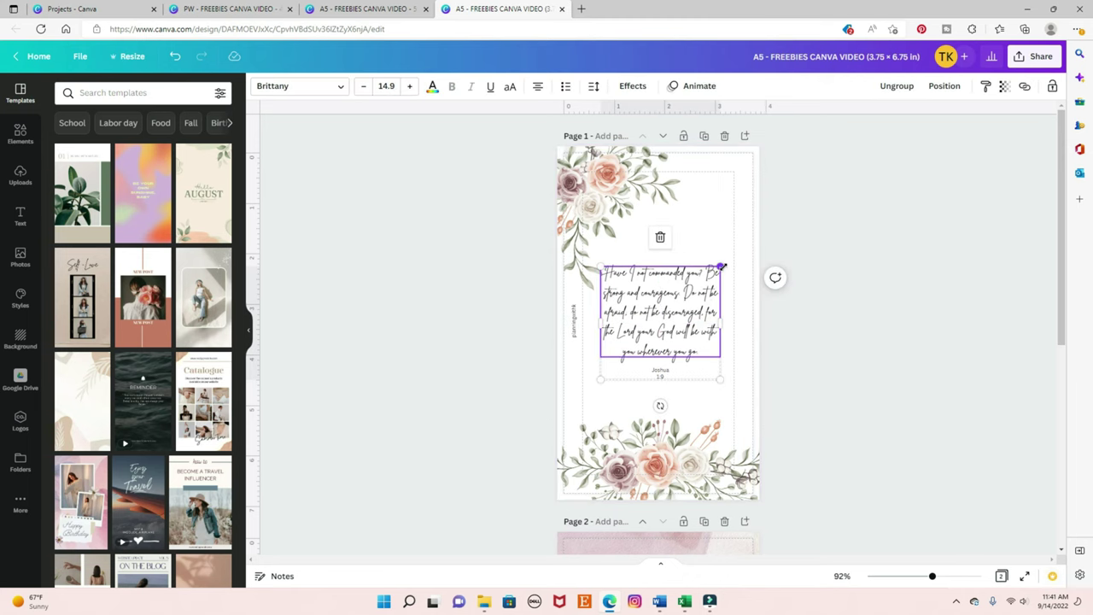
pyautogui.moveTo(720, 265); pyautogui.dragTo(727, 254)
pyautogui.moveTo(675, 299); pyautogui.dragTo(678, 305)
pyautogui.click(839, 267)
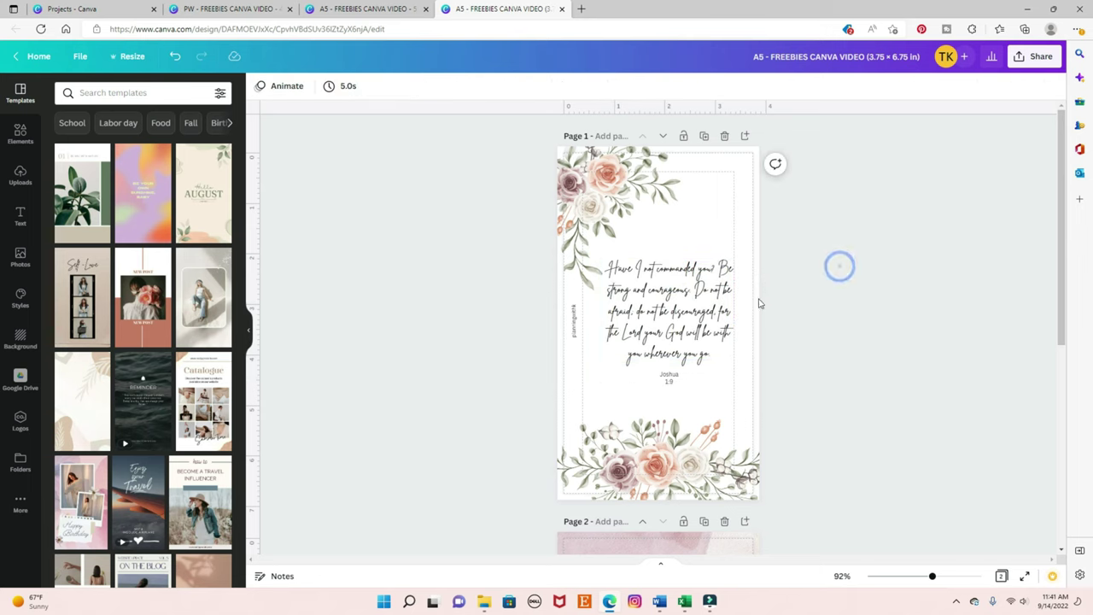
pyautogui.click(649, 321)
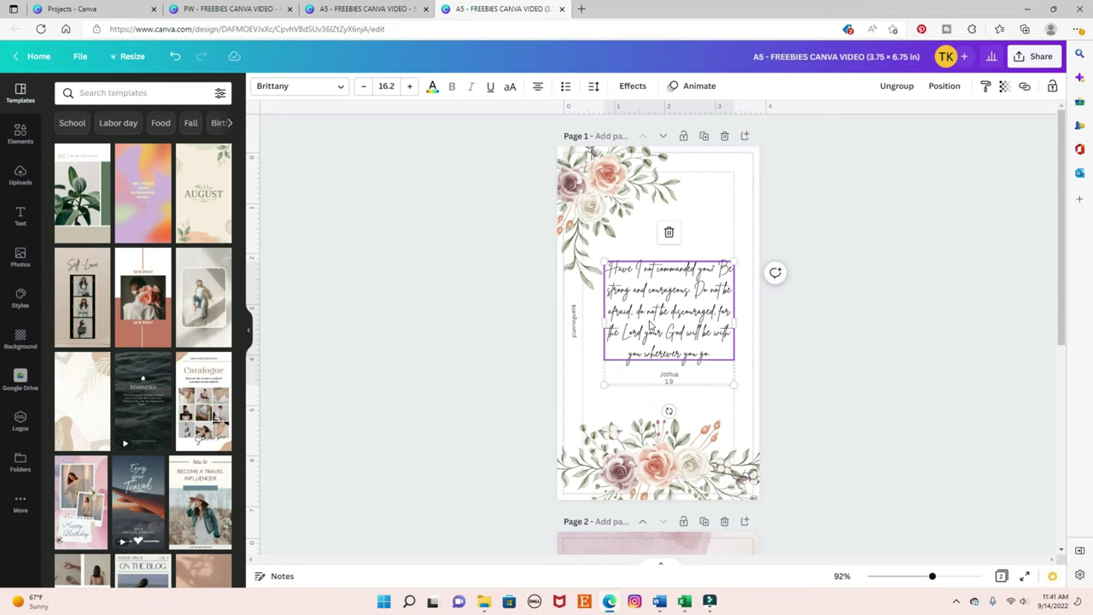
# Step: Rotate the upper floral cluster on page 1 slightly clockwise in its corner
pyautogui.click(601, 209)
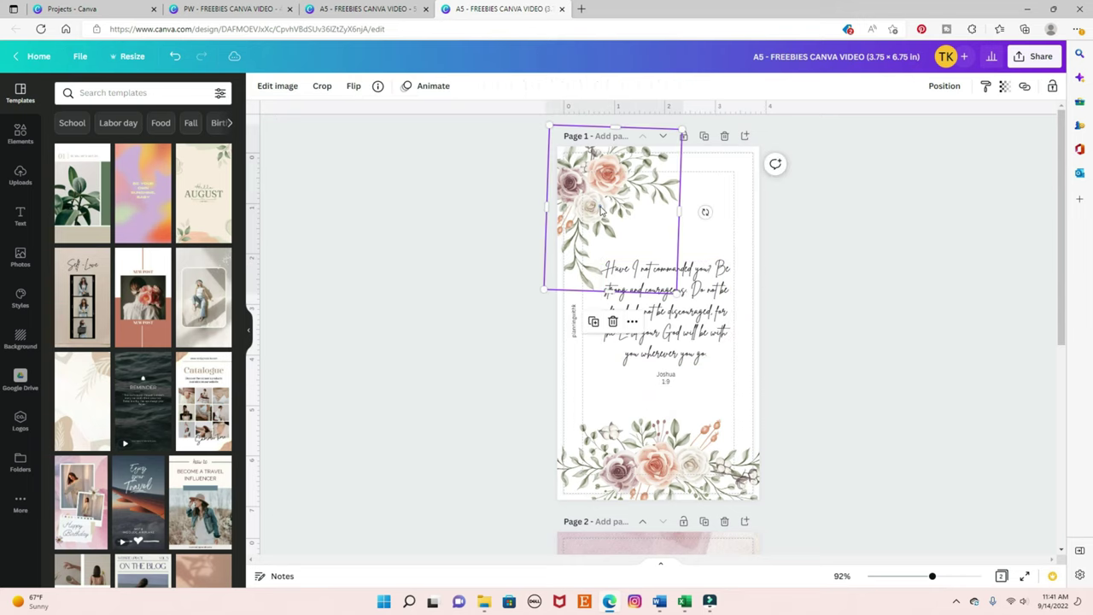
pyautogui.moveTo(706, 211)
pyautogui.mouseDown()
pyautogui.moveTo(714, 225)
pyautogui.moveTo(697, 171)
pyautogui.moveTo(716, 224)
pyautogui.mouseUp()
pyautogui.hotkey('ctrl', 'z')
# Step: Centre the grouped verse and reference horizontally and vertically on page 1
pyautogui.click(702, 312)
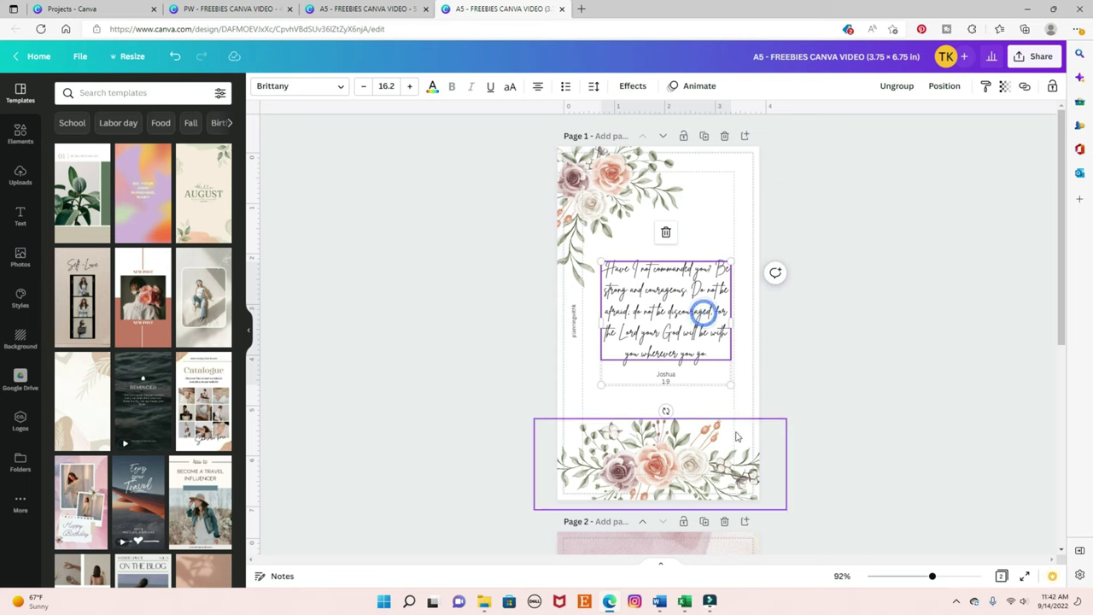
pyautogui.click(931, 311)
pyautogui.moveTo(696, 311); pyautogui.dragTo(690, 314)
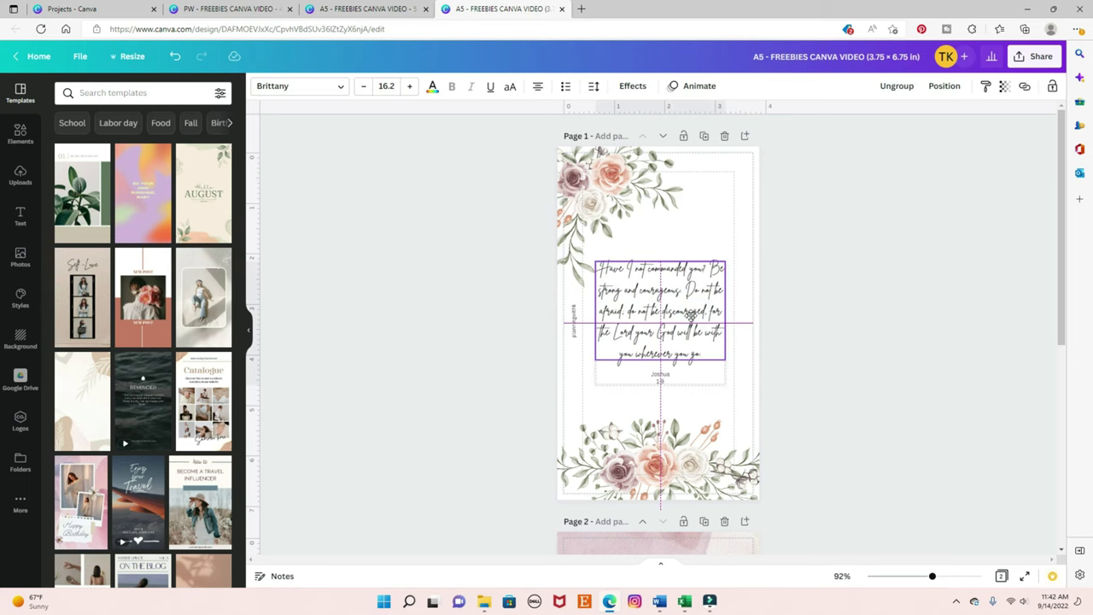
pyautogui.click(843, 273)
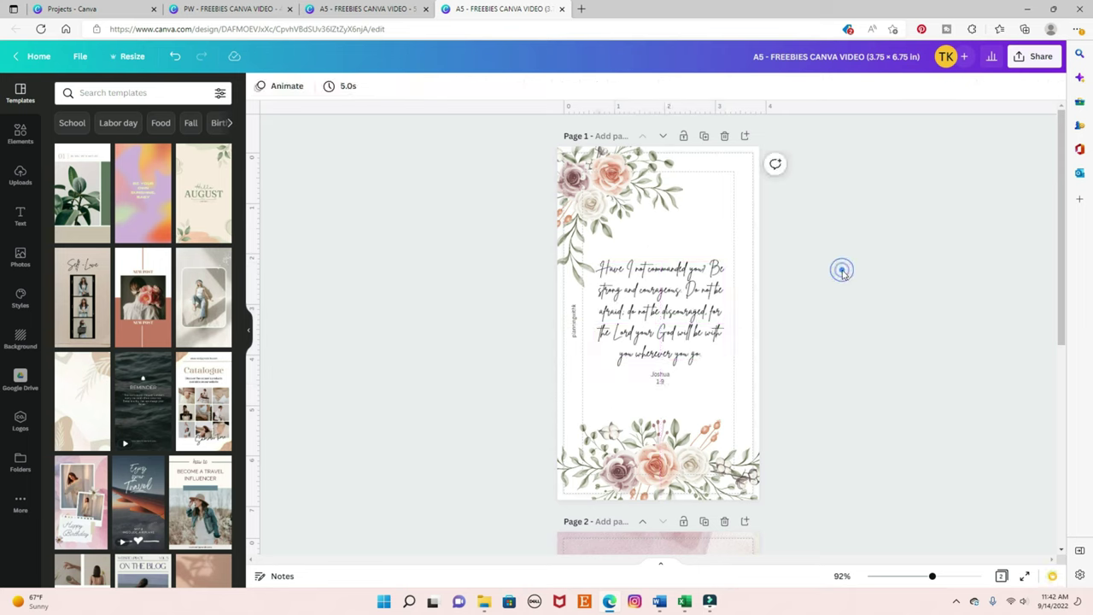
# Step: Enlarge the grouped verse on page 1 to size 16.7 and keep it centred on the page
pyautogui.click(688, 316)
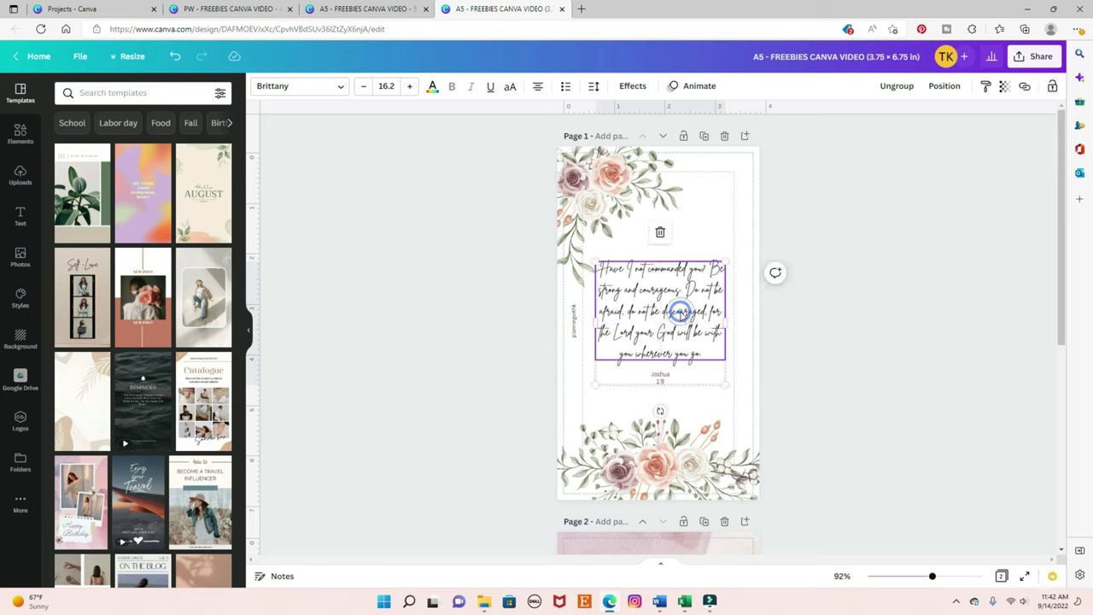
pyautogui.click(724, 261)
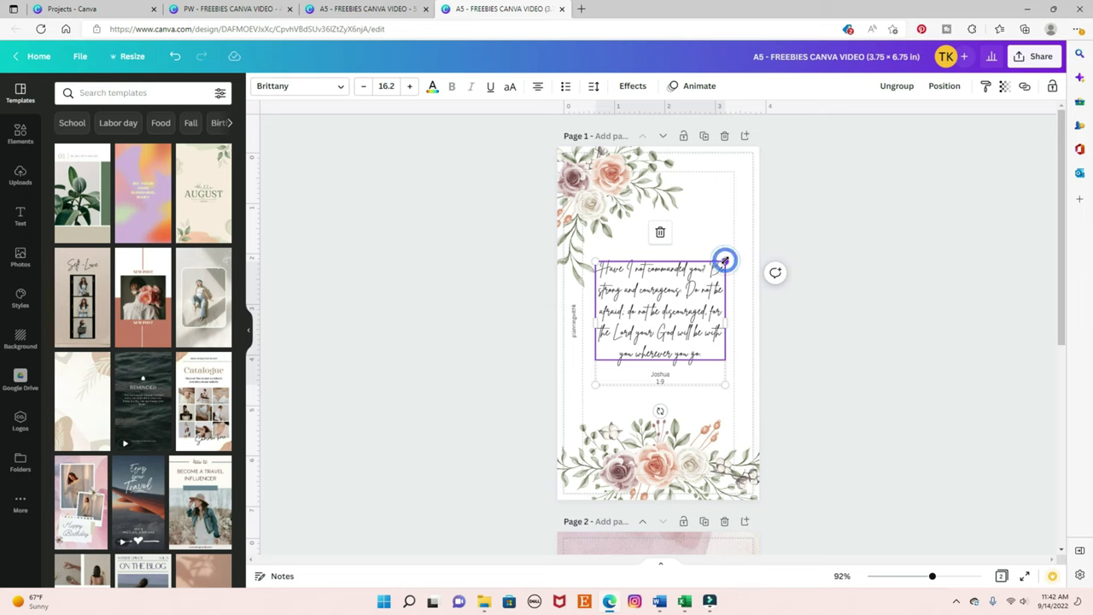
pyautogui.moveTo(724, 260); pyautogui.dragTo(728, 257)
pyautogui.moveTo(692, 296); pyautogui.dragTo(690, 296)
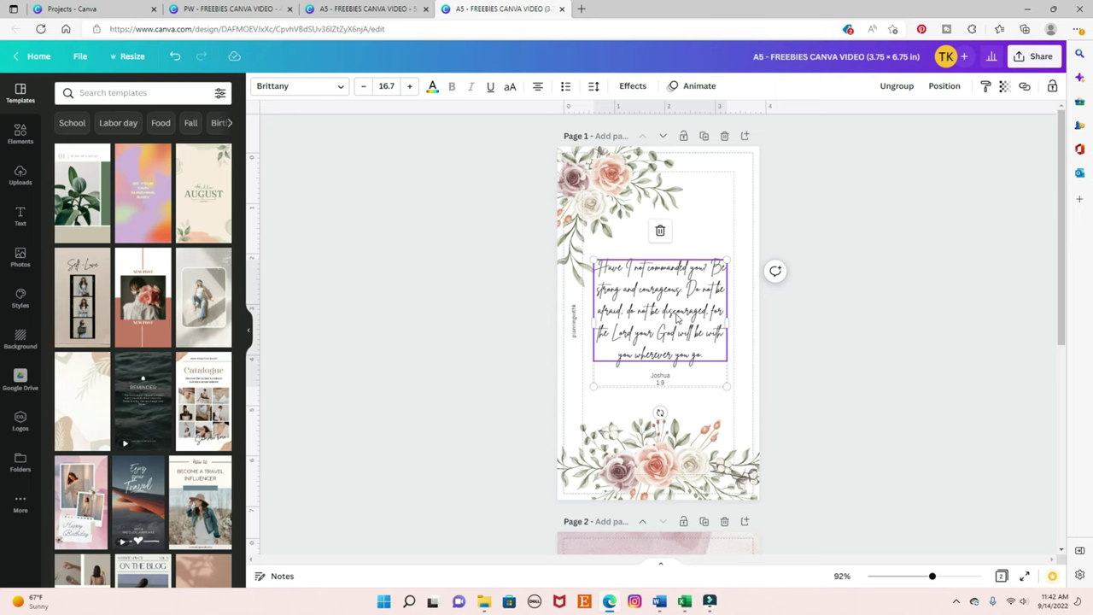
pyautogui.moveTo(677, 316); pyautogui.dragTo(676, 315)
pyautogui.click(812, 317)
# Step: Enlarge the grouped butterfly and quote on page 2 slightly and centre it on the page
pyautogui.scroll(-4, 810, 321)
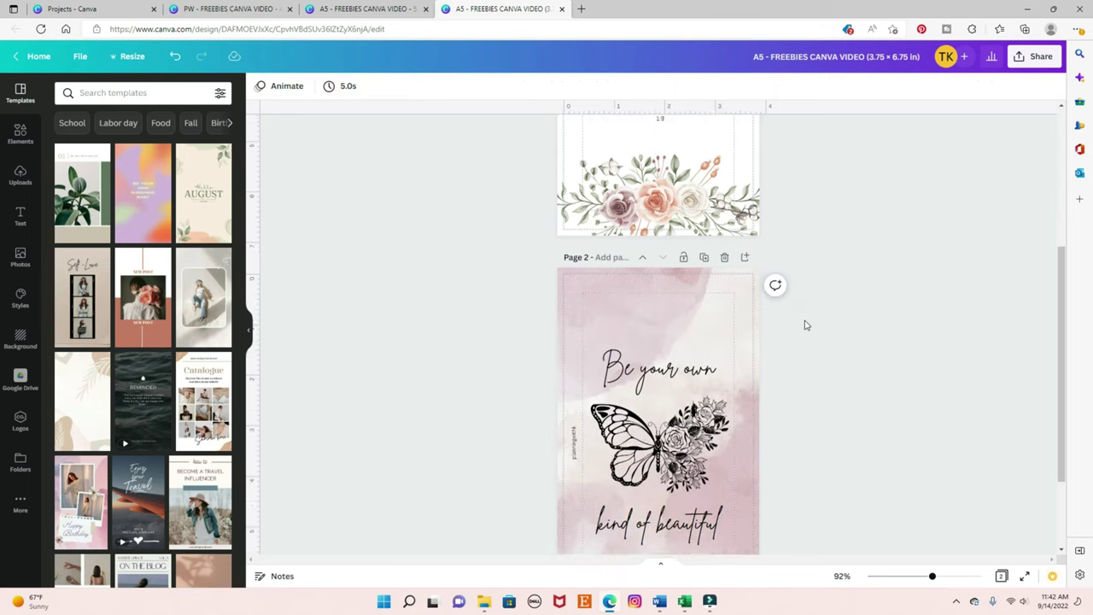
pyautogui.click(674, 354)
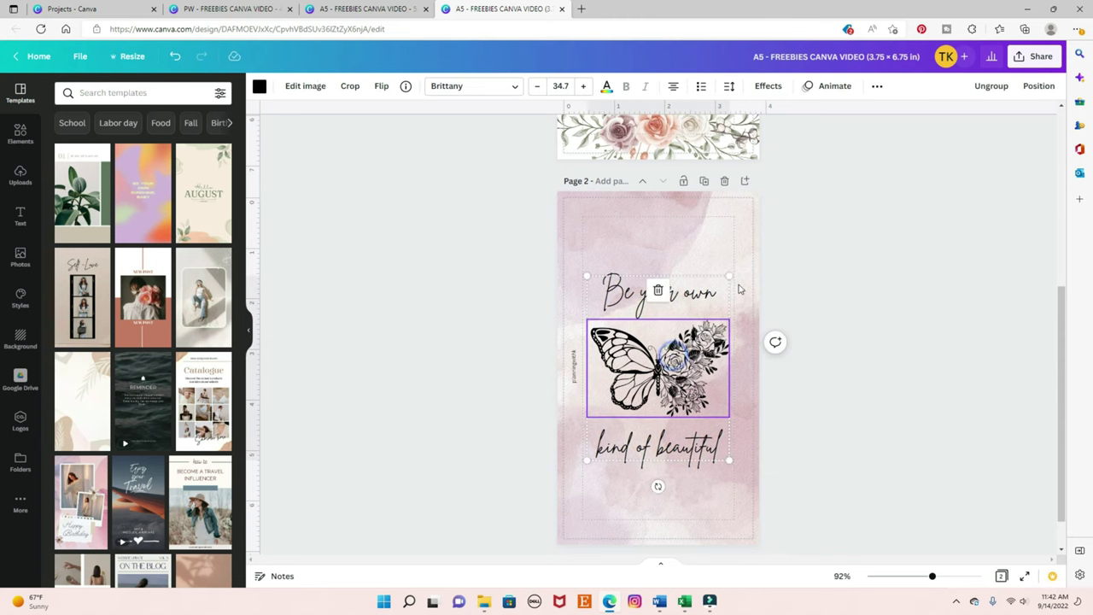
pyautogui.moveTo(728, 277); pyautogui.dragTo(732, 272)
pyautogui.click(690, 350)
pyautogui.moveTo(690, 351); pyautogui.dragTo(687, 351)
pyautogui.moveTo(750, 203); pyautogui.dragTo(755, 295)
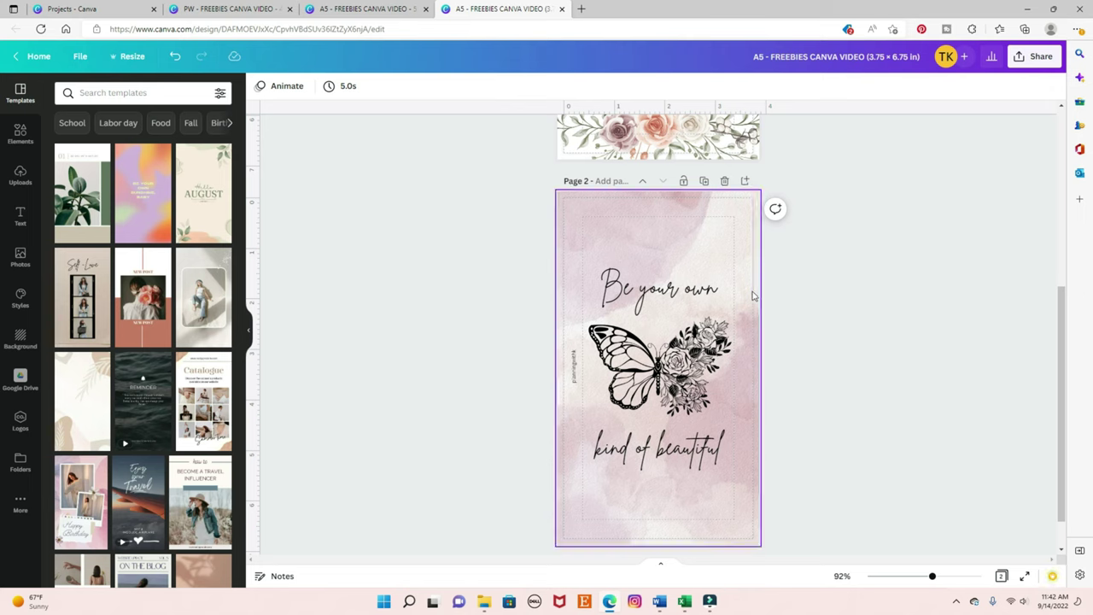
pyautogui.click(562, 225)
pyautogui.click(583, 225)
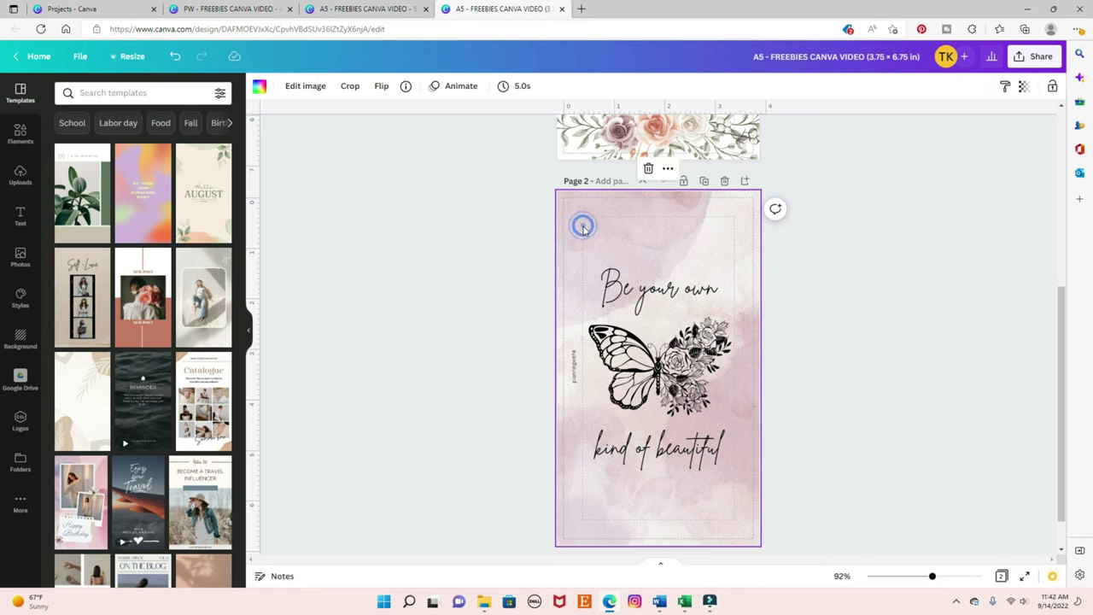
pyautogui.moveTo(668, 322); pyautogui.dragTo(665, 319)
pyautogui.click(885, 258)
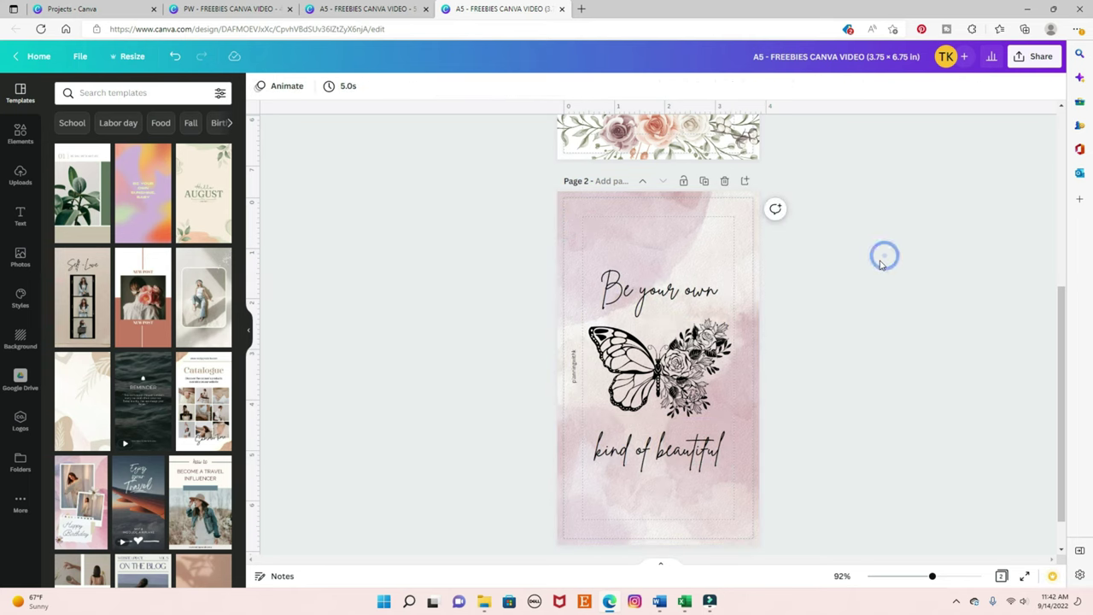
# Step: Switch to the PW design and close the original A5 design, keeping the 3.75 × 6.75 in copy open
pyautogui.scroll(4, 861, 269)
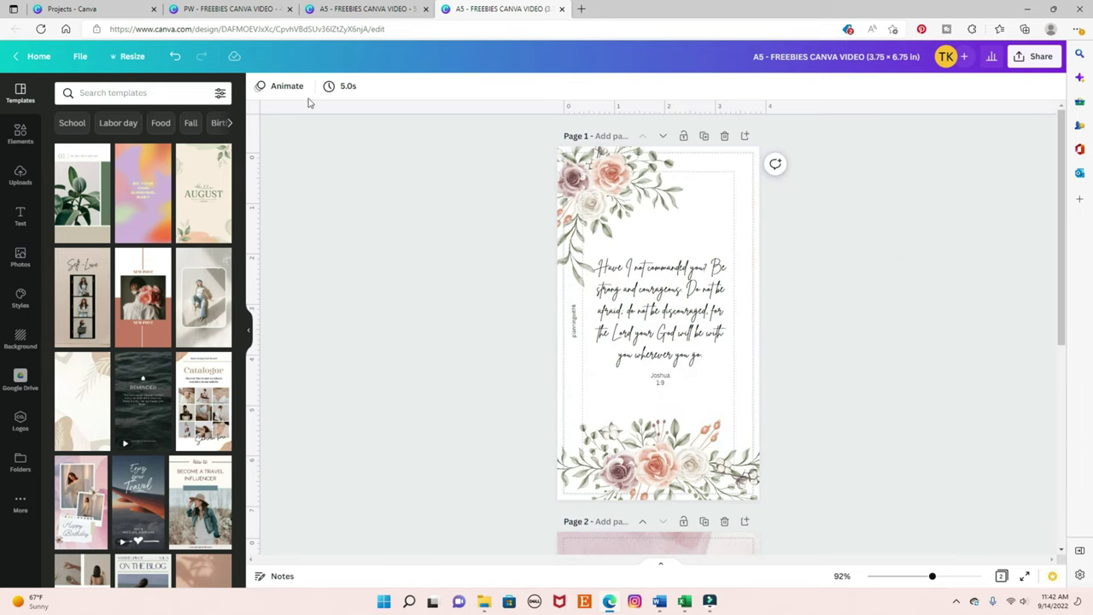
pyautogui.click(236, 9)
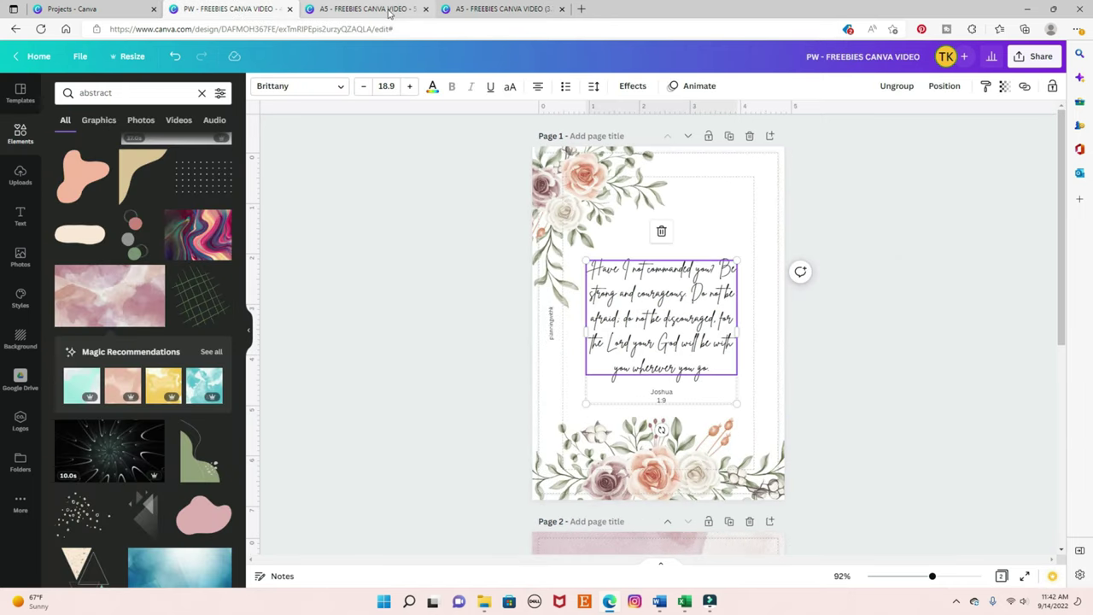
pyautogui.click(426, 9)
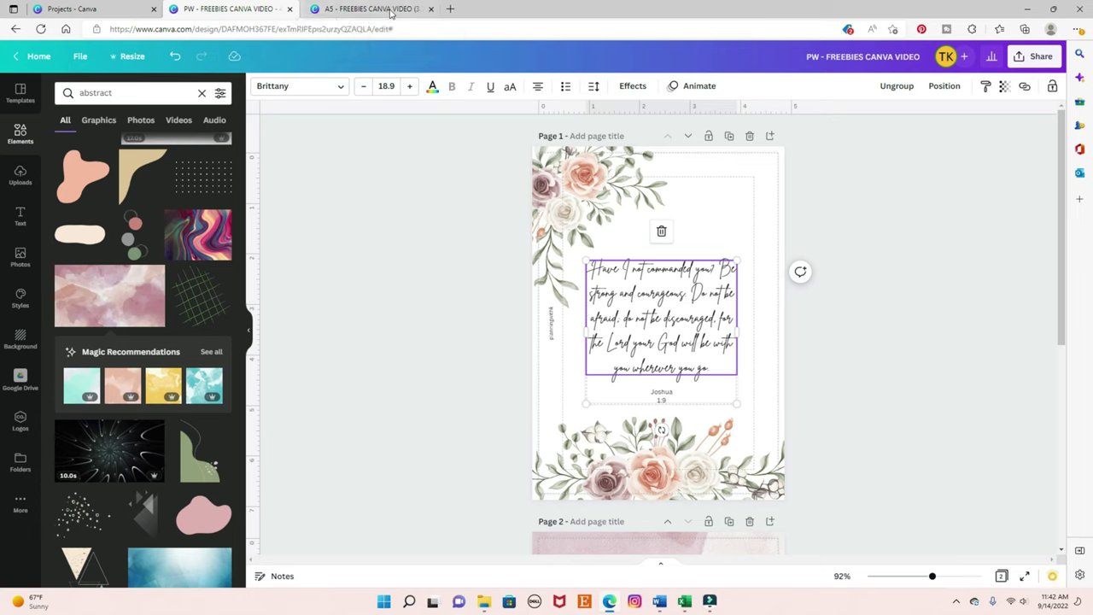
pyautogui.click(401, 187)
# Step: Set up the PW design's download as PDF Print with crop marks and bleed, Flatten PDF, and all pages included
pyautogui.click(839, 58)
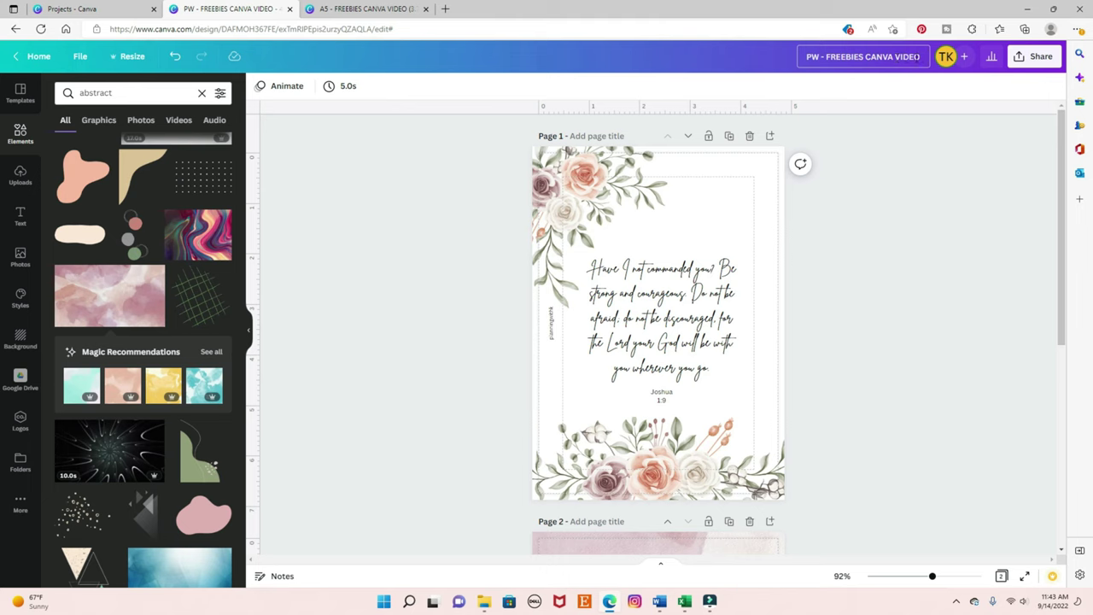
pyautogui.click(1036, 62)
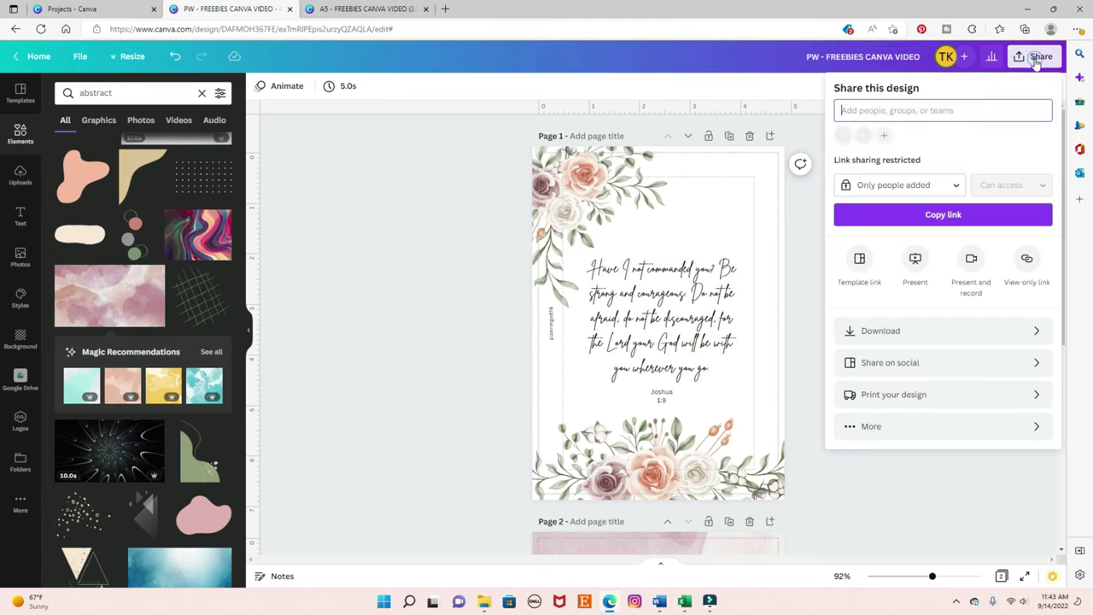
pyautogui.click(968, 333)
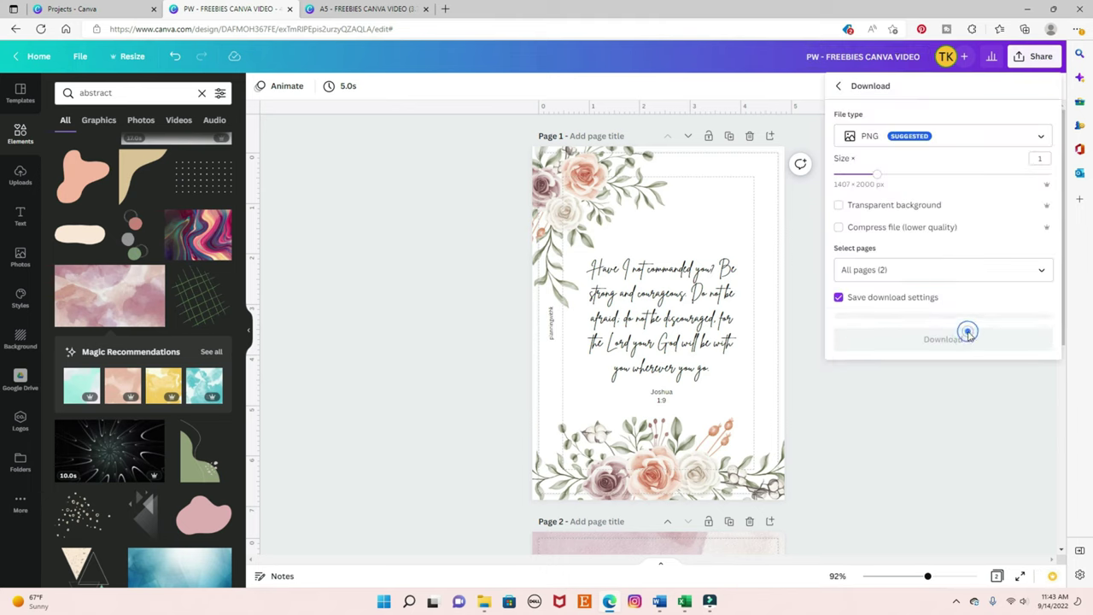
pyautogui.click(983, 139)
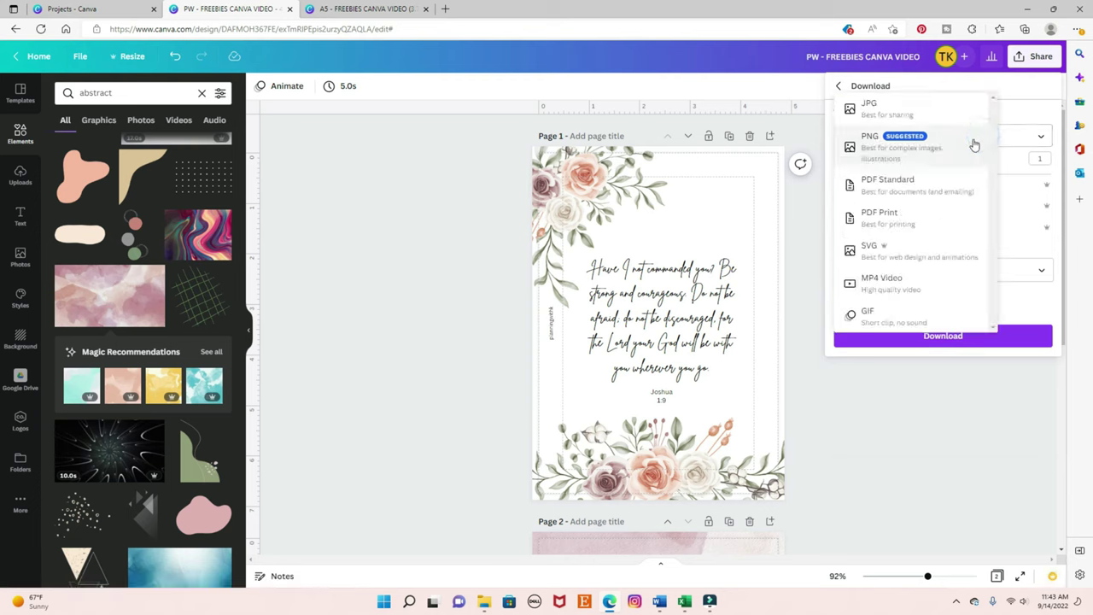
pyautogui.click(915, 227)
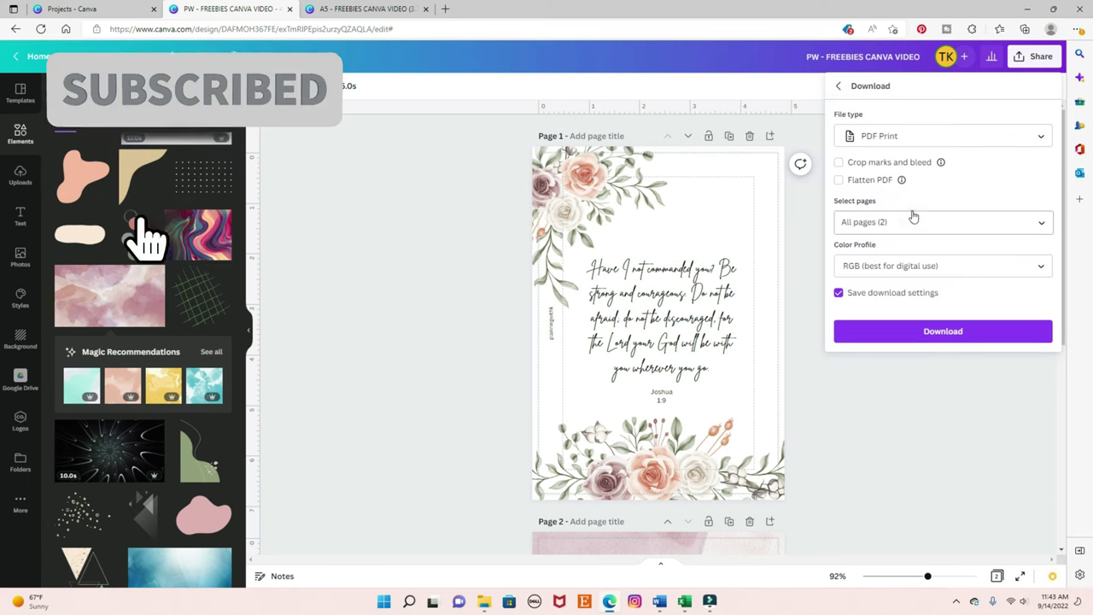
pyautogui.click(839, 164)
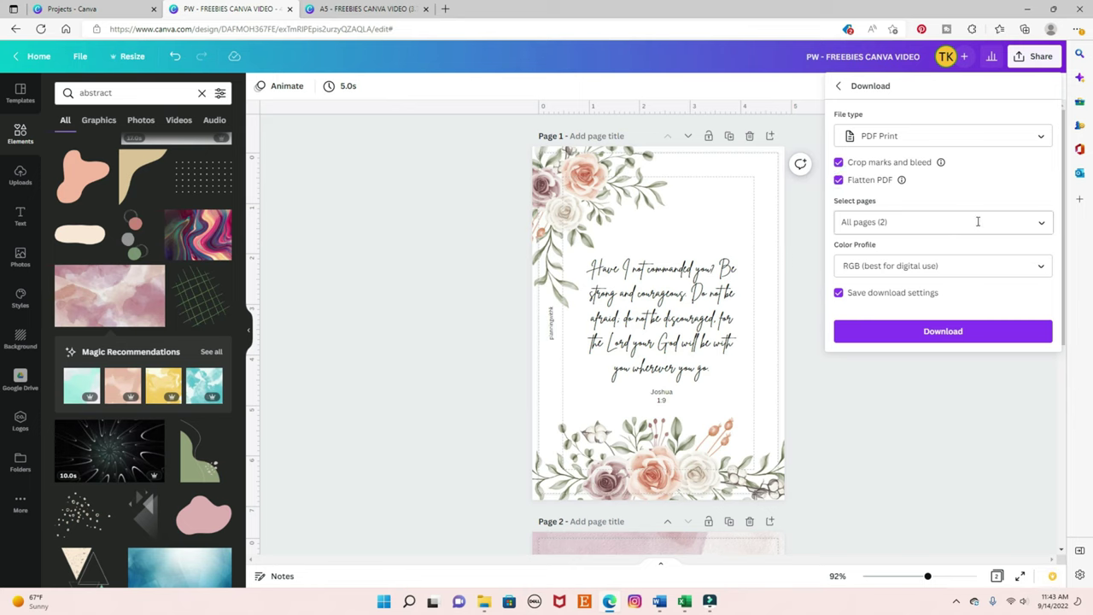
pyautogui.click(1039, 222)
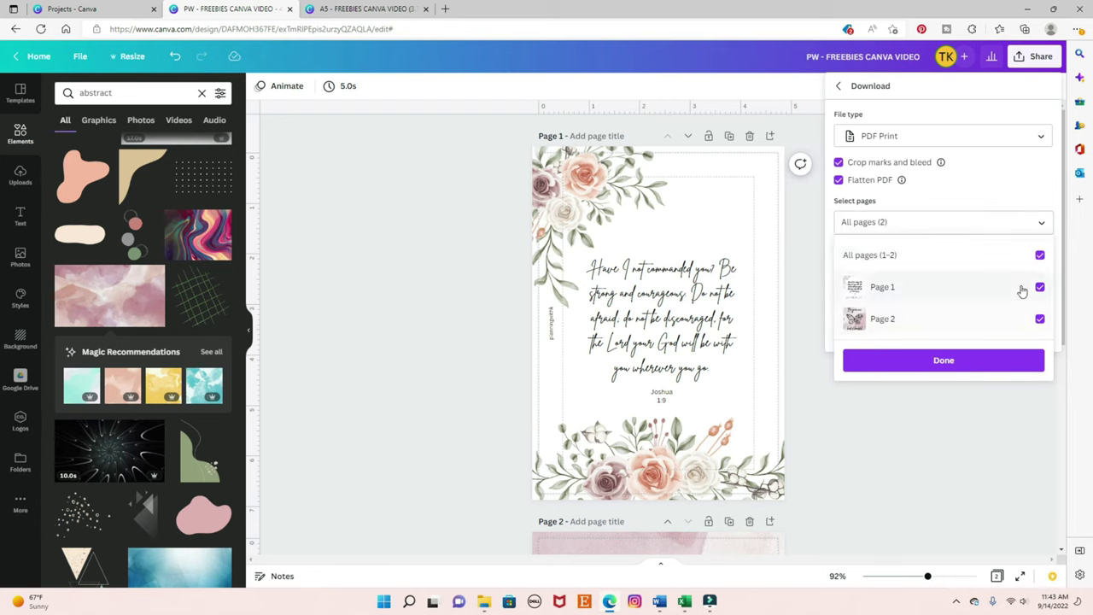
pyautogui.click(1040, 224)
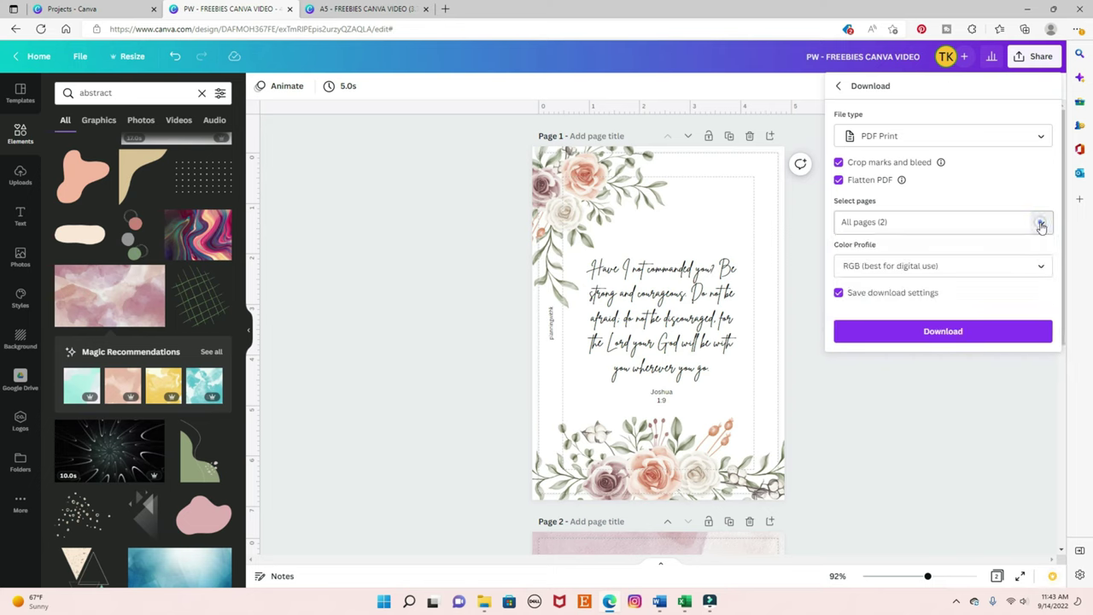
# Step: Choose the CMYK (best for professional printing) color profile and download the PW design
pyautogui.click(1038, 268)
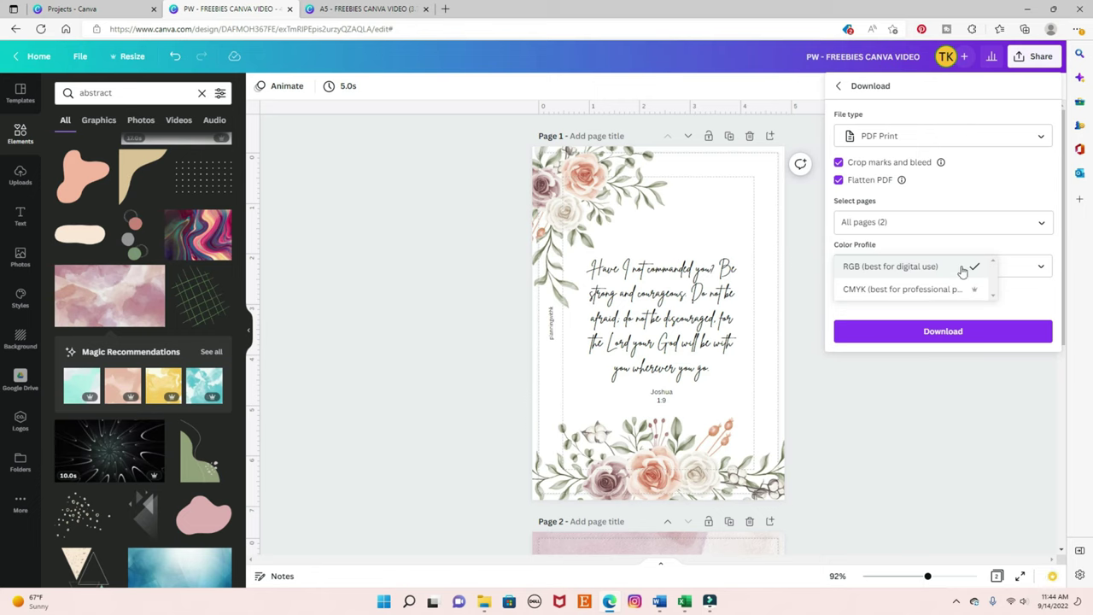
pyautogui.click(922, 291)
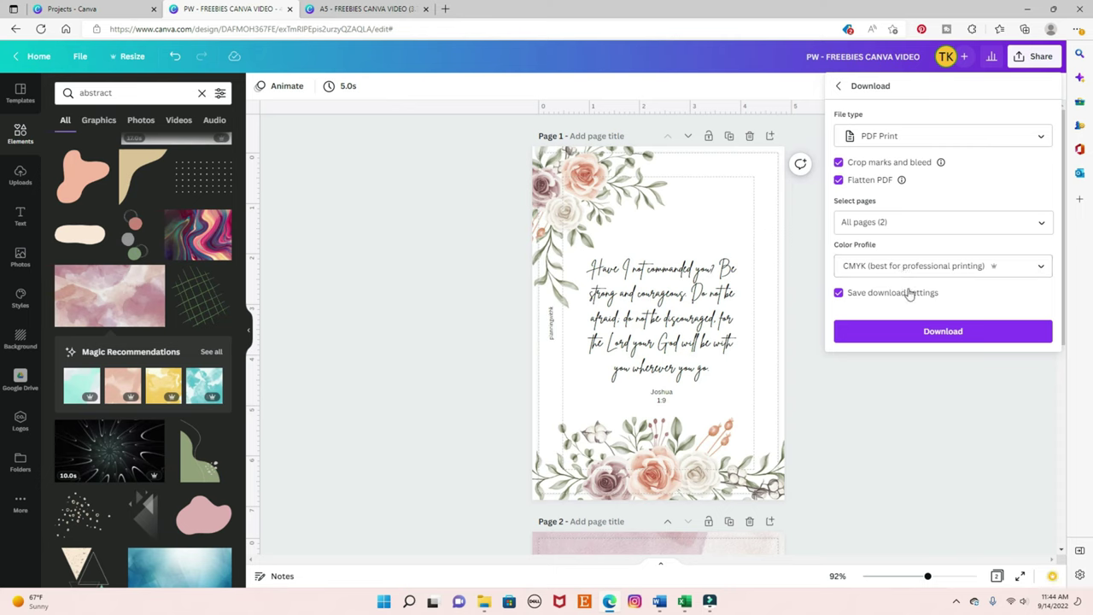
pyautogui.click(940, 334)
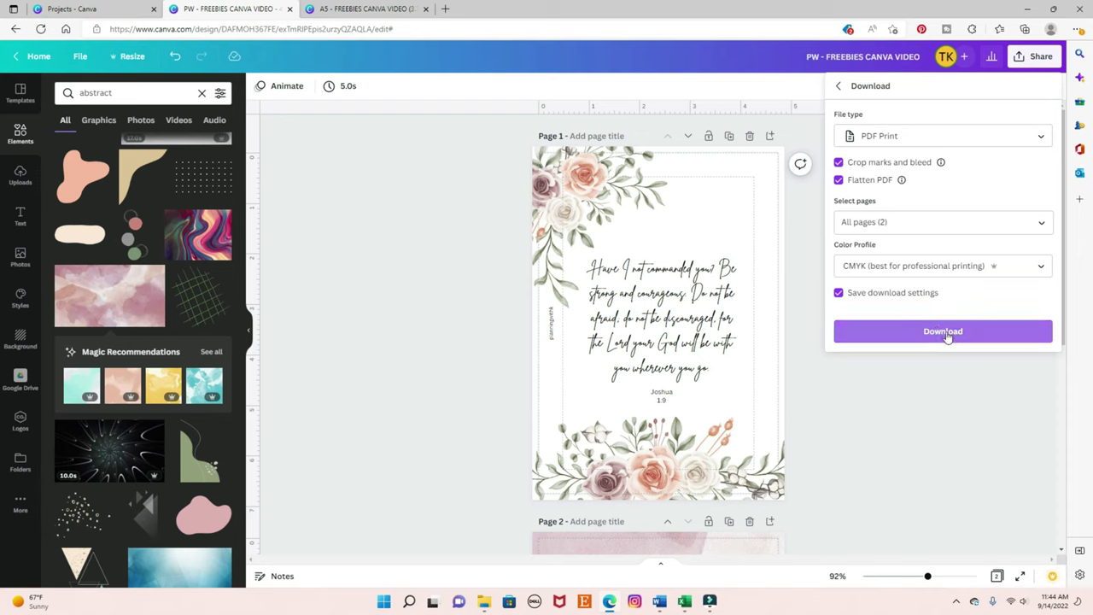
pyautogui.click(944, 333)
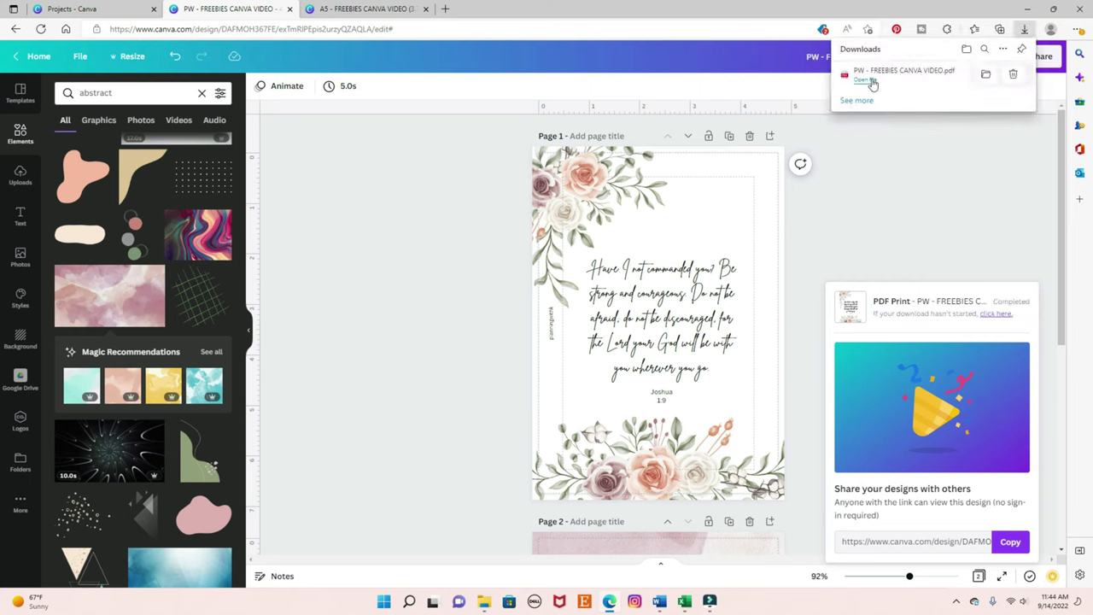
# Step: Open the downloaded PW PDF, examine both pages' colors and crop marks, and close it
pyautogui.click(863, 80)
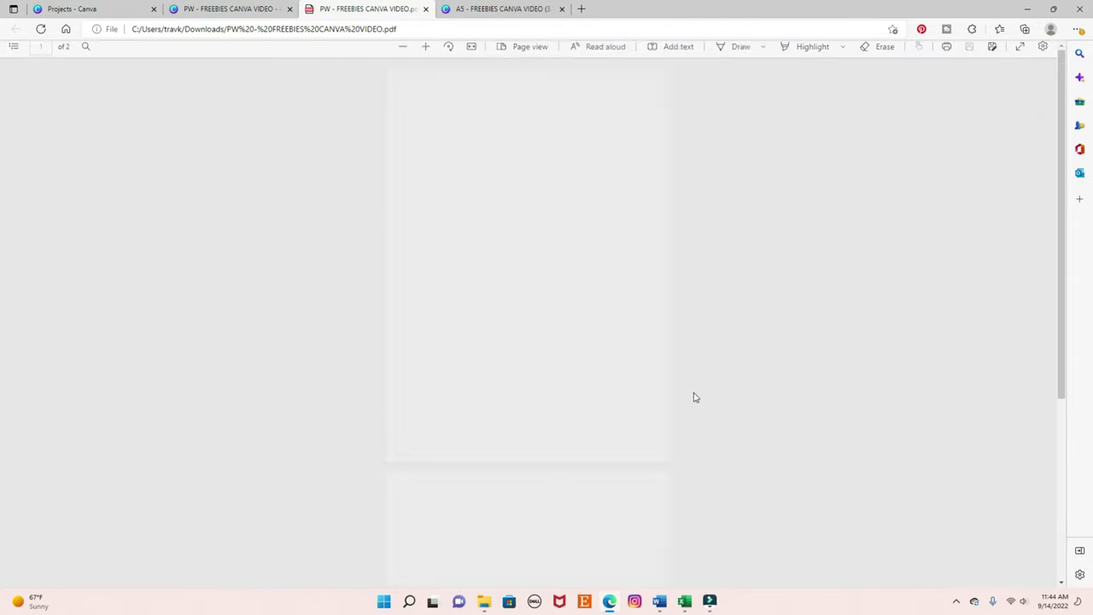
pyautogui.scroll(-5, 838, 355)
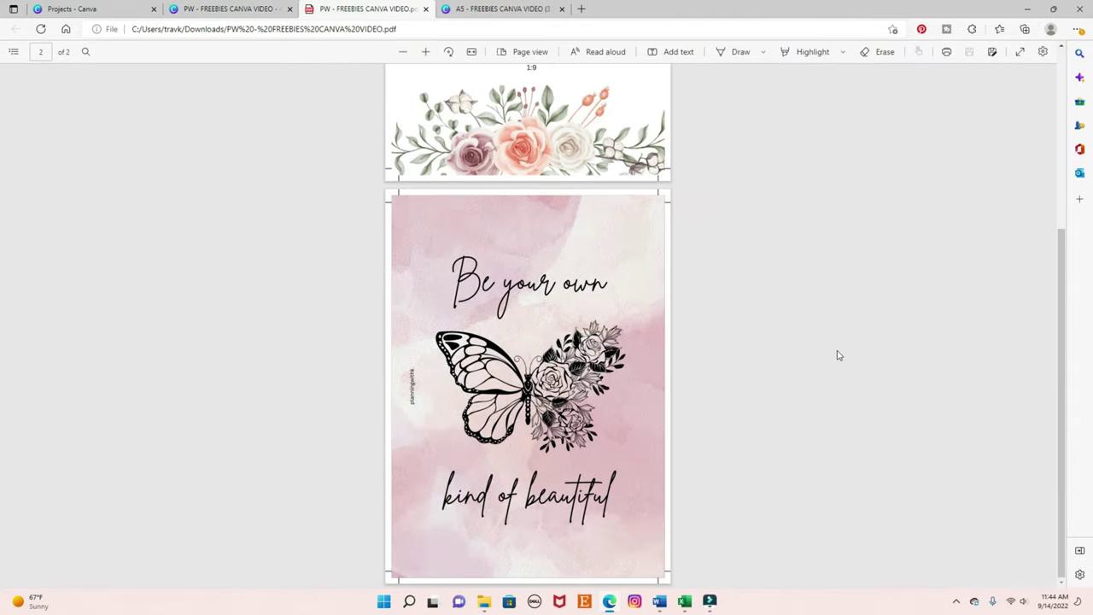
pyautogui.scroll(5, 838, 355)
pyautogui.scroll(-5, 838, 355)
pyautogui.click(426, 9)
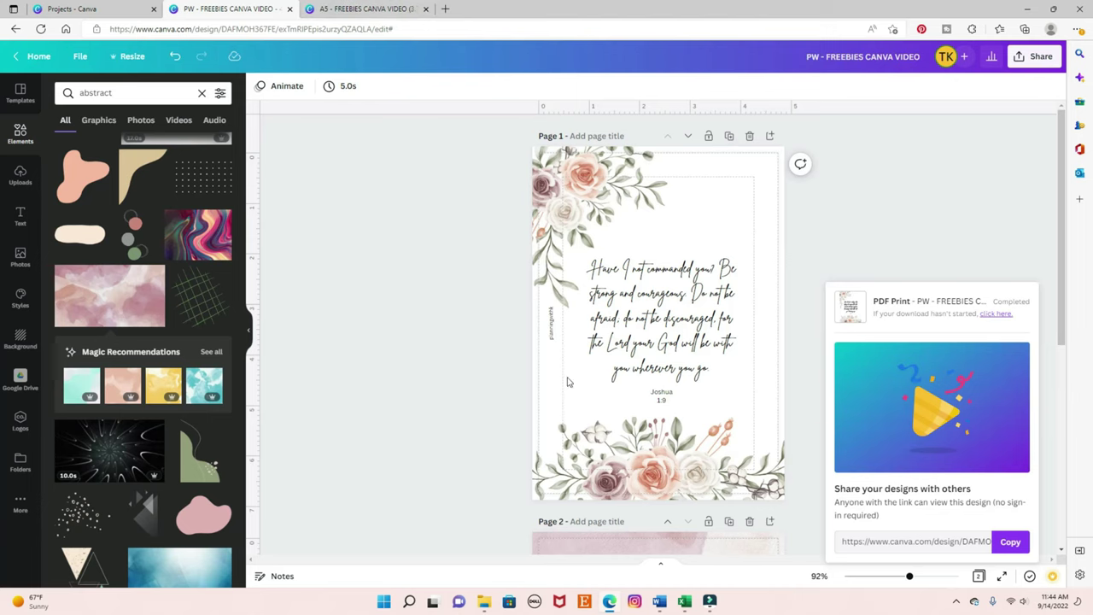
# Step: Make page 2's pink watercolor background image lighter by lowering its transparency value slightly below 55
pyautogui.scroll(-3, 742, 291)
pyautogui.click(742, 290)
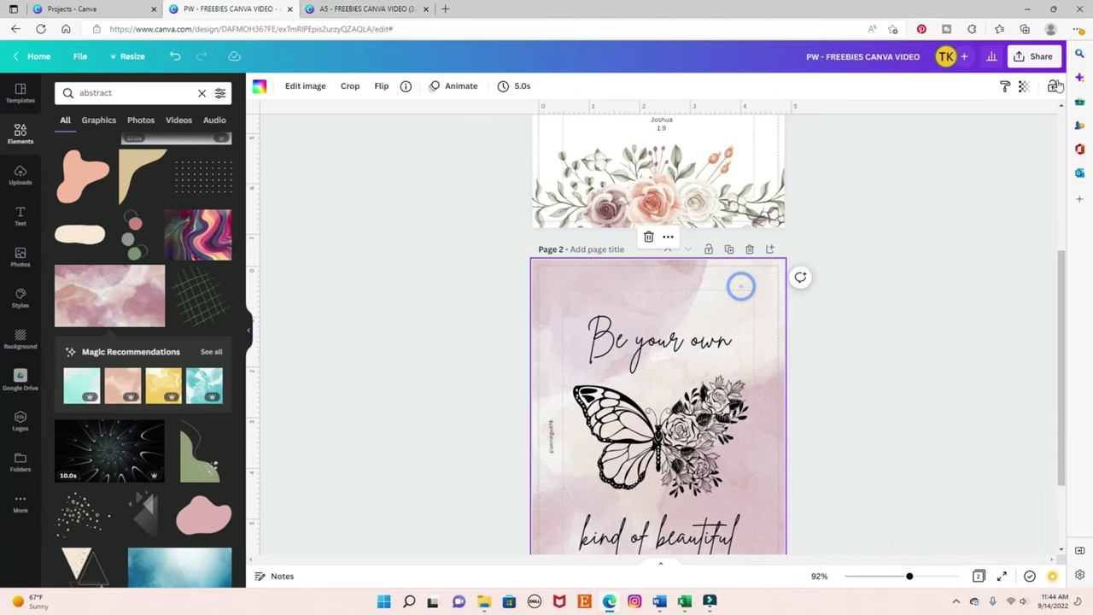
pyautogui.click(1024, 86)
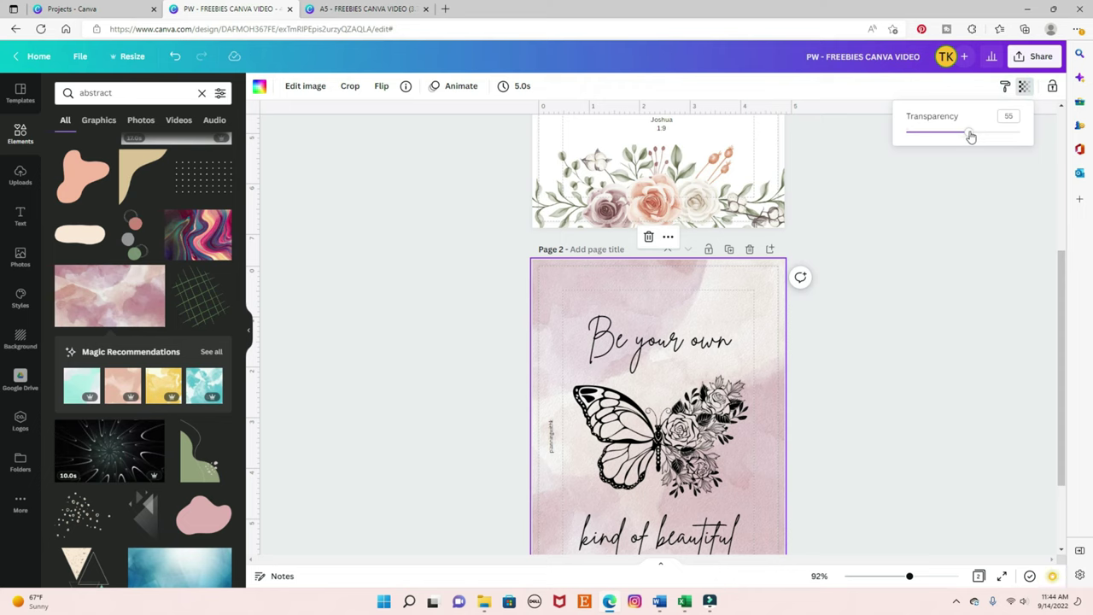
pyautogui.moveTo(971, 134); pyautogui.dragTo(957, 143)
pyautogui.click(949, 256)
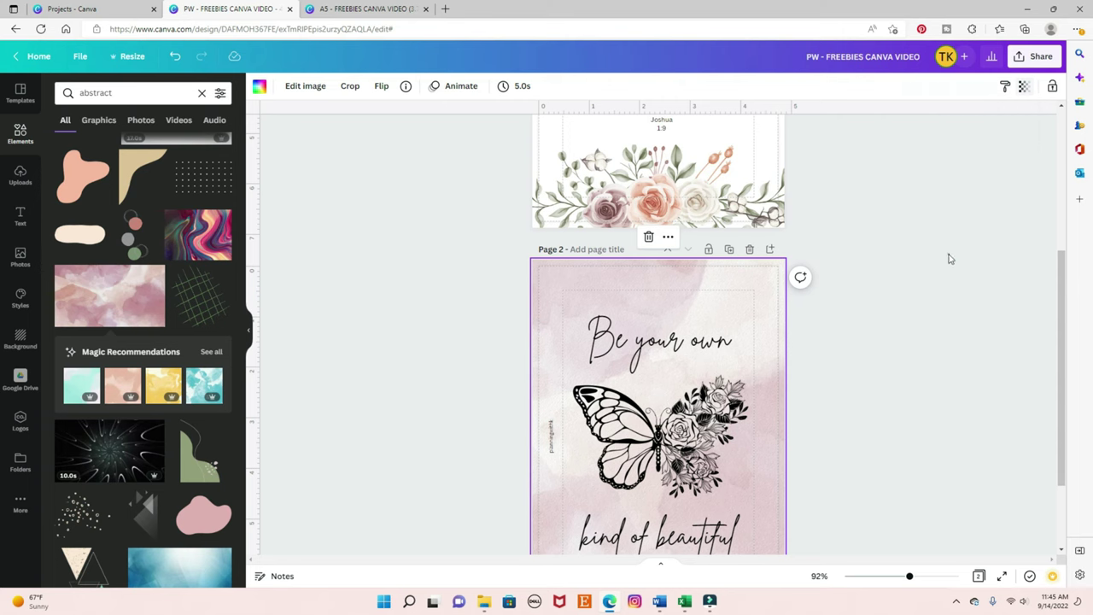
pyautogui.scroll(-1, 949, 254)
pyautogui.scroll(4, 951, 251)
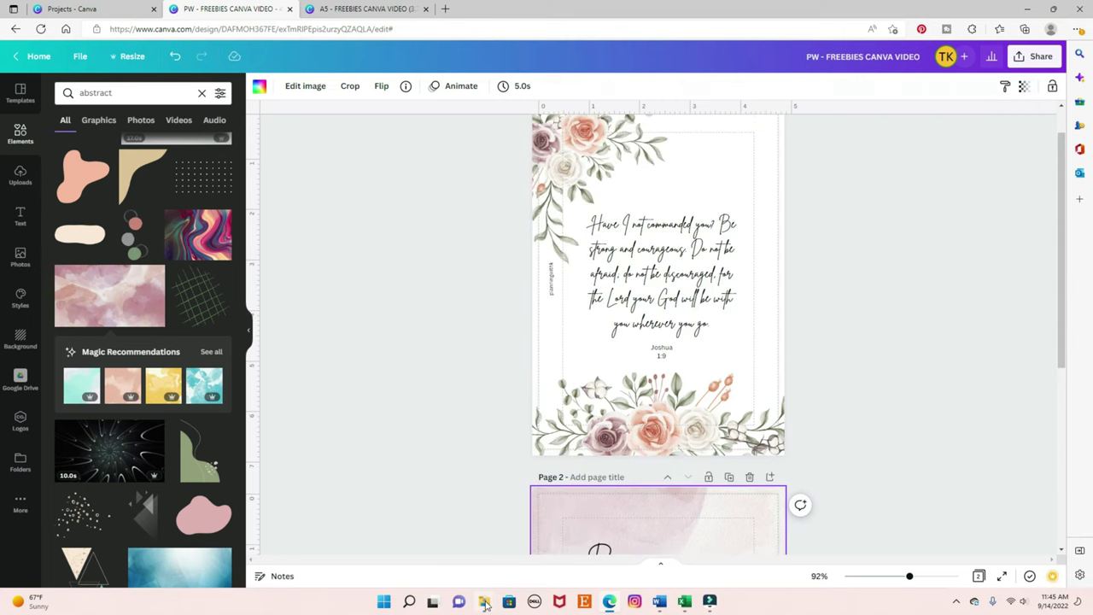
# Step: Switch to File Explorer, delete the outdated PW - FREEBIES CANVA VIDEO PDF from Downloads, and minimize the window
pyautogui.moveTo(484, 604)
pyautogui.click(545, 558)
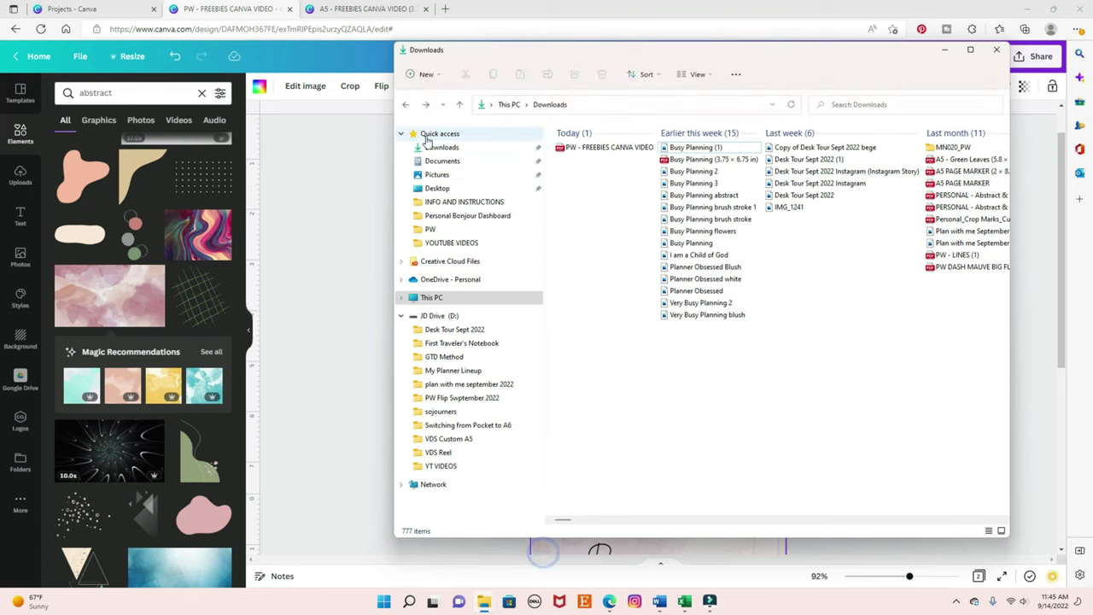
pyautogui.click(441, 147)
pyautogui.click(570, 148)
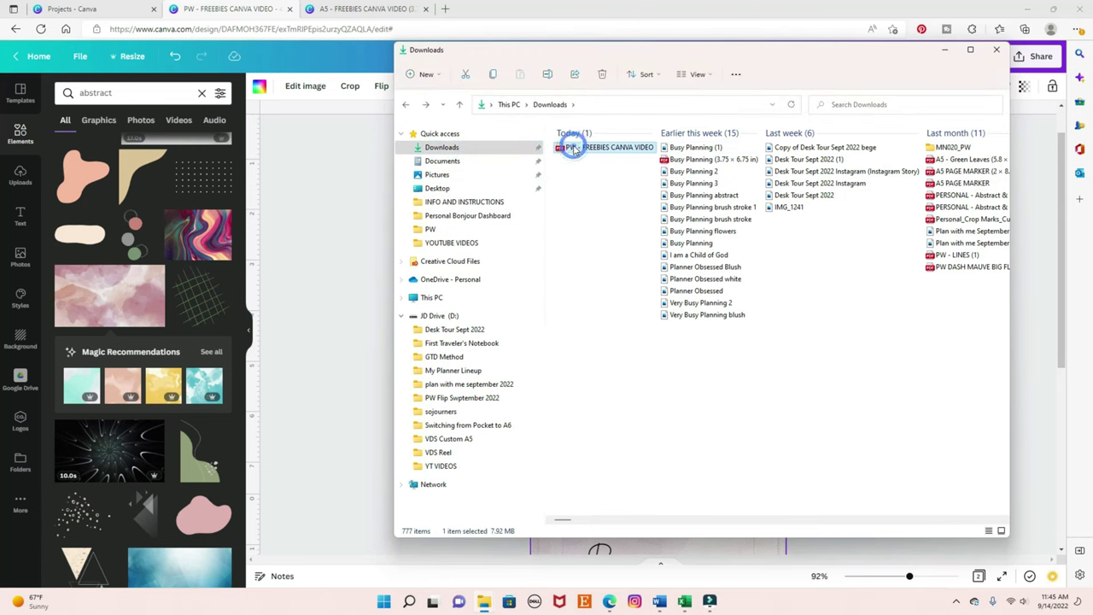
pyautogui.press('Delete')
pyautogui.click(944, 49)
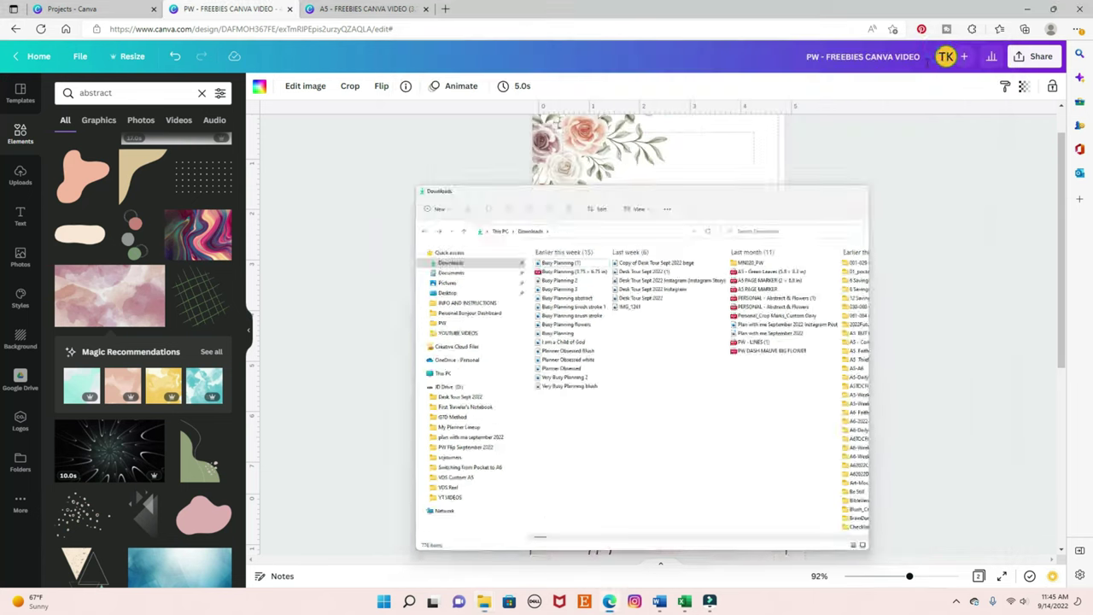
# Step: Download the revised PW design again as a print PDF with the saved download settings
pyautogui.click(1039, 60)
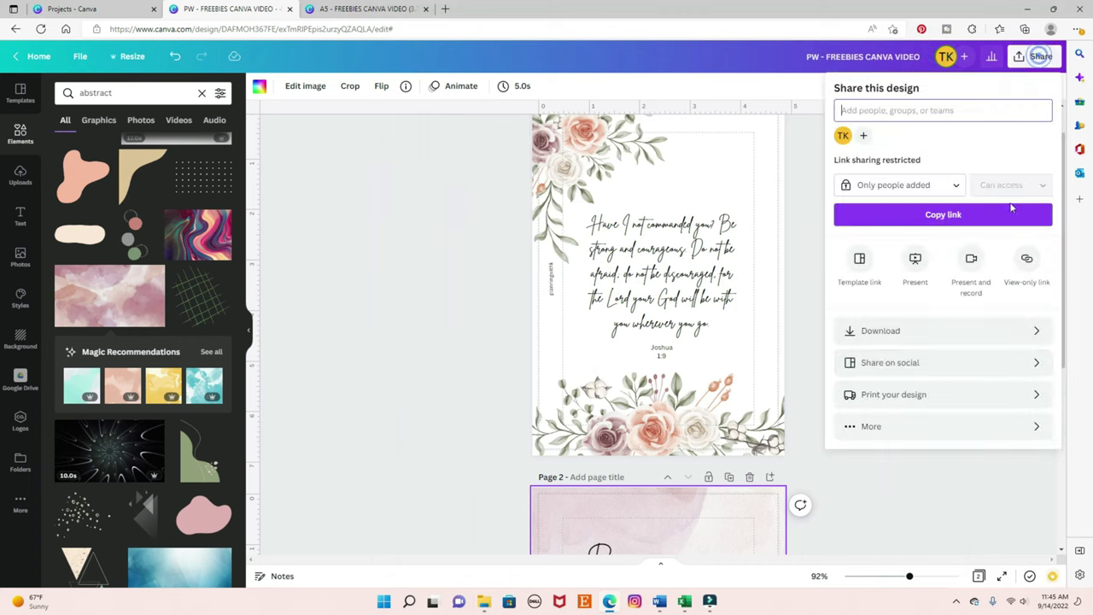
pyautogui.click(959, 333)
pyautogui.click(948, 332)
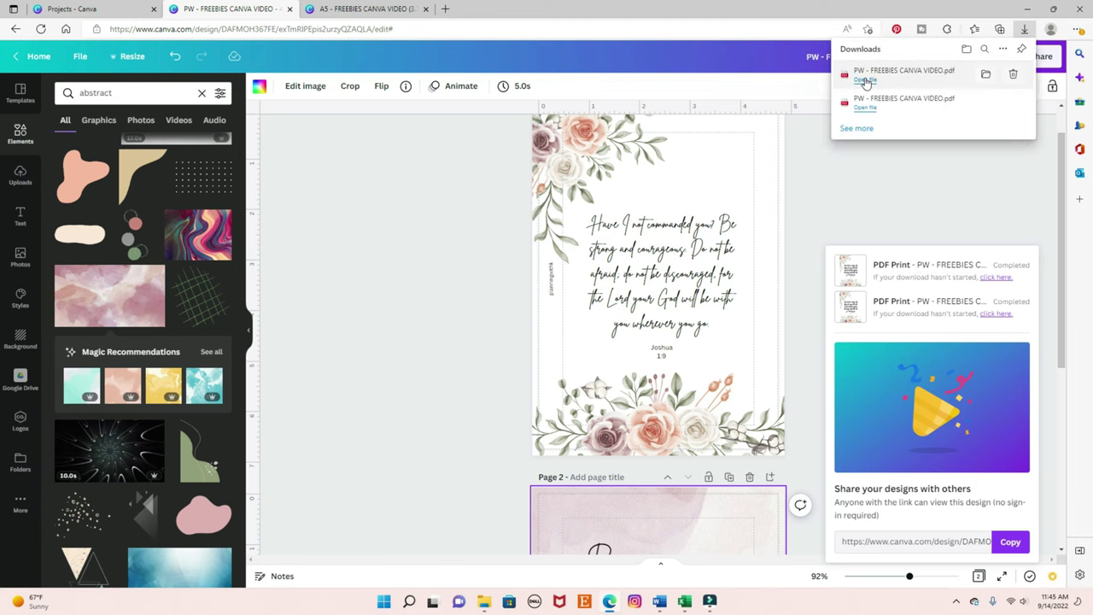
# Step: Open the newly downloaded PW PDF and check both pages, including the lightened background and crop marks
pyautogui.click(865, 79)
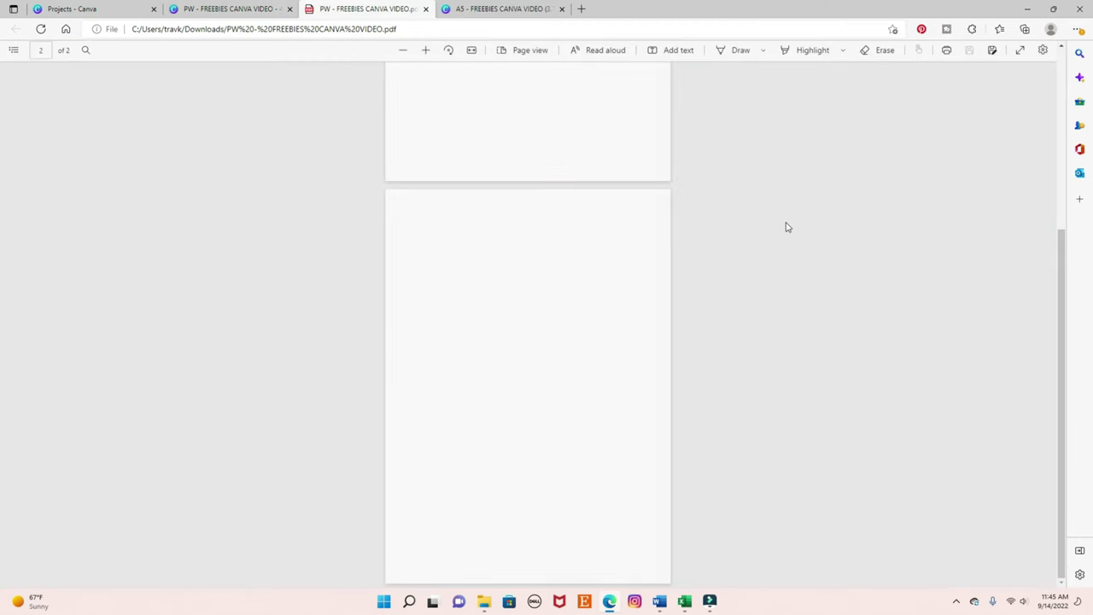
pyautogui.scroll(5, 852, 288)
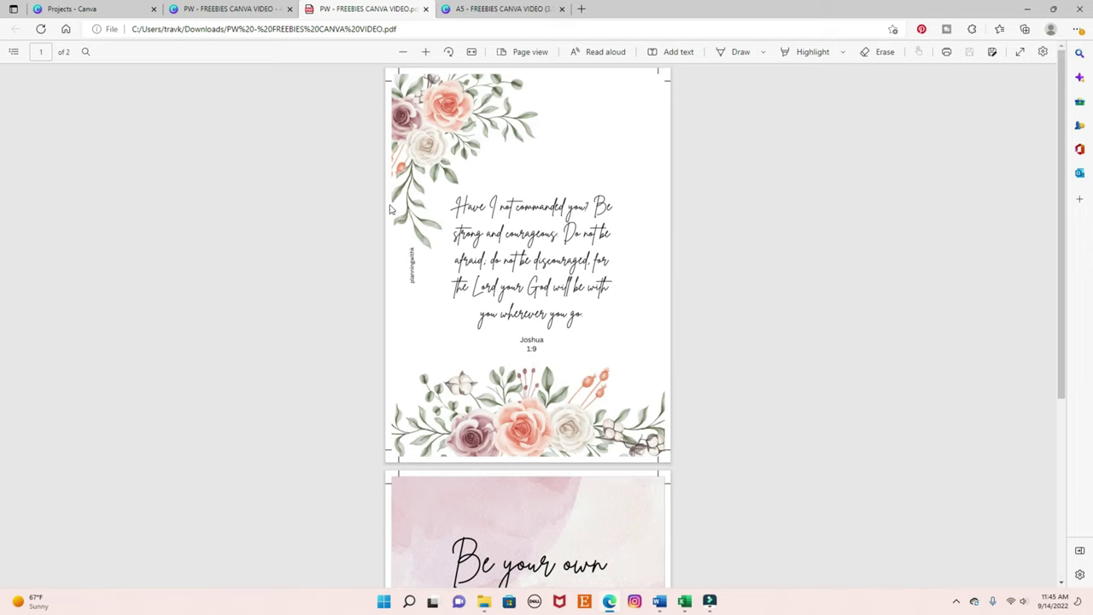
pyautogui.scroll(-4, 842, 368)
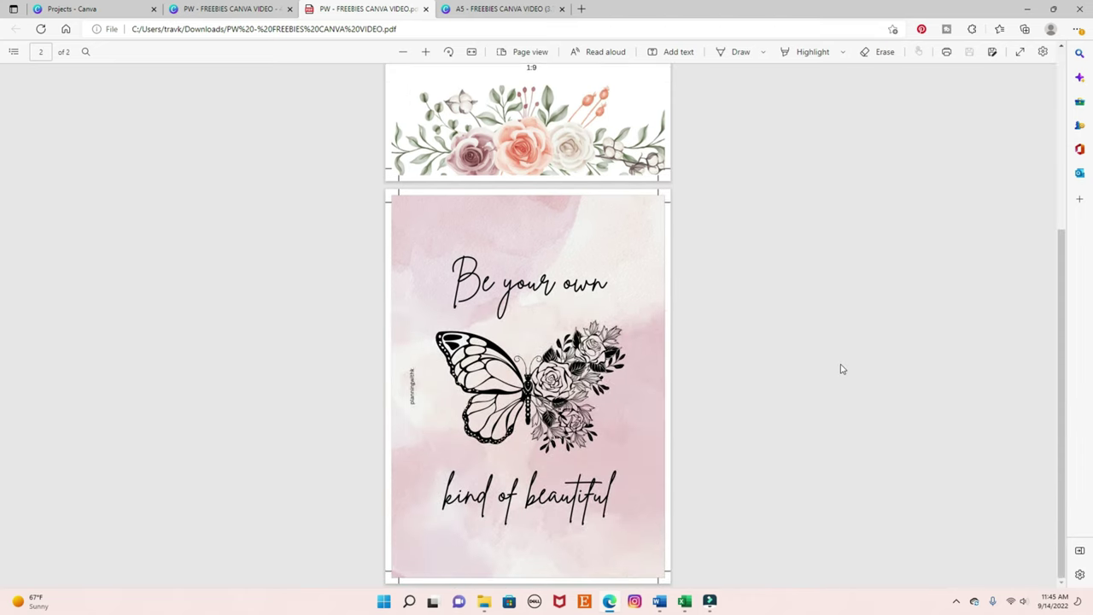
pyautogui.scroll(4, 842, 368)
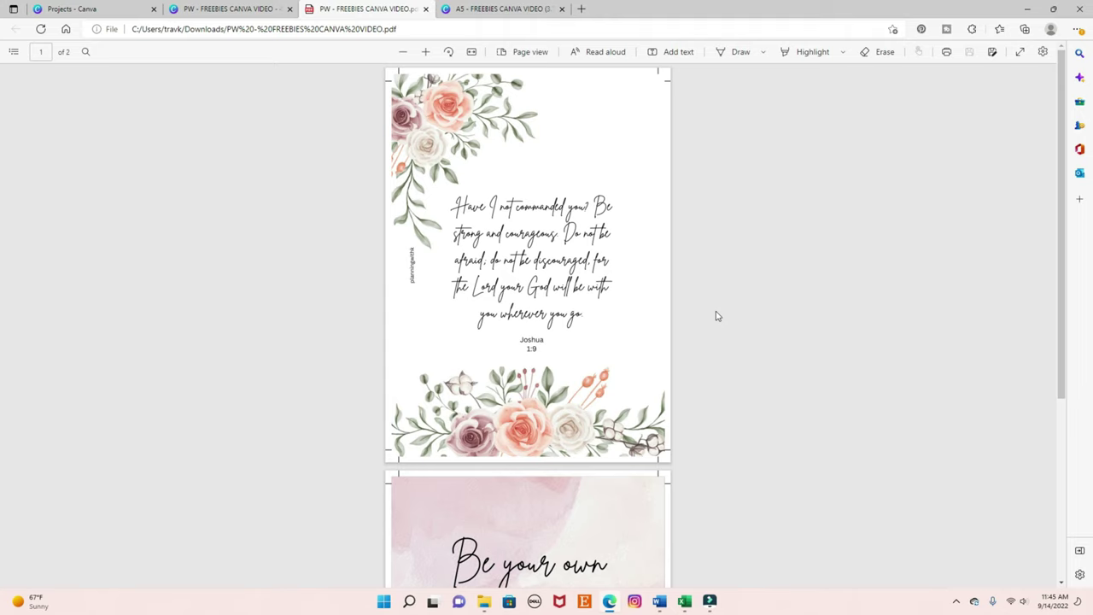
# Step: Bring up the PDF's print settings, set the scale to Actual size, and check both pages in the preview
pyautogui.hotkey('ctrl', 'p')
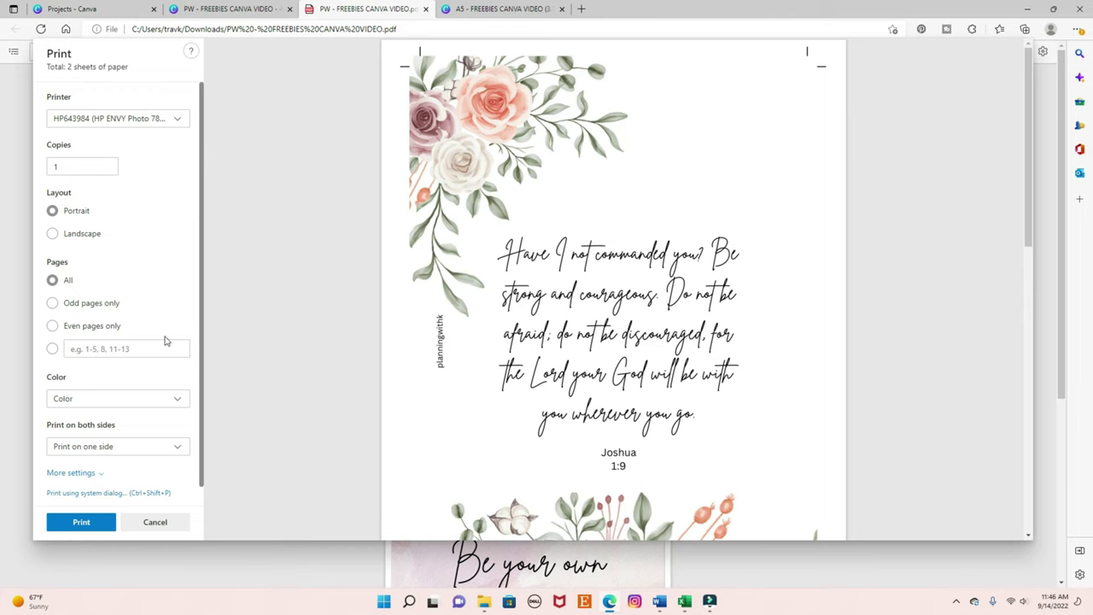
pyautogui.scroll(-1, 166, 341)
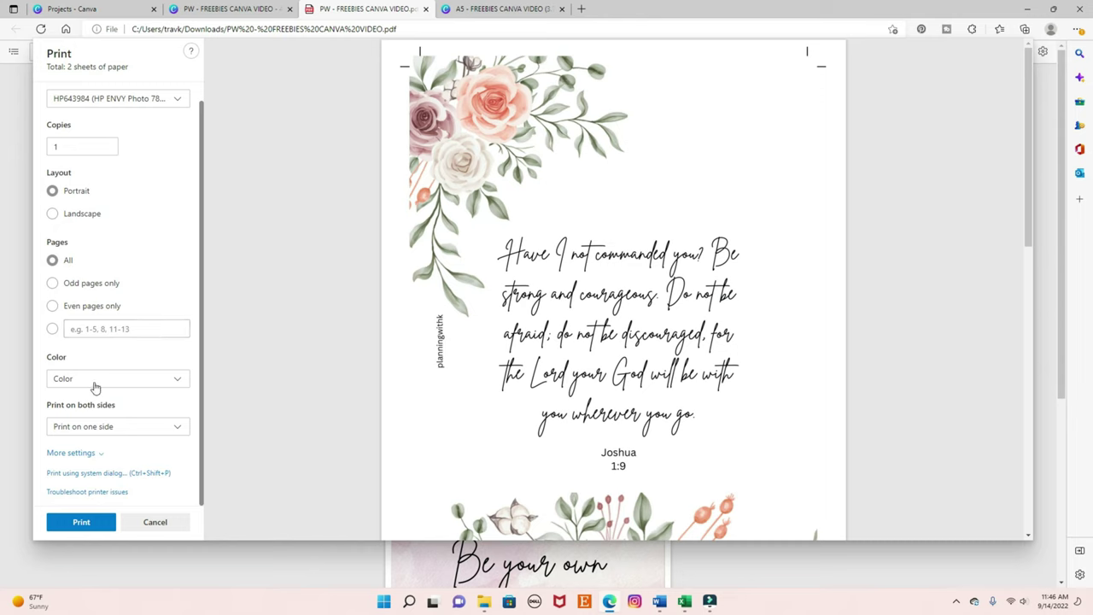
pyautogui.click(75, 456)
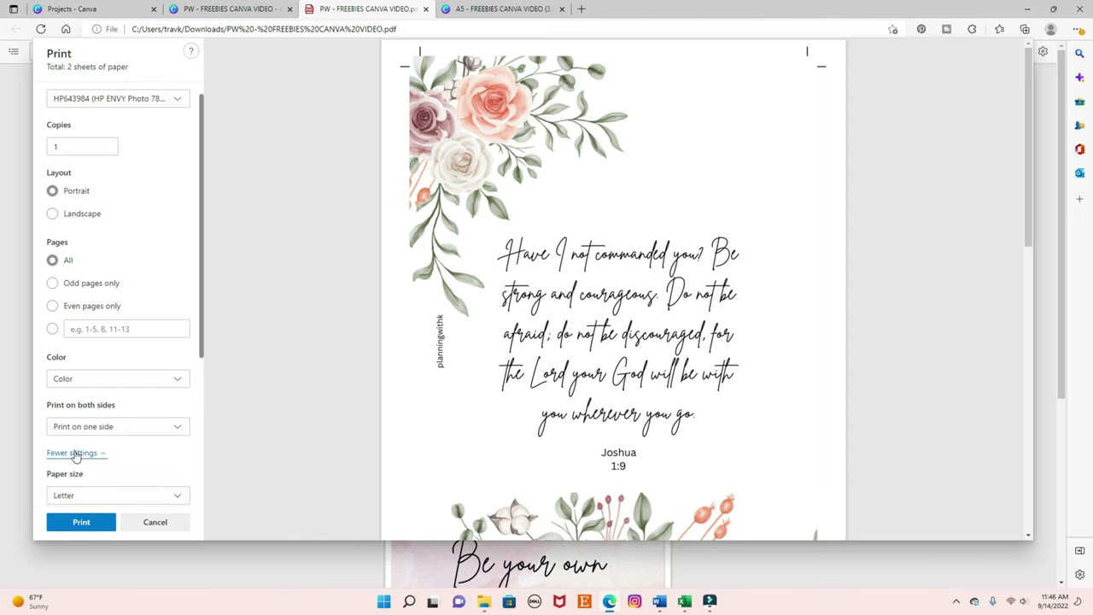
pyautogui.scroll(-3, 94, 427)
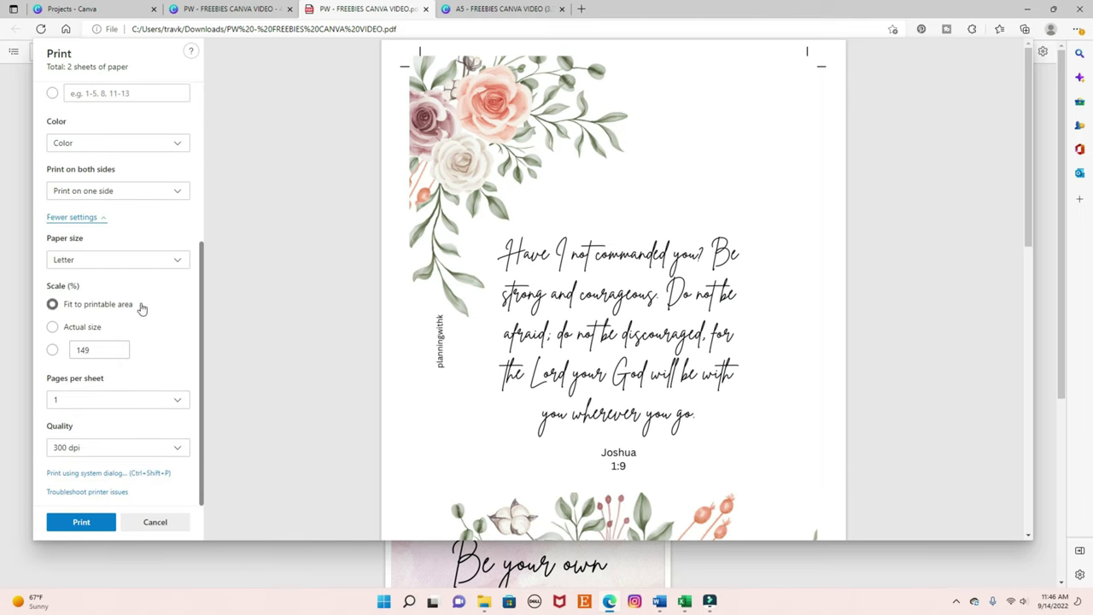
pyautogui.click(52, 328)
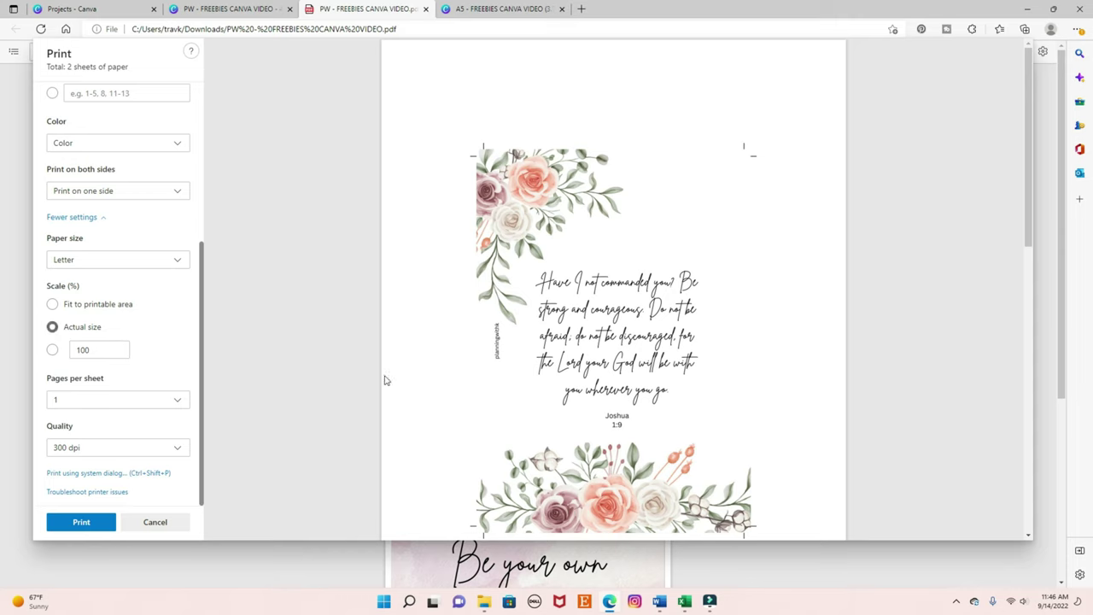
pyautogui.scroll(-5, 536, 290)
pyautogui.scroll(-4, 535, 290)
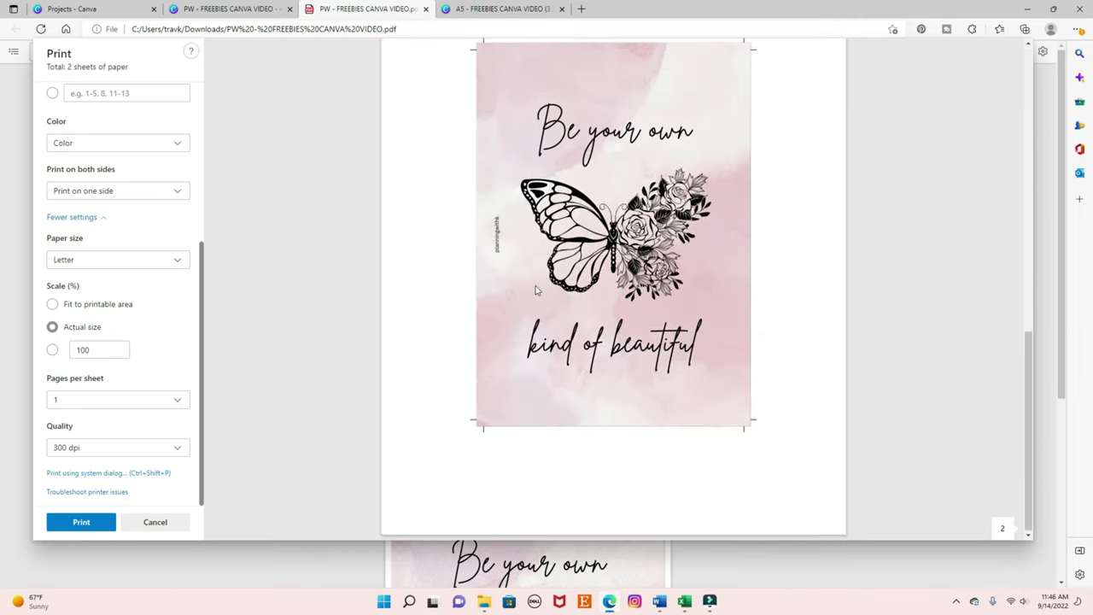
pyautogui.scroll(6, 536, 291)
pyautogui.scroll(3, 535, 290)
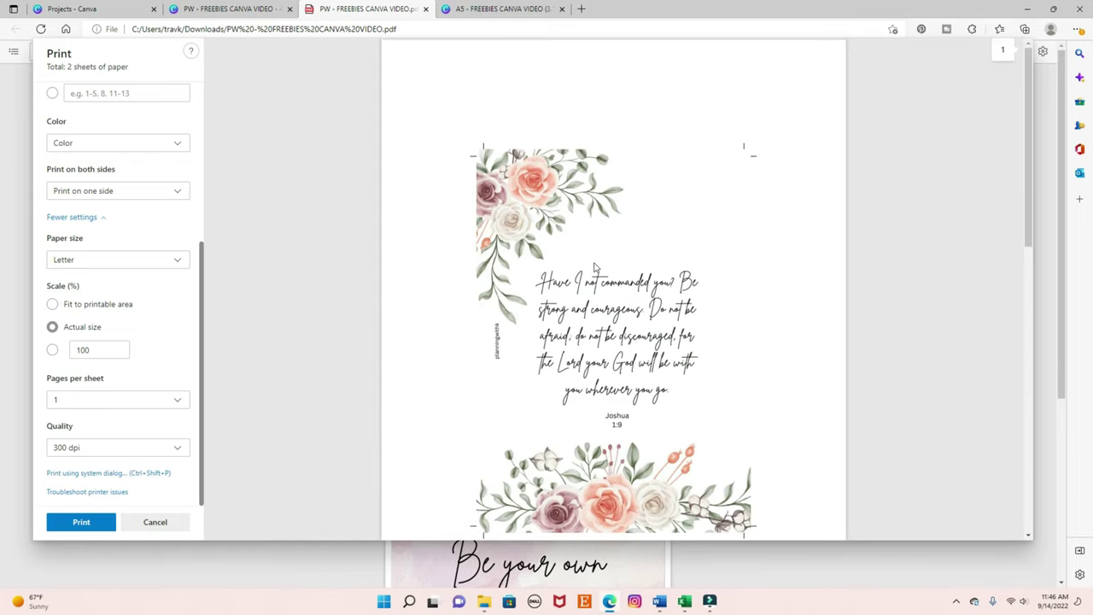
# Step: Set the print quality to 1200 dpi and review the remaining print settings against the page preview
pyautogui.scroll(-2, 636, 339)
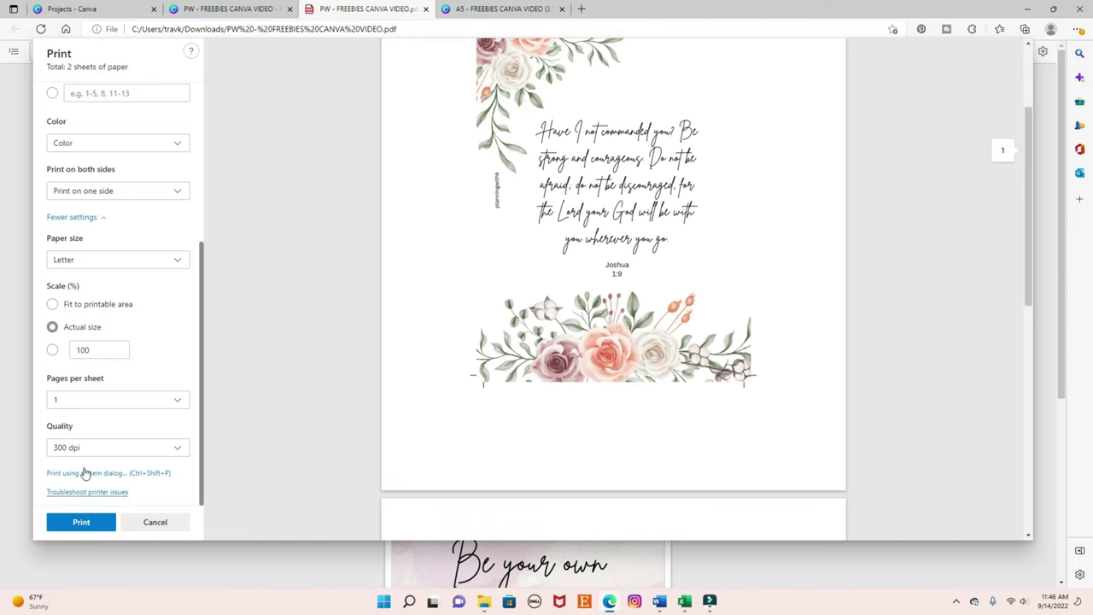
pyautogui.click(177, 448)
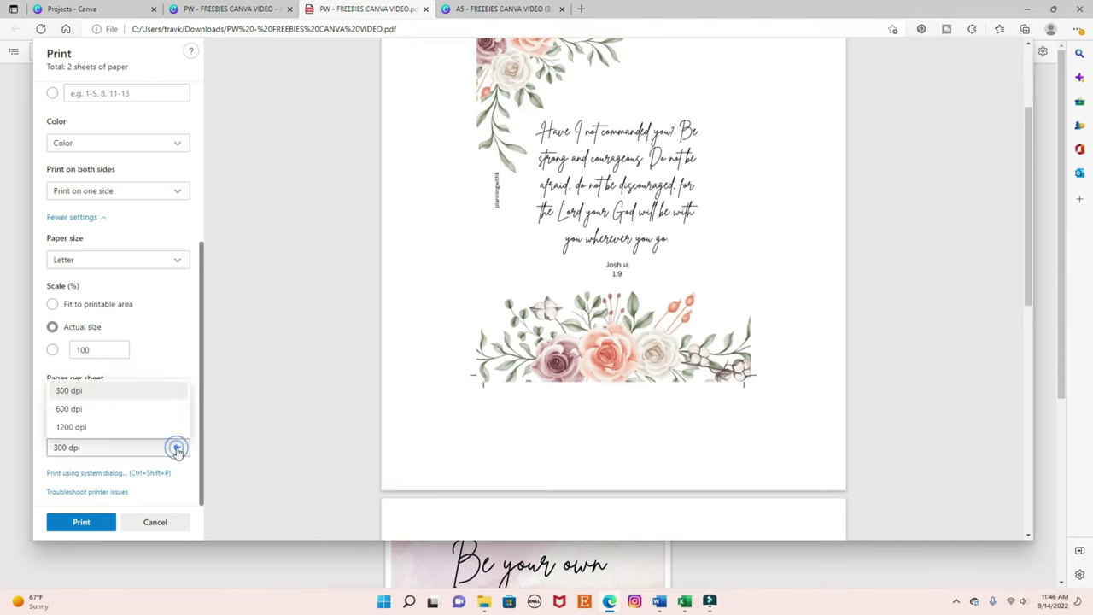
pyautogui.click(112, 426)
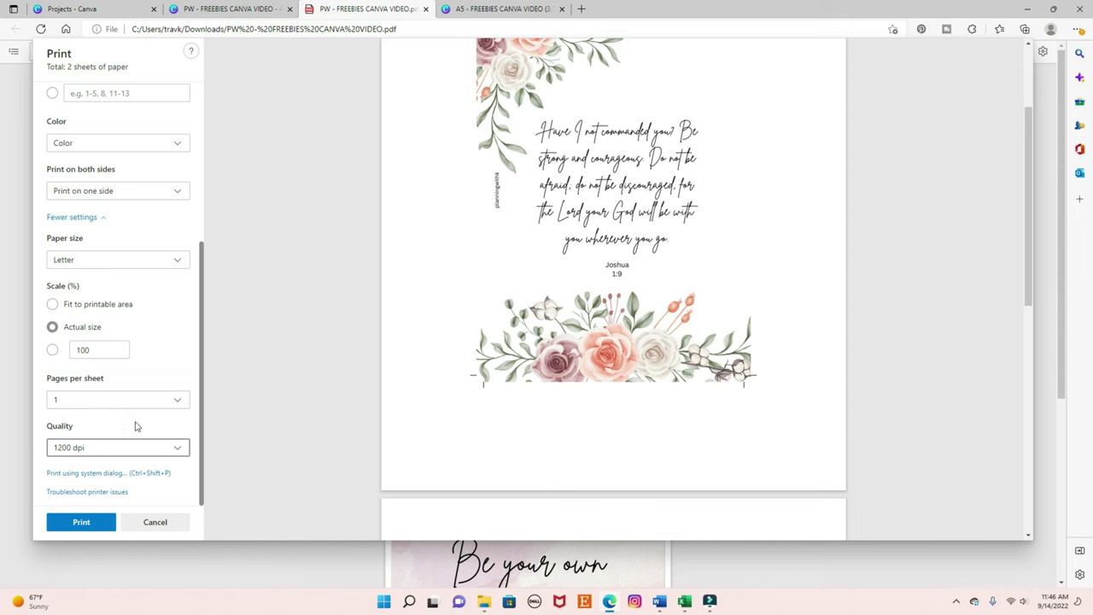
pyautogui.scroll(5, 135, 425)
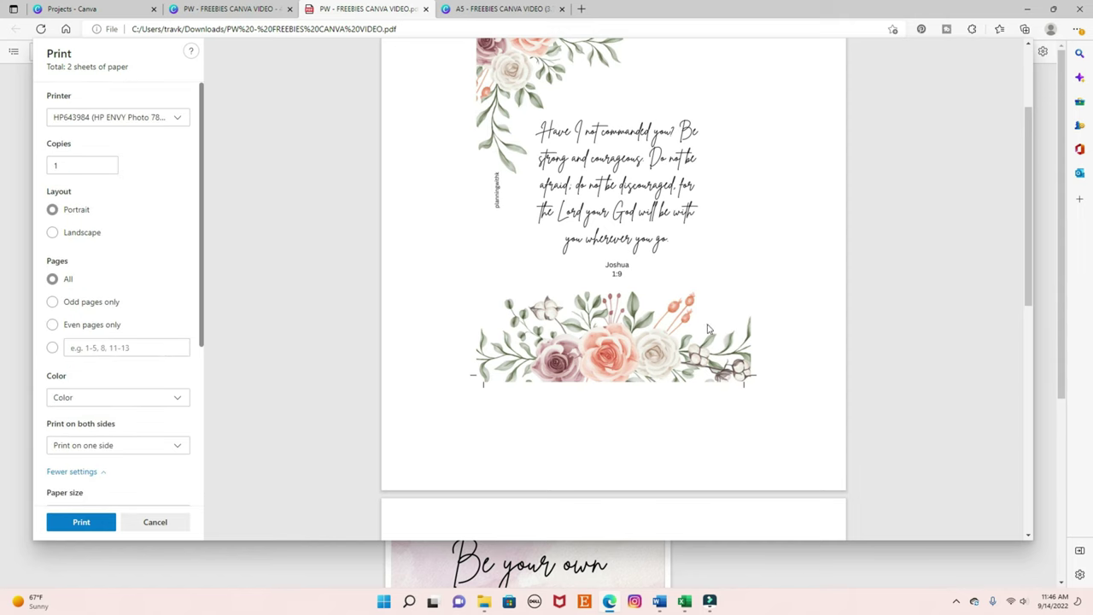
pyautogui.scroll(-5, 709, 328)
pyautogui.scroll(7, 712, 327)
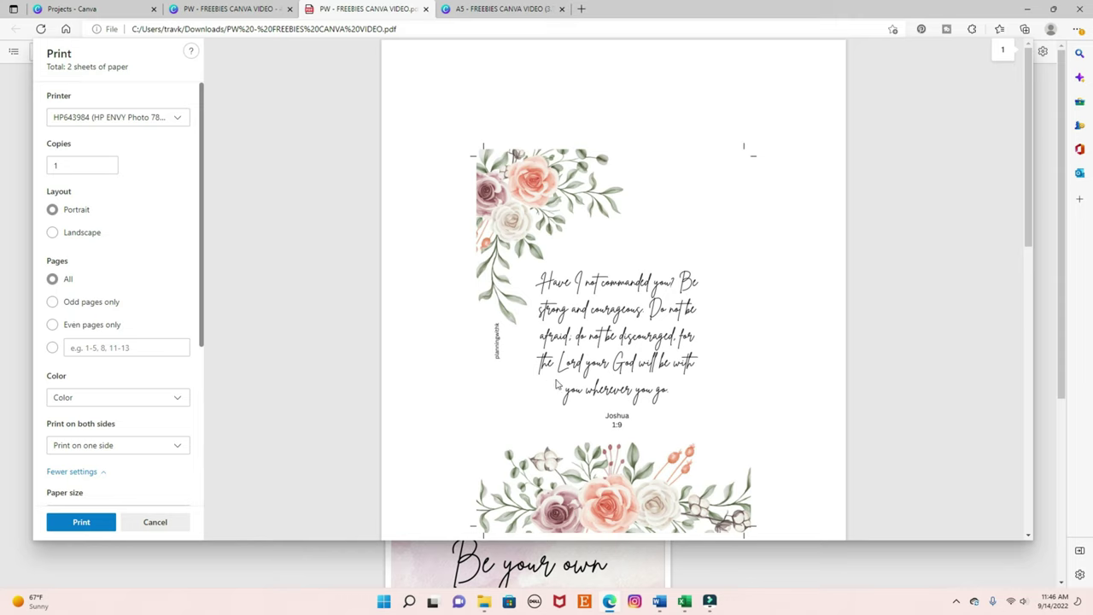
pyautogui.scroll(-3, 157, 363)
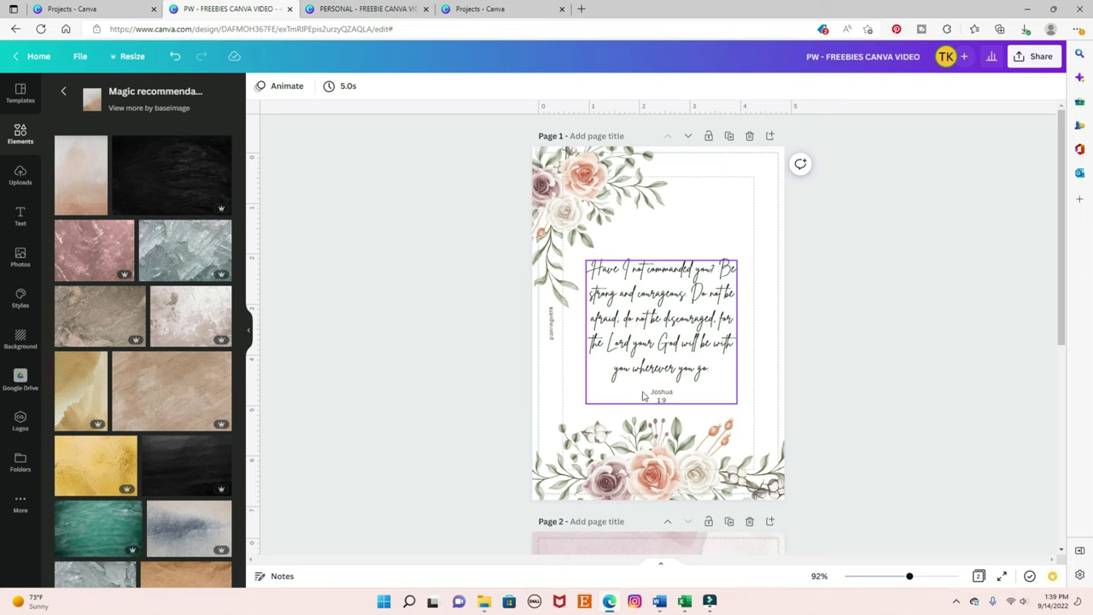
# Step: Center the Bible quote group horizontally on page 1 of the PW design, and ungroup the quote from its reference
pyautogui.click(673, 389)
pyautogui.click(680, 352)
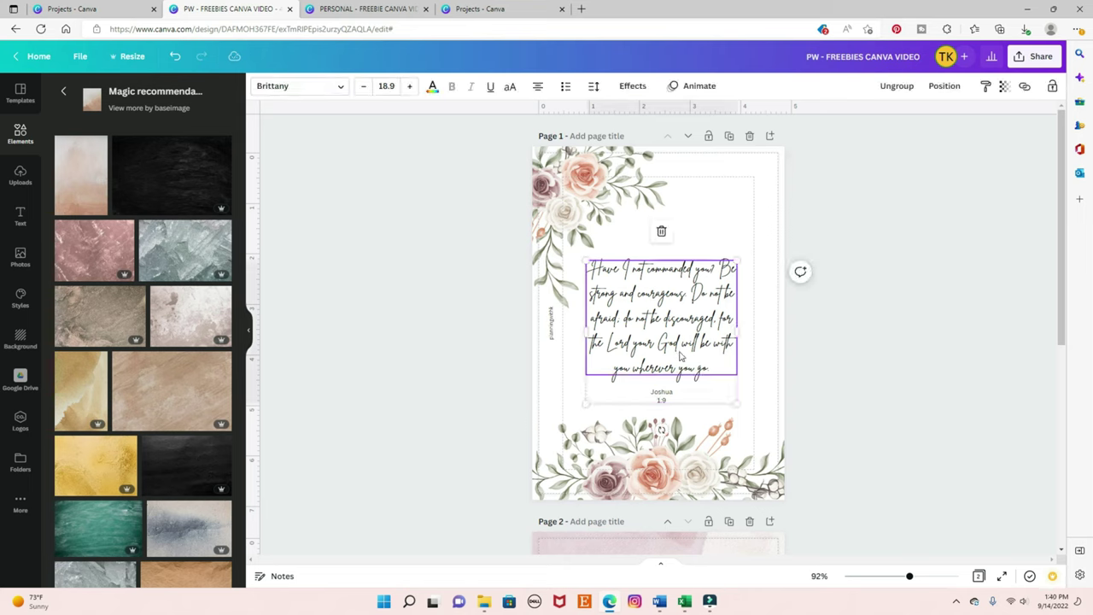
pyautogui.moveTo(680, 352); pyautogui.dragTo(680, 345)
pyautogui.click(741, 219)
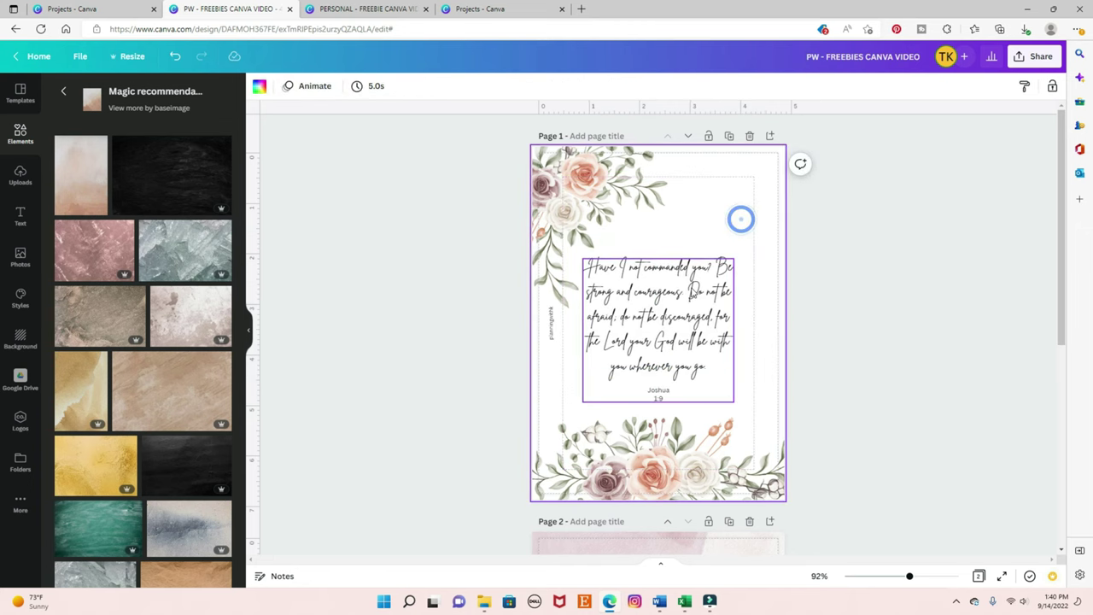
pyautogui.click(690, 285)
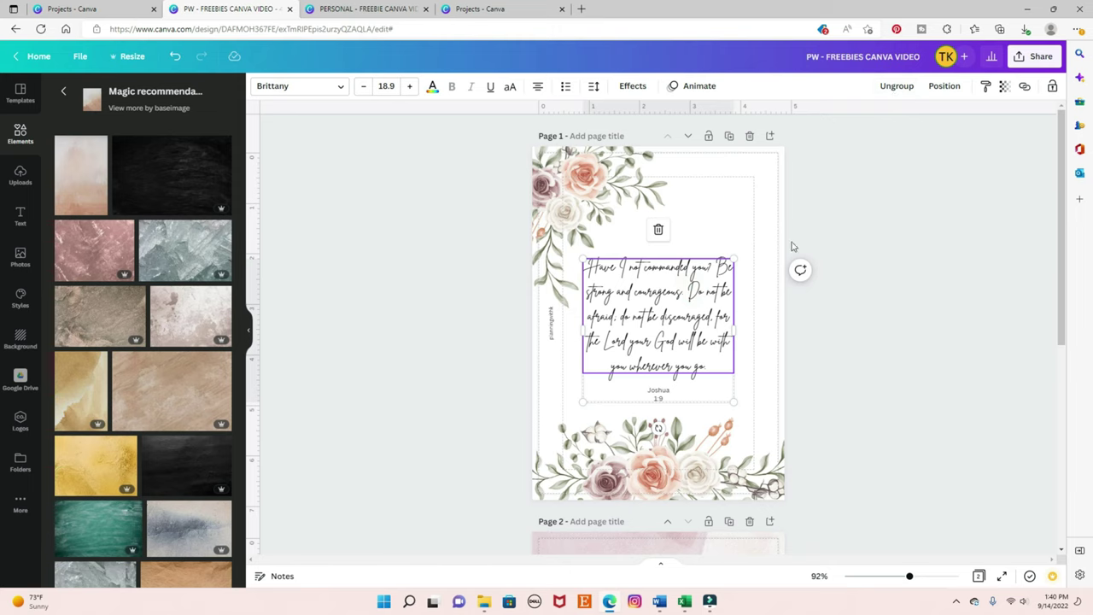
pyautogui.click(898, 88)
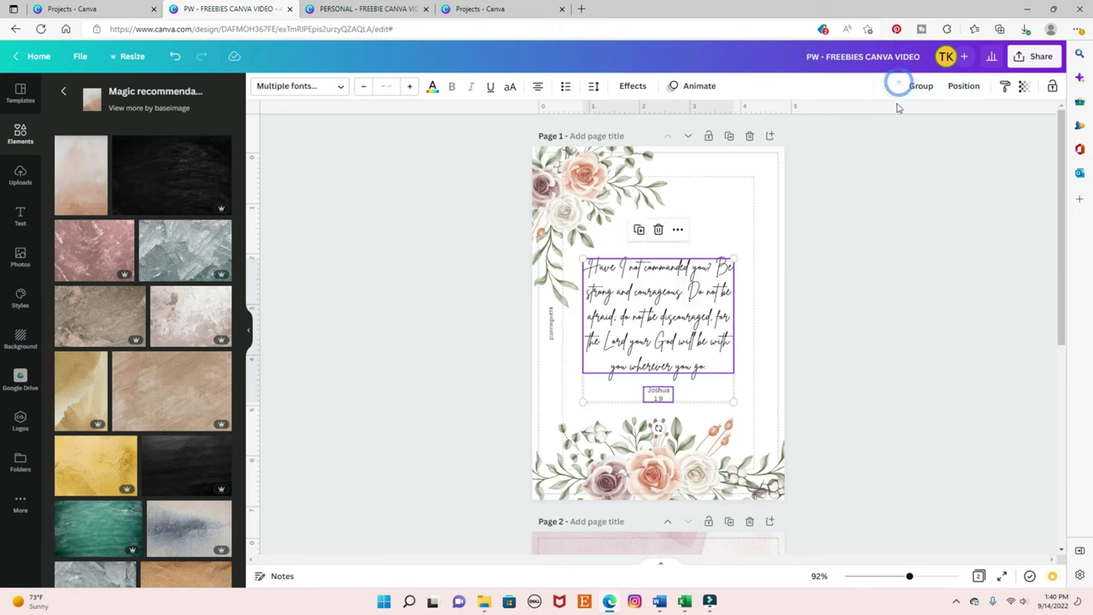
# Step: Widen the "Joshua 1:9" text box so the reference fits on a single line
pyautogui.click(702, 386)
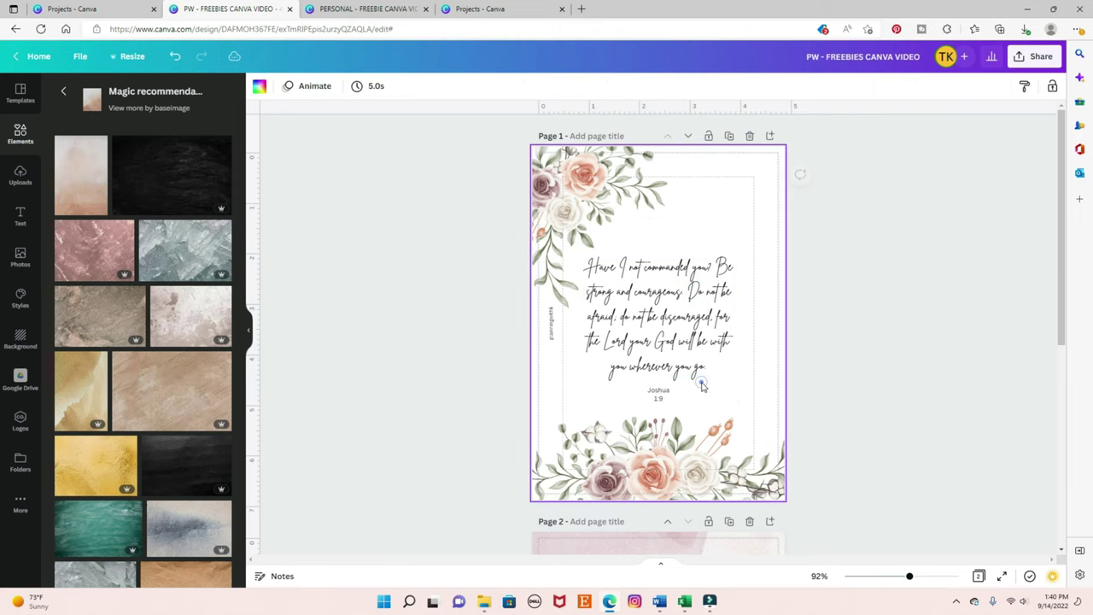
pyautogui.click(671, 393)
pyautogui.moveTo(673, 393)
pyautogui.mouseDown()
pyautogui.moveTo(661, 389)
pyautogui.moveTo(680, 375)
pyautogui.moveTo(673, 362)
pyautogui.mouseUp()
pyautogui.click(716, 388)
pyautogui.click(729, 391)
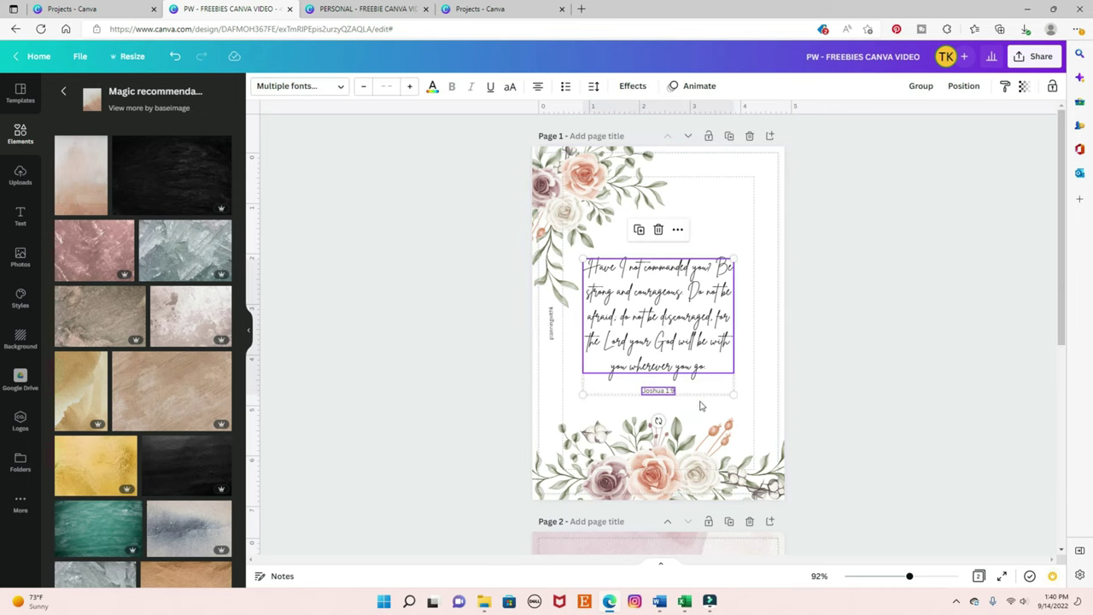
# Step: Group the quote with the "Joshua 1:9" reference again and align the group to the middle of the page
pyautogui.click(700, 406)
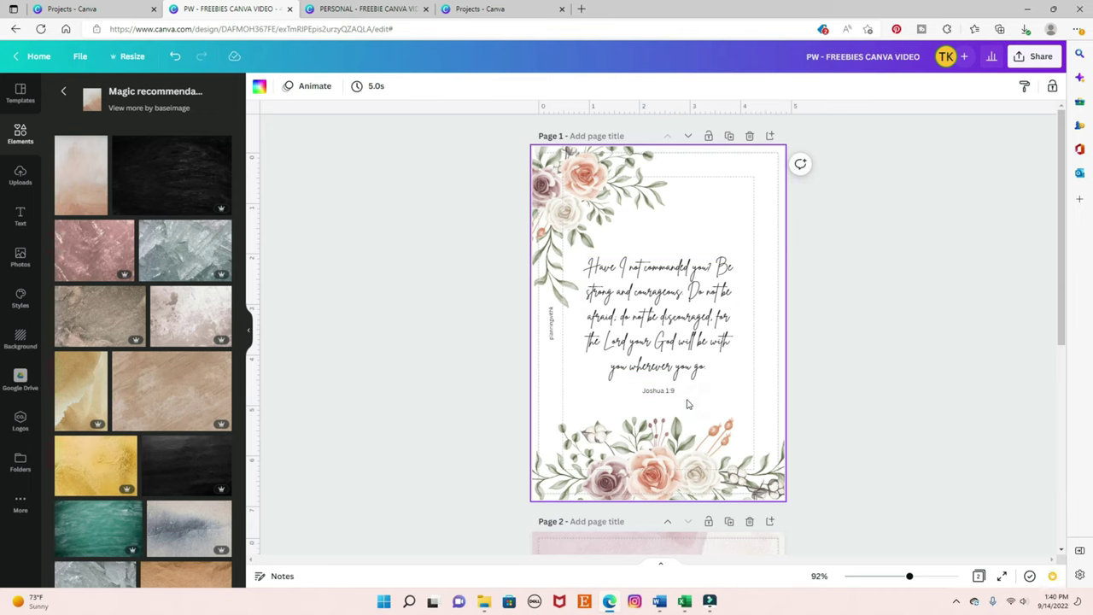
pyautogui.moveTo(689, 404); pyautogui.dragTo(674, 367)
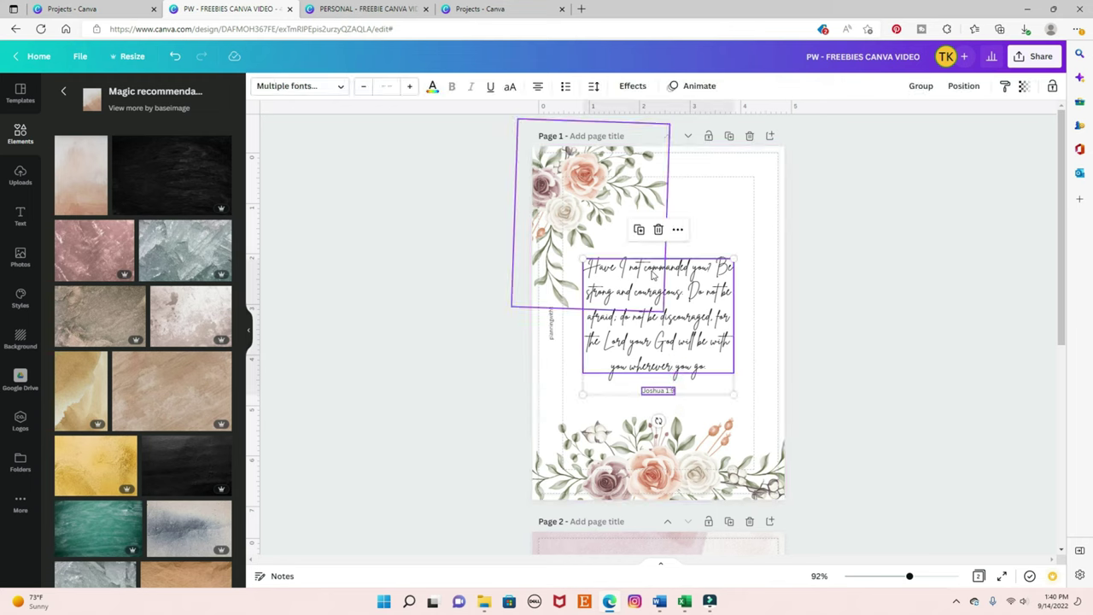
pyautogui.click(922, 89)
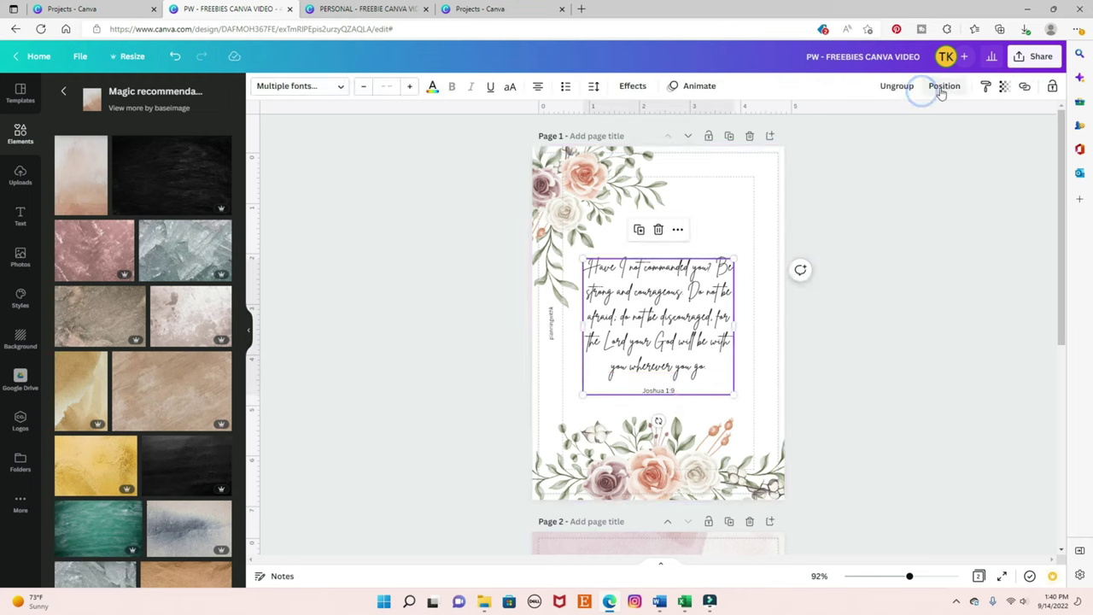
pyautogui.click(942, 88)
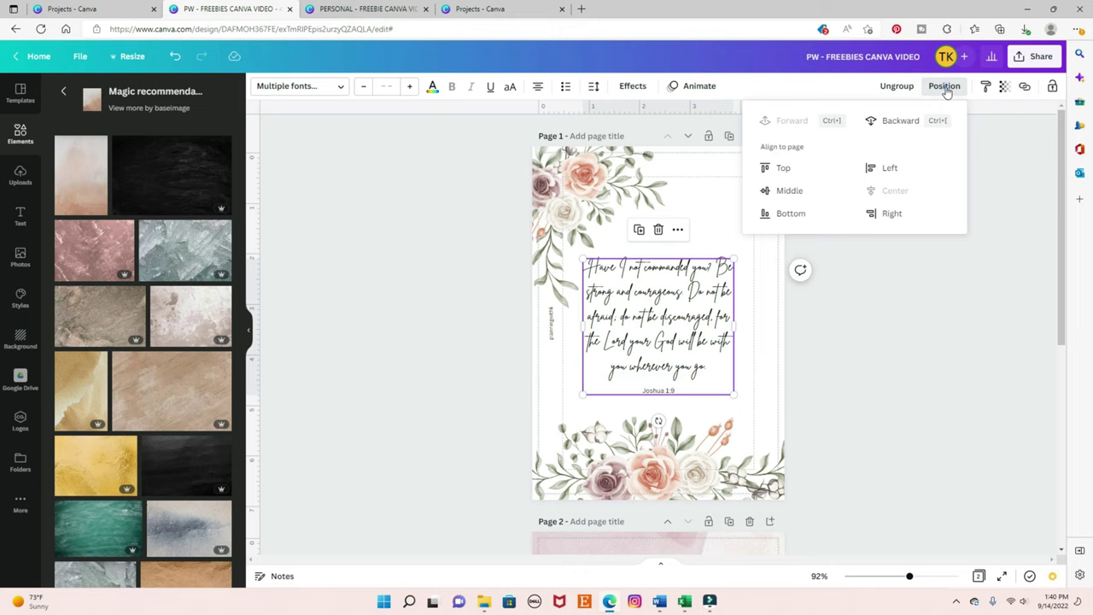
pyautogui.click(790, 196)
pyautogui.click(865, 334)
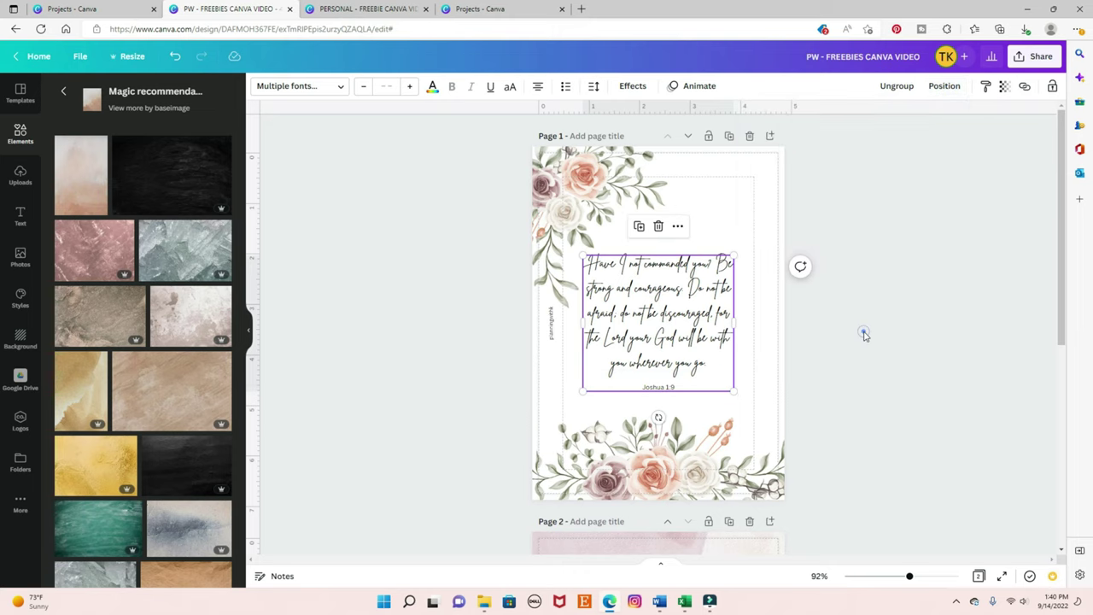
# Step: Nudge the grouped quote on page 1 slightly to the right of the page center
pyautogui.click(788, 313)
pyautogui.click(696, 319)
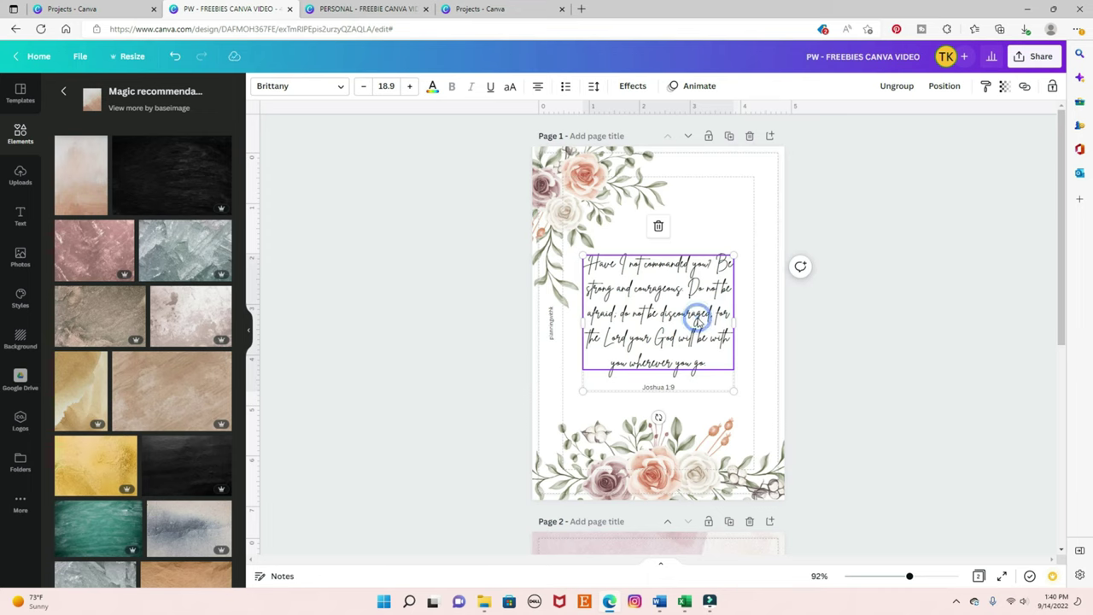
pyautogui.moveTo(696, 320); pyautogui.dragTo(700, 322)
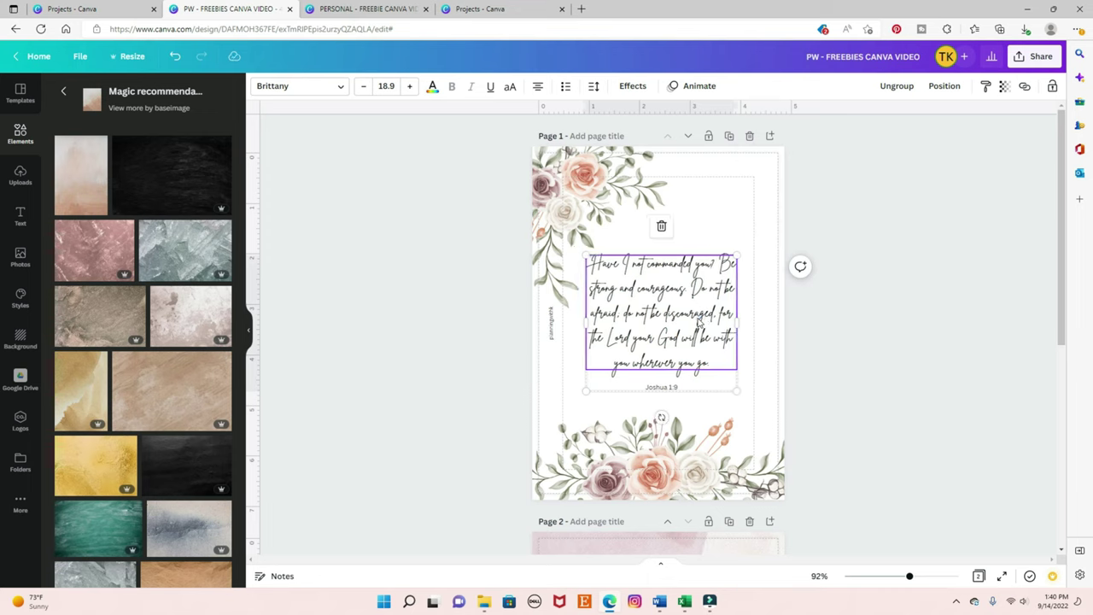
pyautogui.click(909, 314)
# Step: Shift the butterfly and "Be your own kind of beautiful" group on page 2 slightly to the right
pyautogui.scroll(-3, 912, 315)
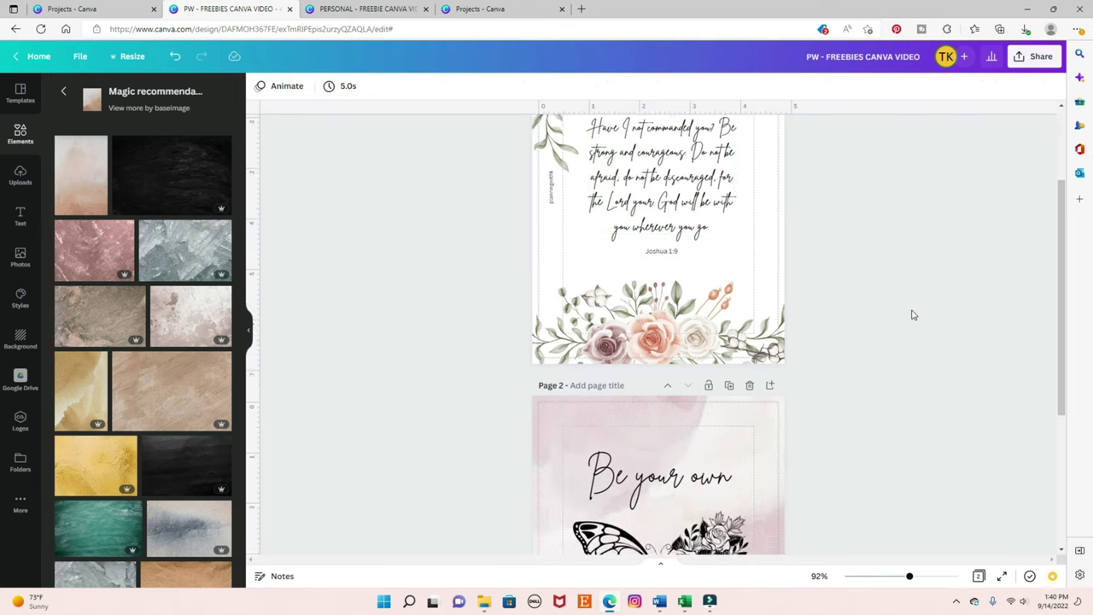
pyautogui.scroll(-3, 912, 315)
pyautogui.click(666, 354)
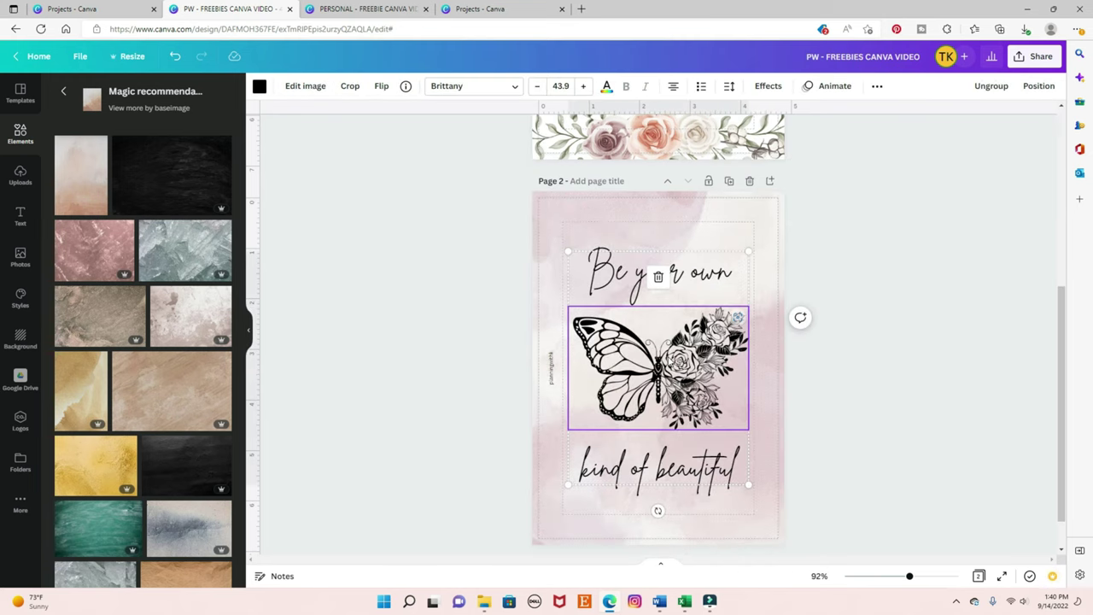
pyautogui.moveTo(666, 353); pyautogui.dragTo(672, 354)
pyautogui.click(911, 323)
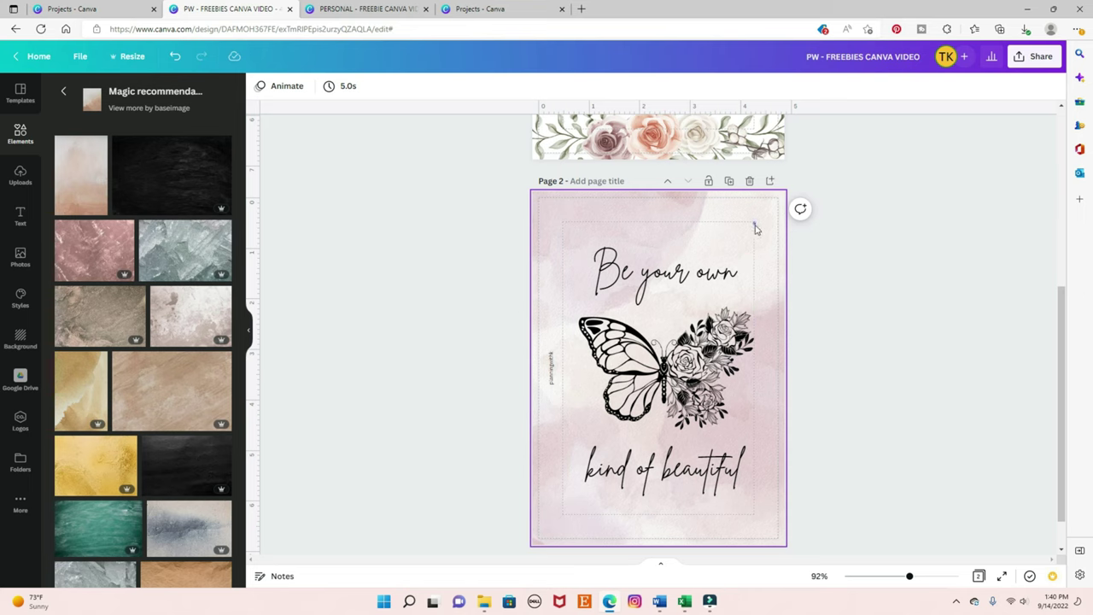
# Step: Compare both pages and move the page 1 quote group a little farther right to match page 2's offset
pyautogui.scroll(5, 751, 257)
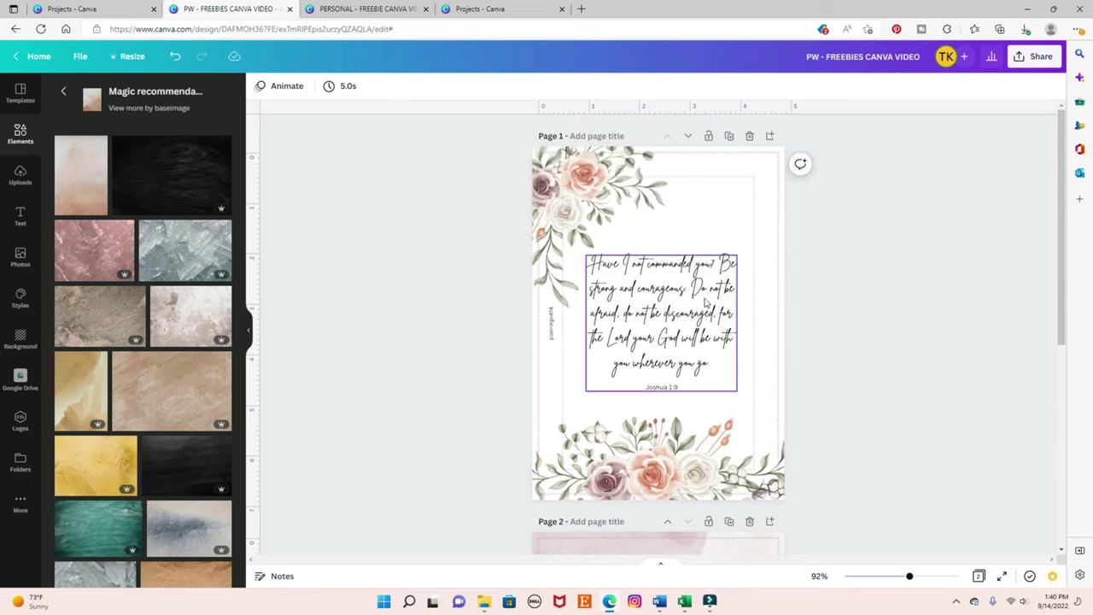
pyautogui.scroll(-3, 722, 400)
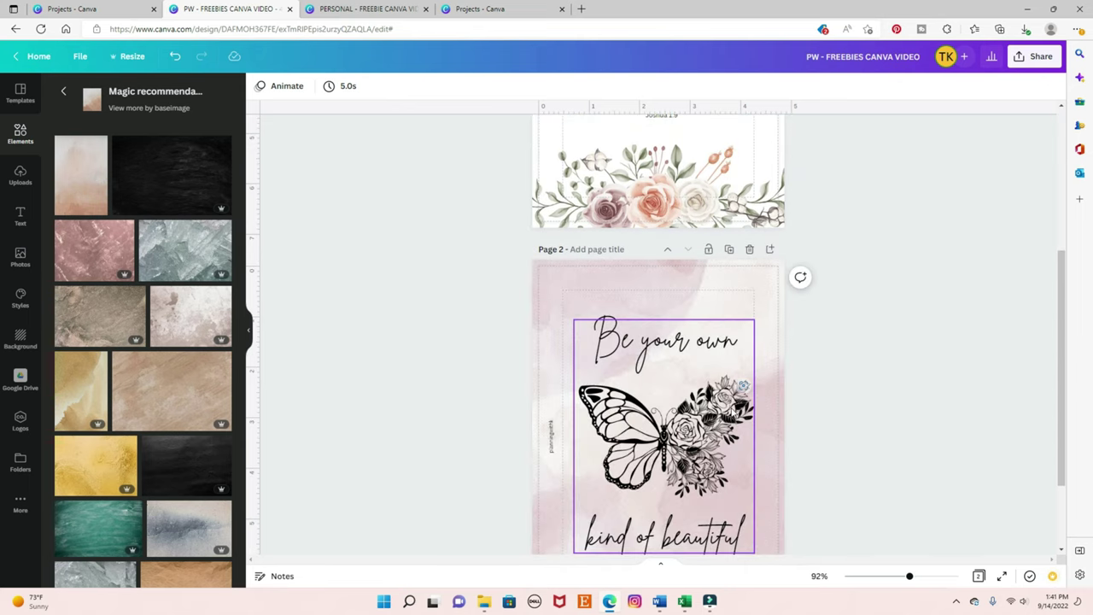
pyautogui.scroll(3, 744, 385)
pyautogui.click(692, 321)
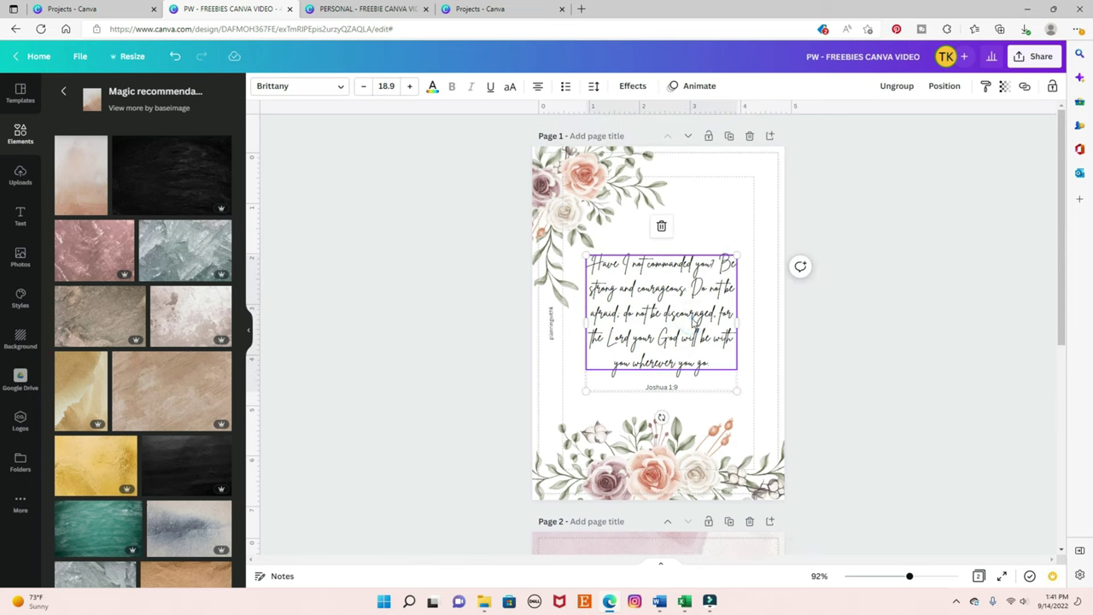
pyautogui.moveTo(692, 321); pyautogui.dragTo(683, 322)
pyautogui.hotkey('ctrl', 'z')
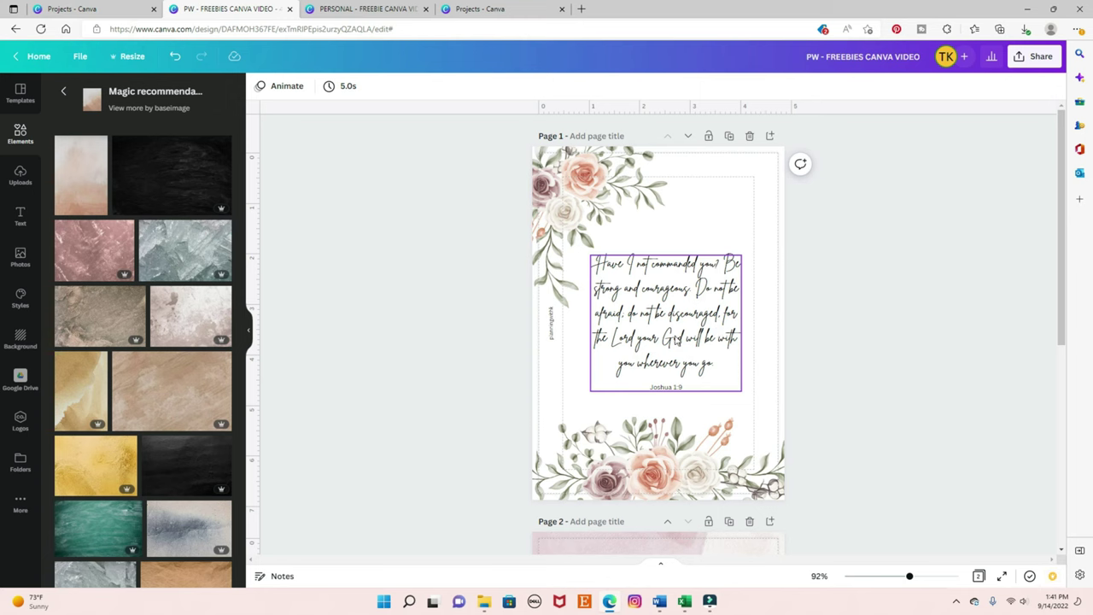
# Step: Duplicate page 2 and delete the pink watercolor background from the copy on page 3
pyautogui.scroll(-5, 887, 391)
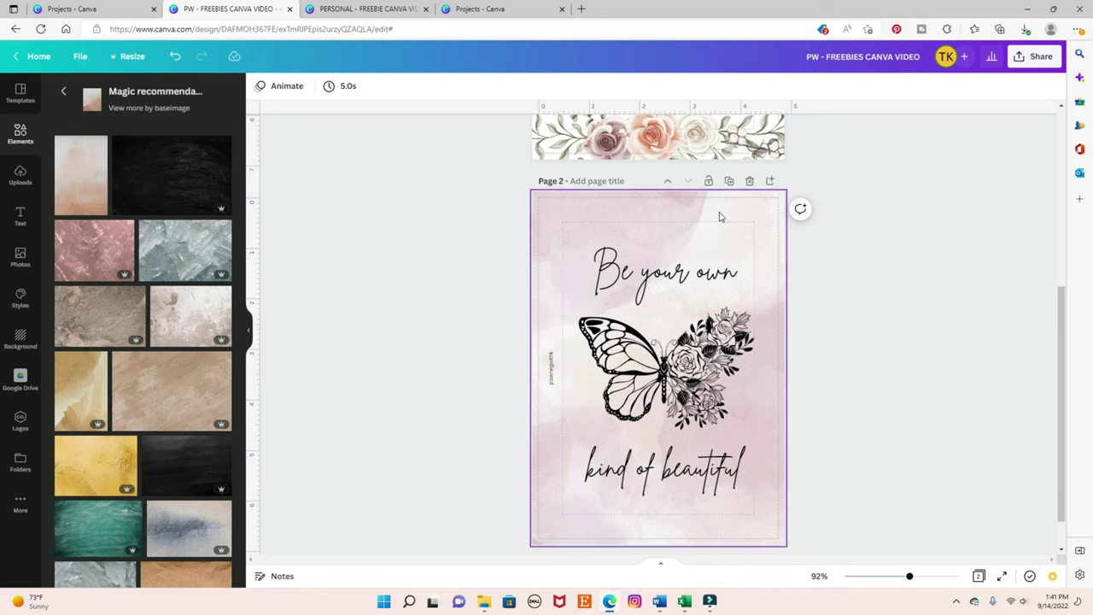
pyautogui.click(63, 91)
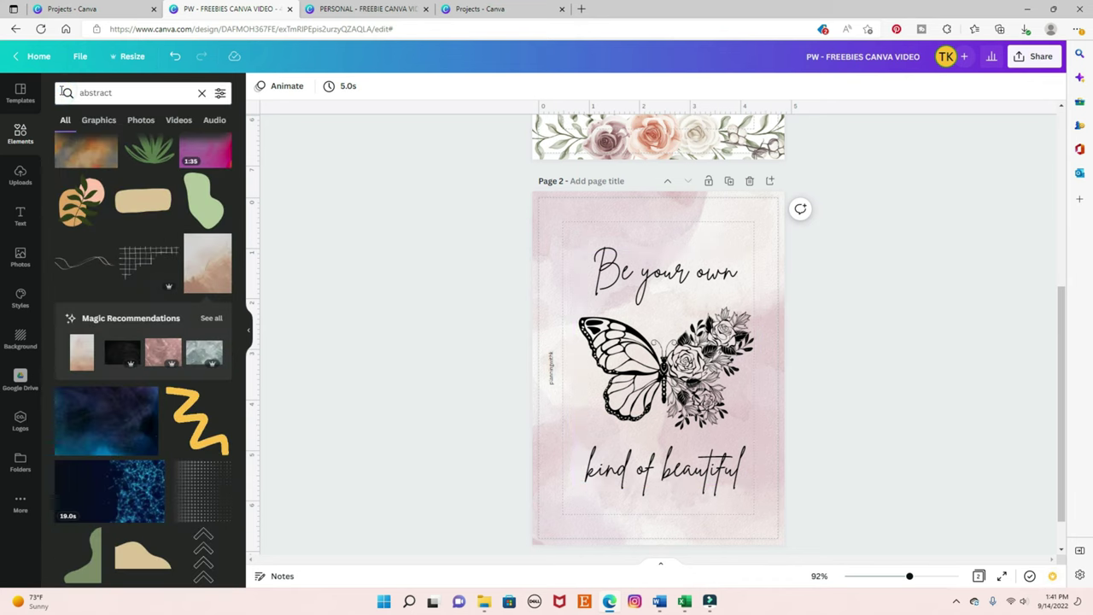
pyautogui.scroll(-10, 146, 253)
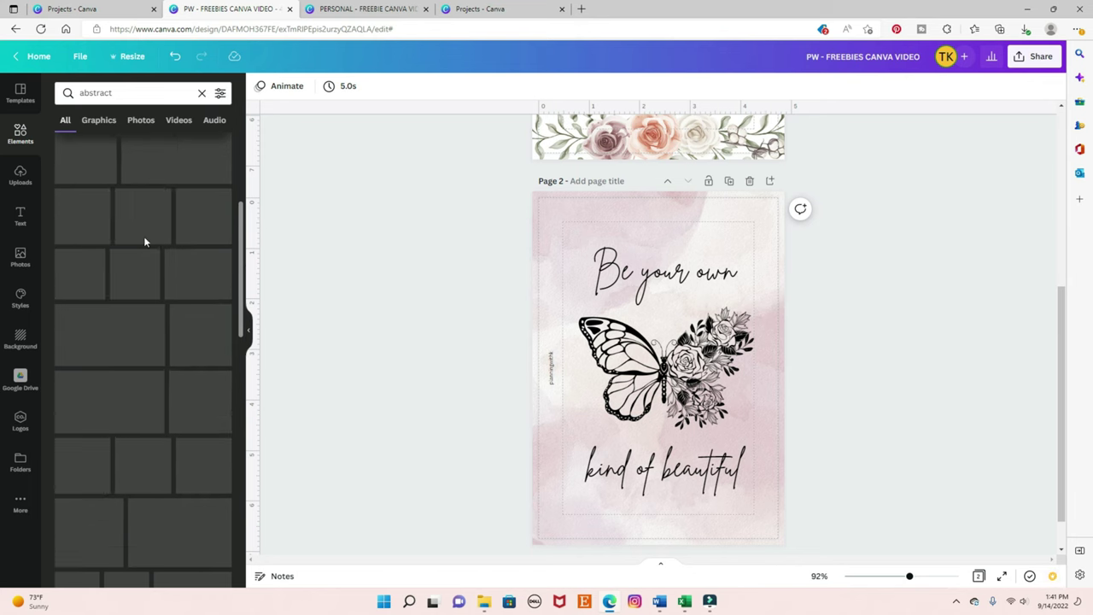
pyautogui.scroll(10, 158, 245)
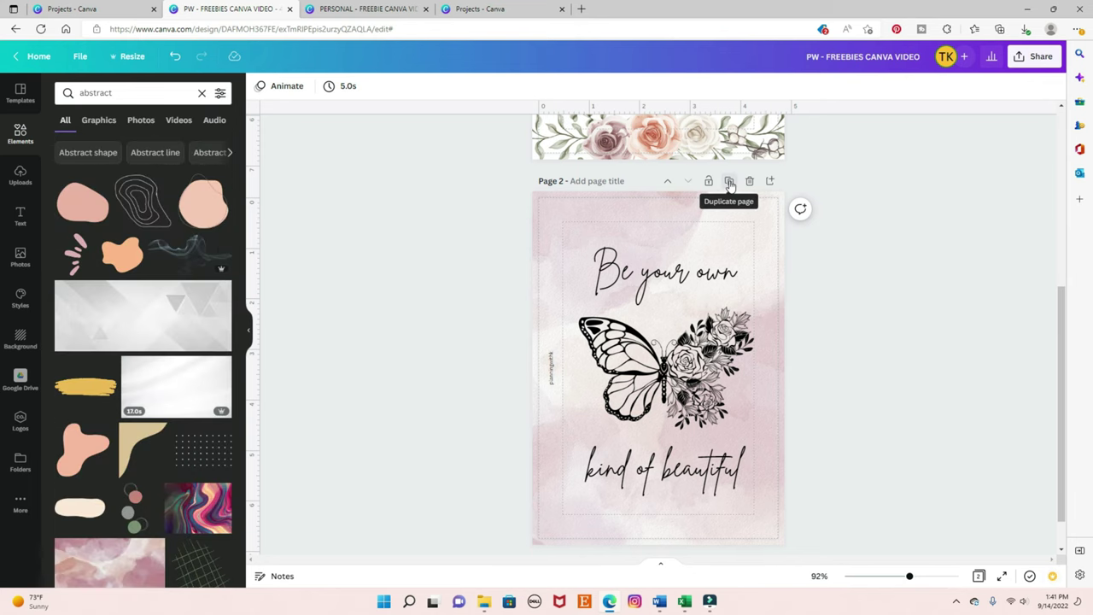
pyautogui.click(729, 183)
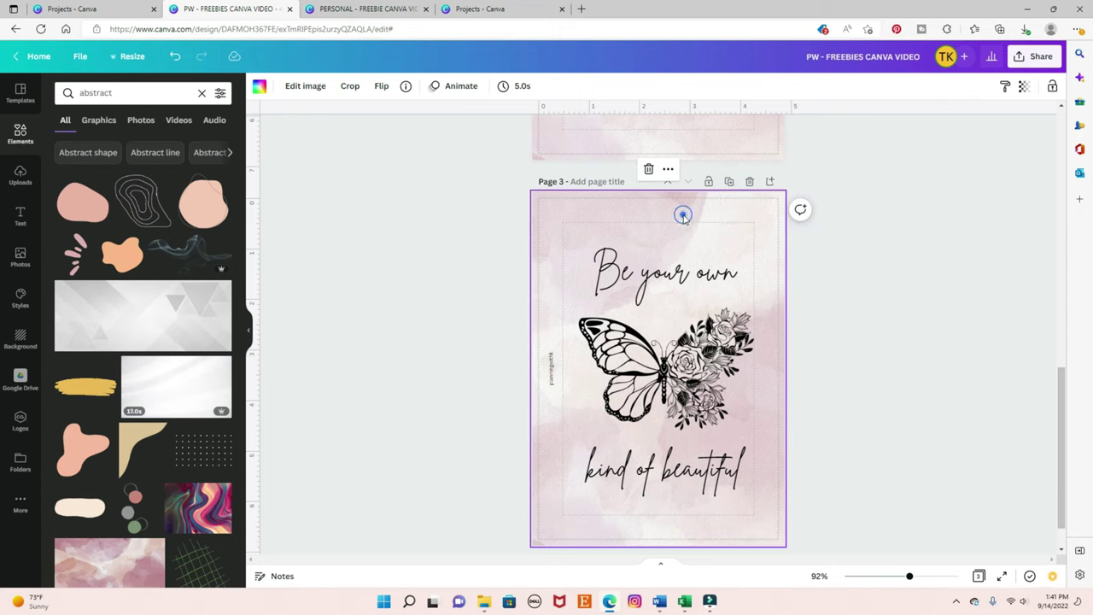
pyautogui.press('Delete')
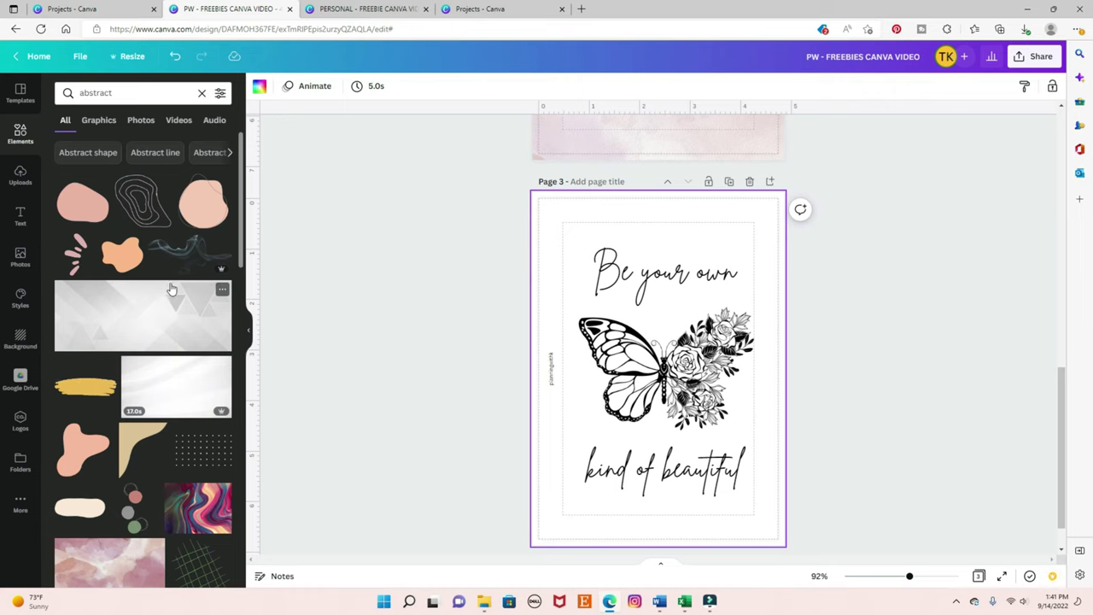
# Step: Try the beige and white brushed-paint image from the abstract element results on page 3, and remove it
pyautogui.scroll(-5, 156, 326)
pyautogui.scroll(5, 156, 325)
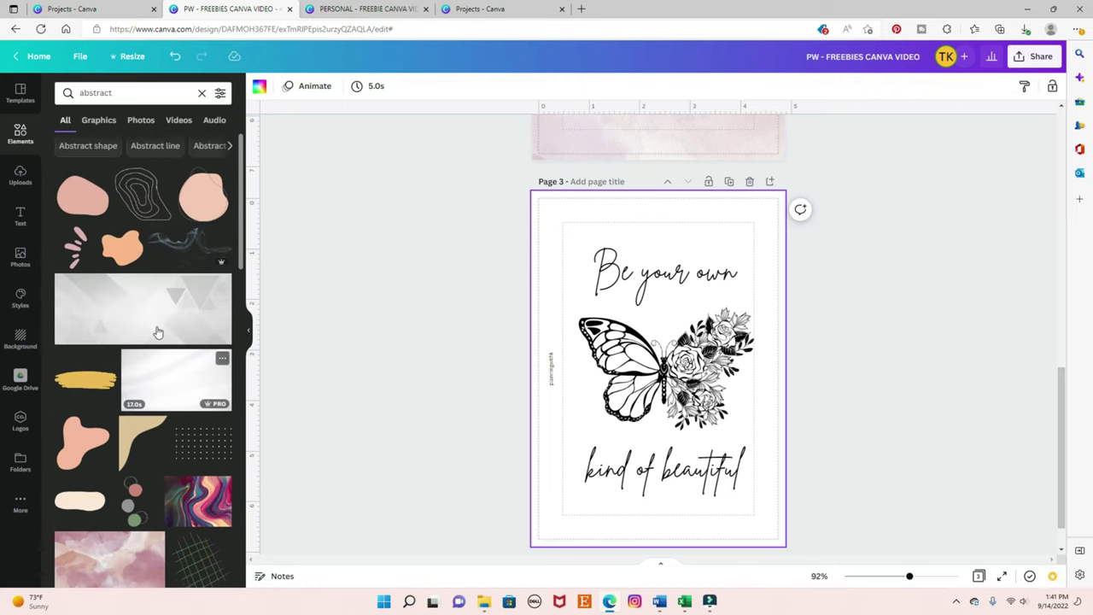
pyautogui.scroll(-10, 179, 272)
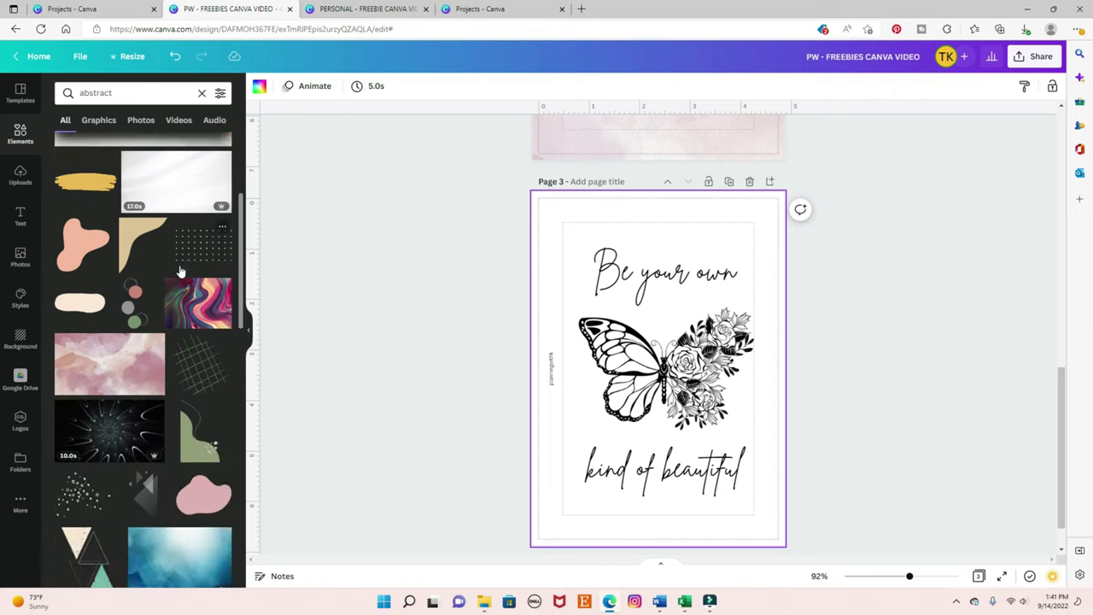
pyautogui.scroll(-3, 179, 270)
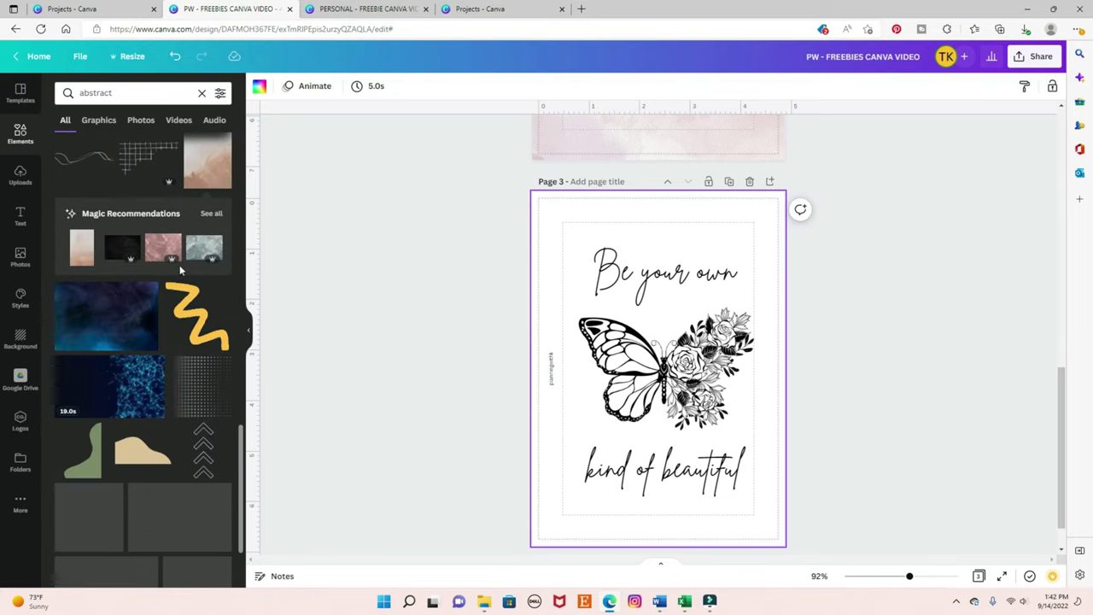
pyautogui.scroll(15, 179, 270)
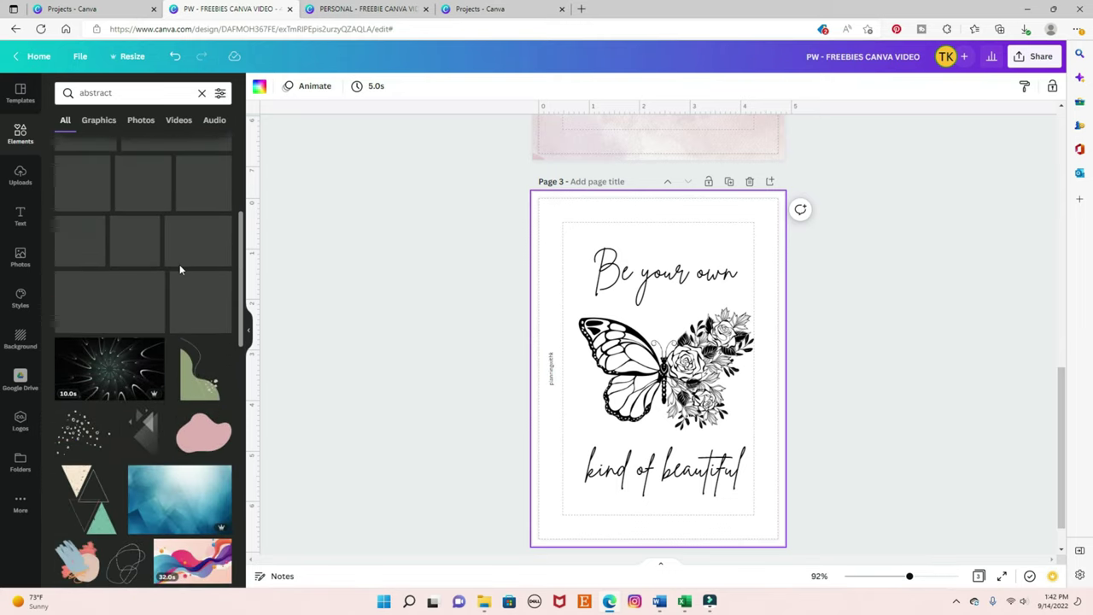
pyautogui.scroll(-10, 180, 270)
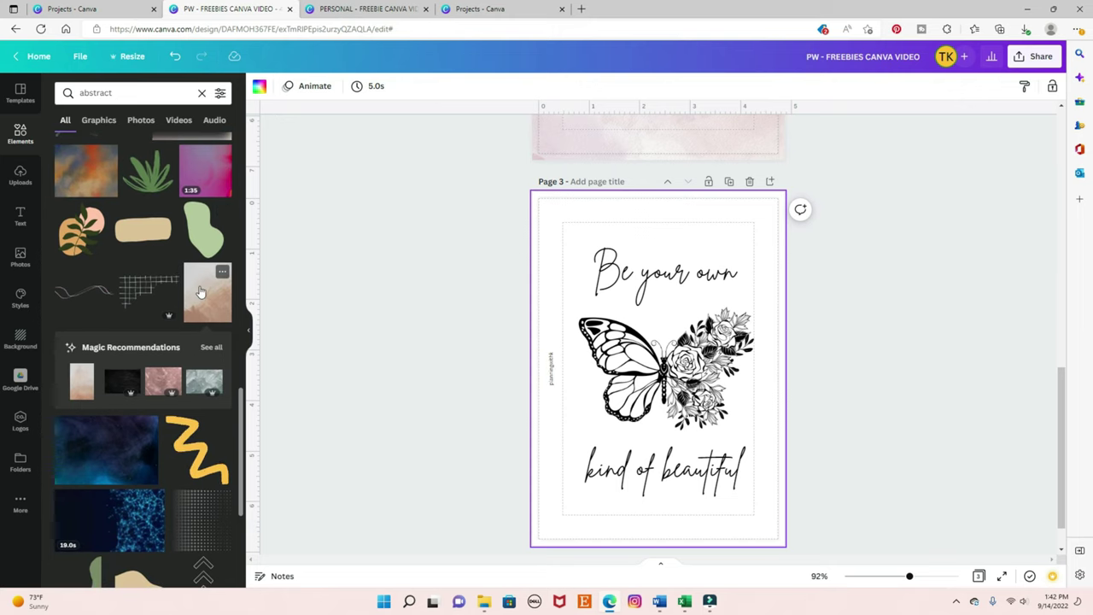
pyautogui.click(202, 291)
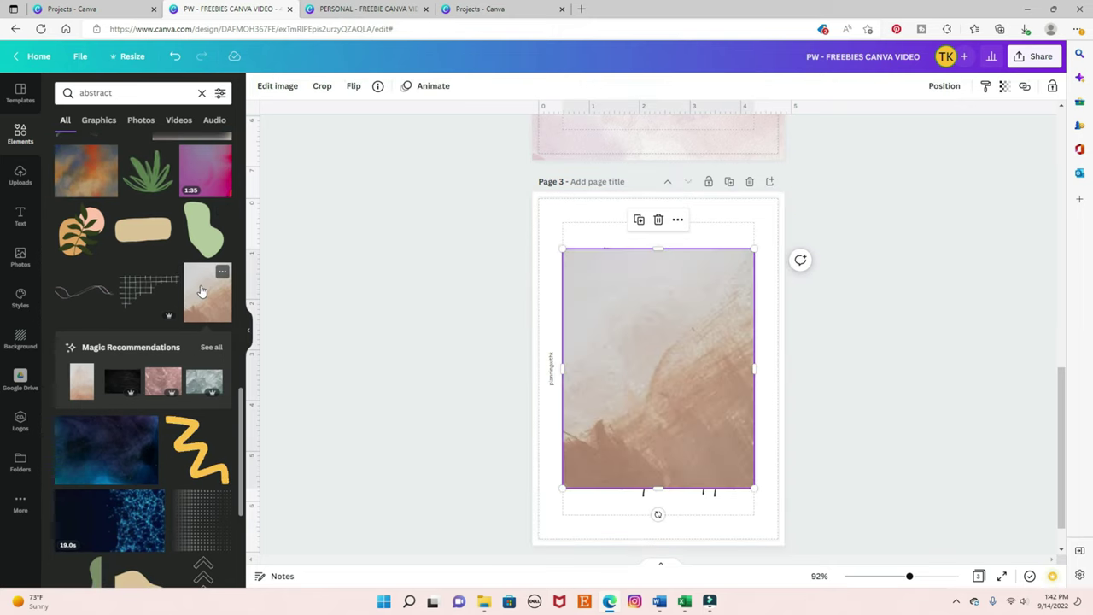
pyautogui.press('Delete')
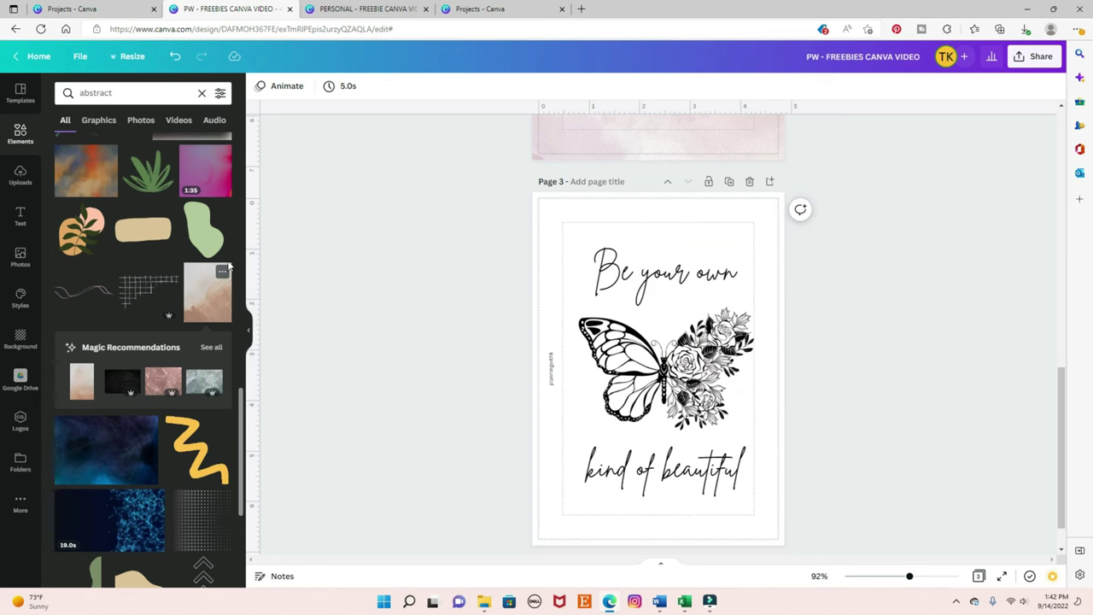
# Step: Add the white and brown grunge texture from the beige paint image's full recommendations and fit it across page 3's width from the upper edge
pyautogui.click(212, 349)
pyautogui.scroll(-1, 187, 235)
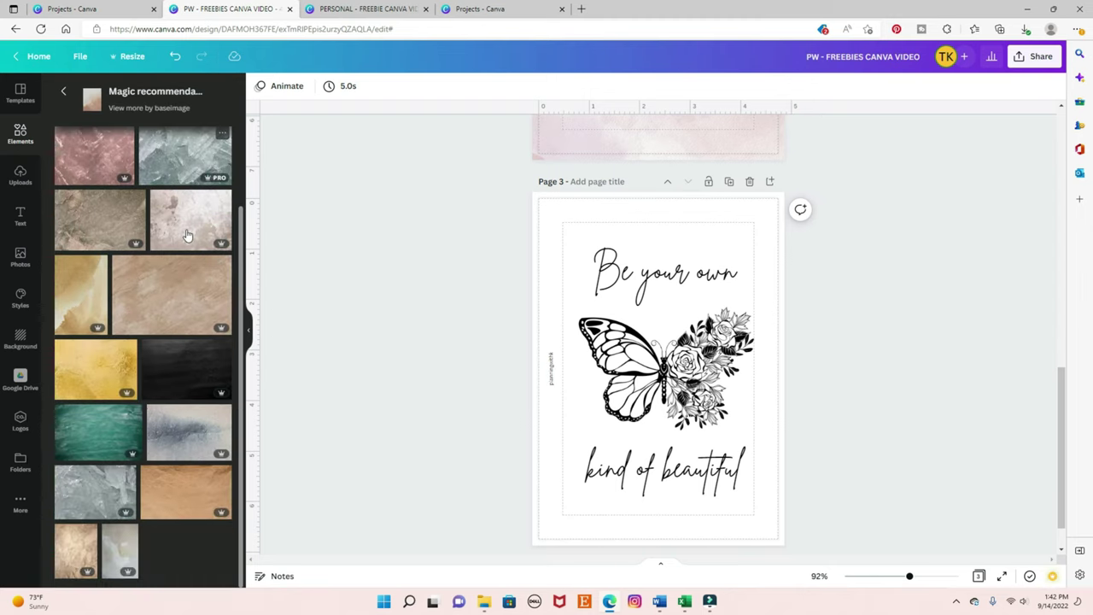
pyautogui.scroll(1, 187, 235)
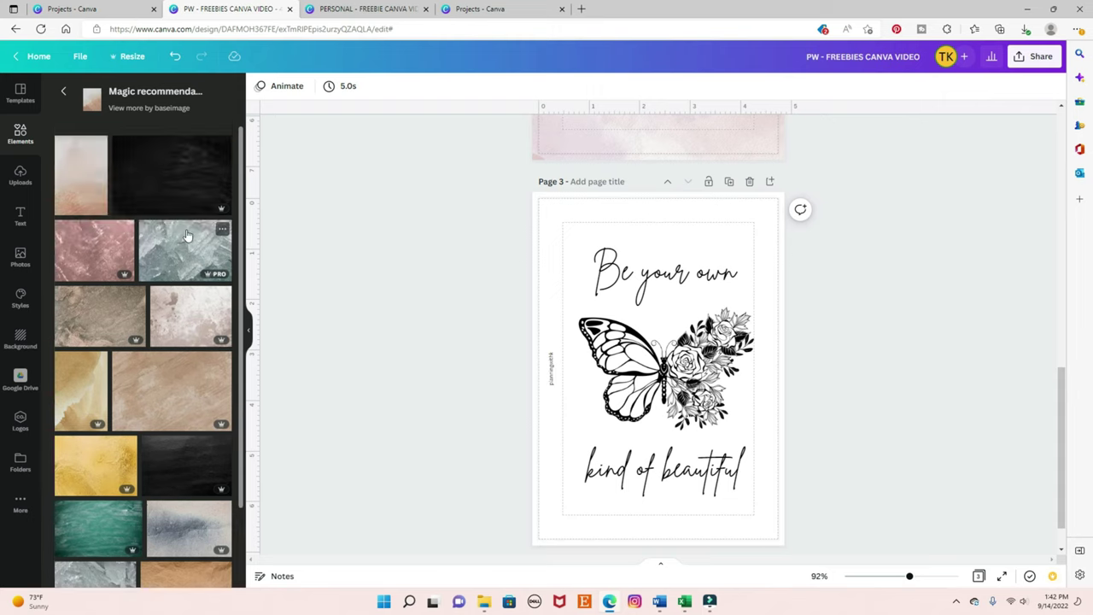
pyautogui.click(183, 316)
pyautogui.moveTo(664, 372); pyautogui.dragTo(636, 265)
pyautogui.moveTo(725, 333); pyautogui.dragTo(790, 376)
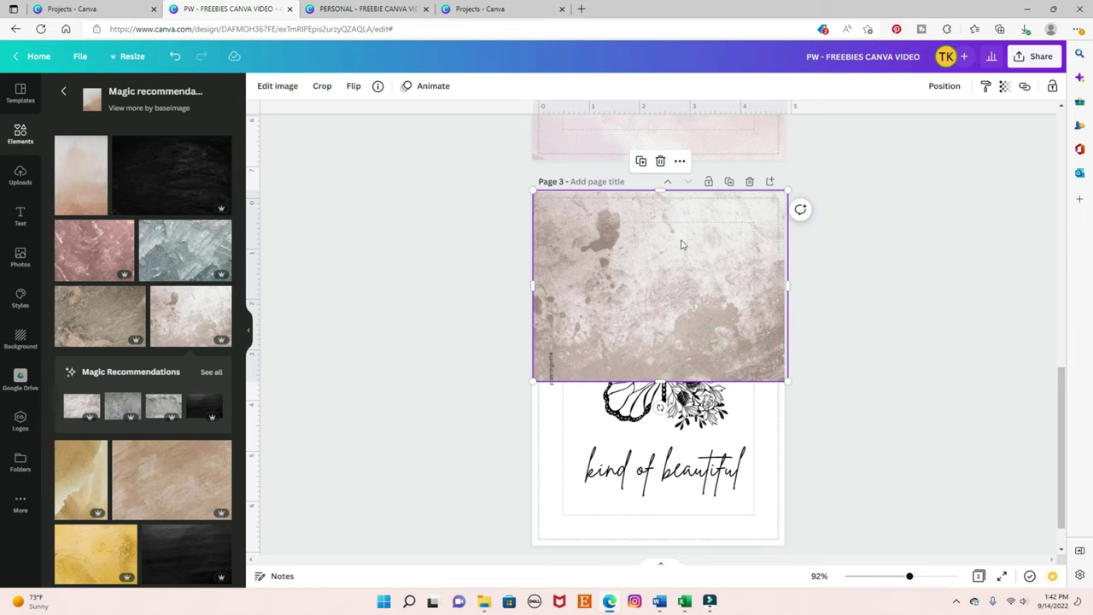
# Step: Send the grunge texture behind the quote and stretch it down over the whole page, to about 5.1 by 7.5
pyautogui.click(947, 87)
pyautogui.click(902, 119)
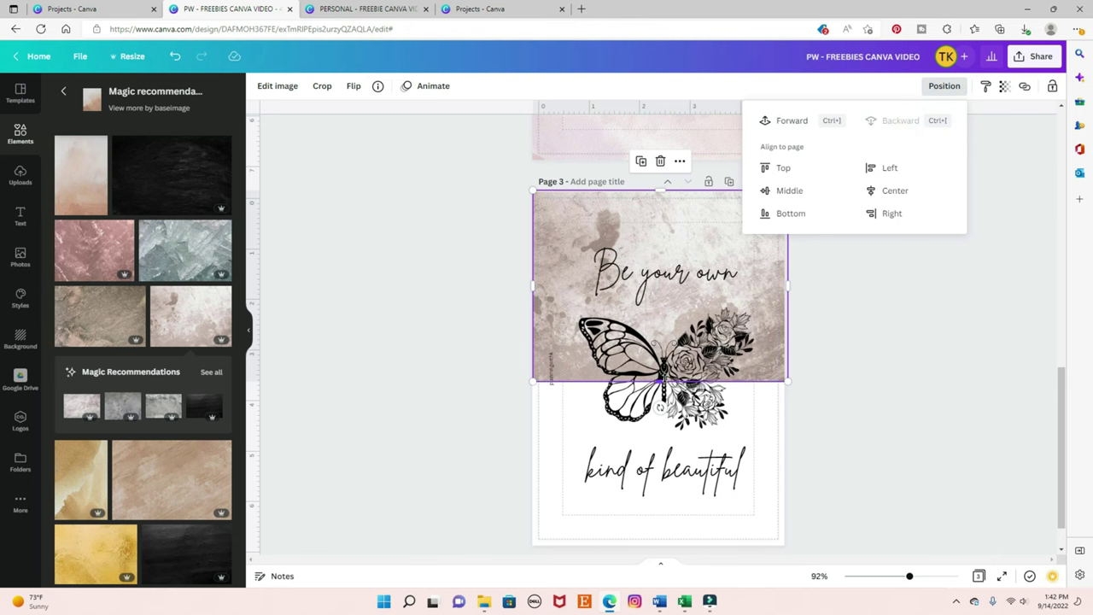
pyautogui.moveTo(660, 383); pyautogui.dragTo(662, 570)
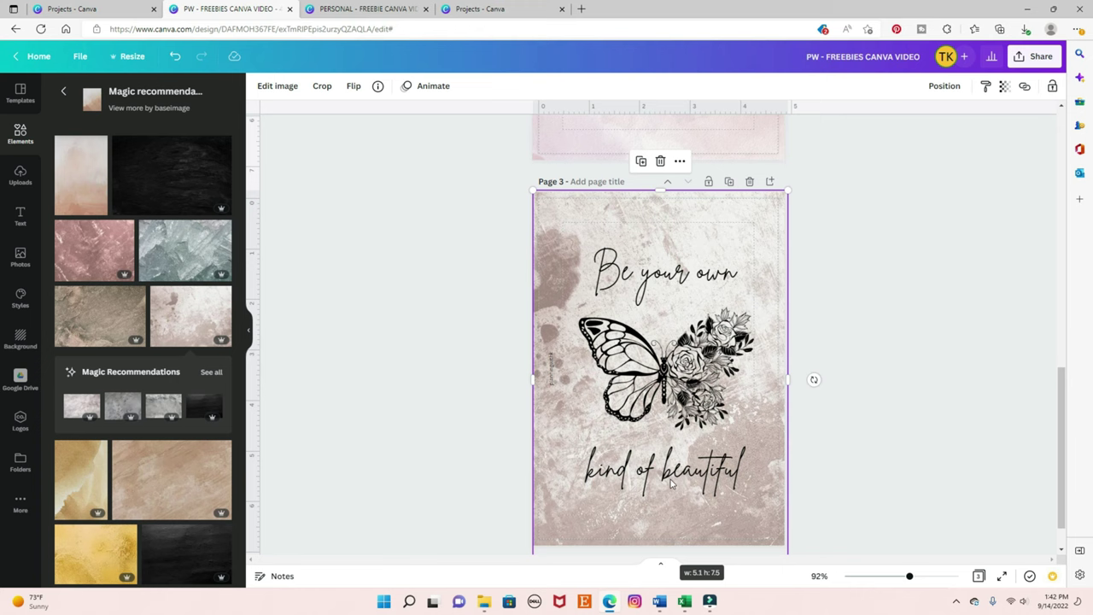
# Step: Reposition the grunge texture within its crop frame so the large dark stain falls outside page 3
pyautogui.doubleClick(749, 231)
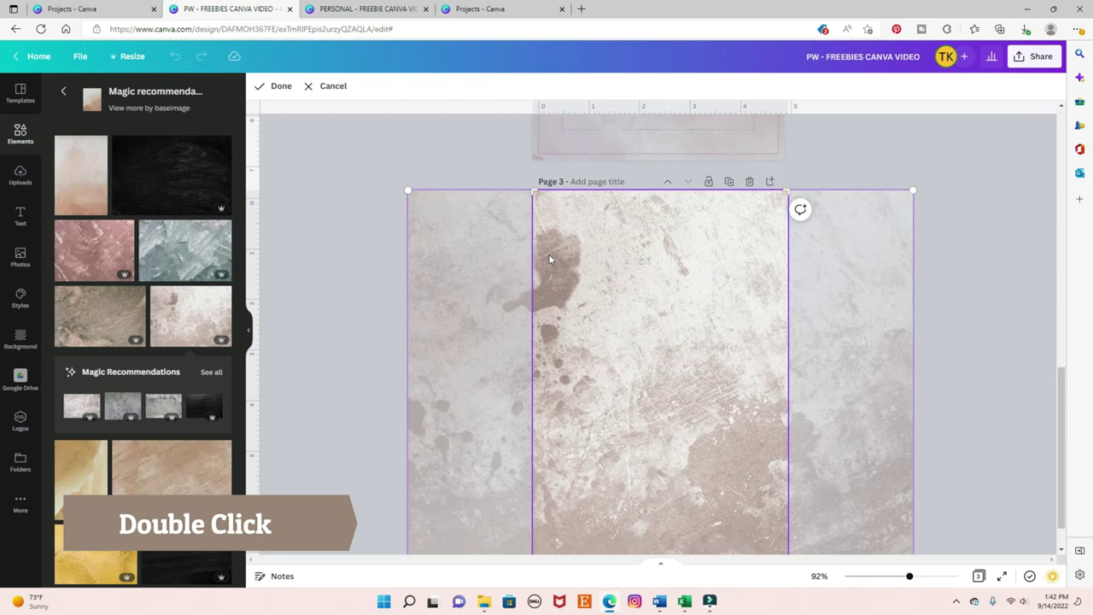
pyautogui.moveTo(733, 247); pyautogui.dragTo(671, 238)
pyautogui.scroll(-1, 773, 184)
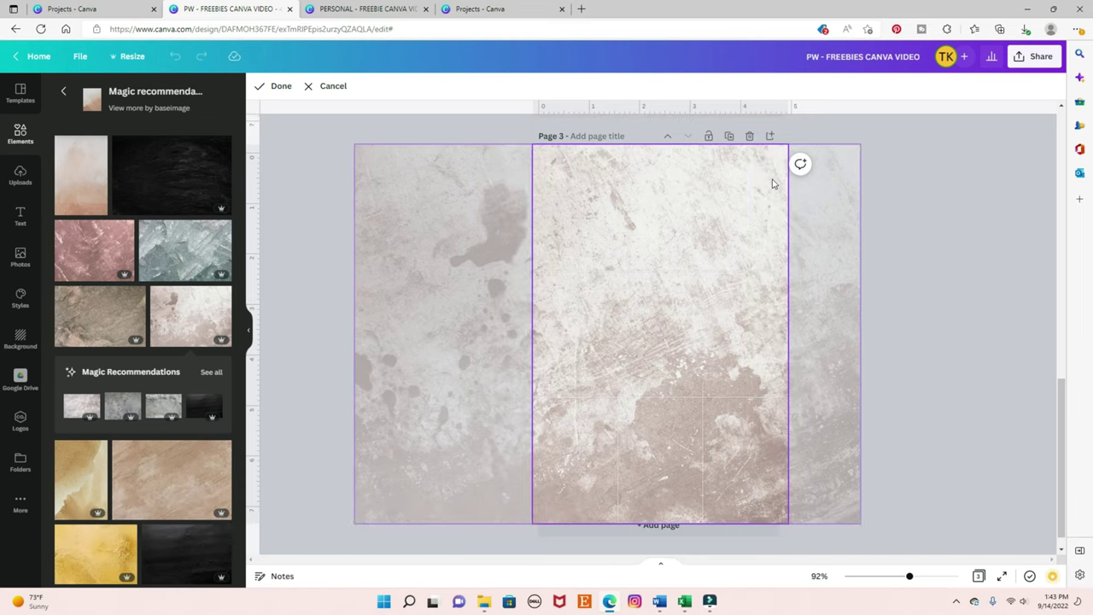
pyautogui.click(772, 184)
pyautogui.moveTo(708, 205); pyautogui.dragTo(723, 209)
pyautogui.click(942, 188)
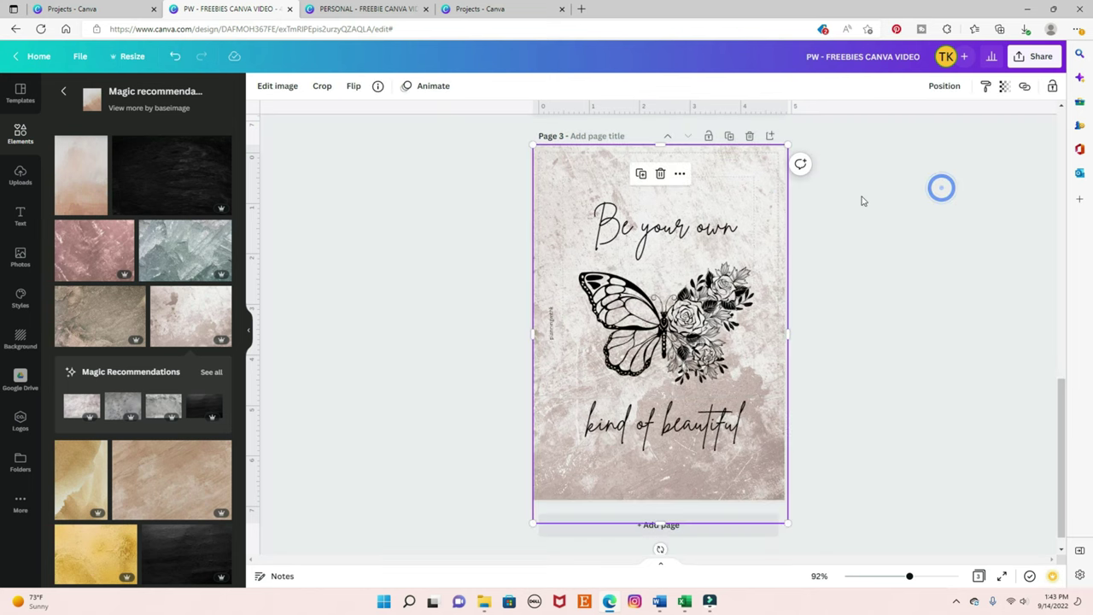
# Step: Set the transparency of page 3's grunge texture background to 65
pyautogui.click(732, 162)
pyautogui.click(731, 163)
pyautogui.click(1004, 86)
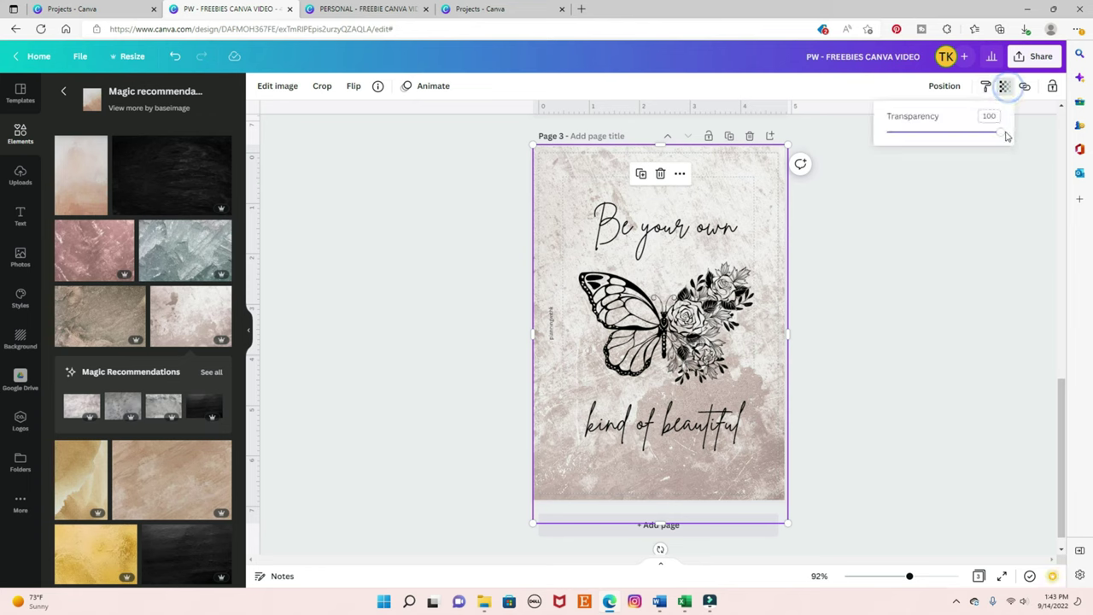
pyautogui.moveTo(1003, 136); pyautogui.dragTo(960, 137)
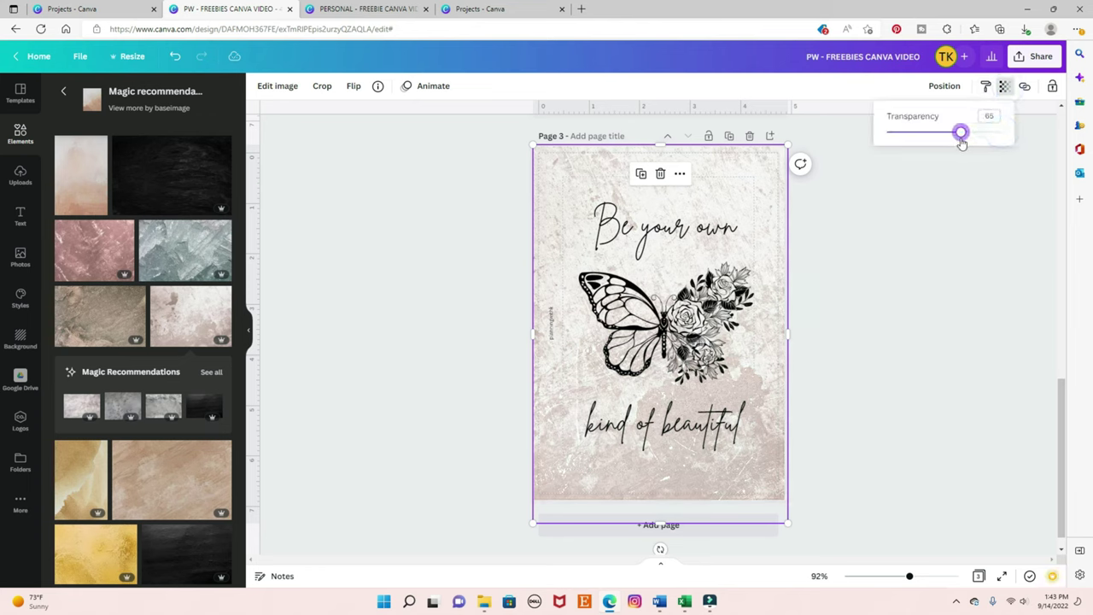
pyautogui.click(923, 208)
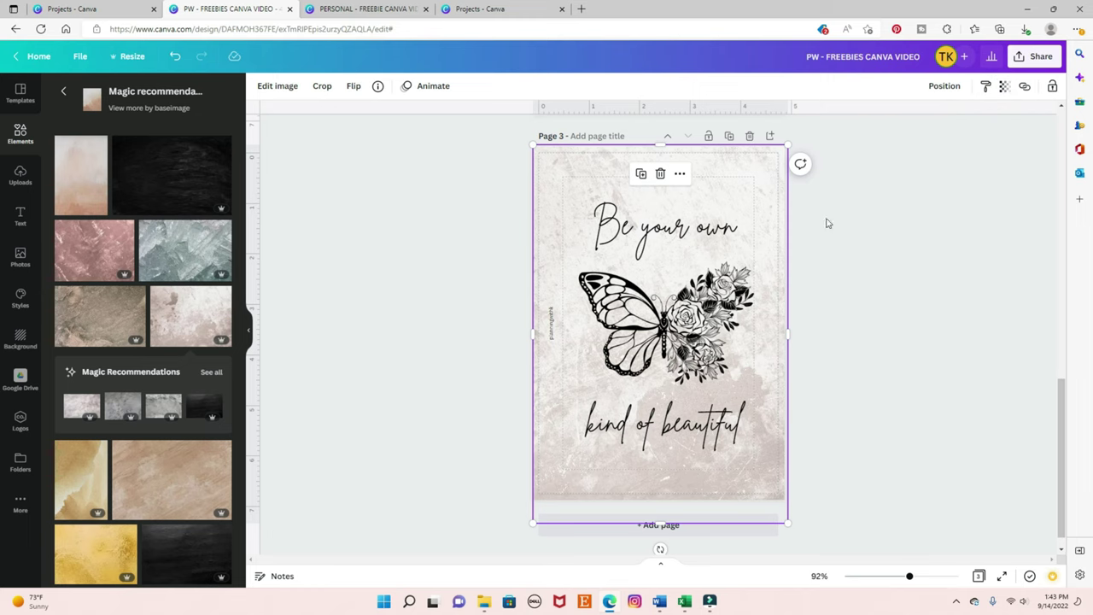
pyautogui.click(844, 192)
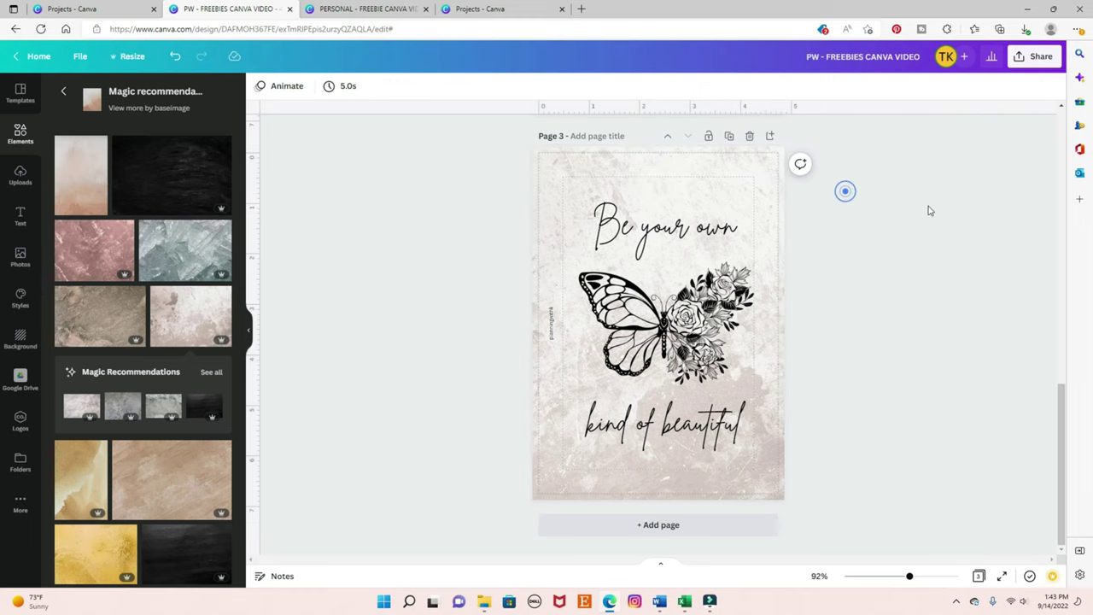
# Step: Compare page 3's textured background with the designs on pages 1 and 2
pyautogui.scroll(4, 935, 212)
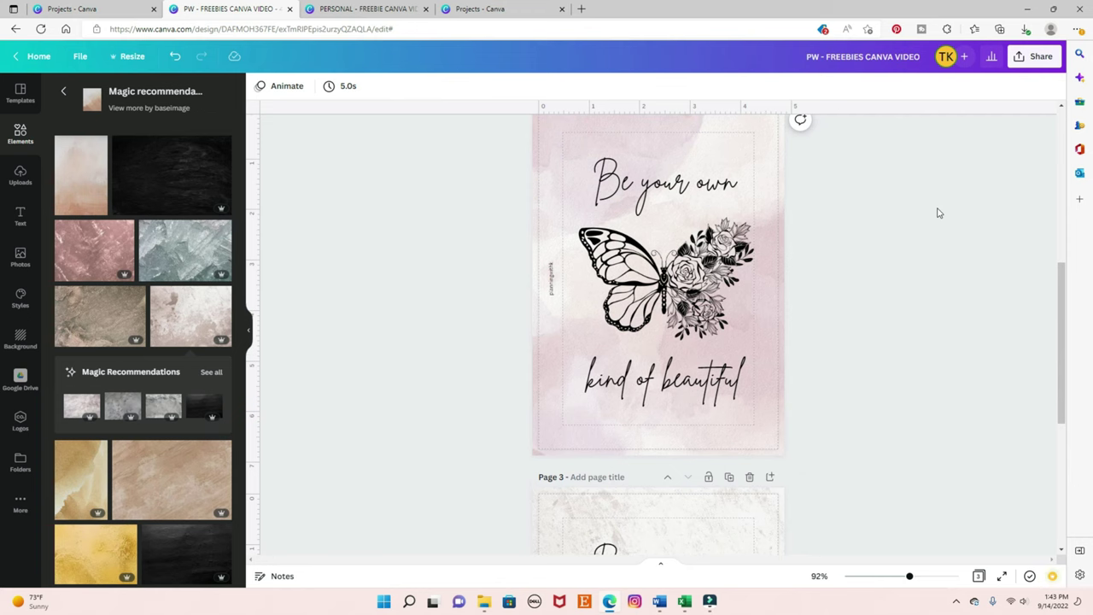
pyautogui.scroll(-4, 759, 239)
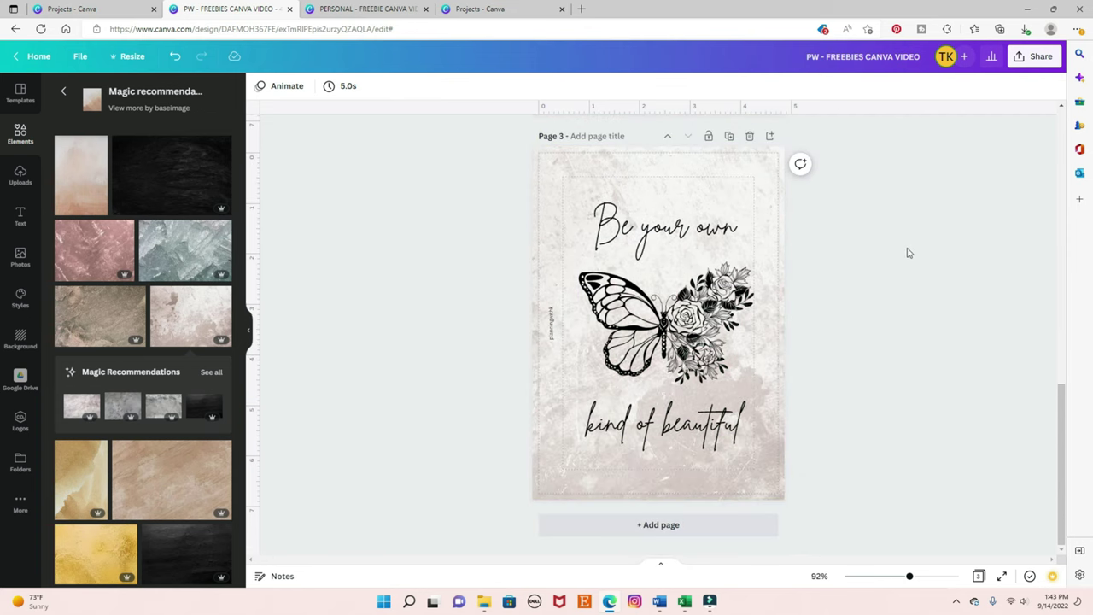
pyautogui.scroll(8, 906, 254)
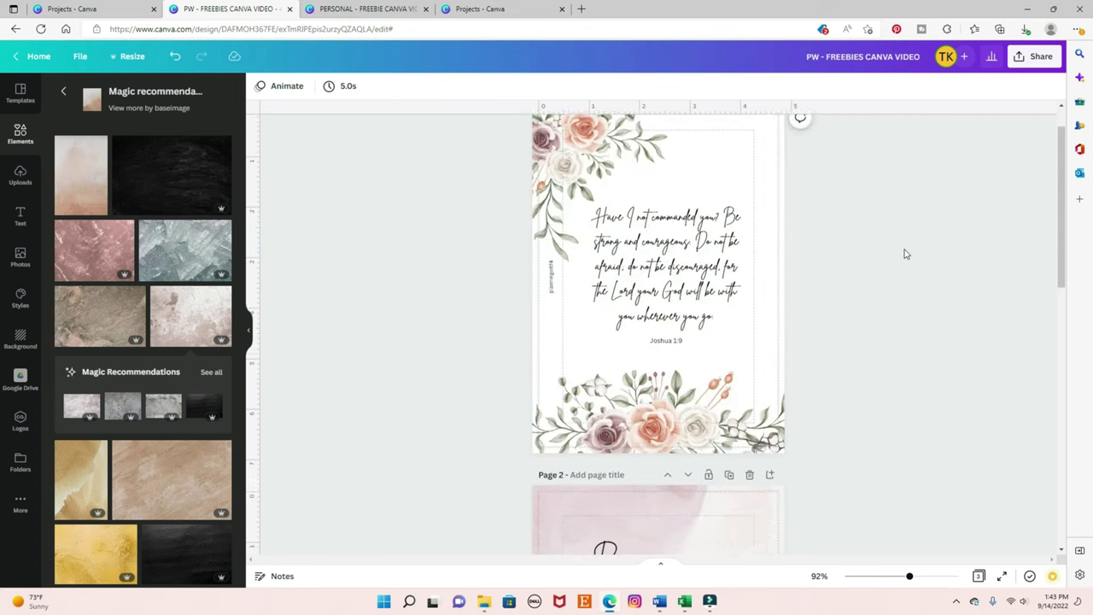
pyautogui.scroll(-5, 906, 253)
pyautogui.scroll(-3, 906, 254)
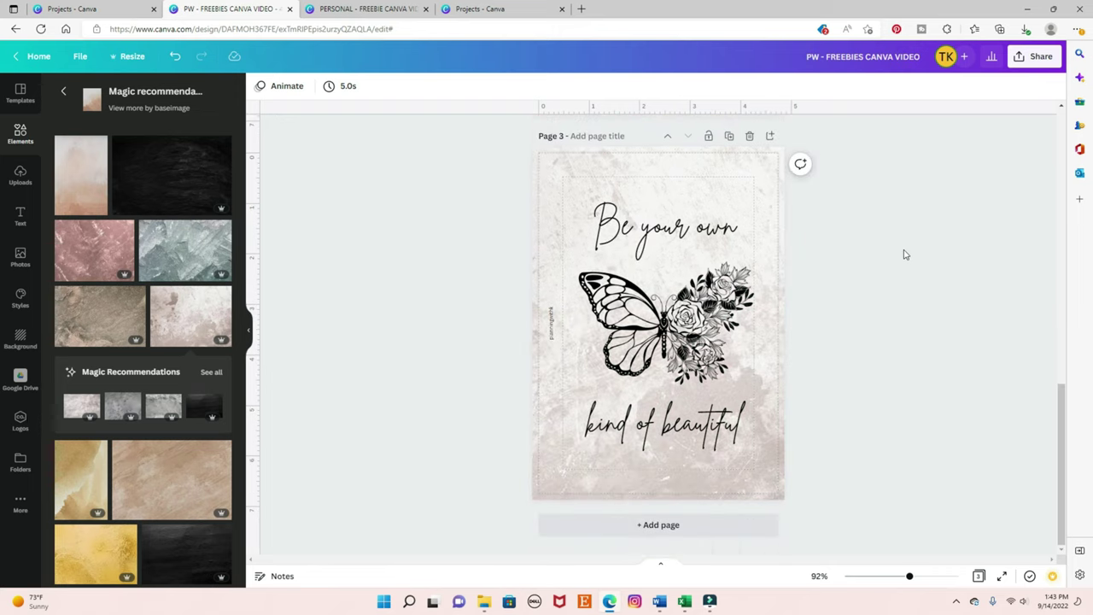